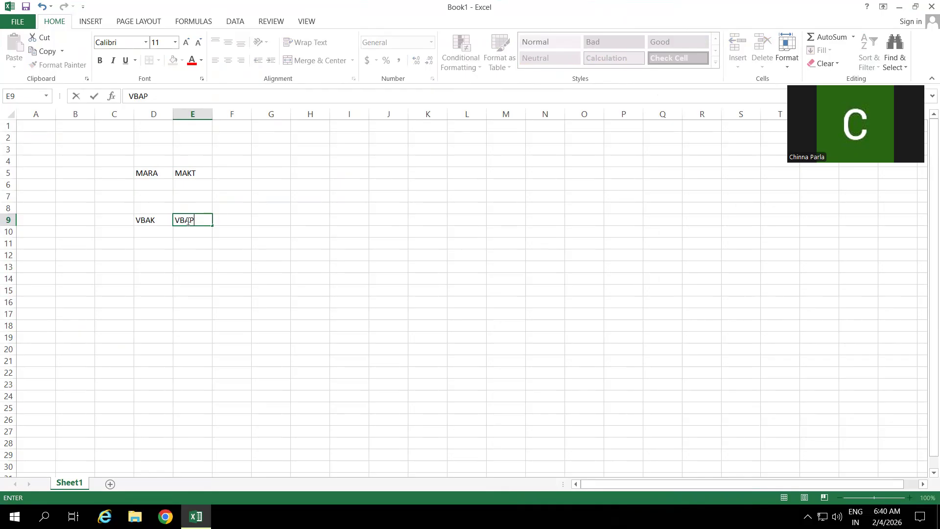
- Enter LIKP and LIPS in cells D12 and E12, and VBRK and VBRP in cells D15 and E15
{"action": "left_click", "coordinate": [150, 257]}
{"action": "type", "text": "LIKP"}
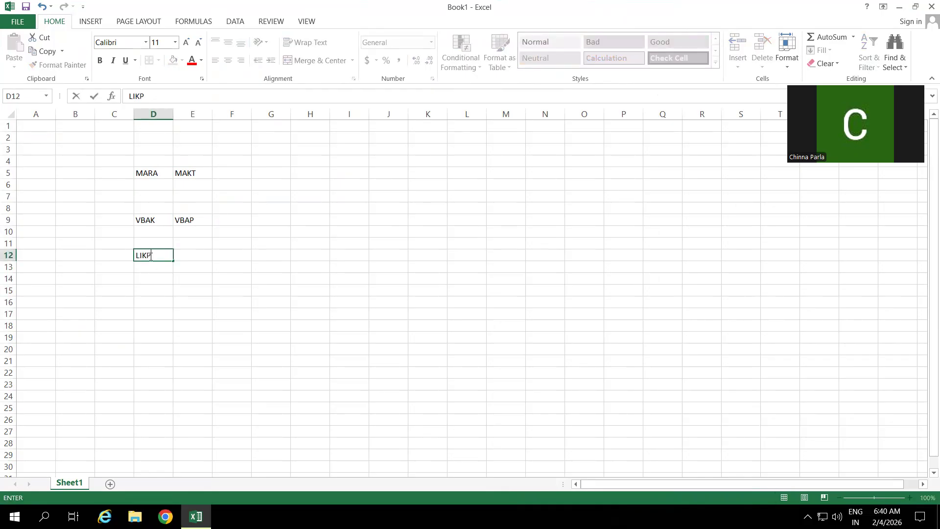
{"action": "left_click", "coordinate": [188, 256]}
{"action": "type", "text": "LIPS"}
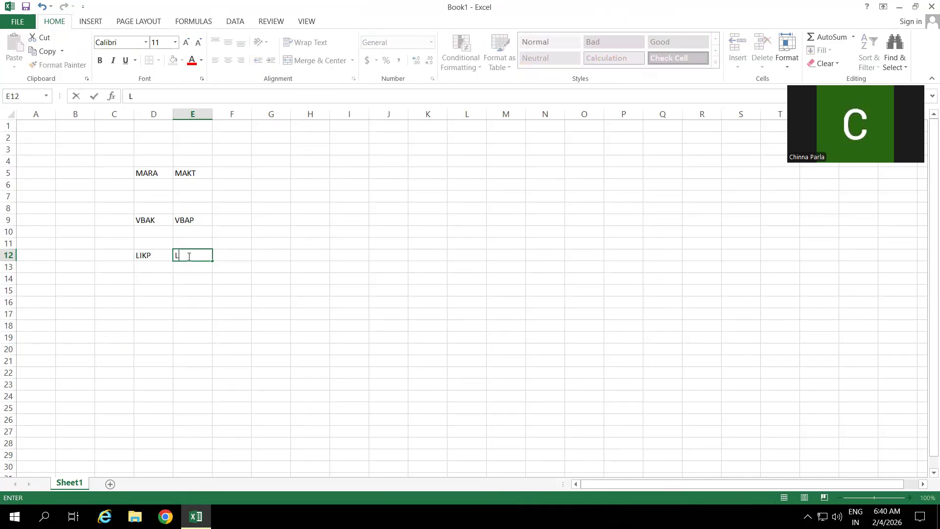
{"action": "left_click", "coordinate": [149, 292]}
{"action": "type", "text": "VBRK"}
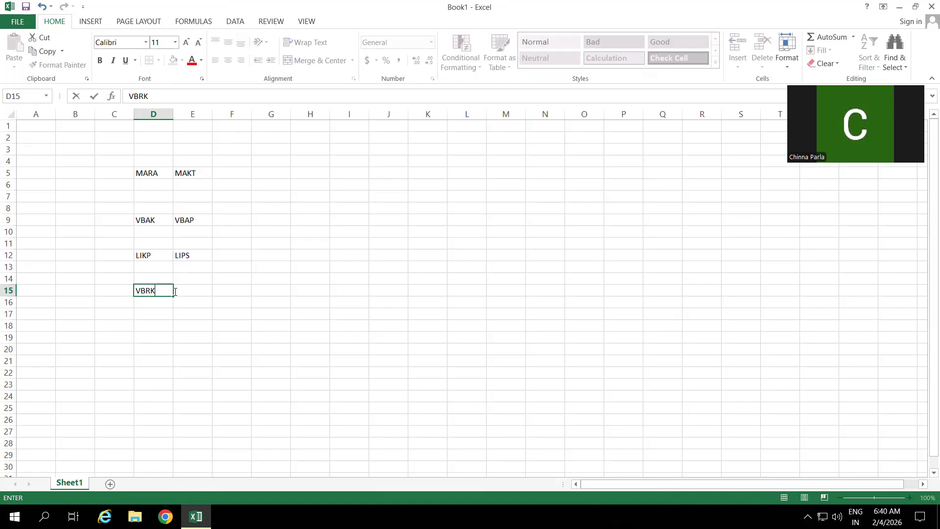
{"action": "left_click", "coordinate": [193, 292]}
{"action": "type", "text": "VBRP"}
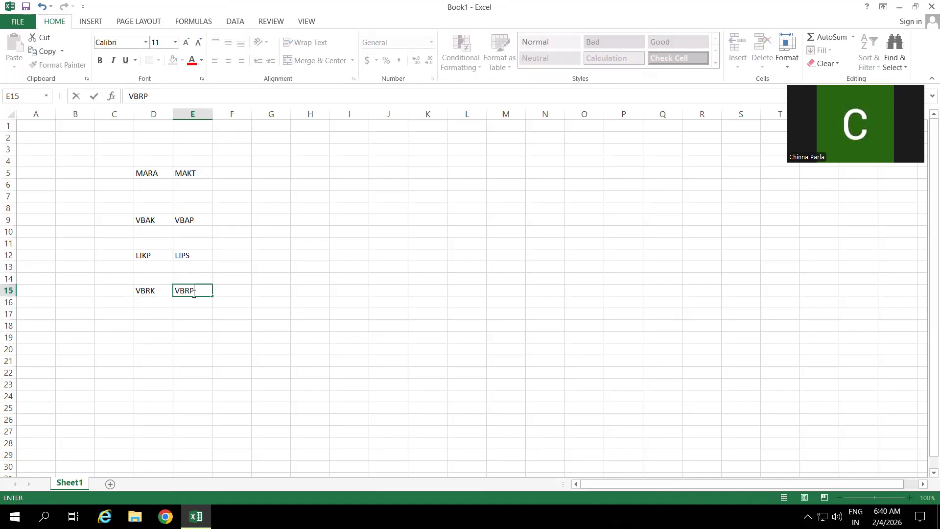
{"action": "left_click", "coordinate": [189, 324]}
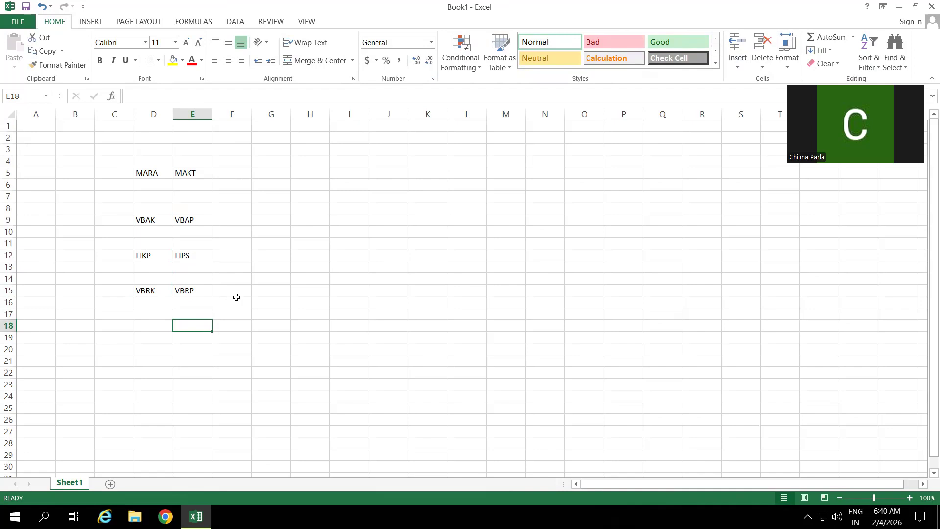
- Enter the transaction code SE11 in cell F4
{"action": "left_click", "coordinate": [229, 160]}
{"action": "type", "text": "SE11"}
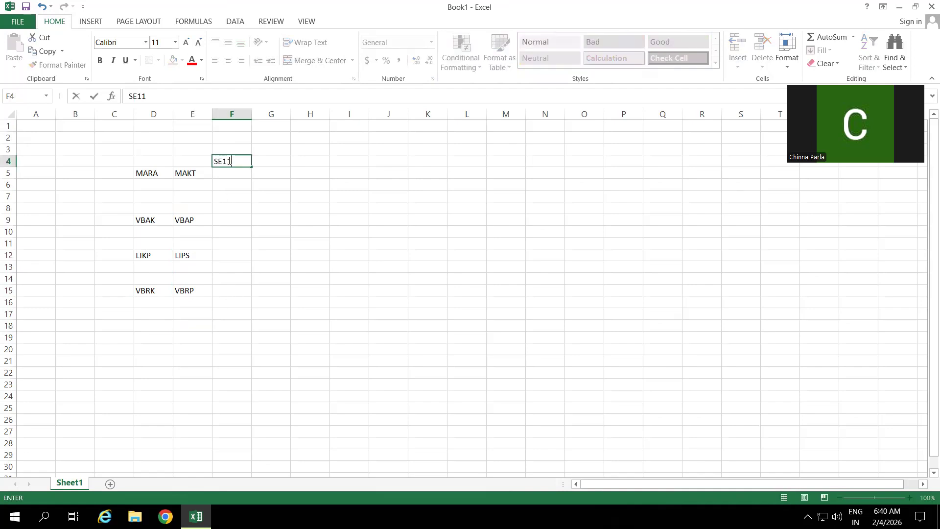
{"action": "left_click", "coordinate": [321, 209]}
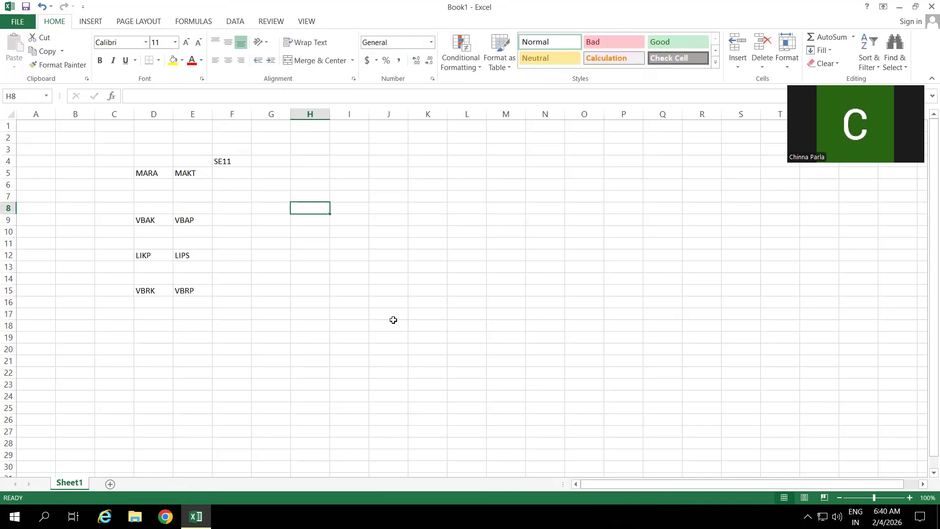
- Show the desktop and launch SAP Logon
{"action": "key", "text": "super+d"}
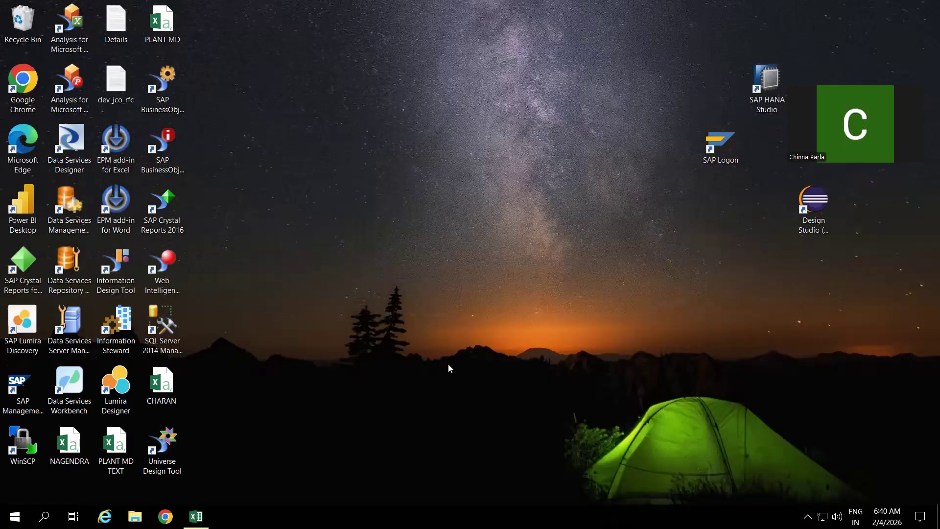
{"action": "double_click", "coordinate": [724, 152]}
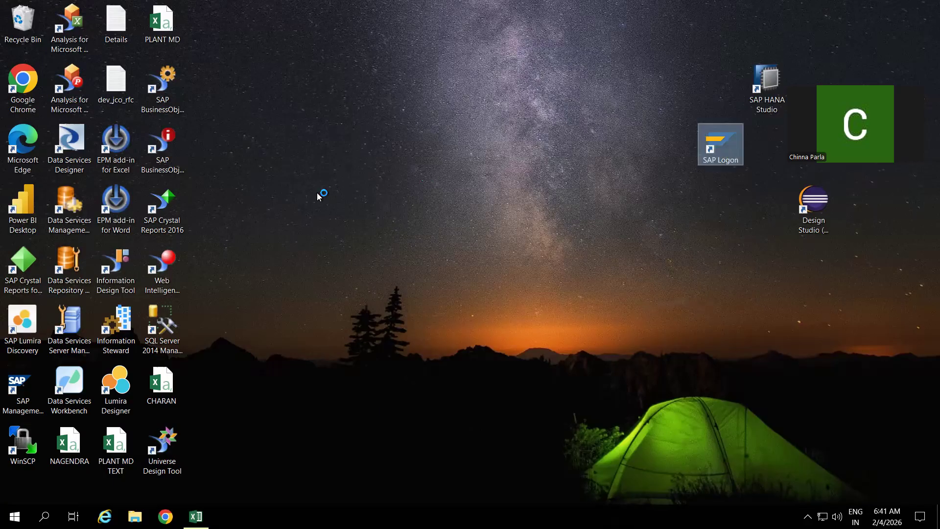
- Switch back to the Excel workbook and enter Table in cell H3 and View in cell H5
{"action": "left_click", "coordinate": [195, 516]}
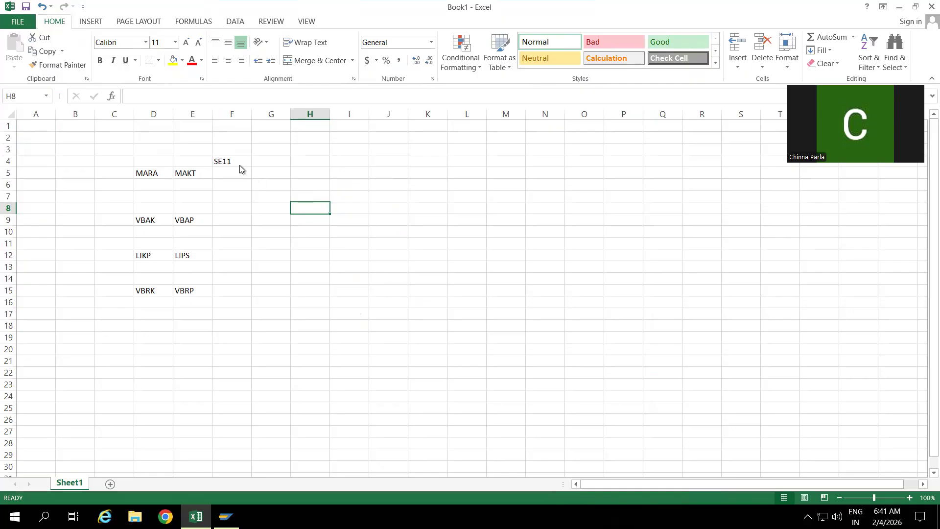
{"action": "left_click", "coordinate": [315, 151]}
{"action": "type", "text": "Table"}
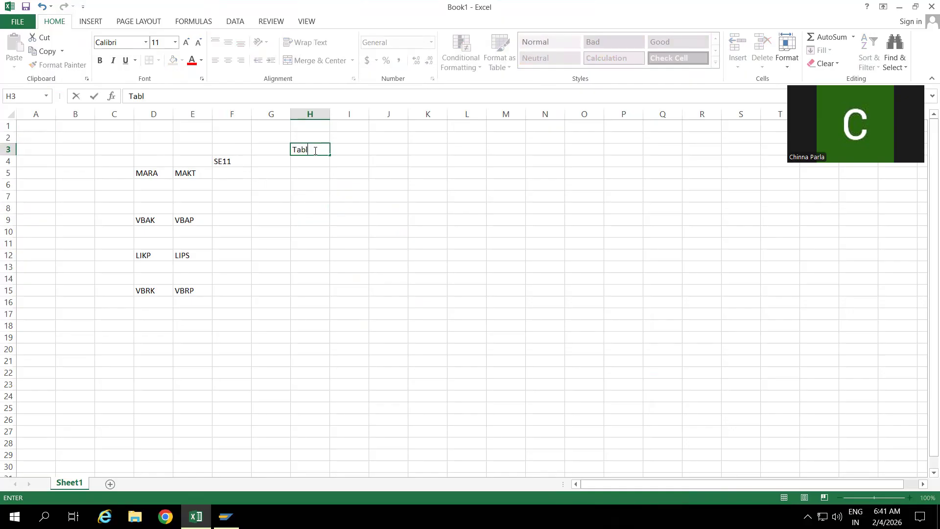
{"action": "left_click", "coordinate": [308, 173]}
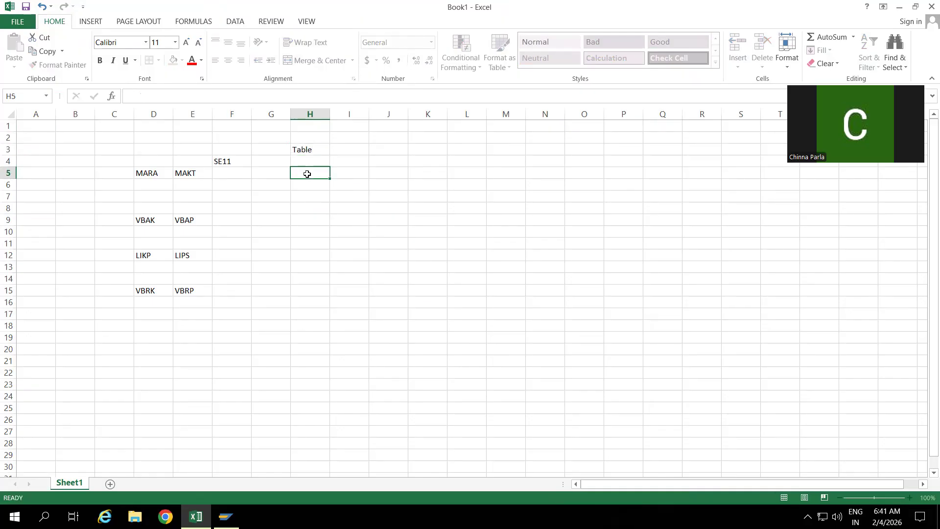
{"action": "type", "text": "View"}
{"action": "left_click", "coordinate": [334, 240]}
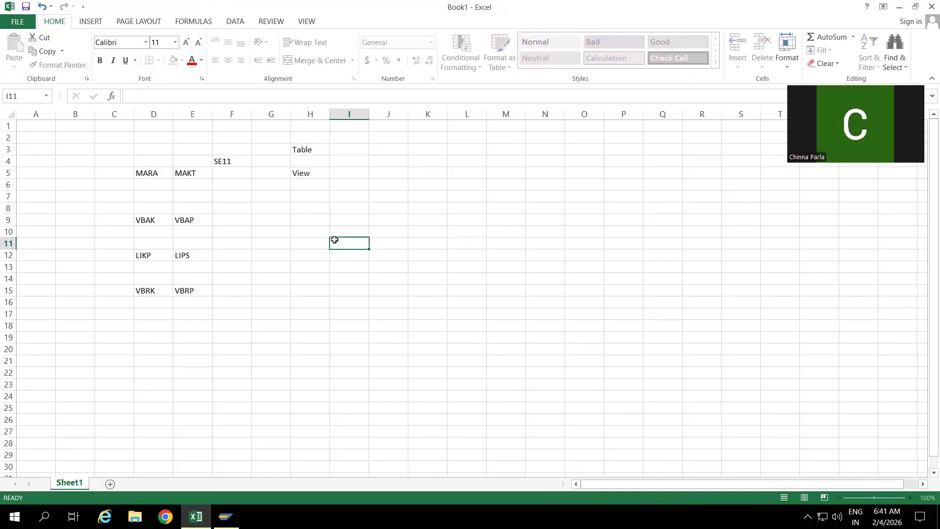
{"action": "left_click", "coordinate": [306, 149]}
{"action": "left_click", "coordinate": [306, 172]}
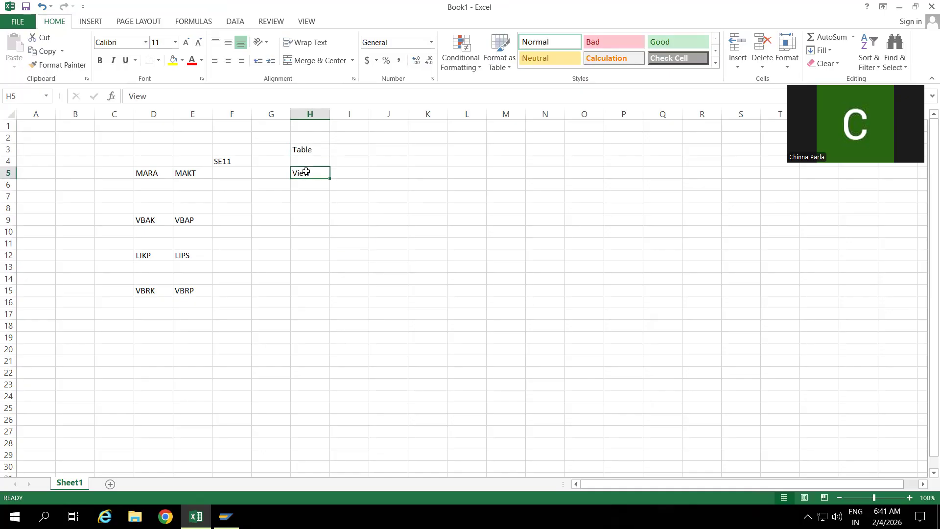
{"action": "left_click", "coordinate": [305, 150]}
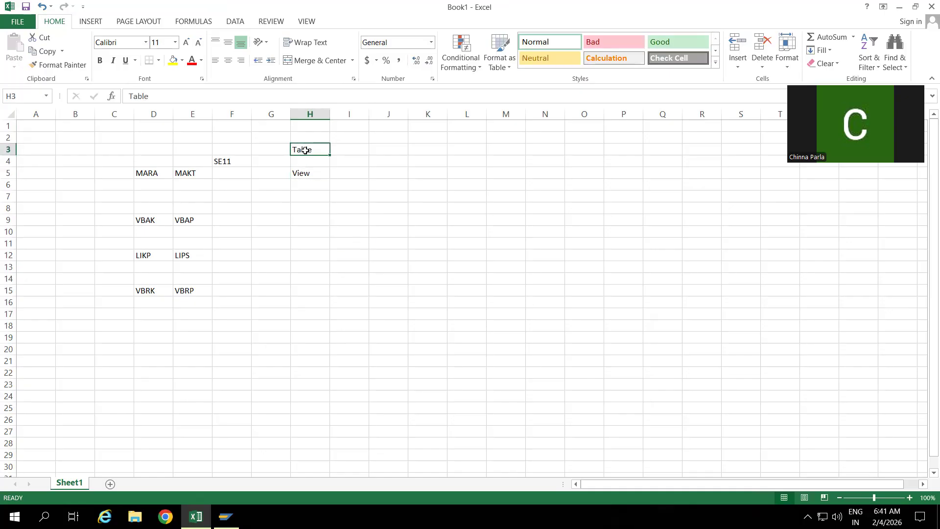
{"action": "left_click", "coordinate": [223, 160]}
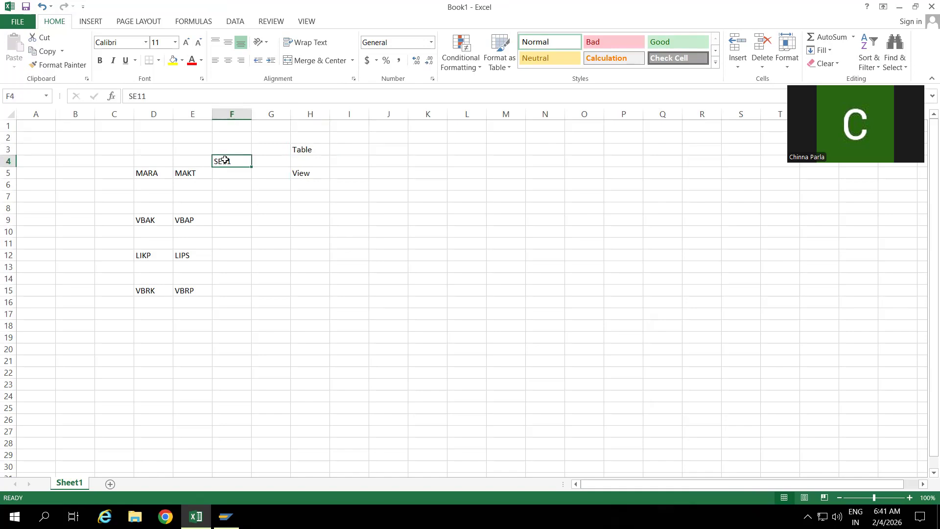
{"action": "left_click", "coordinate": [299, 171]}
{"action": "left_click", "coordinate": [233, 160]}
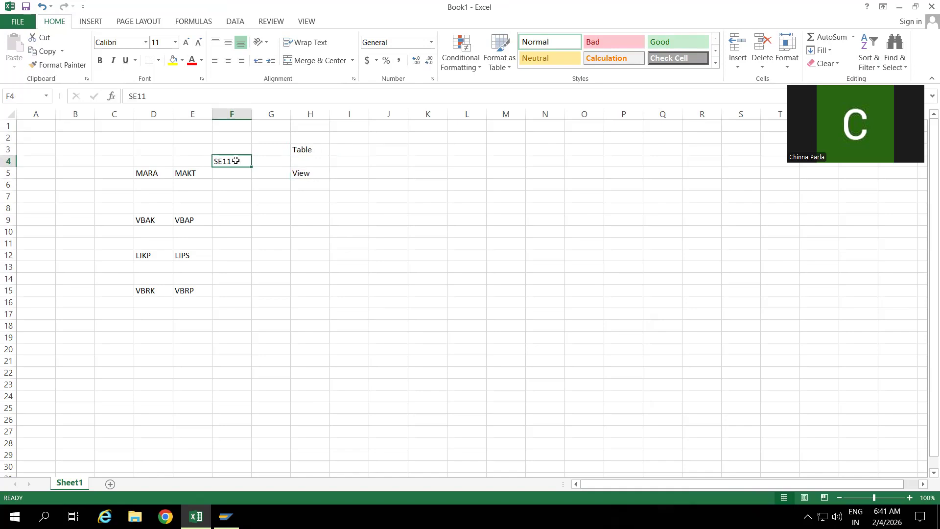
- Enter the label Infoset in cell H8, correcting its capitalisation
{"action": "left_click", "coordinate": [314, 209]}
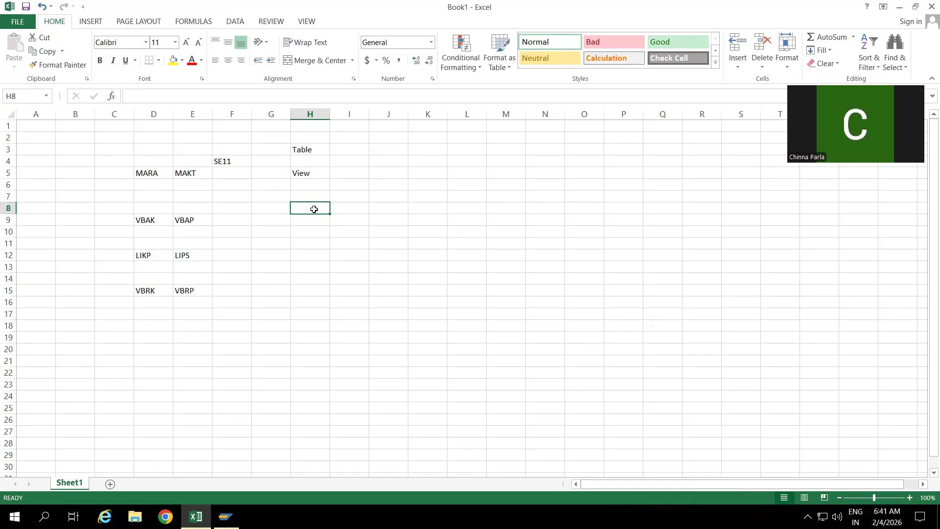
{"action": "type", "text": "INfoset"}
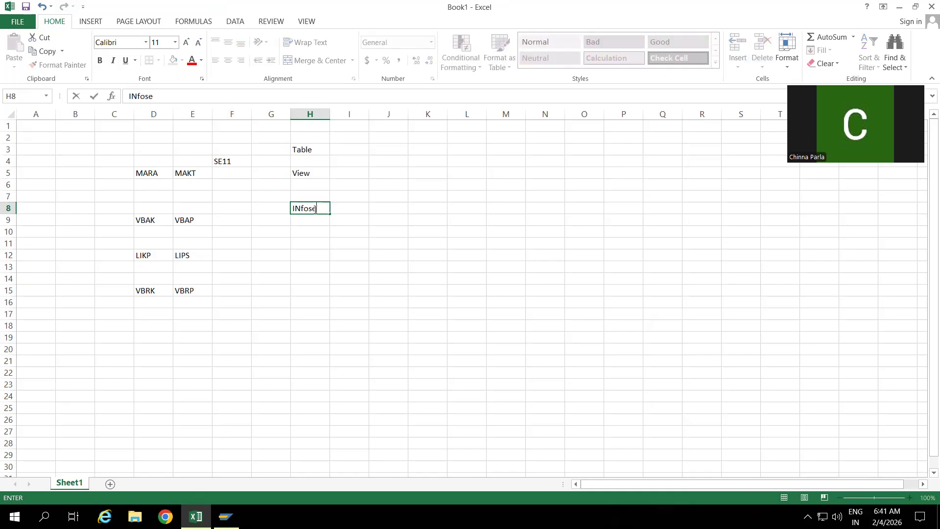
{"action": "key", "text": "BackSpace"}
{"action": "key", "text": "BackSpace"}
{"action": "key", "text": "BackSpace"}
{"action": "key", "text": "BackSpace"}
{"action": "key", "text": "BackSpace"}
{"action": "key", "text": "BackSpace"}
{"action": "type", "text": "nfose"}
{"action": "left_click", "coordinate": [311, 254]}
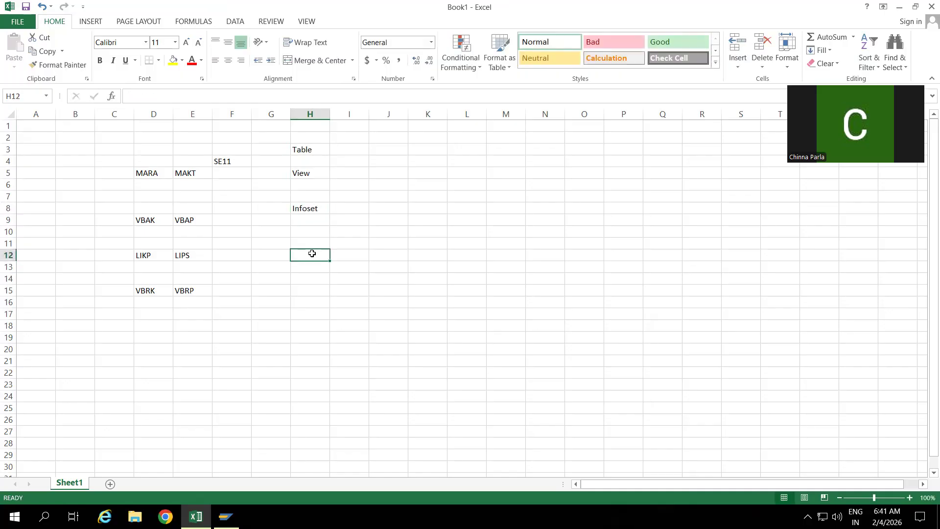
- Enter the transaction codes SQ01 in cell I8 and SQ02 in cell J8 beside the Infoset label
{"action": "left_click", "coordinate": [353, 210]}
{"action": "type", "text": "SQ01"}
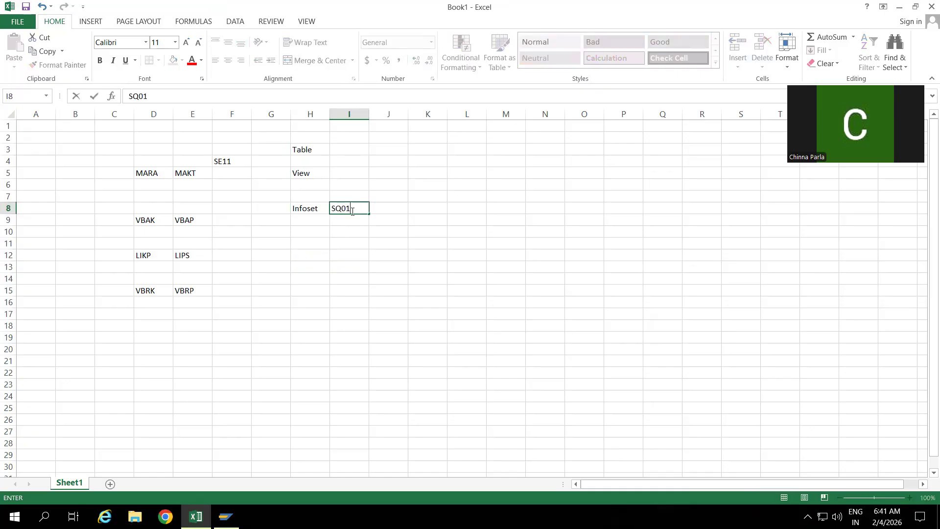
{"action": "left_click", "coordinate": [392, 206]}
{"action": "type", "text": "SQ02"}
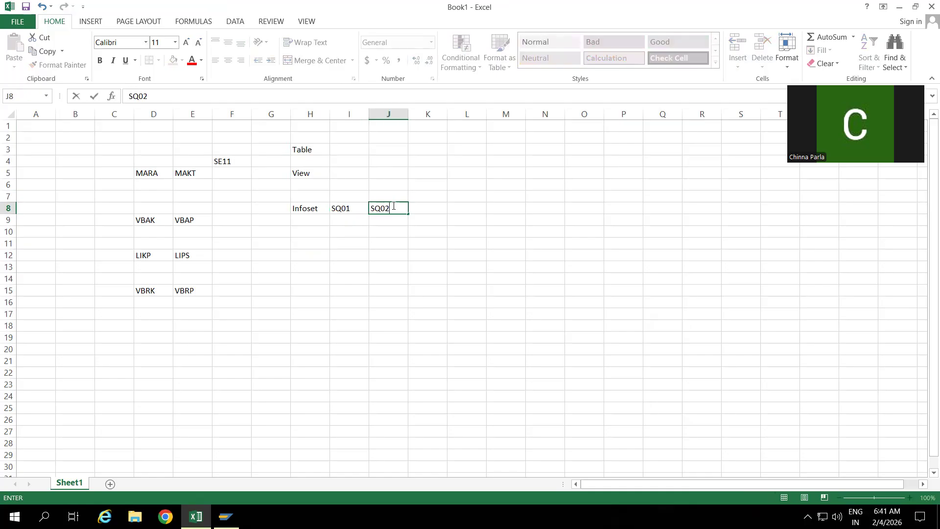
{"action": "left_click", "coordinate": [398, 272]}
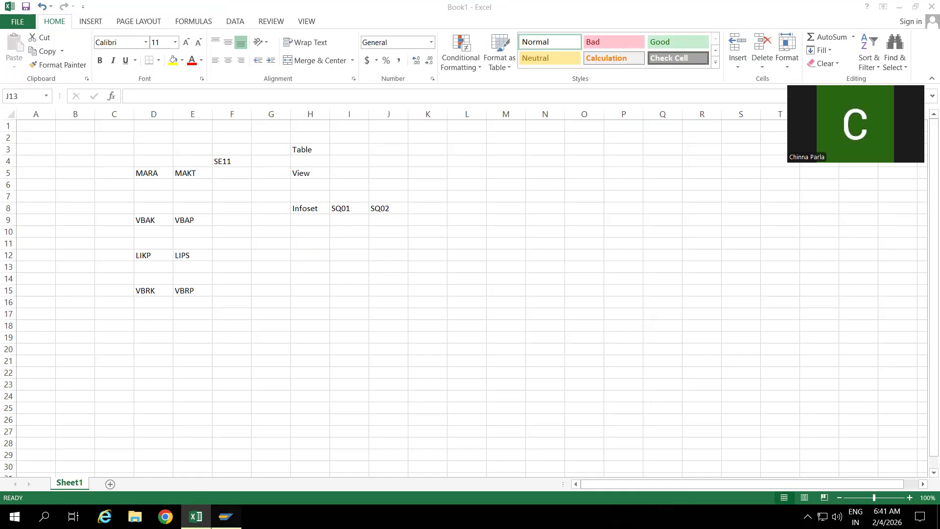
- Switch to SAP Logon and log on to the EHP8 system with the user name and account password
{"action": "left_click", "coordinate": [226, 516]}
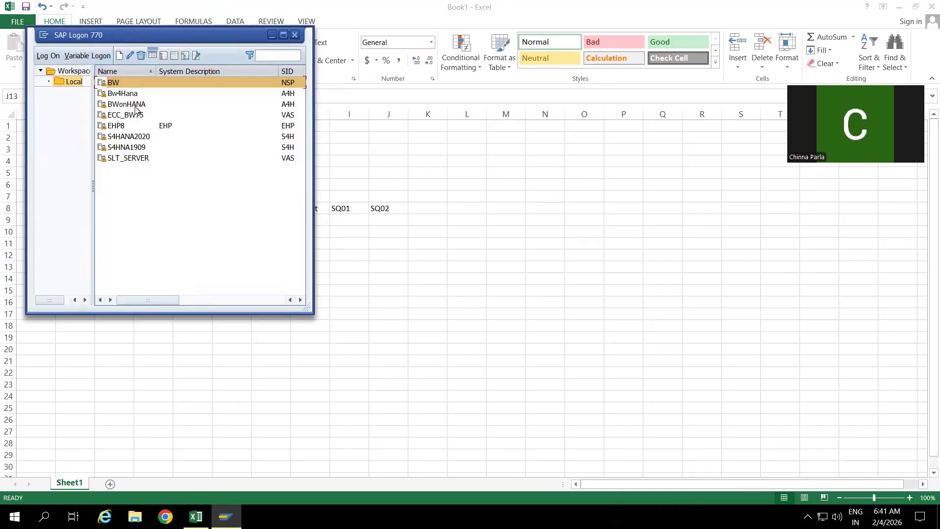
{"action": "left_click", "coordinate": [136, 126]}
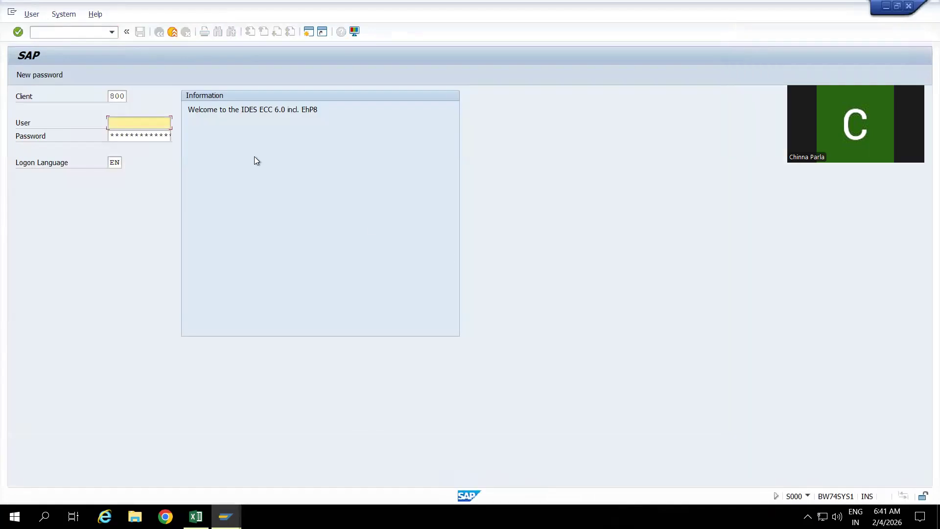
{"action": "left_click", "coordinate": [154, 124]}
{"action": "left_click", "coordinate": [125, 137]}
{"action": "key", "text": "Tab"}
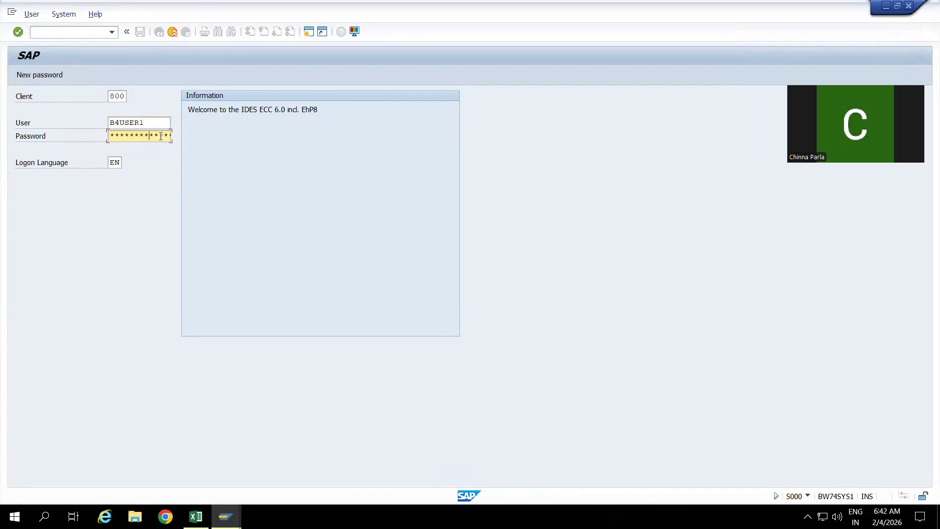
{"action": "key", "text": "Return"}
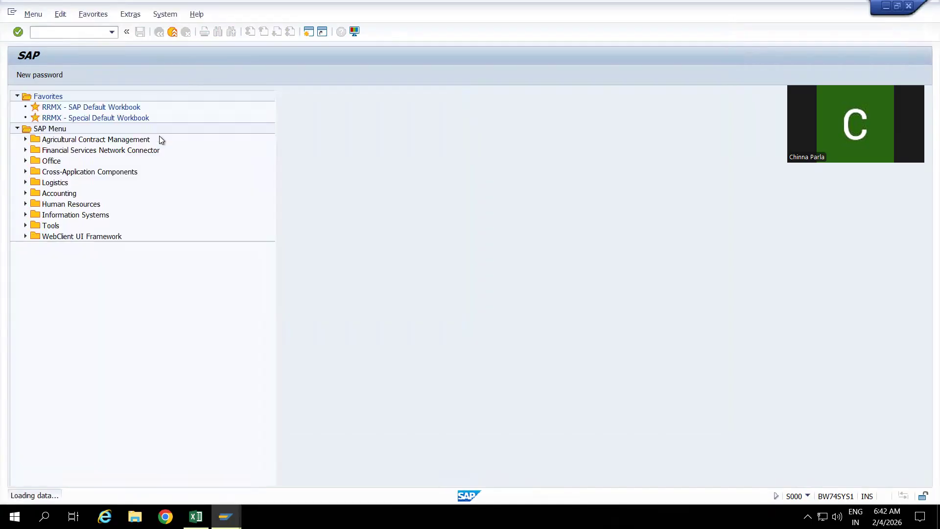
- Narrow the SAP Easy Access navigation tree and open transaction SQ02 for InfoSets
{"action": "left_click_drag", "start_coordinate": [275, 194], "coordinate": [220, 200]}
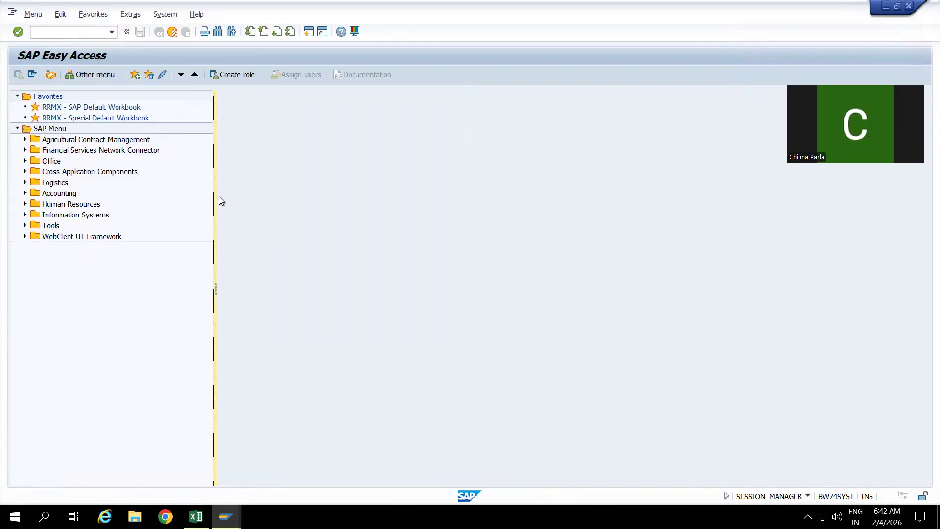
{"action": "left_click", "coordinate": [68, 32]}
{"action": "type", "text": "SQ02"}
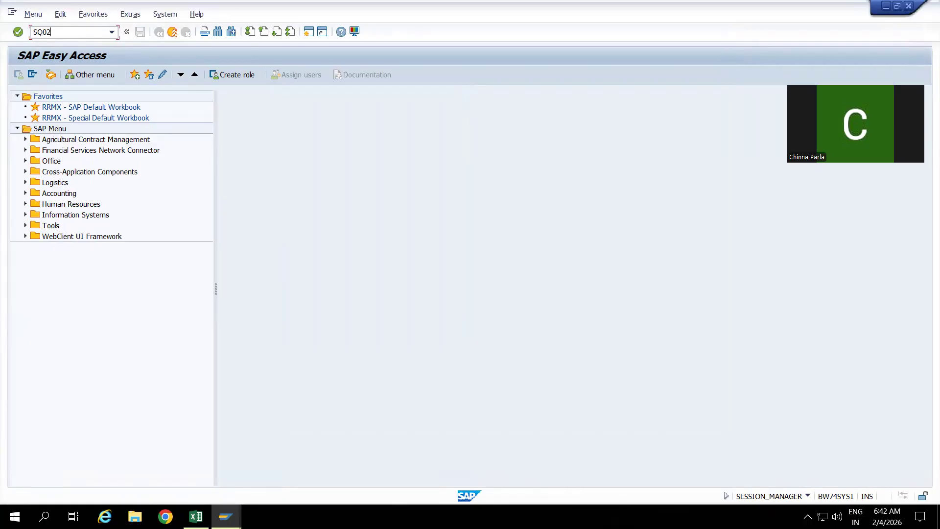
{"action": "key", "text": "Return"}
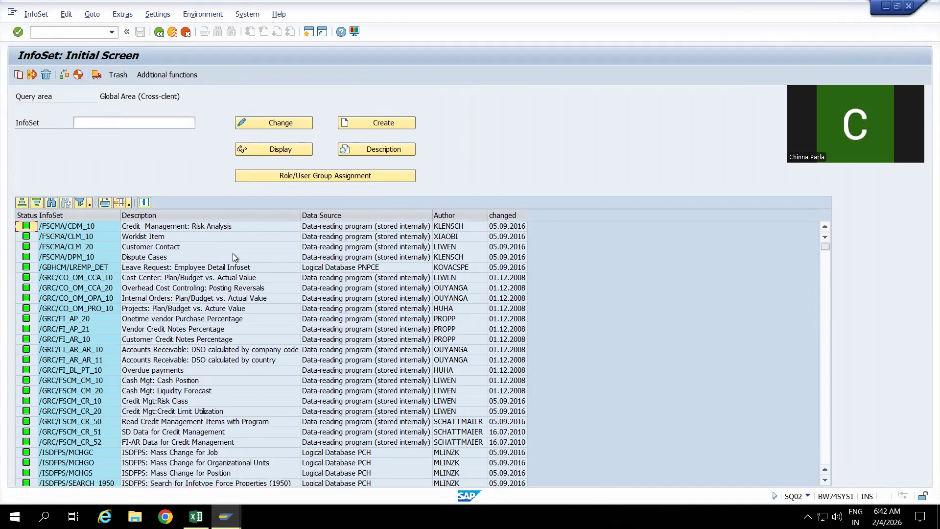
- Open transaction RSO2 in a new session and try to display the transaction data DataSource ZDS_ZSALES_DATA111
{"action": "left_click", "coordinate": [65, 31]}
{"action": "type", "text": "/orso2"}
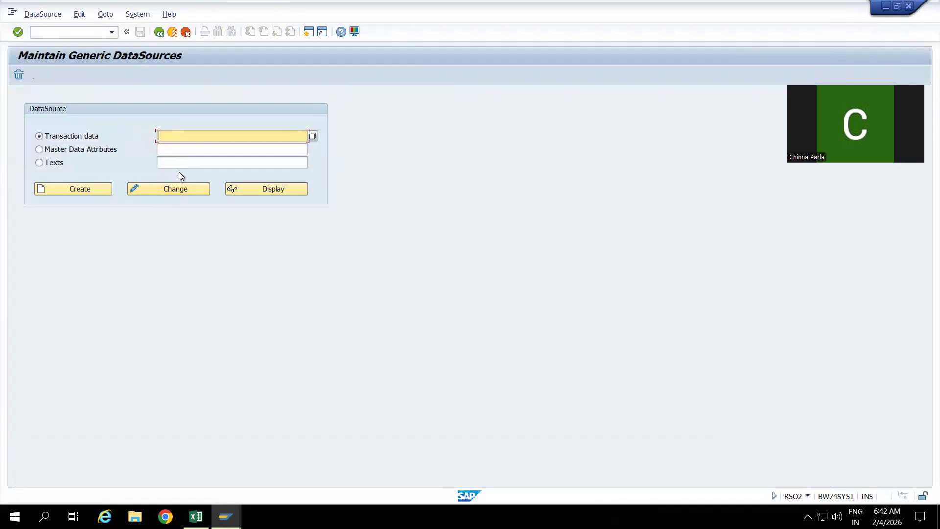
{"action": "type", "text": "Z"}
{"action": "left_click", "coordinate": [193, 148]}
{"action": "left_click", "coordinate": [237, 189]}
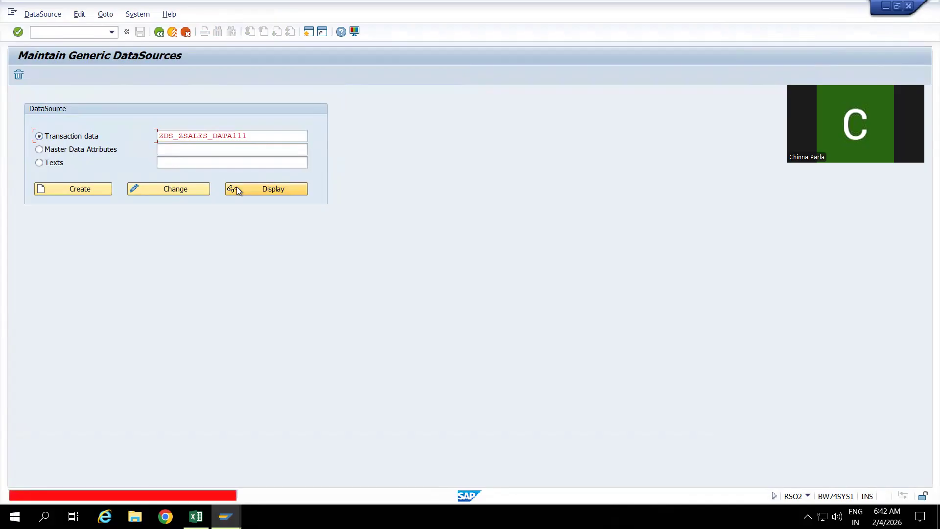
- Display the master data attributes DataSource ZDS_MAKT_MARA
{"action": "left_click", "coordinate": [76, 149]}
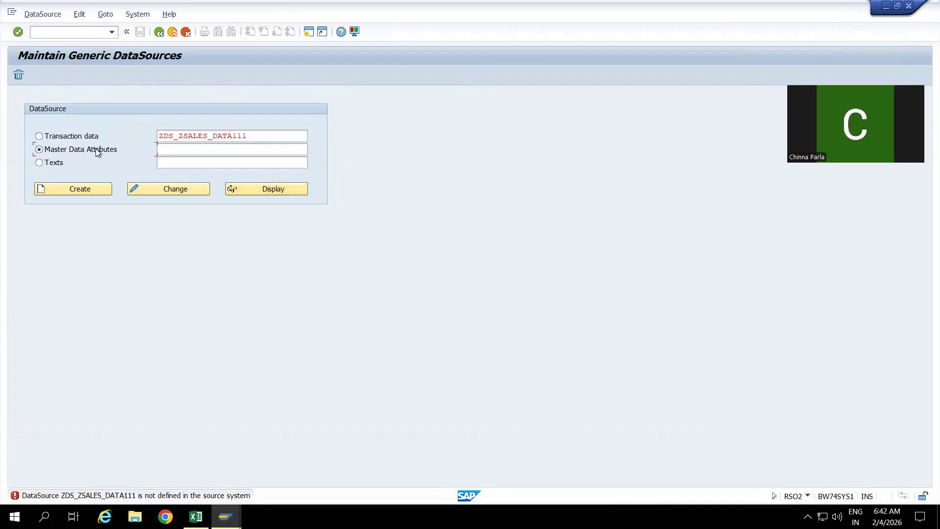
{"action": "left_click", "coordinate": [167, 149]}
{"action": "left_click", "coordinate": [183, 161]}
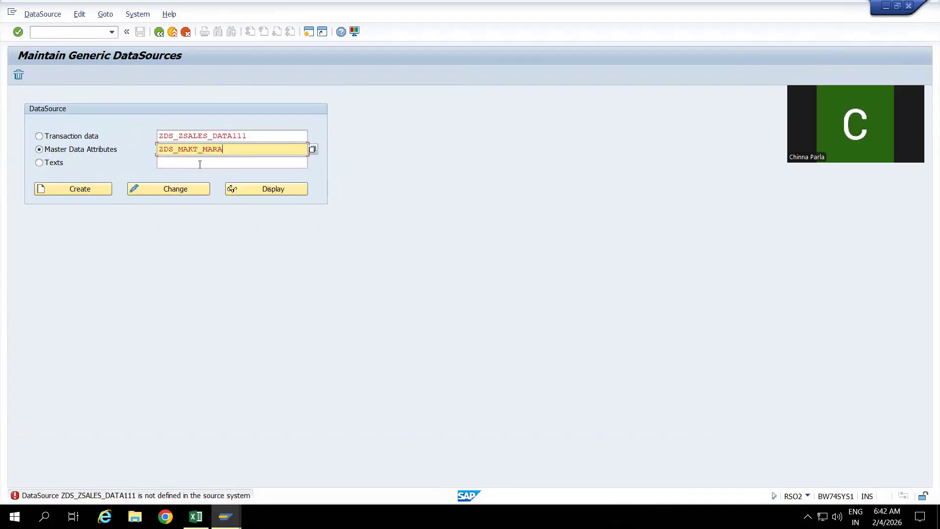
{"action": "left_click", "coordinate": [255, 190]}
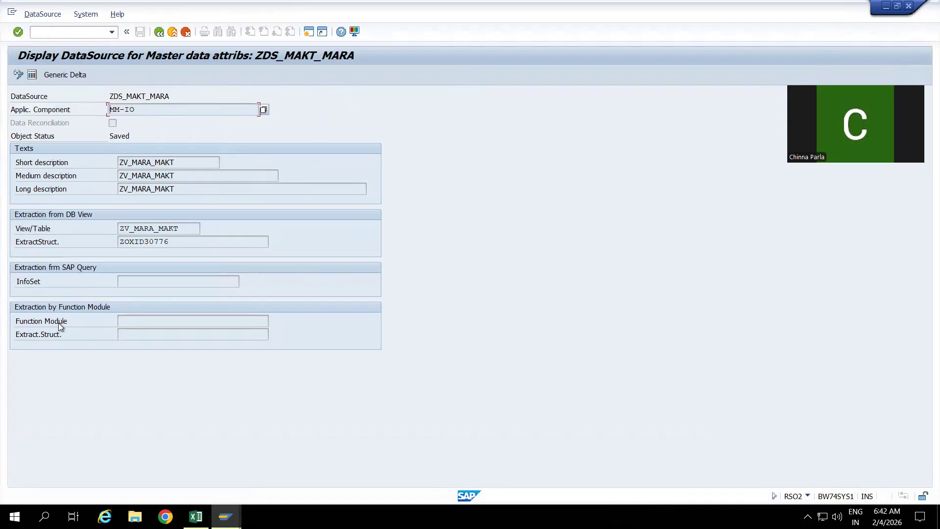
- Return to the SQ02 session and start creating an InfoSet named ZIS_VBAK
{"action": "left_click", "coordinate": [146, 284]}
{"action": "key", "text": "alt+Tab"}
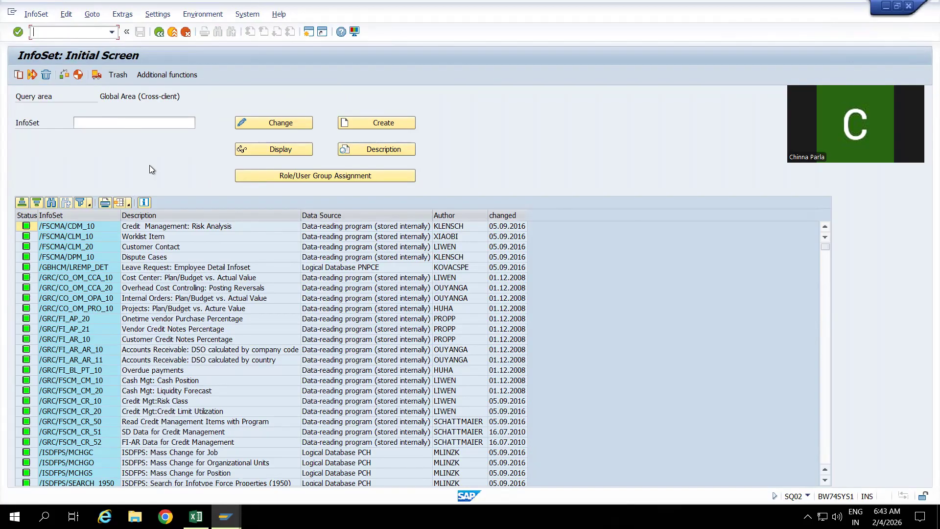
{"action": "left_click", "coordinate": [124, 123]}
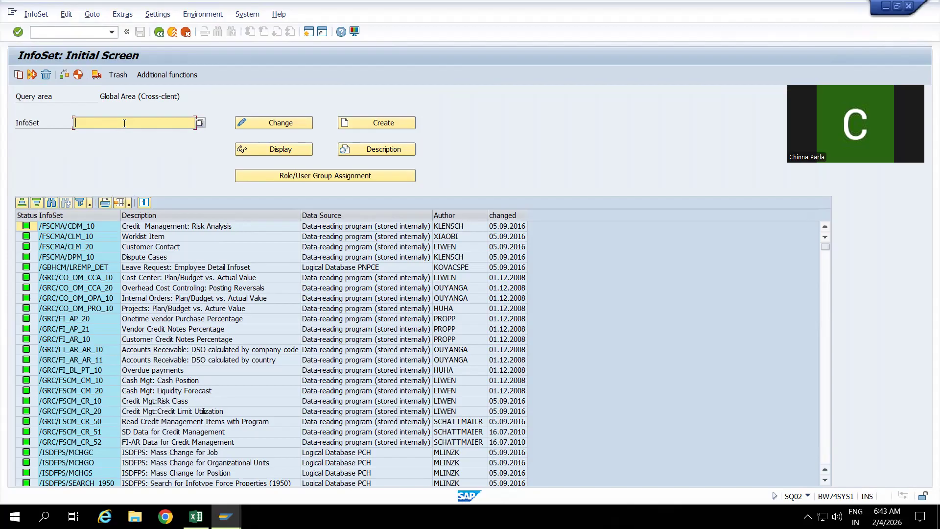
{"action": "type", "text": "ZIS_VBAK"}
{"action": "left_click", "coordinate": [391, 124]}
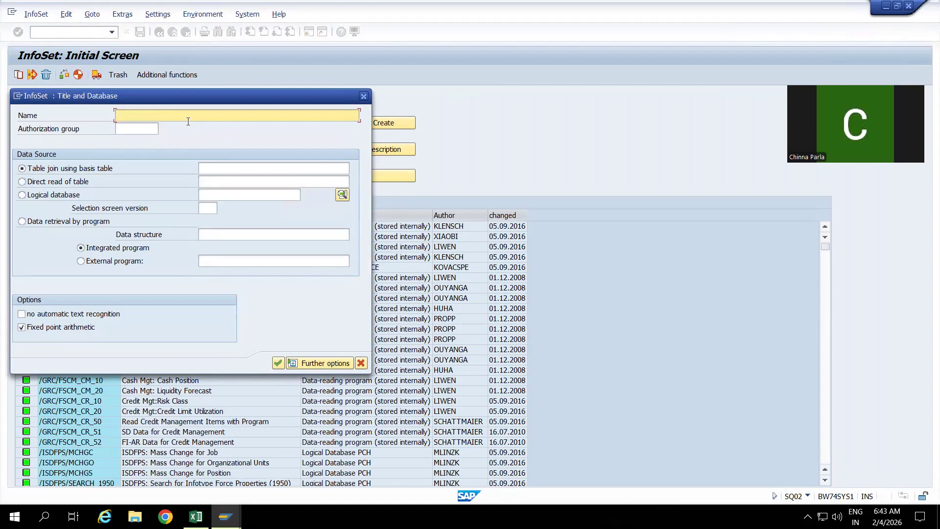
- Name the InfoSet "Infoset based on VBAK table", base it on a direct read of table VBAK, and include all table fields
{"action": "type", "text": "Infoset abased on VBAK table"}
{"action": "left_click", "coordinate": [22, 181]}
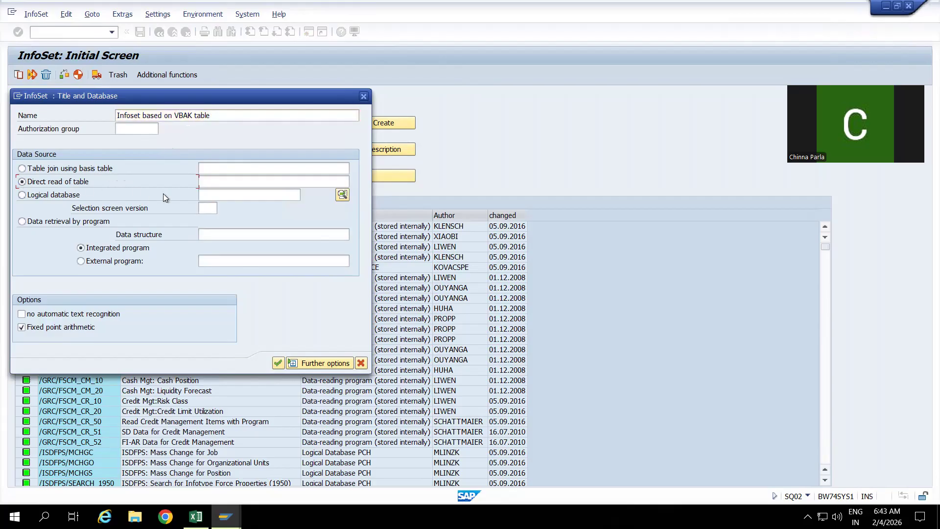
{"action": "left_click", "coordinate": [229, 184]}
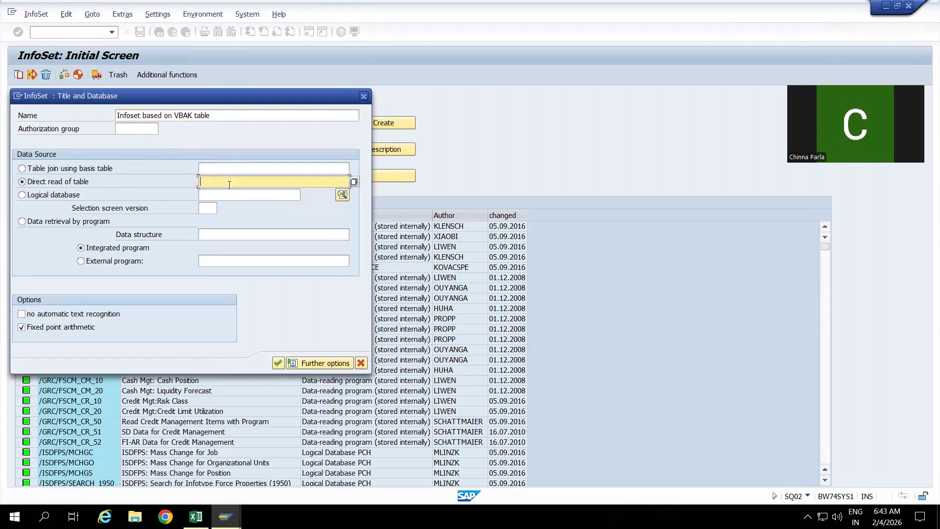
{"action": "type", "text": "VBAK"}
{"action": "key", "text": "Return"}
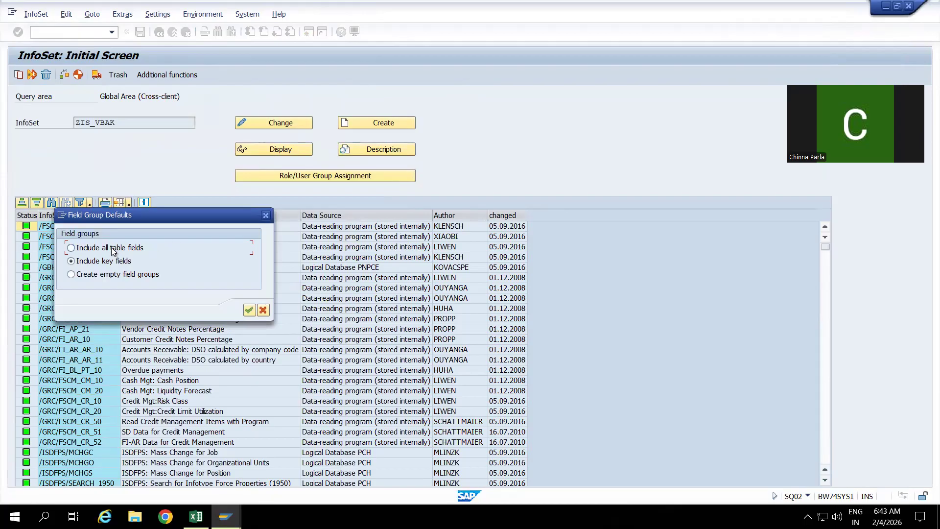
{"action": "left_click_drag", "start_coordinate": [160, 214], "coordinate": [578, 113]}
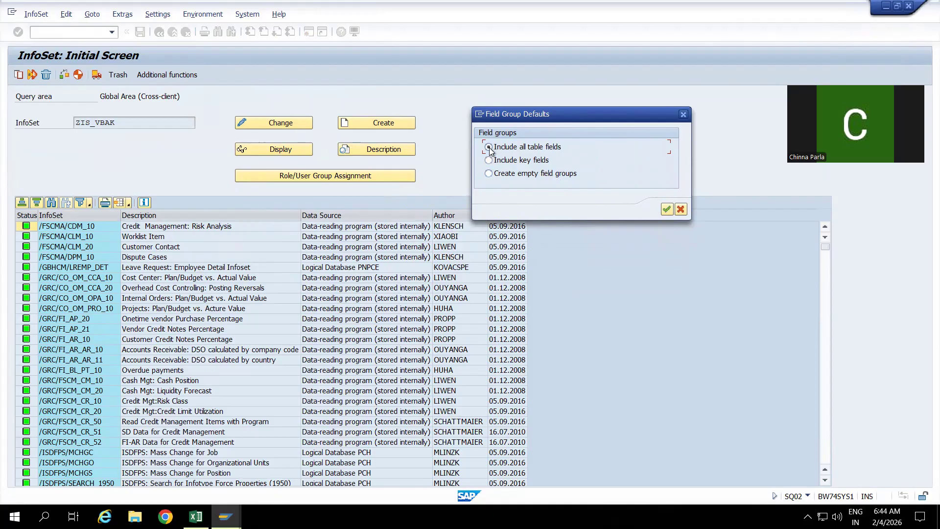
{"action": "left_click", "coordinate": [667, 210]}
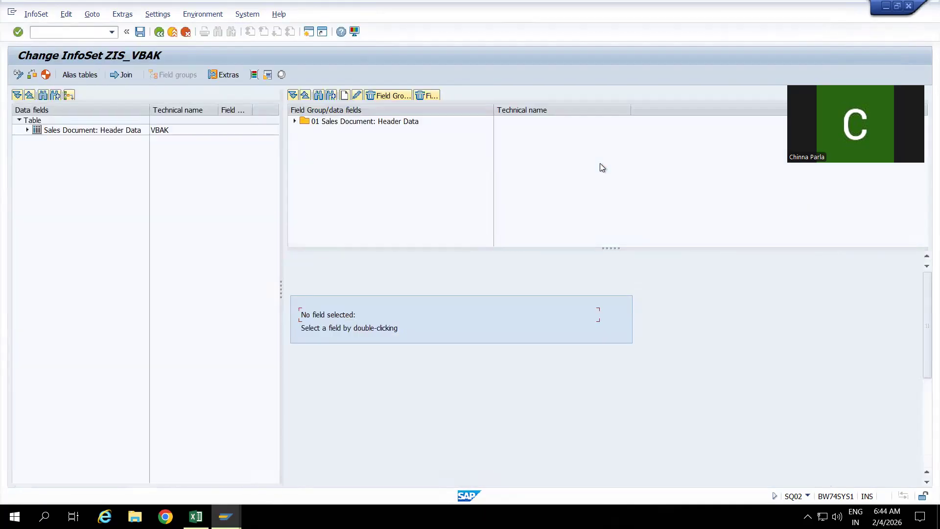
- Examine the VBAK data fields, the Sales Document: Header Data field group, and the options available for one of its fields
{"action": "left_click", "coordinate": [27, 130]}
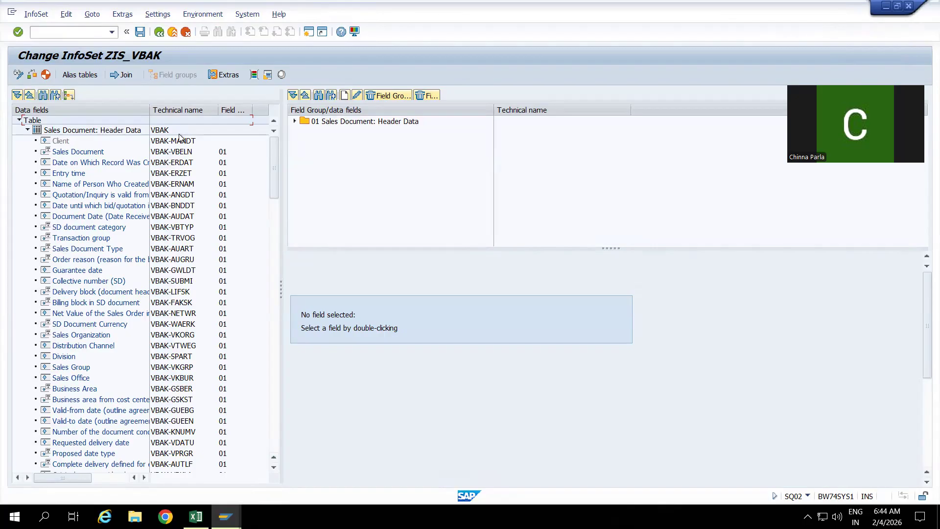
{"action": "left_click", "coordinate": [157, 131]}
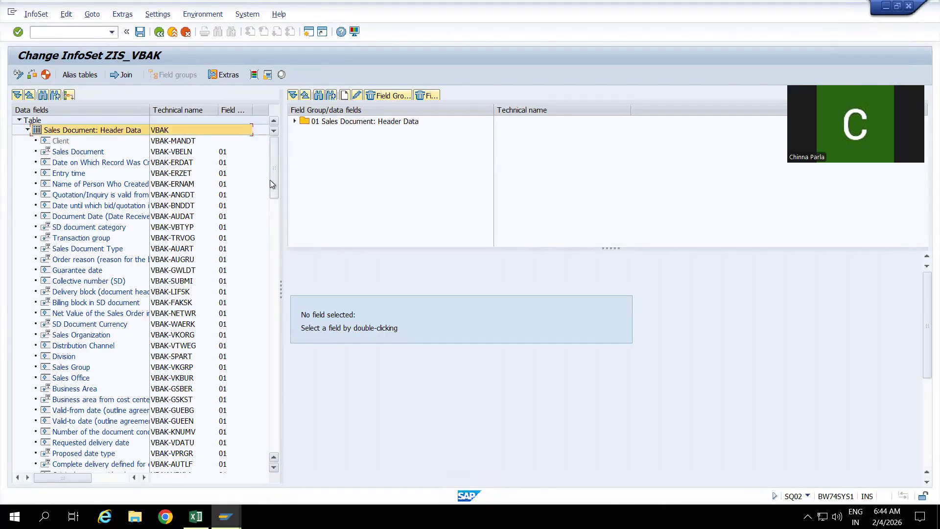
{"action": "left_click_drag", "start_coordinate": [270, 180], "coordinate": [266, 319]}
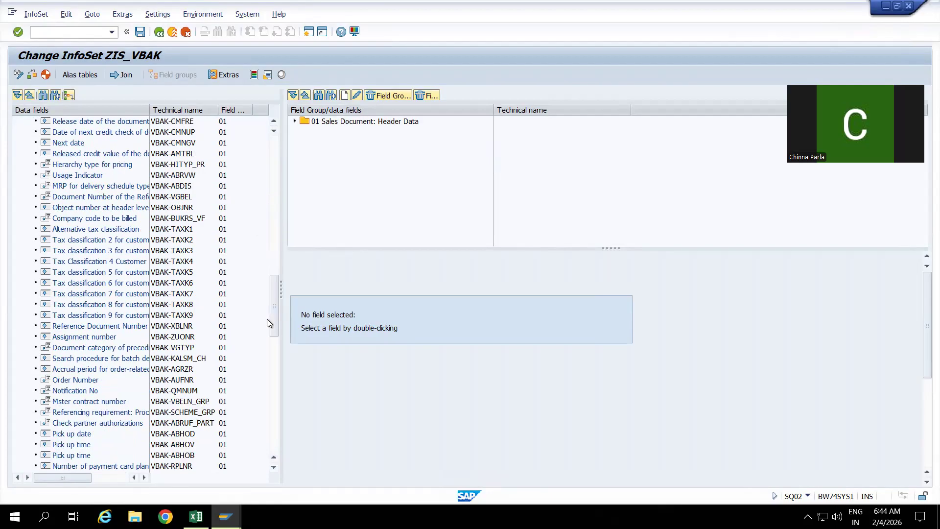
{"action": "left_click", "coordinate": [294, 121]}
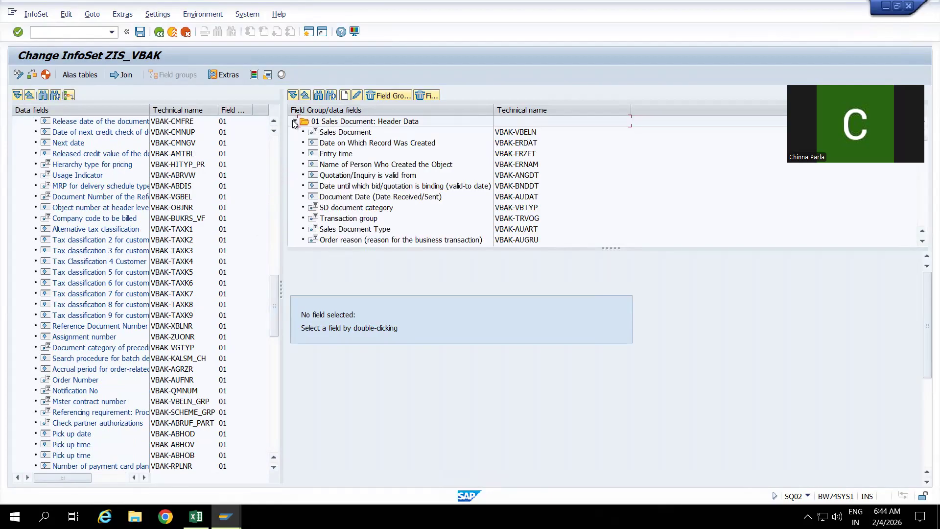
{"action": "left_click", "coordinate": [351, 165]}
{"action": "right_click", "coordinate": [351, 165]}
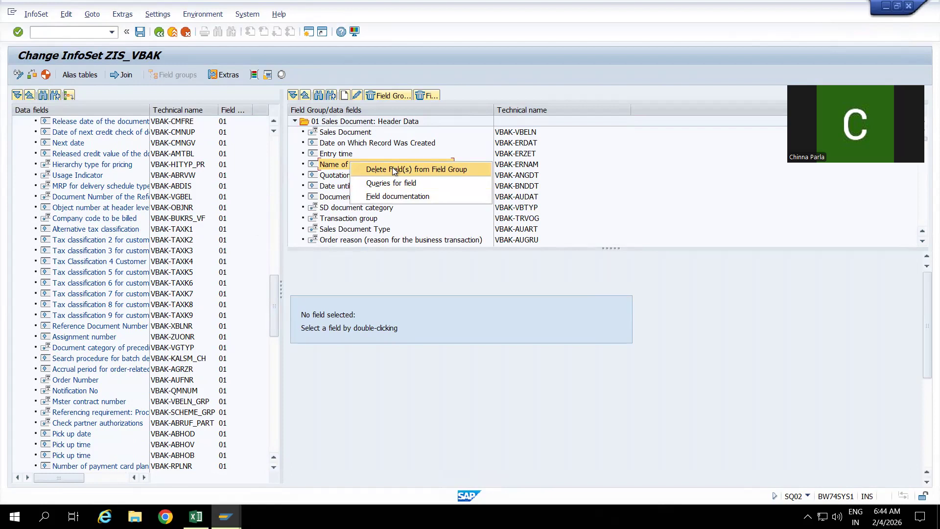
{"action": "left_click", "coordinate": [377, 268]}
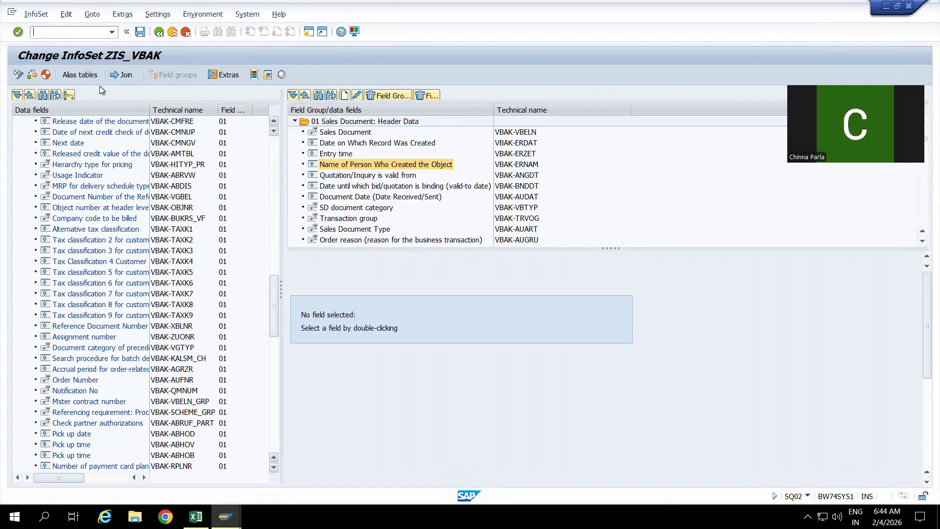
- Generate and save InfoSet ZIS_VBAK, then exit its editing with generation accepted
{"action": "left_click", "coordinate": [45, 76]}
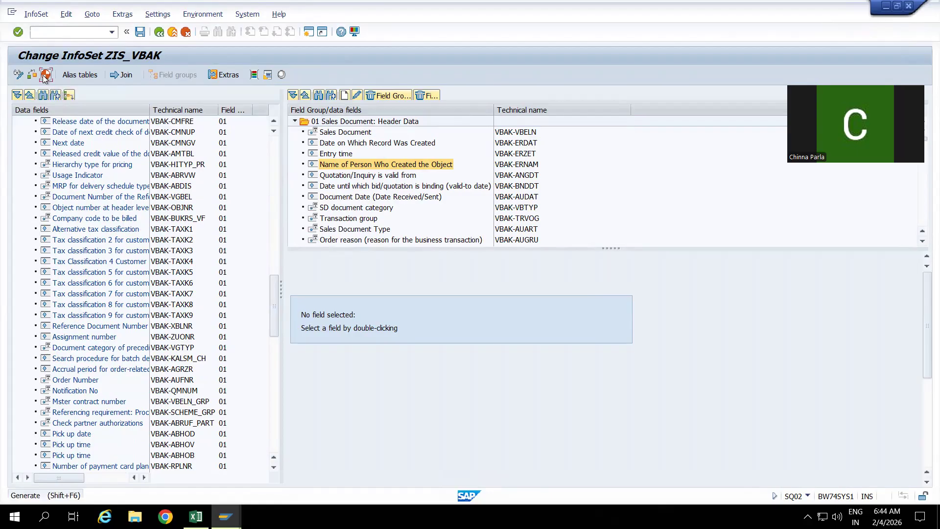
{"action": "left_click", "coordinate": [269, 284]}
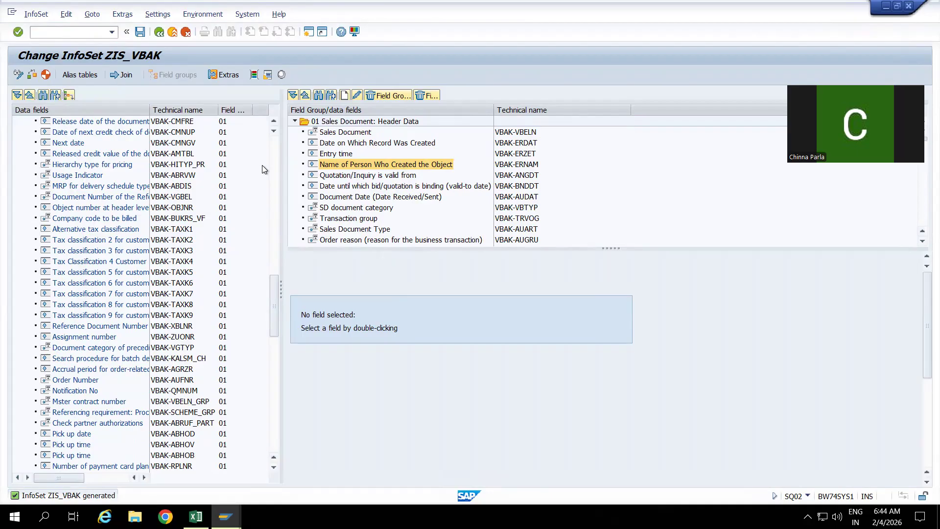
{"action": "left_click", "coordinate": [142, 33]}
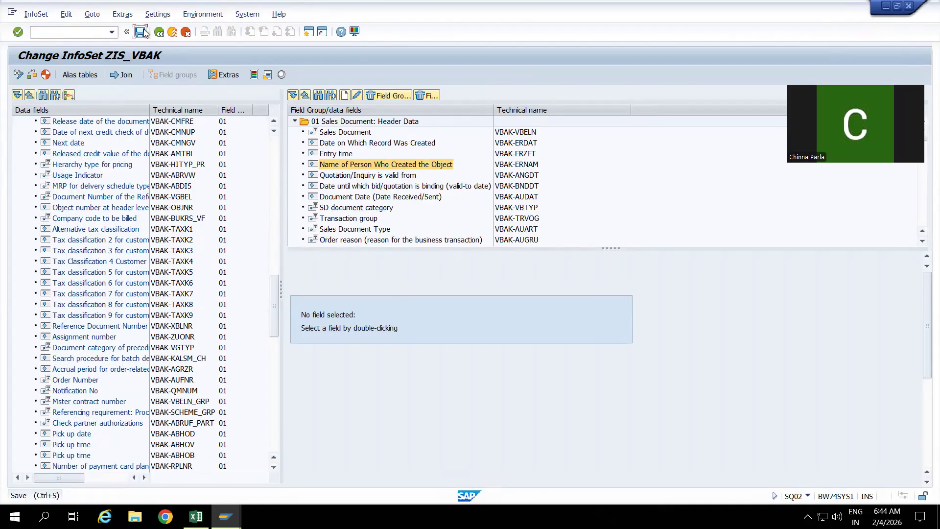
{"action": "left_click", "coordinate": [158, 32]}
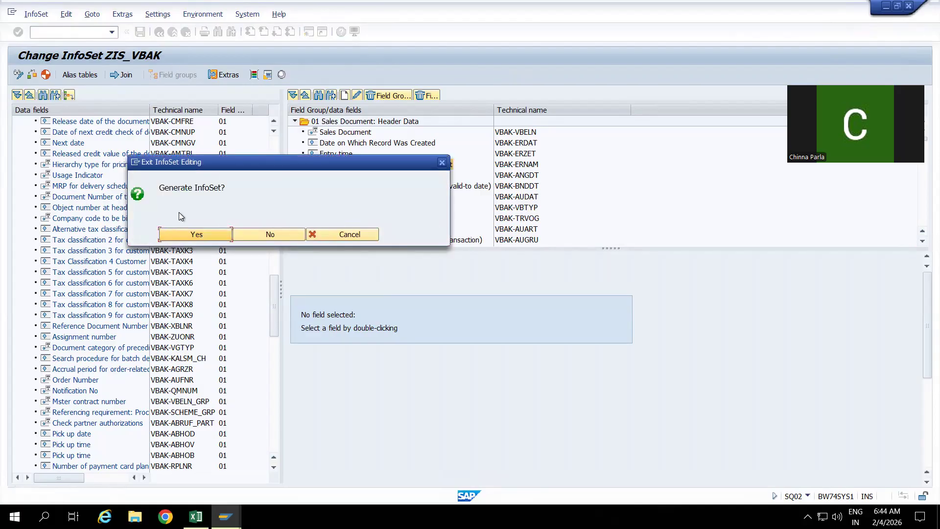
{"action": "left_click", "coordinate": [205, 232]}
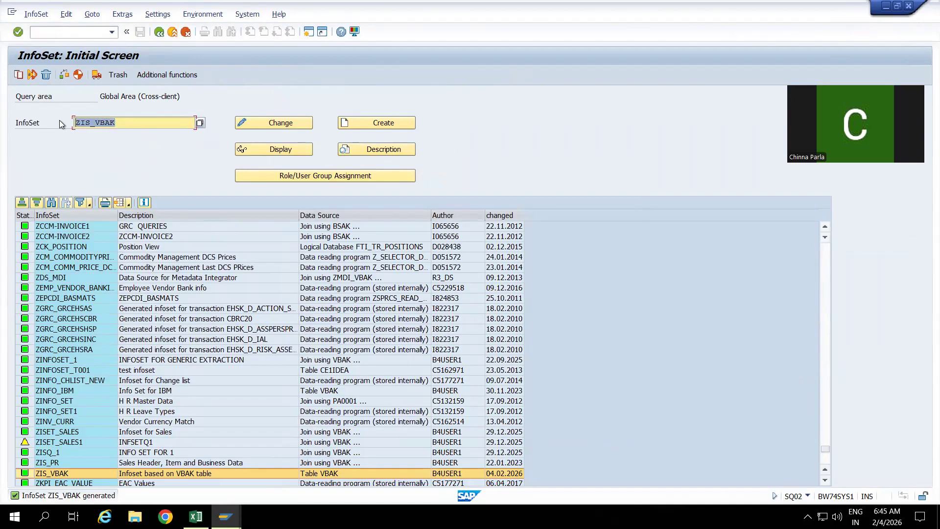
- Copy the InfoSet name ZIS_VBAK and return to the generic DataSource maintenance start screen in the RSO2 session
{"action": "key", "text": "ctrl+c"}
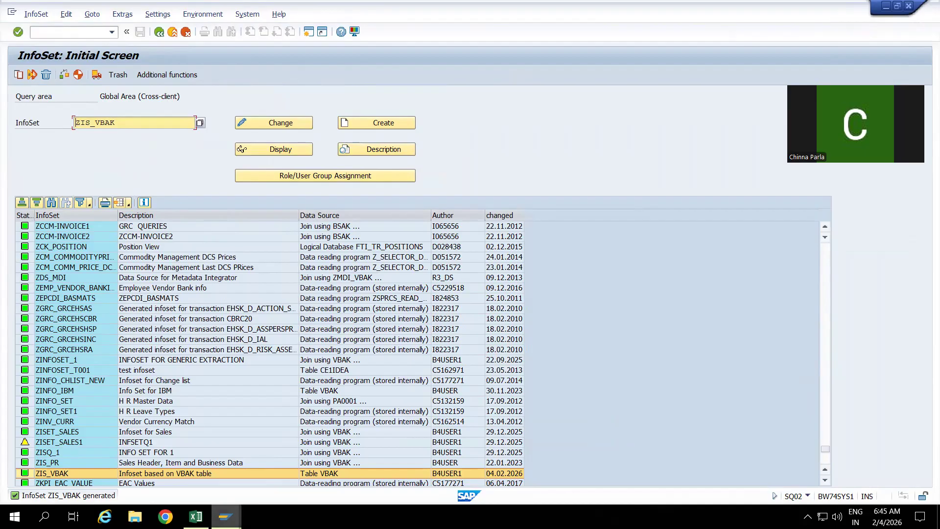
{"action": "left_click", "coordinate": [225, 517]}
{"action": "left_click", "coordinate": [310, 431]}
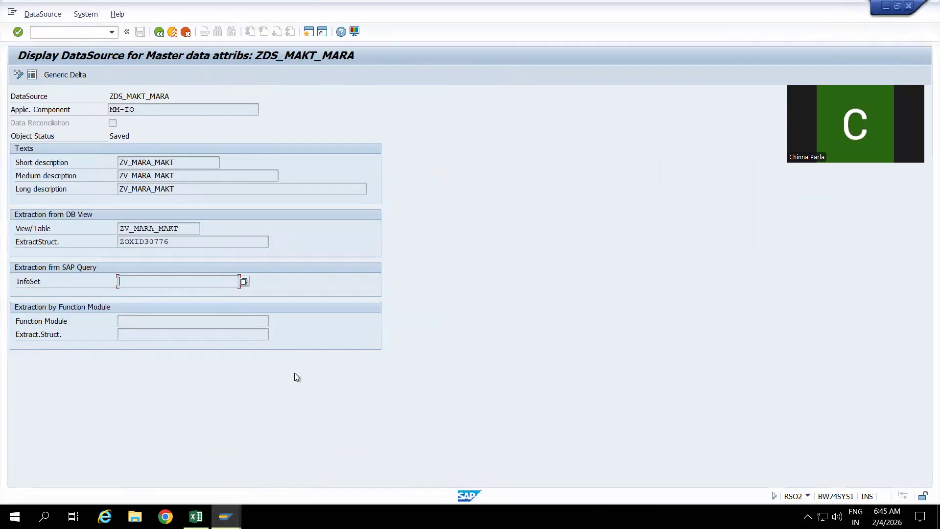
{"action": "left_click", "coordinate": [159, 32]}
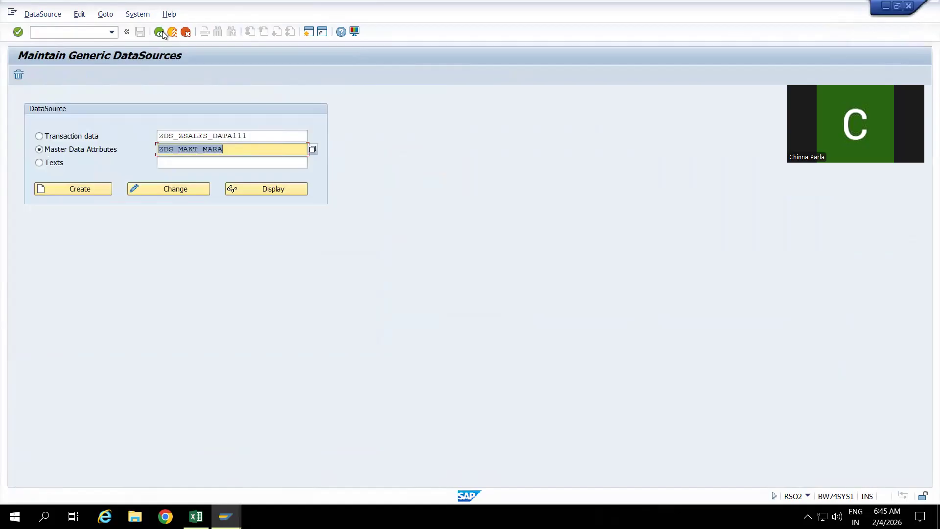
- Start creating a transaction data DataSource named ZDS_IS_VBAK
{"action": "left_click", "coordinate": [51, 139]}
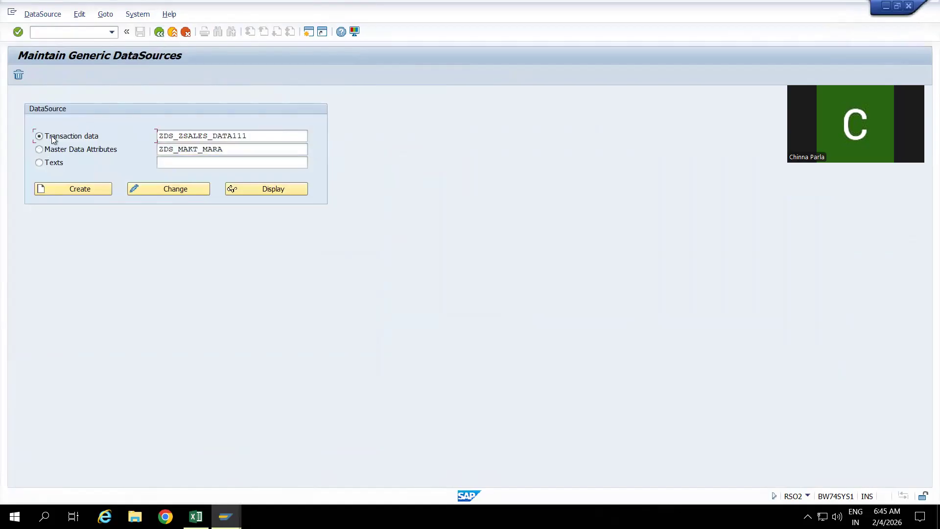
{"action": "left_click", "coordinate": [259, 135]}
{"action": "key", "text": "BackSpace"}
{"action": "key", "text": "BackSpace"}
{"action": "key", "text": "BackSpace"}
{"action": "key", "text": "BackSpace"}
{"action": "key", "text": "BackSpace"}
{"action": "key", "text": "BackSpace"}
{"action": "key", "text": "BackSpace"}
{"action": "key", "text": "BackSpace"}
{"action": "key", "text": "BackSpace"}
{"action": "key", "text": "BackSpace"}
{"action": "key", "text": "BackSpace"}
{"action": "key", "text": "BackSpace"}
{"action": "key", "text": "BackSpace"}
{"action": "key", "text": "BackSpace"}
{"action": "key", "text": "BackSpace"}
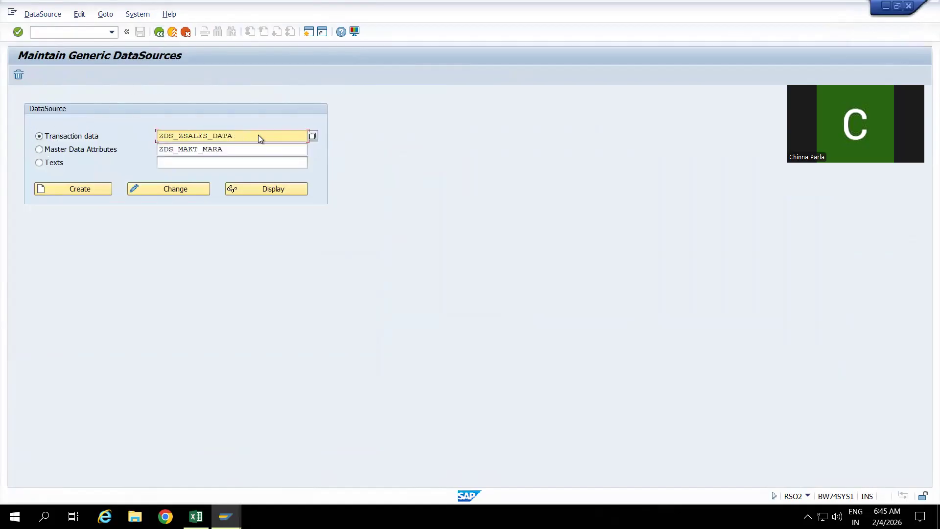
{"action": "key", "text": "BackSpace"}
{"action": "key", "text": "BackSpace"}
{"action": "key", "text": "BackSpace"}
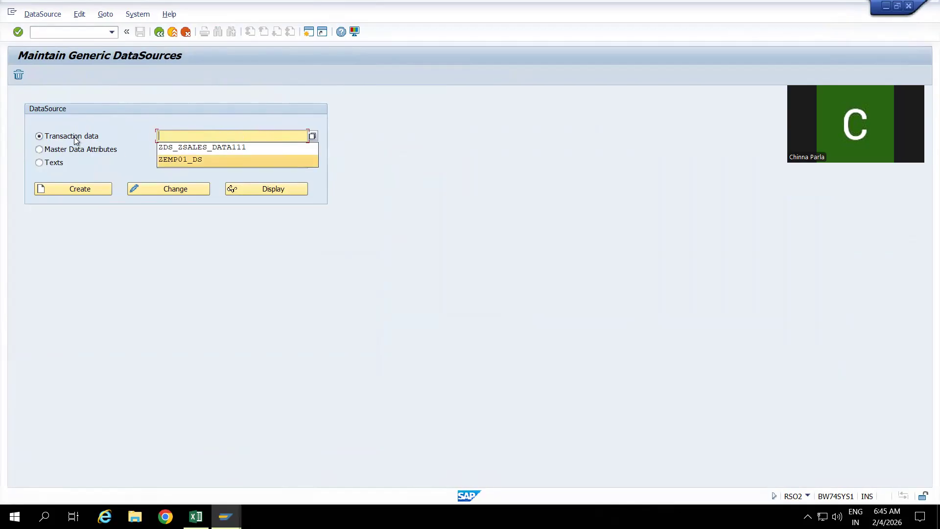
{"action": "left_click", "coordinate": [137, 116]}
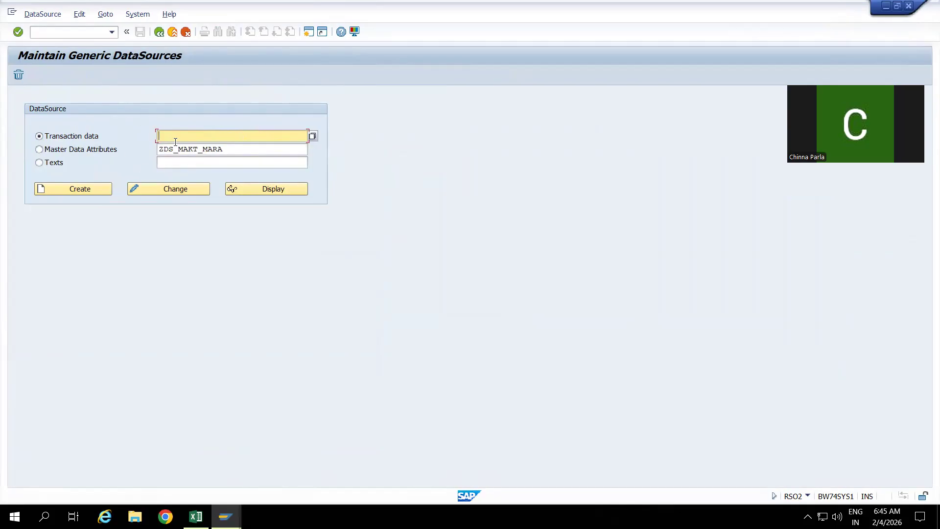
{"action": "type", "text": "ZDS_VBAK"}
{"action": "type", "text": "IS_"}
{"action": "left_click", "coordinate": [105, 189]}
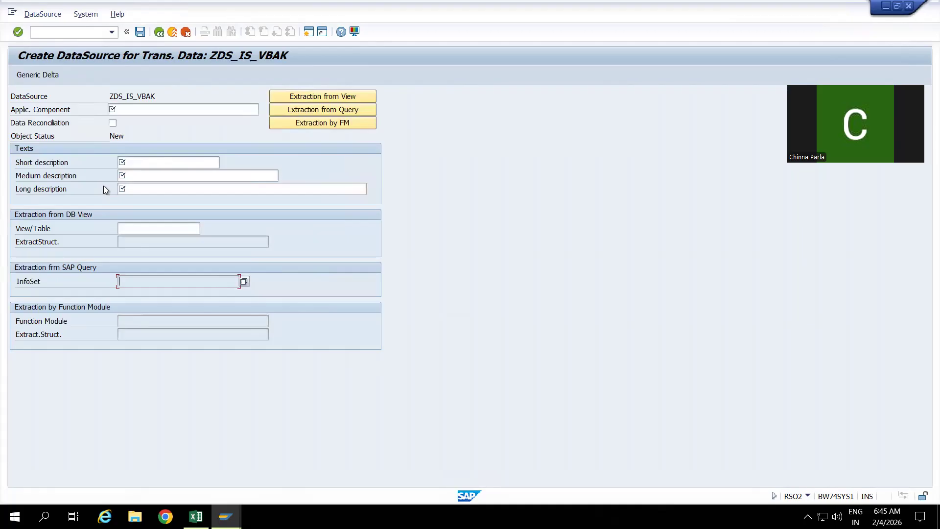
- Set the DataSource's application component to SD and its short, medium and long descriptions to ZIS_VBAK
{"action": "left_click", "coordinate": [142, 111]}
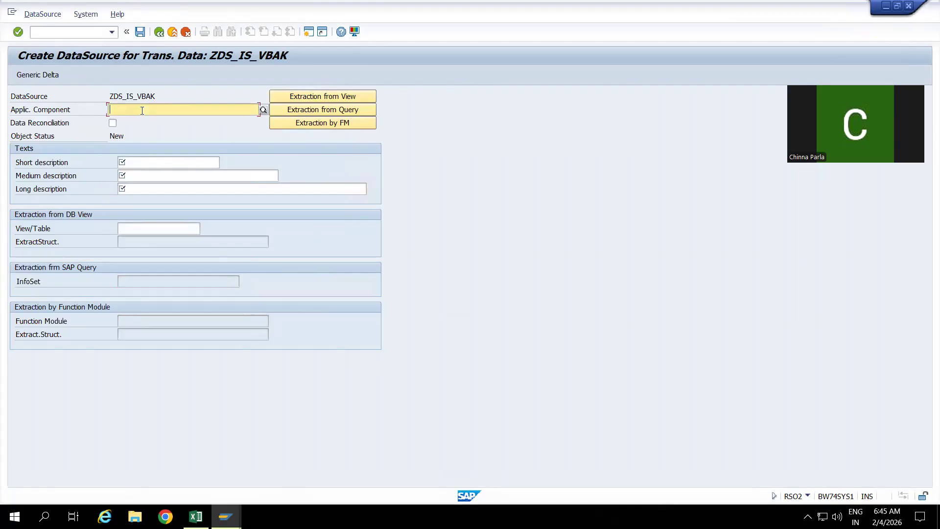
{"action": "type", "text": "SD"}
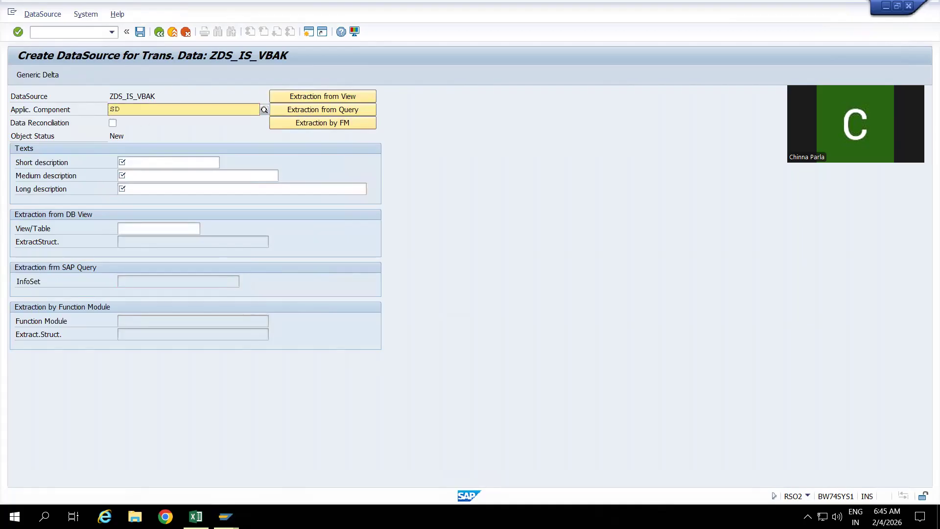
{"action": "left_click", "coordinate": [145, 160]}
{"action": "type", "text": "ZIS_VBAK"}
{"action": "left_click", "coordinate": [145, 177]}
{"action": "type", "text": "ZIS_VBAK"}
{"action": "left_click", "coordinate": [145, 192]}
{"action": "type", "text": "ZIS_VBAK"}
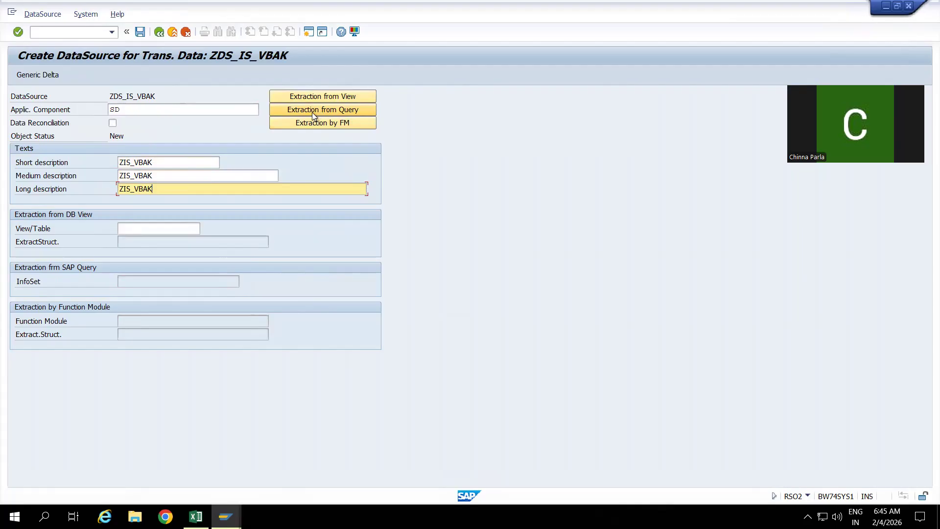
- Switch the DataSource to extraction from query and assign InfoSet ZIS_VBAK
{"action": "left_click", "coordinate": [324, 113]}
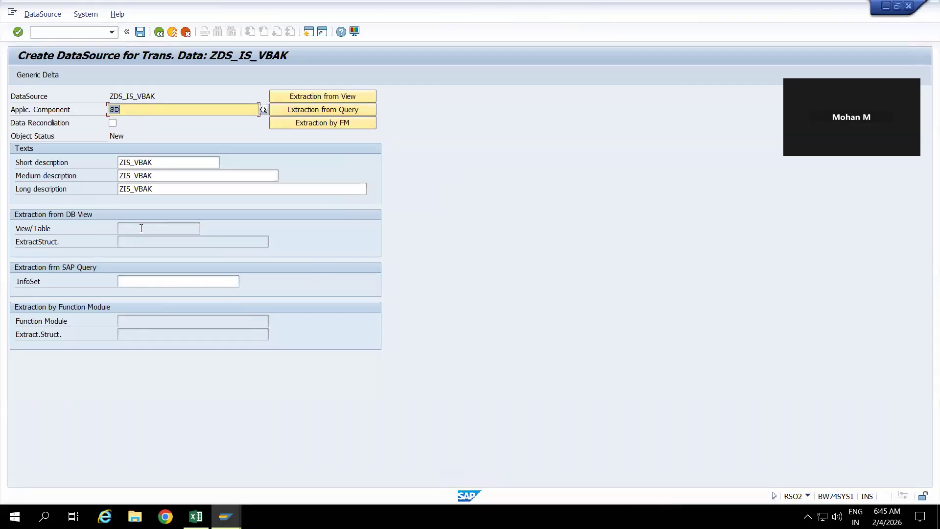
{"action": "left_click", "coordinate": [162, 281]}
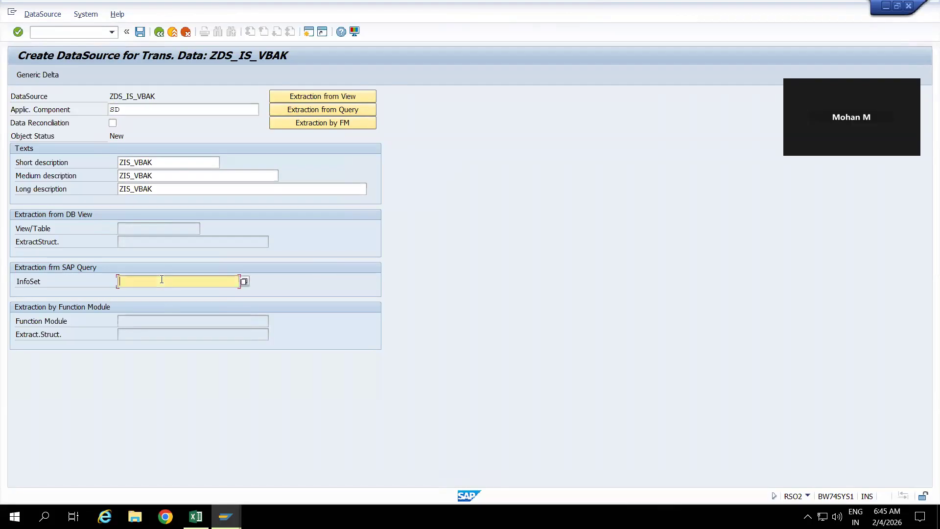
{"action": "type", "text": "ZIS_VBAK"}
{"action": "key", "text": "Return"}
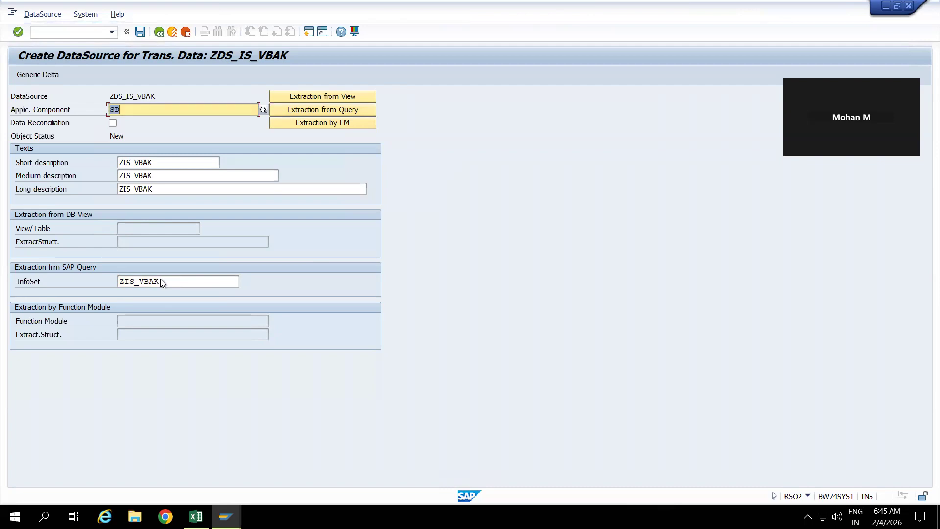
- Save DataSource ZDS_IS_VBAK, accepting the InfoSet text-field notice, and assign it to workbench request EHPK900108
{"action": "left_click", "coordinate": [139, 32]}
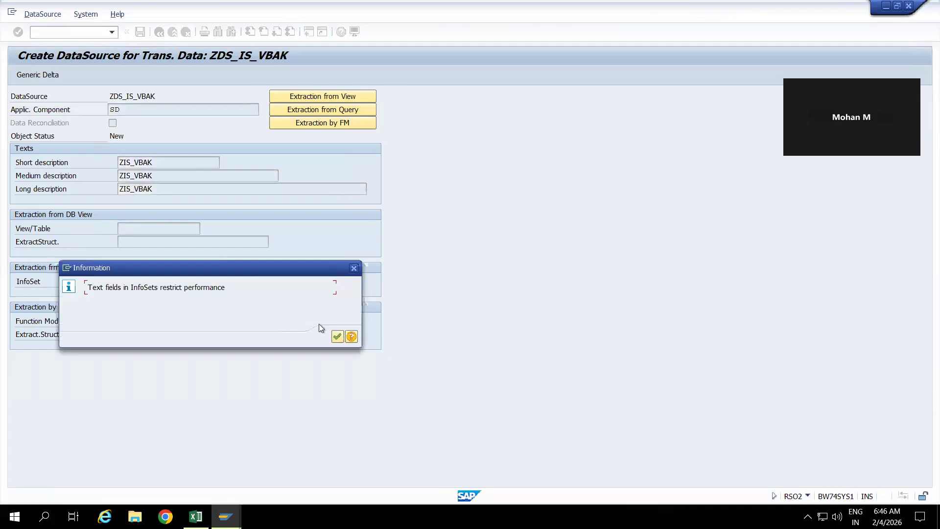
{"action": "left_click", "coordinate": [337, 336]}
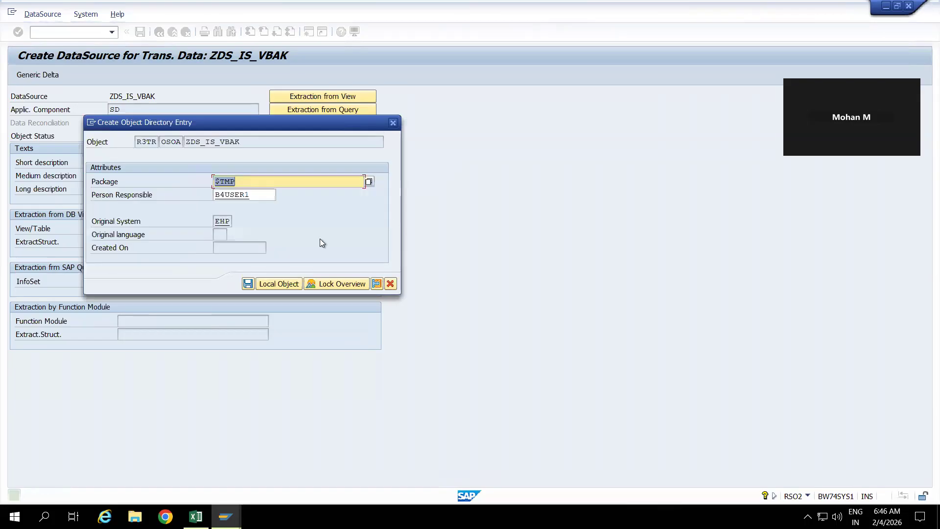
{"action": "left_click", "coordinate": [247, 284]}
{"action": "left_click", "coordinate": [248, 286]}
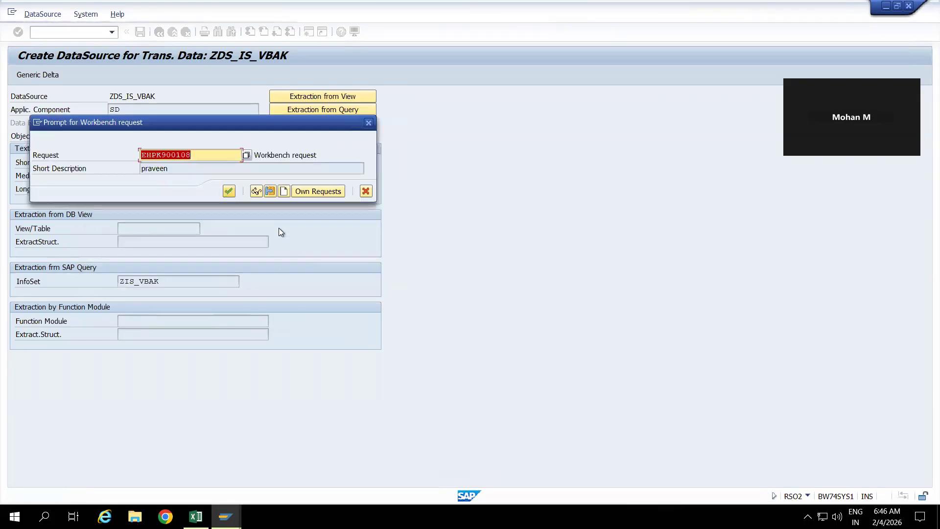
{"action": "left_click", "coordinate": [230, 192]}
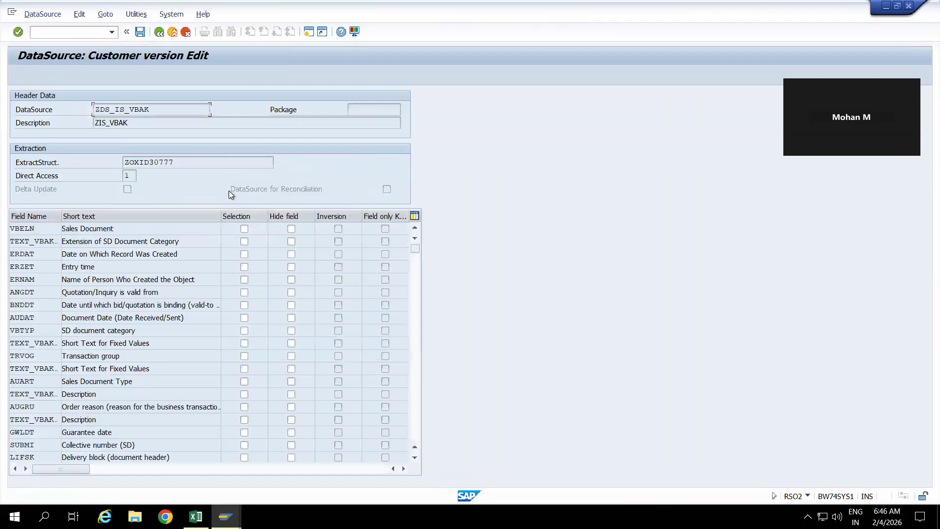
- Mark VBELN, ERDAT and VBTYP as selection fields of the DataSource and save it
{"action": "left_click", "coordinate": [244, 228]}
{"action": "left_click", "coordinate": [244, 330]}
{"action": "left_click", "coordinate": [141, 31]}
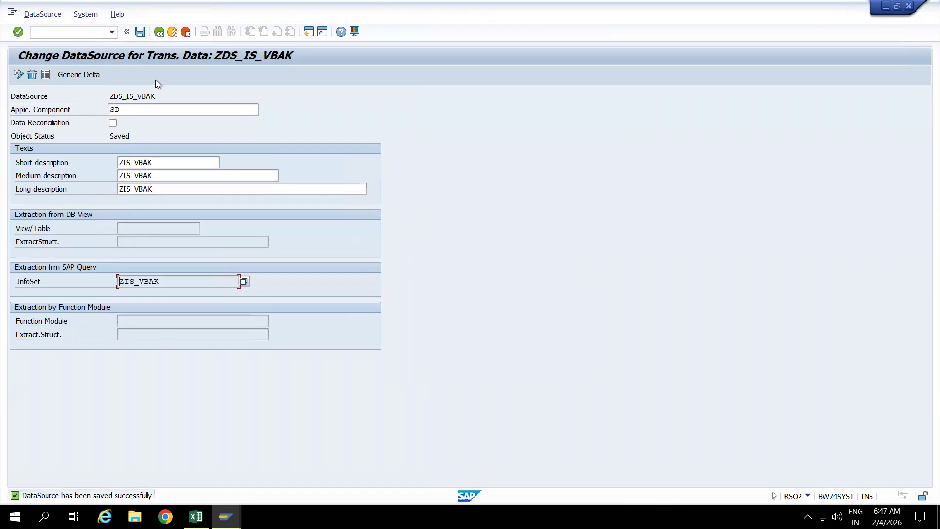
- Run a test extraction of DataSource ZDS_IS_VBAK with 100000 data records per call
{"action": "left_click", "coordinate": [73, 31]}
{"action": "left_click", "coordinate": [41, 17]}
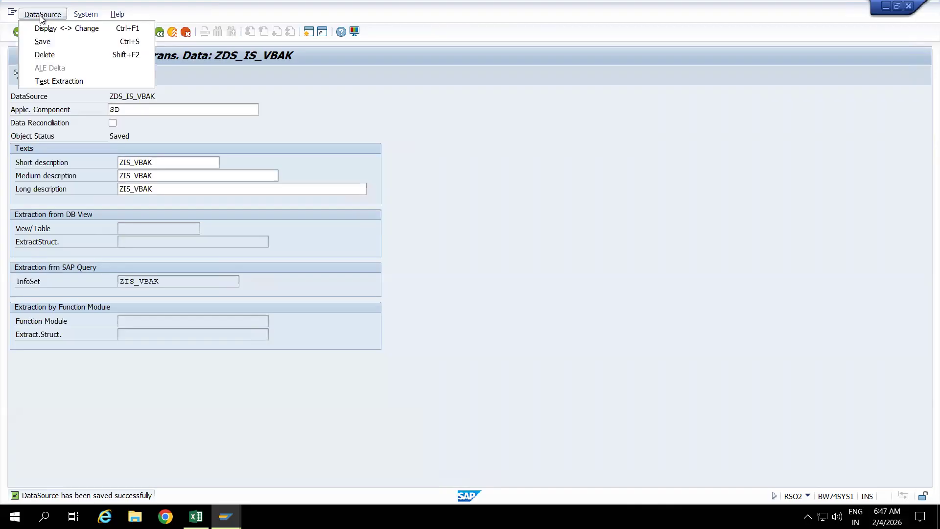
{"action": "left_click", "coordinate": [63, 81]}
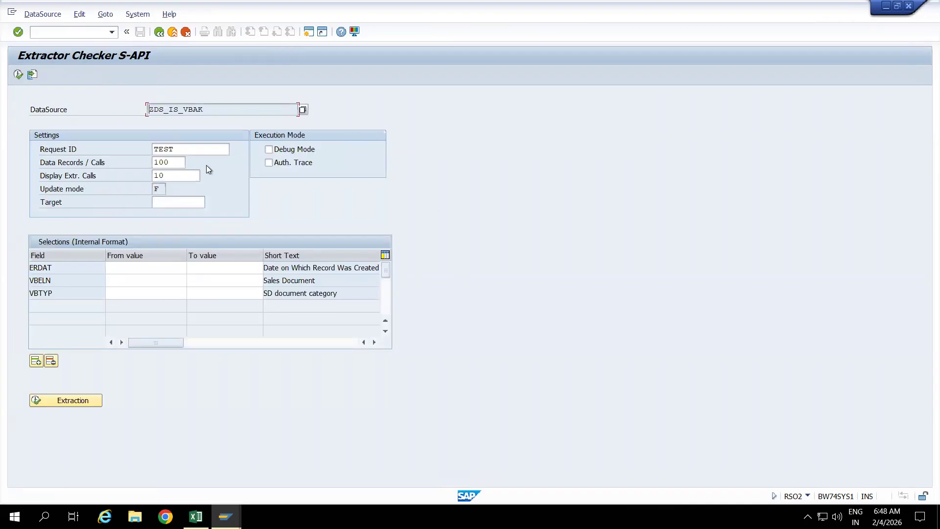
{"action": "left_click", "coordinate": [174, 163]}
{"action": "type", "text": "00000"}
{"action": "left_click", "coordinate": [18, 74]}
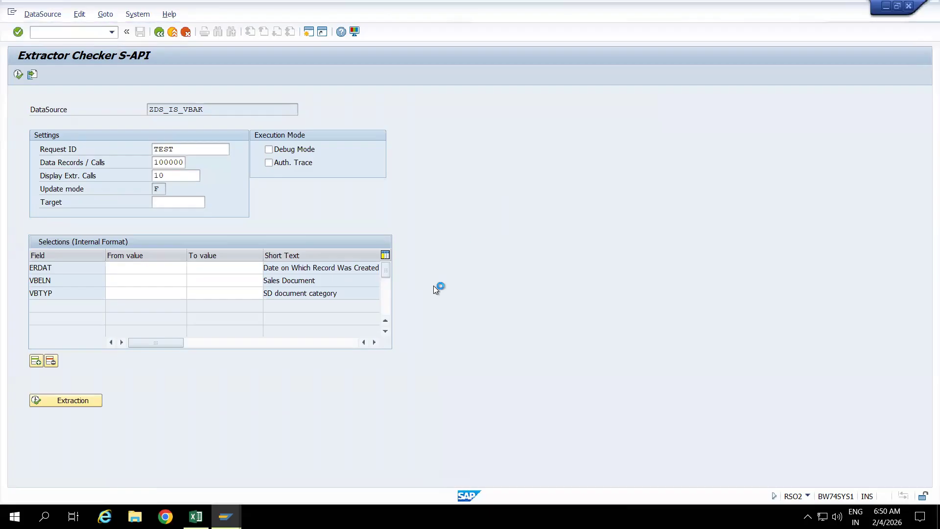
- Switch to the InfoSet session, display InfoSet ZIS_VBAK to examine its VBAK table node, and return to the initial screen
{"action": "left_click", "coordinate": [225, 517]}
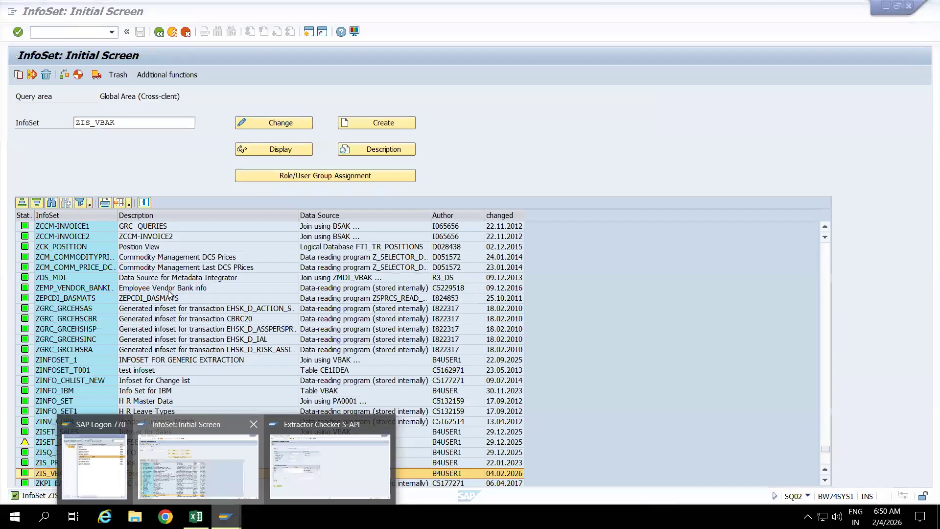
{"action": "left_click", "coordinate": [199, 466]}
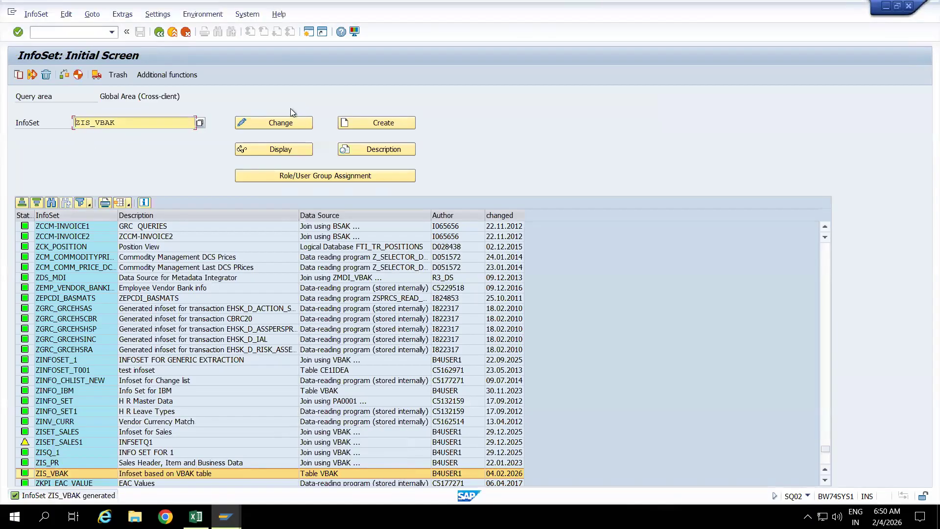
{"action": "left_click", "coordinate": [290, 153]}
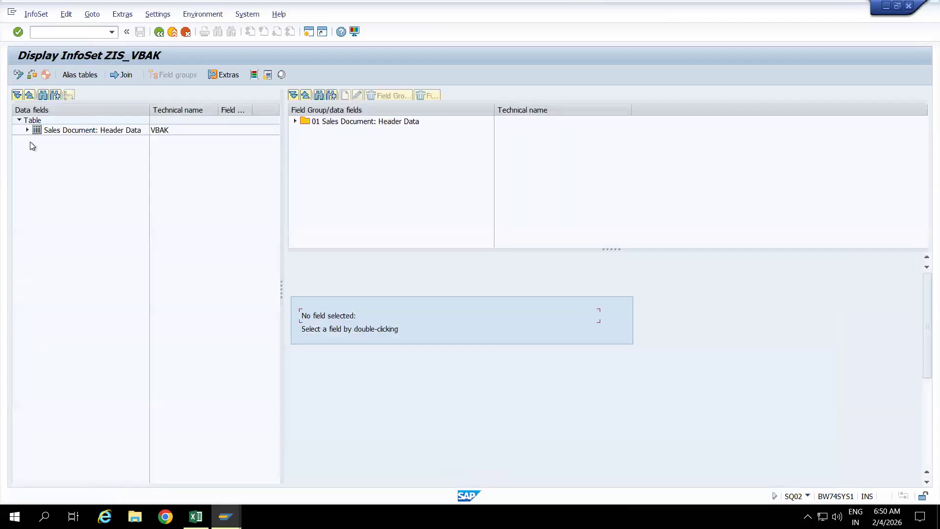
{"action": "left_click", "coordinate": [27, 130]}
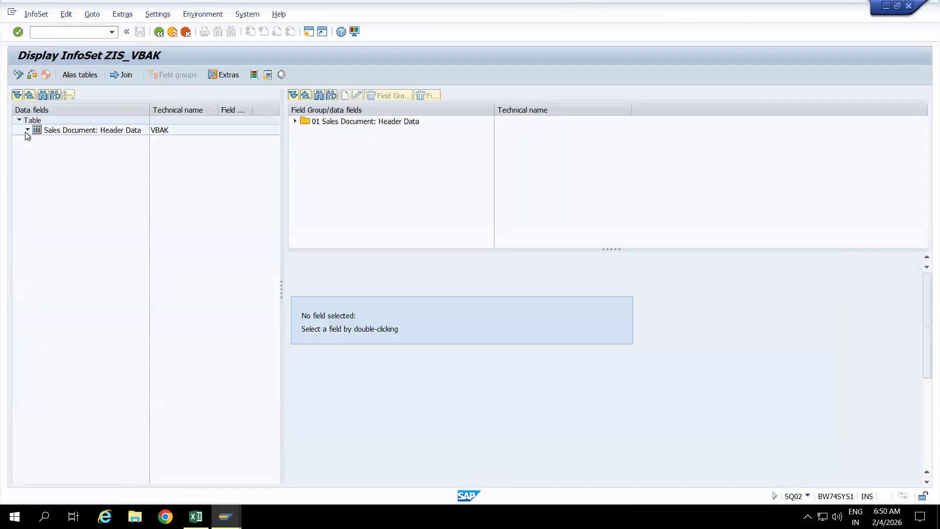
{"action": "left_click", "coordinate": [162, 133]}
{"action": "left_click", "coordinate": [160, 33]}
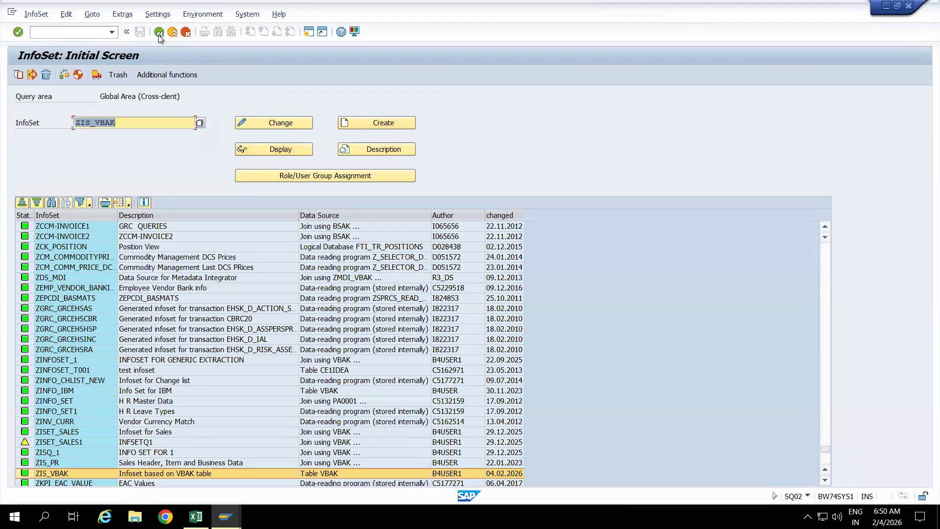
- Start creating a new InfoSet named ZIS_JOIN_VBAP
{"action": "left_click", "coordinate": [123, 124]}
{"action": "key", "text": "BackSpace"}
{"action": "key", "text": "BackSpace"}
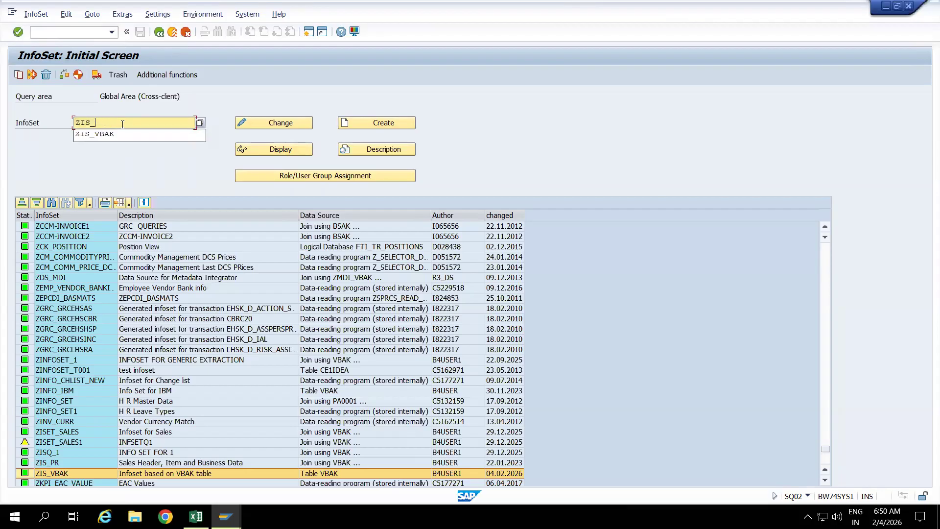
{"action": "type", "text": "JOIN_VBAP"}
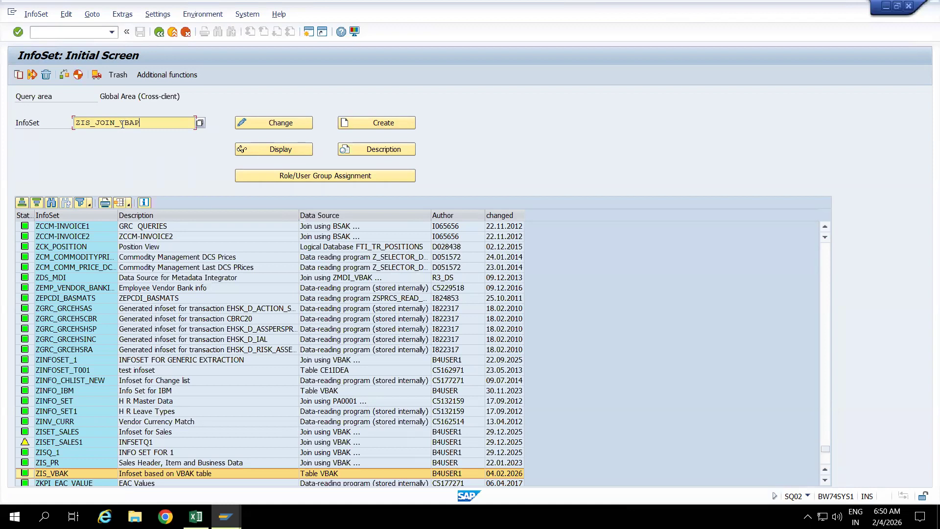
{"action": "left_click", "coordinate": [353, 123]}
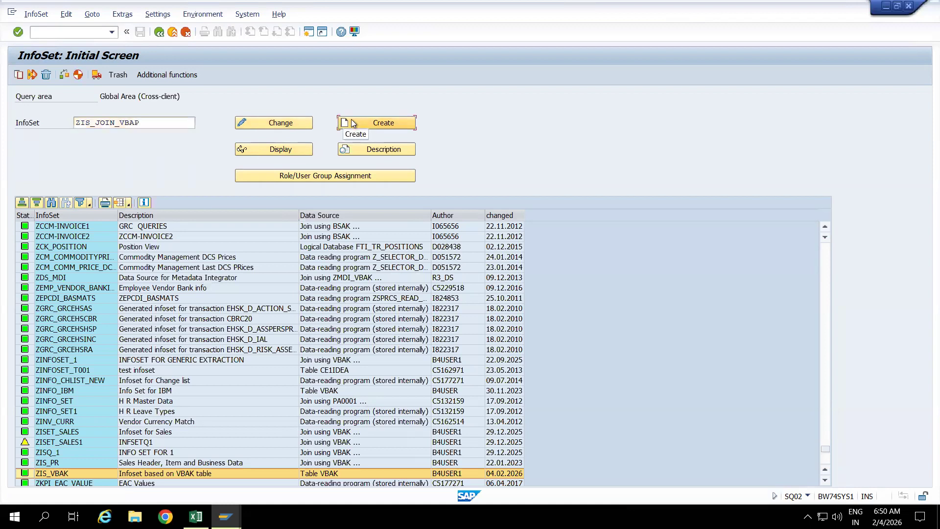
- Name the InfoSet "Join based on the 2 tables" and base it on a table join with VBAK as the basis table
{"action": "type", "text": "Join based on the 2 tables"}
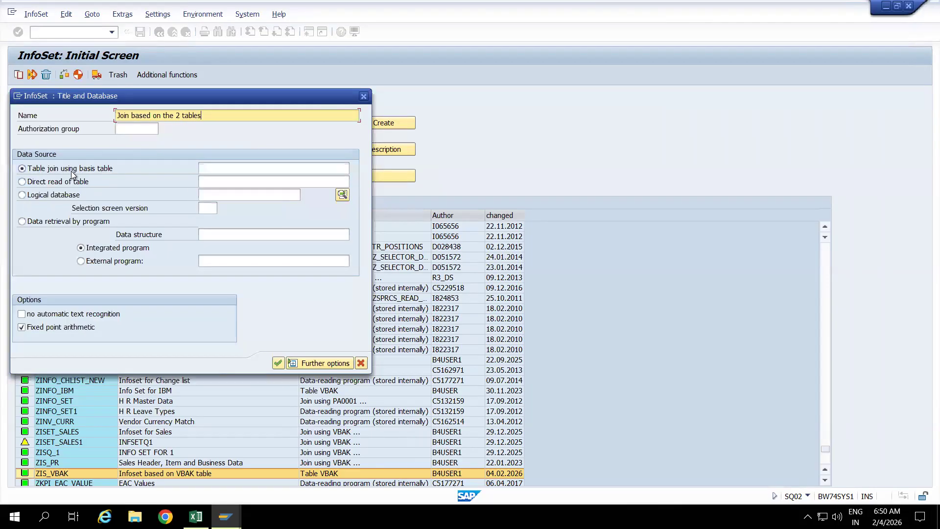
{"action": "left_click", "coordinate": [223, 170]}
{"action": "type", "text": "VBAK"}
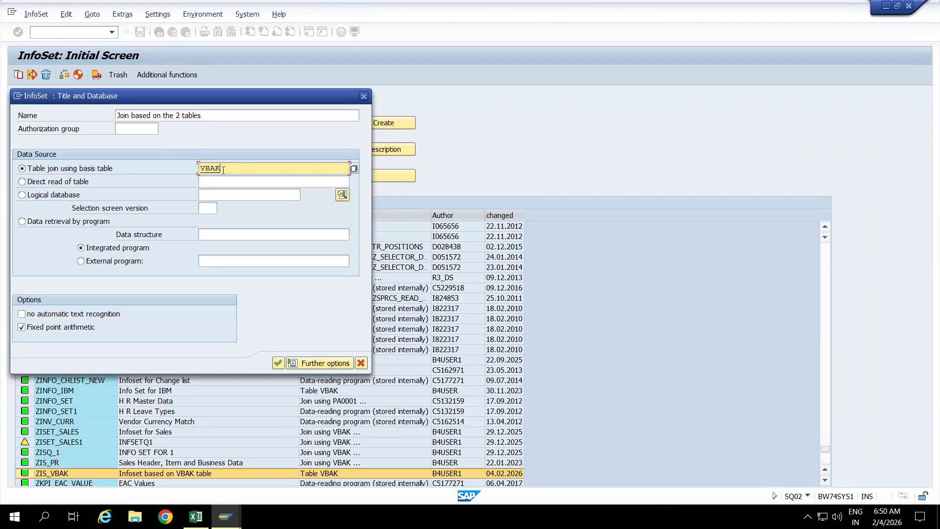
{"action": "key", "text": "Return"}
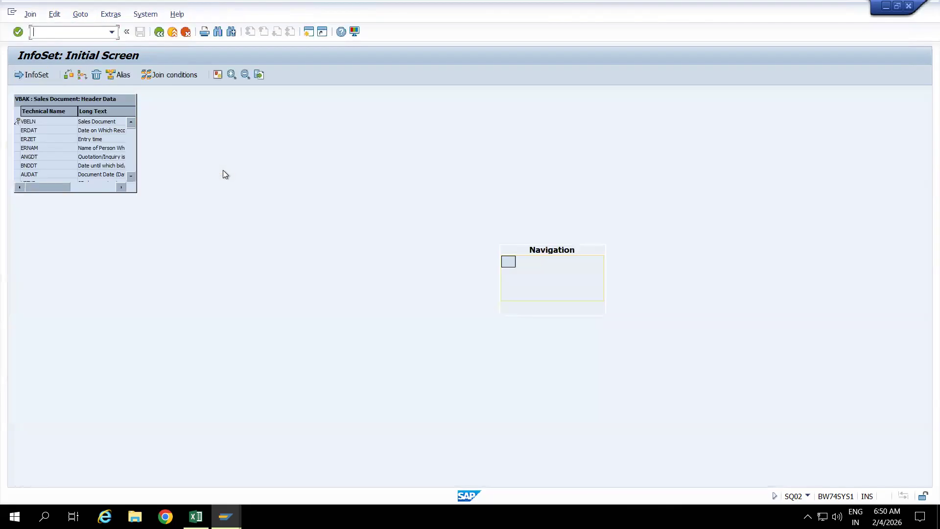
- Enlarge the VBAK table box in the join diagram to show more fields and their full descriptions
{"action": "left_click_drag", "start_coordinate": [83, 101], "coordinate": [219, 114]}
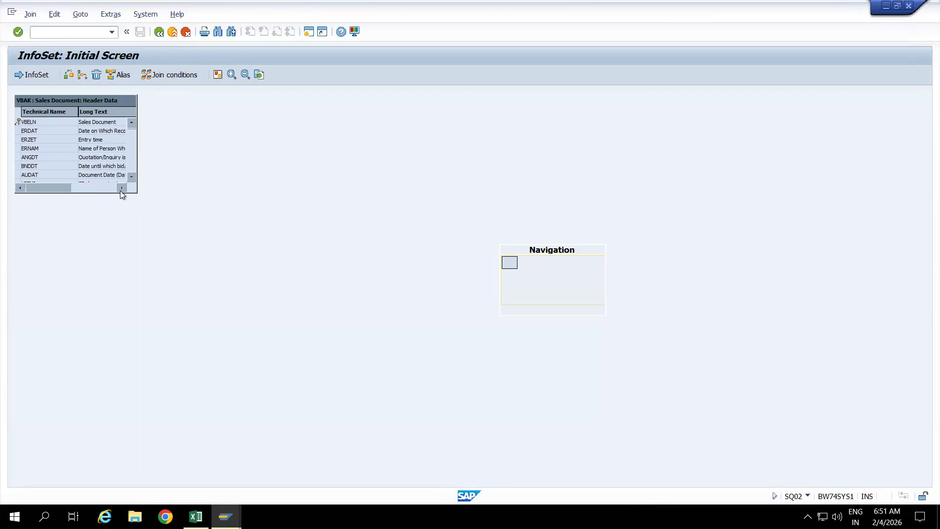
{"action": "left_click_drag", "start_coordinate": [103, 193], "coordinate": [100, 428]}
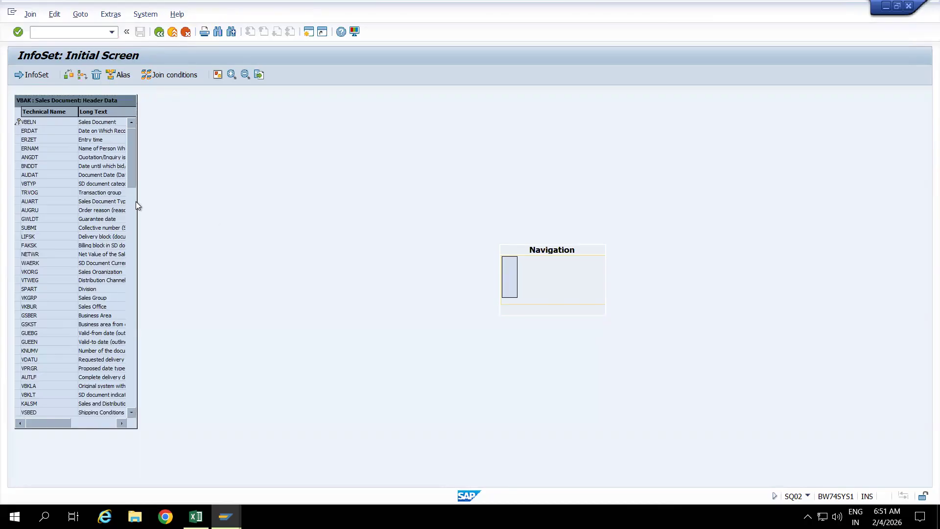
{"action": "left_click_drag", "start_coordinate": [137, 201], "coordinate": [216, 217]}
{"action": "left_click_drag", "start_coordinate": [124, 102], "coordinate": [181, 115]}
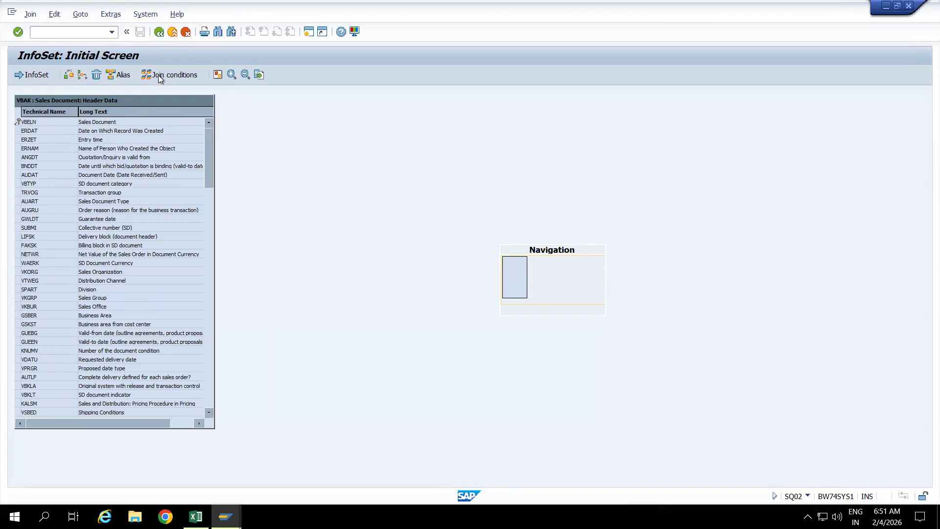
- Add table VBAP to the join with its box enlarged, and check the join conditions
{"action": "left_click", "coordinate": [80, 75]}
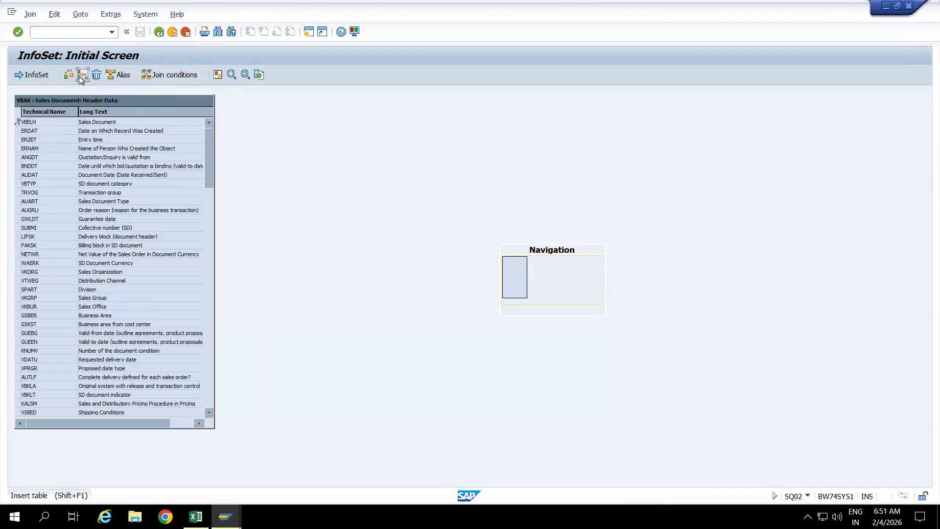
{"action": "type", "text": "VBAP"}
{"action": "key", "text": "Return"}
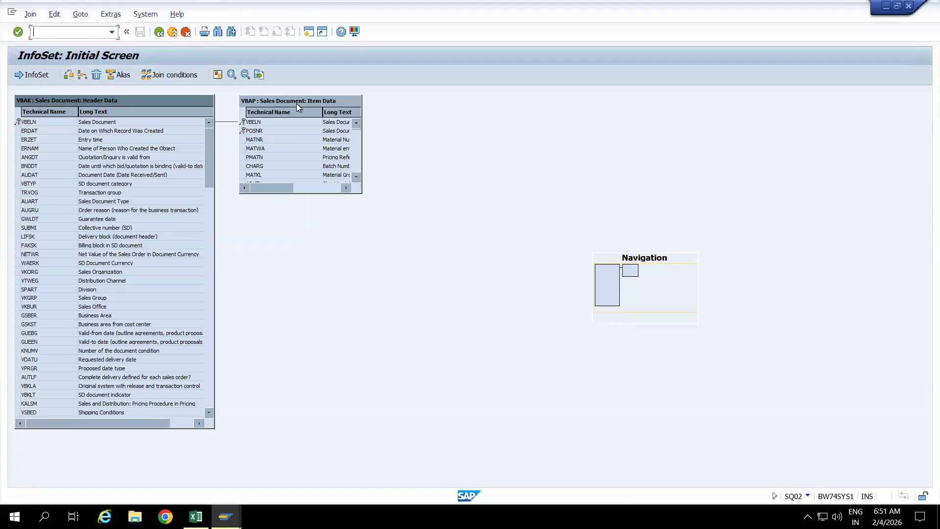
{"action": "left_click_drag", "start_coordinate": [301, 193], "coordinate": [301, 427]}
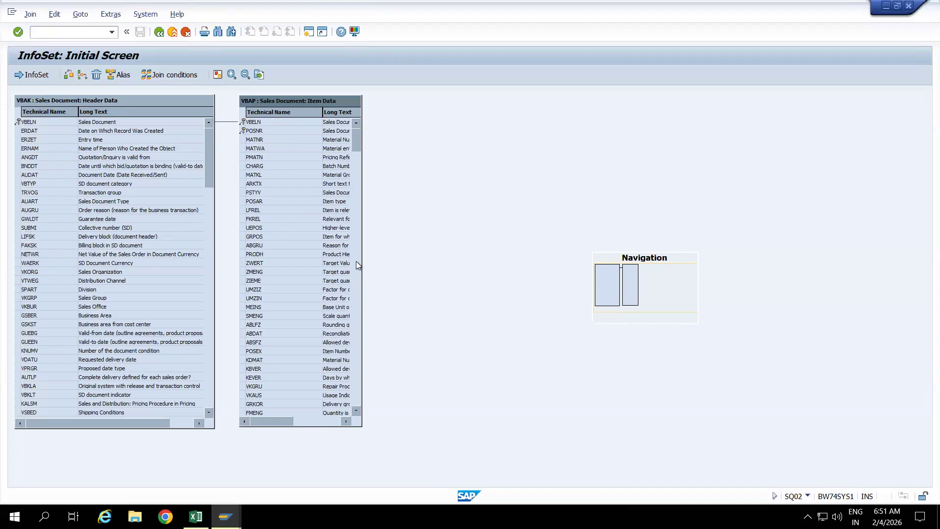
{"action": "left_click_drag", "start_coordinate": [364, 245], "coordinate": [410, 246]}
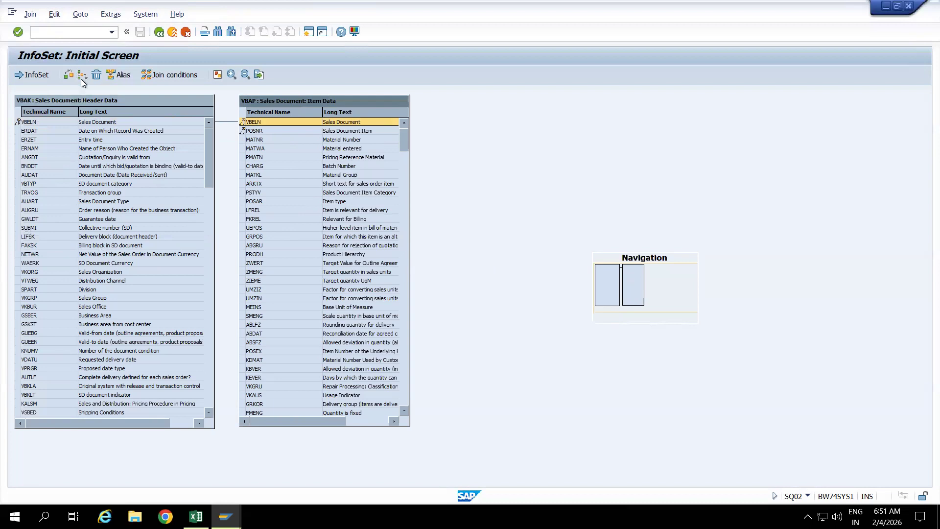
{"action": "left_click", "coordinate": [68, 75]}
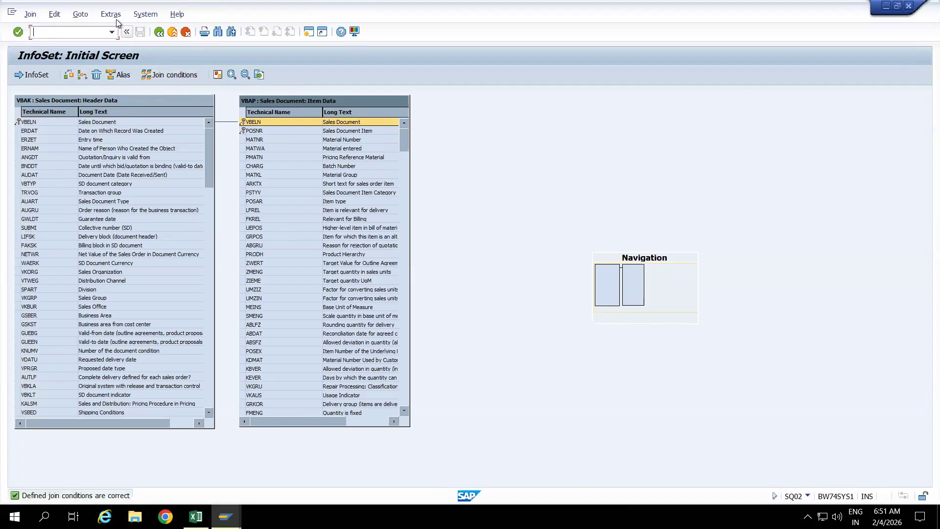
- Add table VBEP to the join with its box lengthened, and check the join conditions again
{"action": "left_click", "coordinate": [82, 75]}
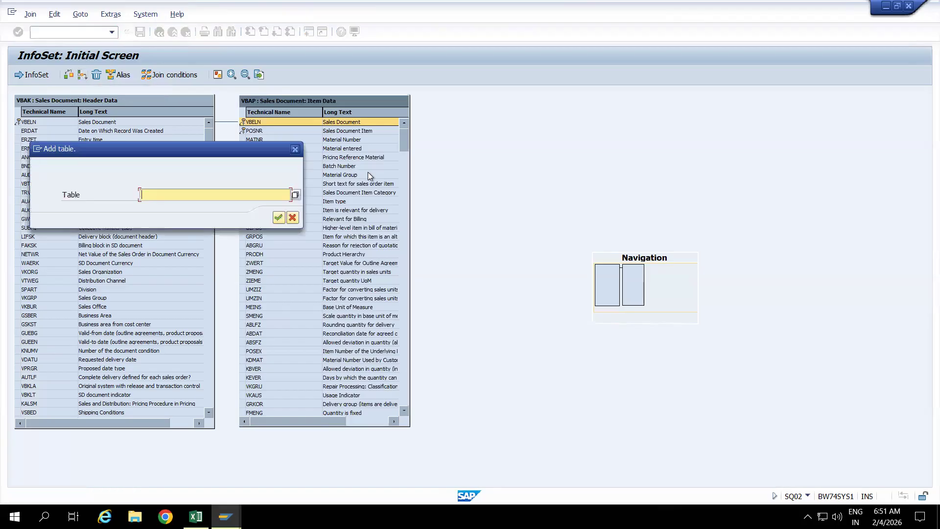
{"action": "type", "text": "VBEP"}
{"action": "key", "text": "Return"}
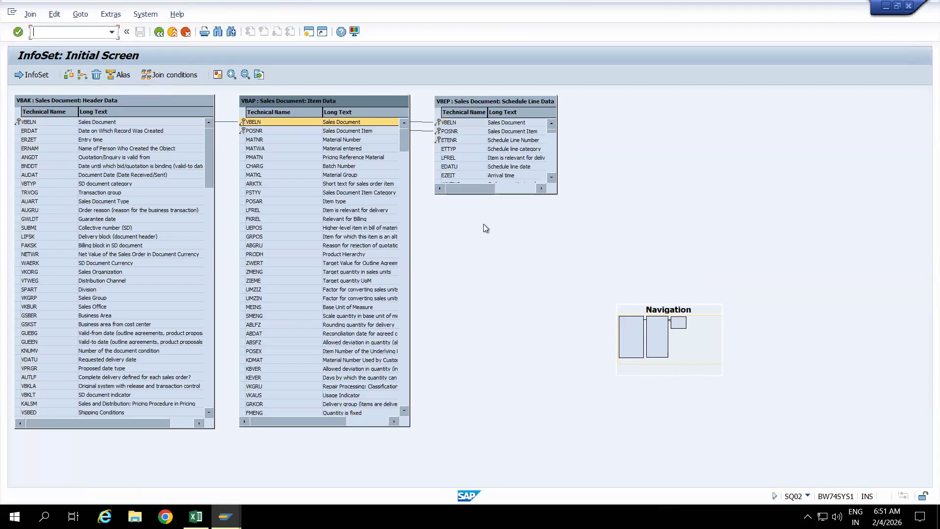
{"action": "left_click_drag", "start_coordinate": [507, 196], "coordinate": [505, 434]}
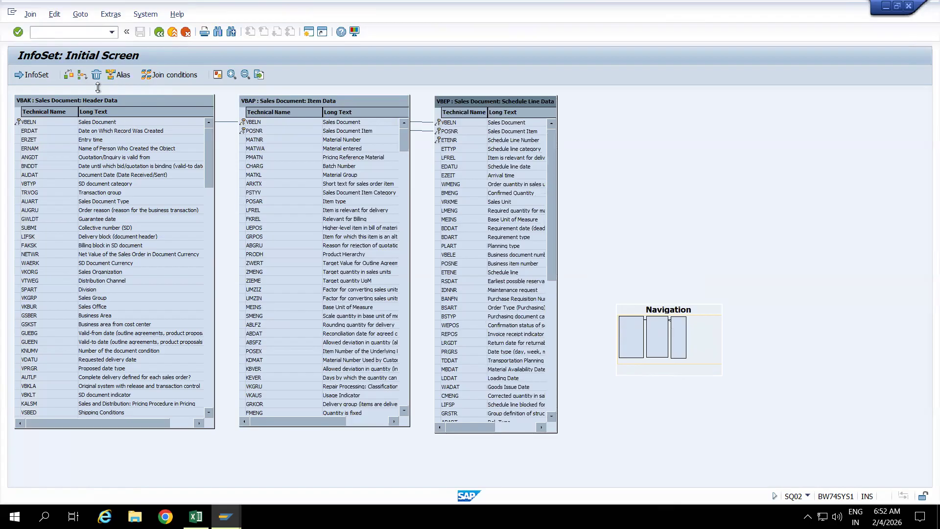
{"action": "left_click", "coordinate": [69, 75]}
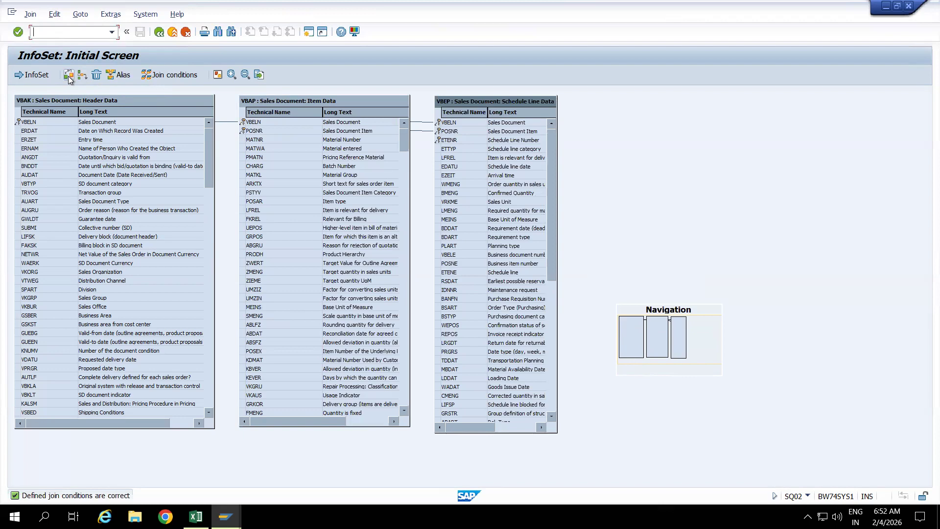
{"action": "left_click", "coordinate": [85, 15]}
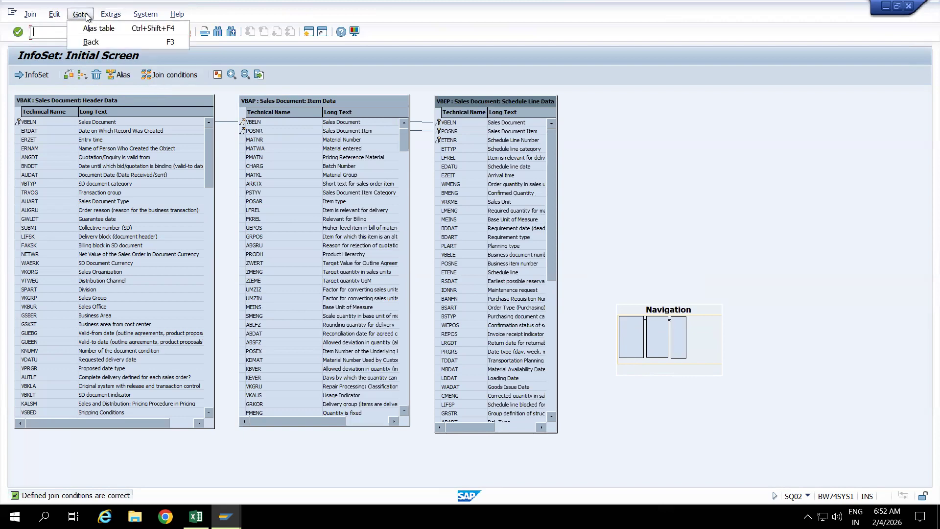
{"action": "mouse_move", "coordinate": [60, 16]}
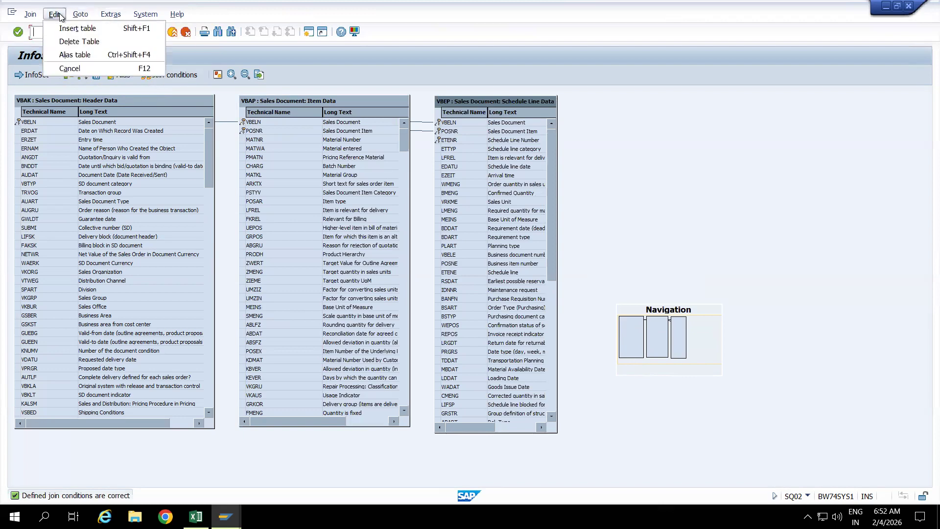
{"action": "mouse_move", "coordinate": [31, 18]}
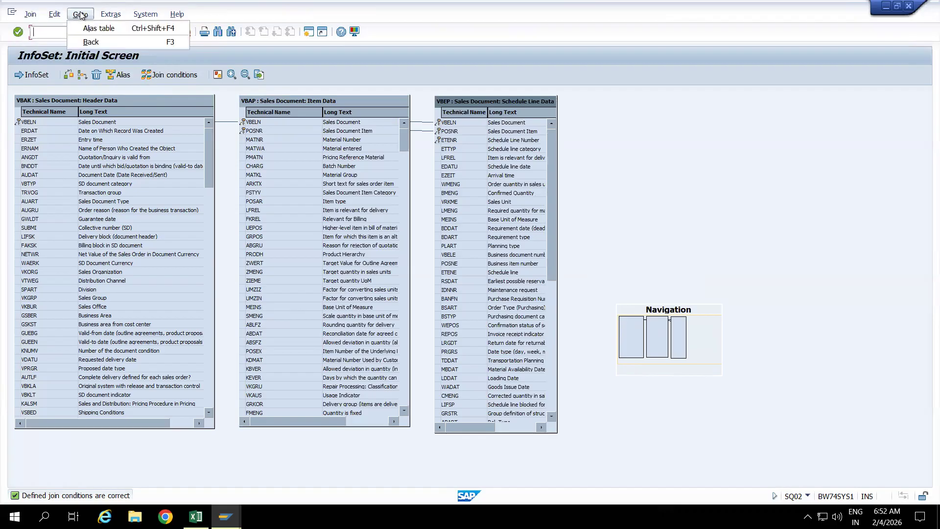
{"action": "mouse_move", "coordinate": [109, 18]}
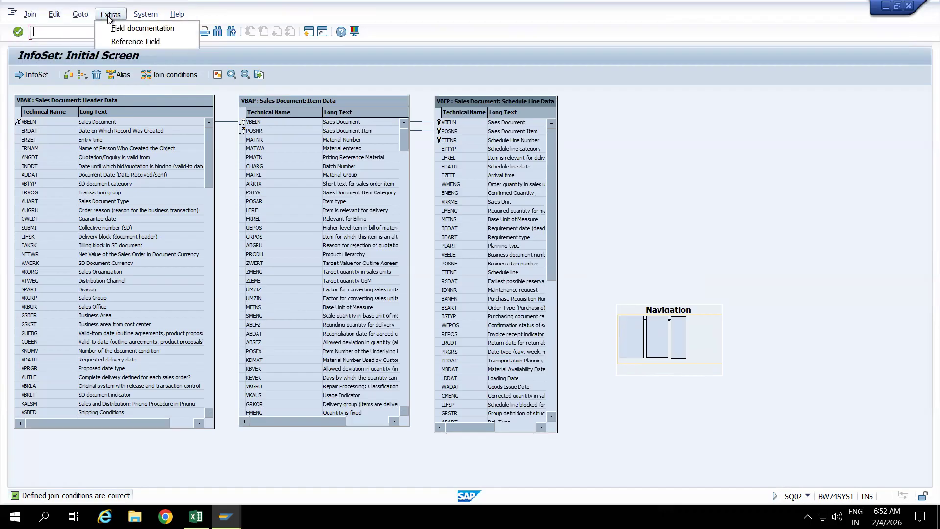
- Leave the join definition for the InfoSet's field maintenance, creating the field groups with key fields only
{"action": "left_click", "coordinate": [676, 231]}
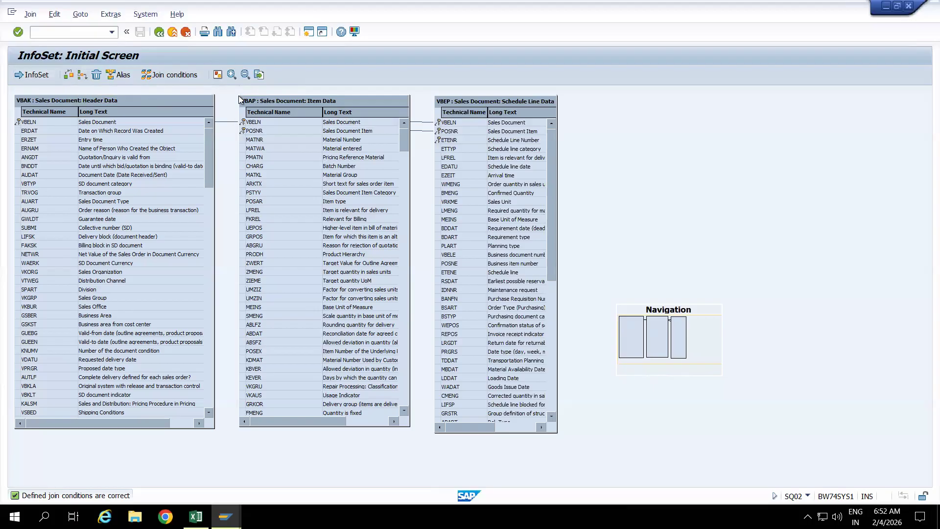
{"action": "left_click", "coordinate": [33, 77]}
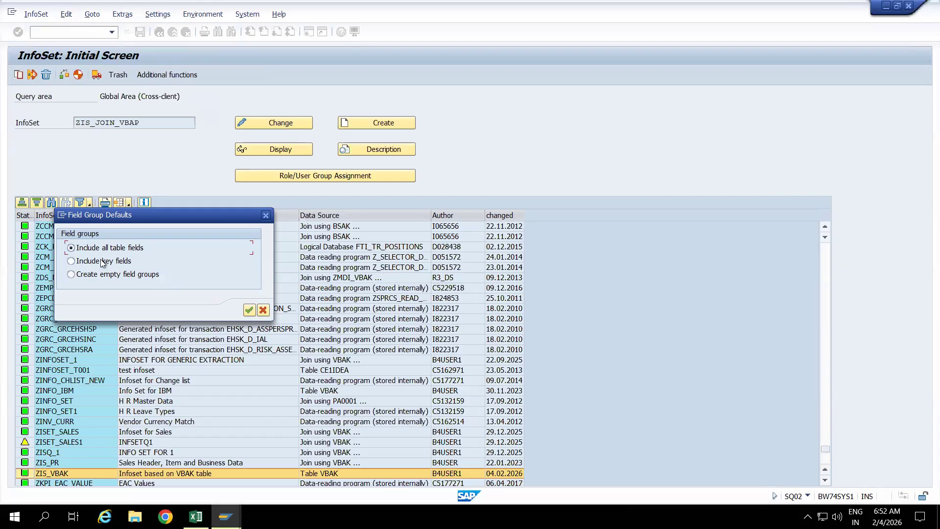
{"action": "left_click", "coordinate": [250, 309]}
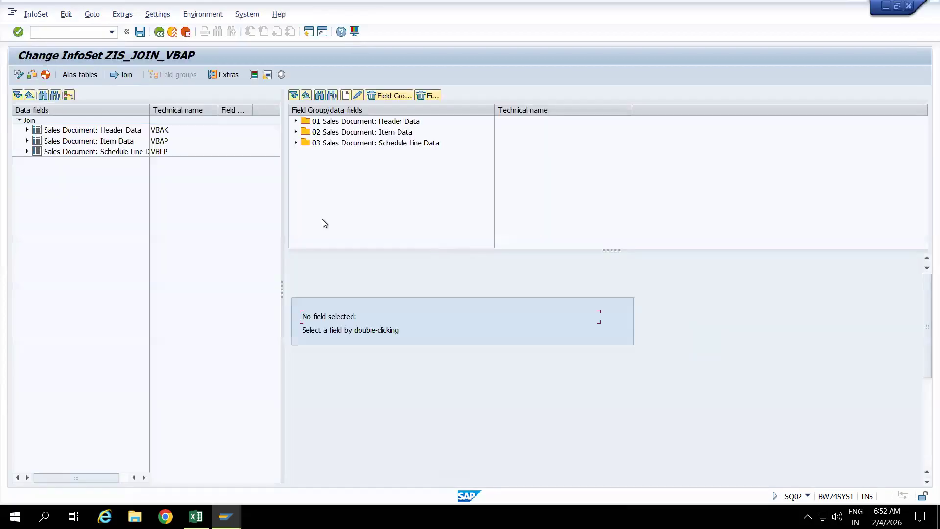
- Examine the data fields of the three joined tables and the contents of the header, item and schedule line field groups
{"action": "left_click", "coordinate": [27, 130]}
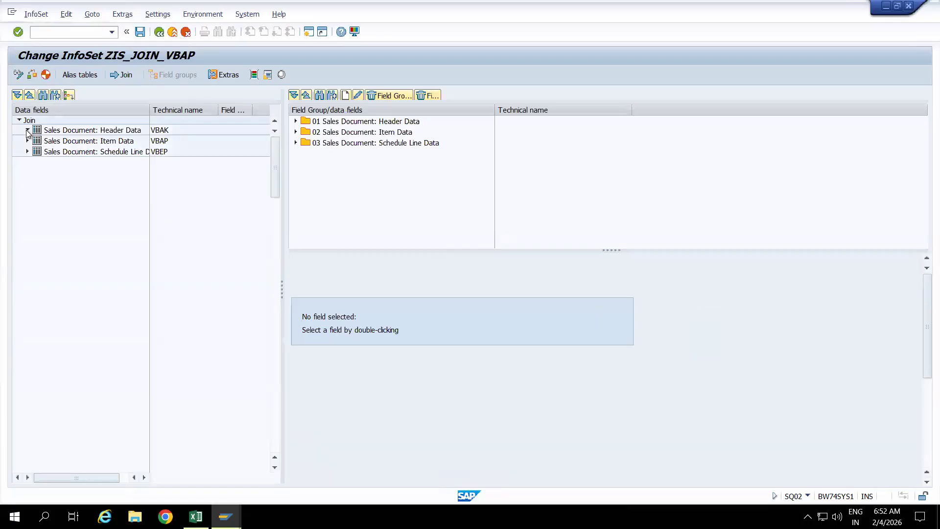
{"action": "left_click", "coordinate": [27, 130]}
{"action": "left_click", "coordinate": [27, 141]}
{"action": "left_click", "coordinate": [27, 141]}
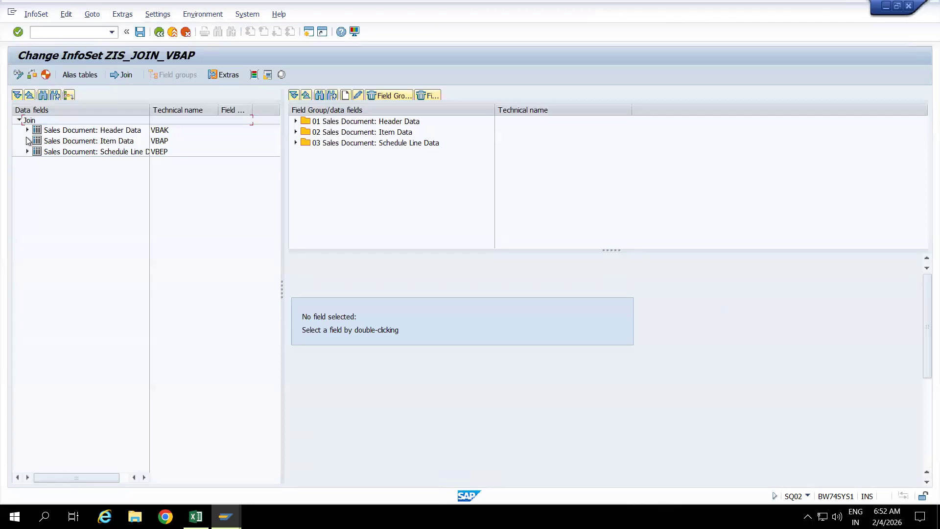
{"action": "left_click", "coordinate": [27, 152]}
{"action": "left_click", "coordinate": [27, 152]}
{"action": "left_click", "coordinate": [295, 121]}
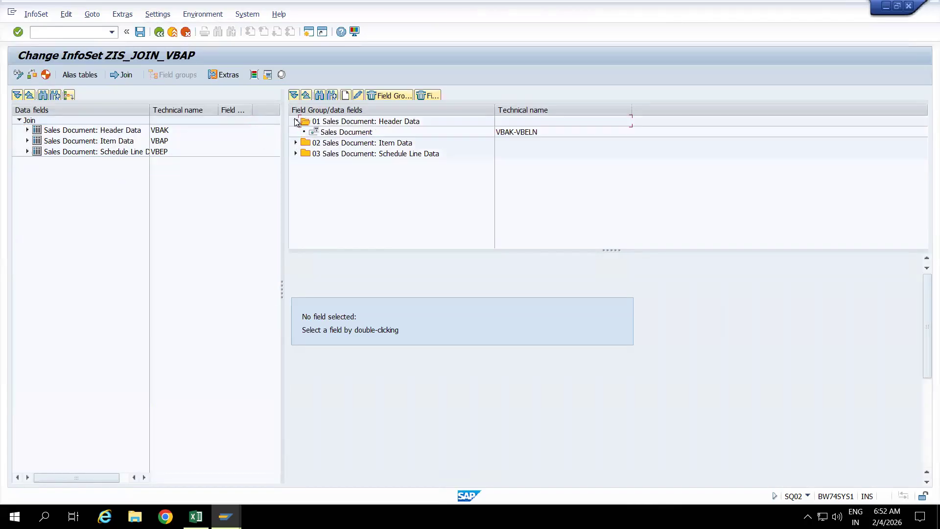
{"action": "left_click", "coordinate": [295, 142]}
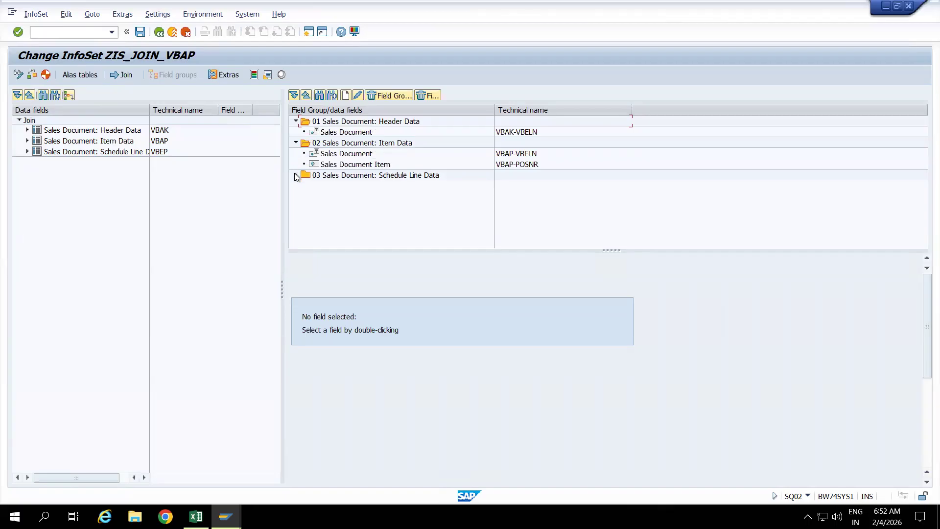
{"action": "left_click", "coordinate": [295, 175]}
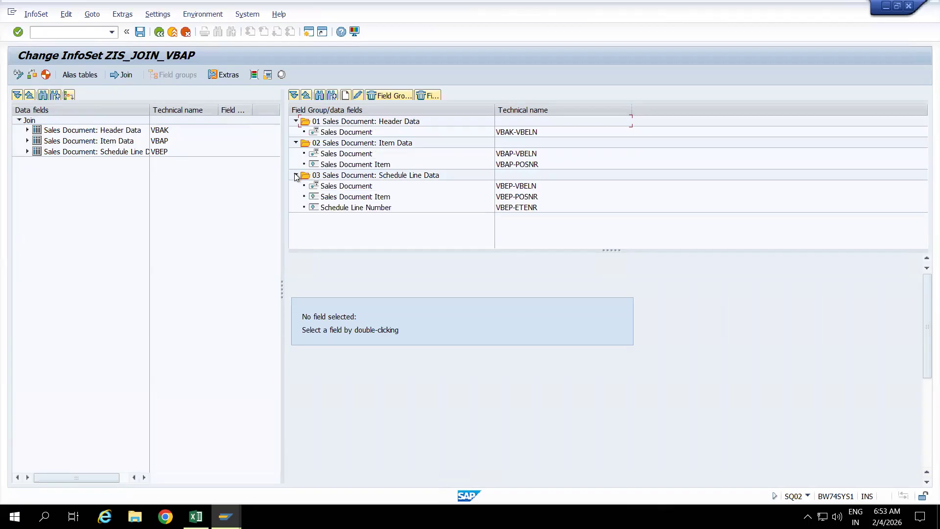
{"action": "left_click", "coordinate": [27, 131]}
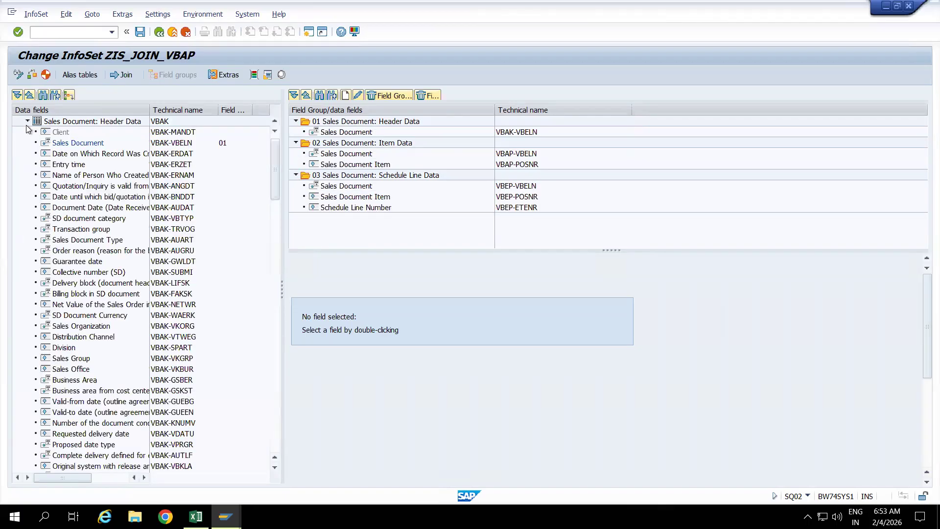
{"action": "left_click", "coordinate": [28, 121]}
- Add Cumulative Order Quantity in Sales Units (VBAP-KWMENG) from table VBAP to field group 02 Sales Document: Item Data
{"action": "left_click", "coordinate": [27, 141]}
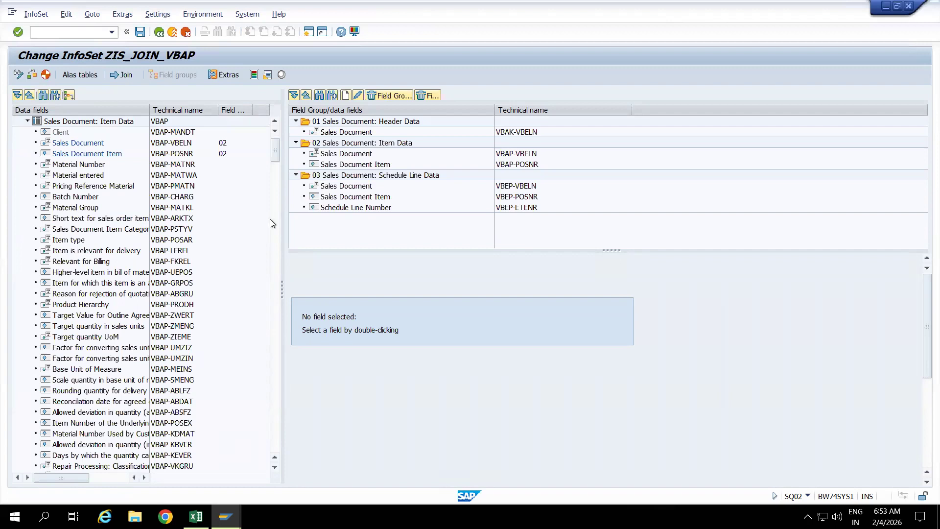
{"action": "scroll", "coordinate": [275, 219], "scroll_direction": "down", "scroll_amount": 10}
{"action": "scroll", "coordinate": [274, 219], "scroll_direction": "up", "scroll_amount": 11}
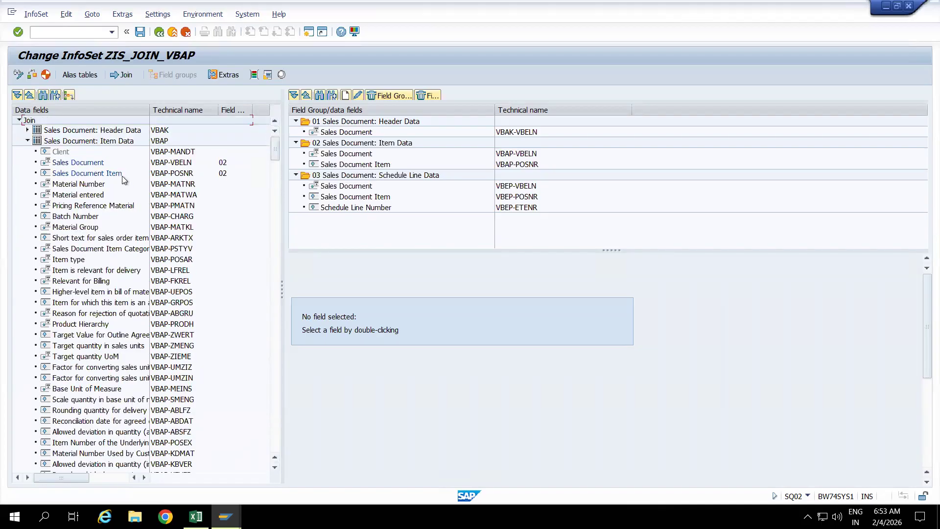
{"action": "left_click", "coordinate": [275, 189]}
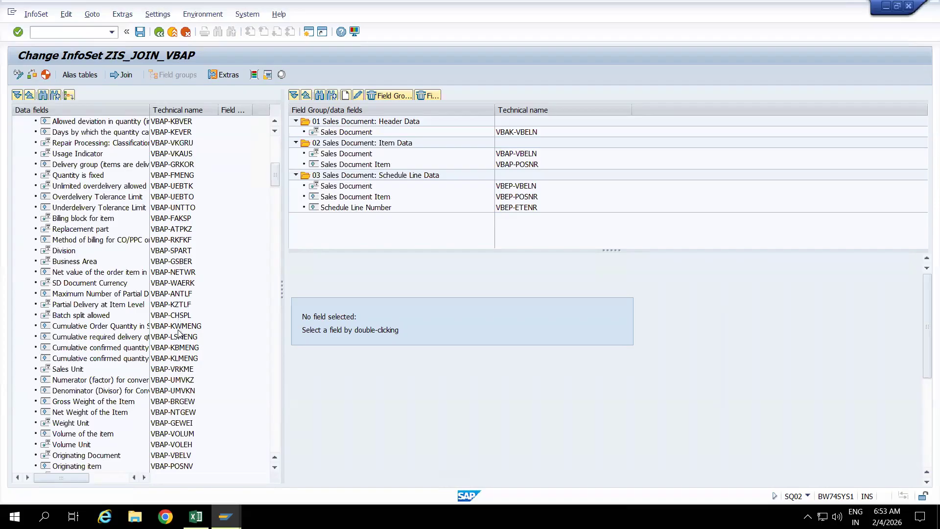
{"action": "left_click", "coordinate": [126, 328]}
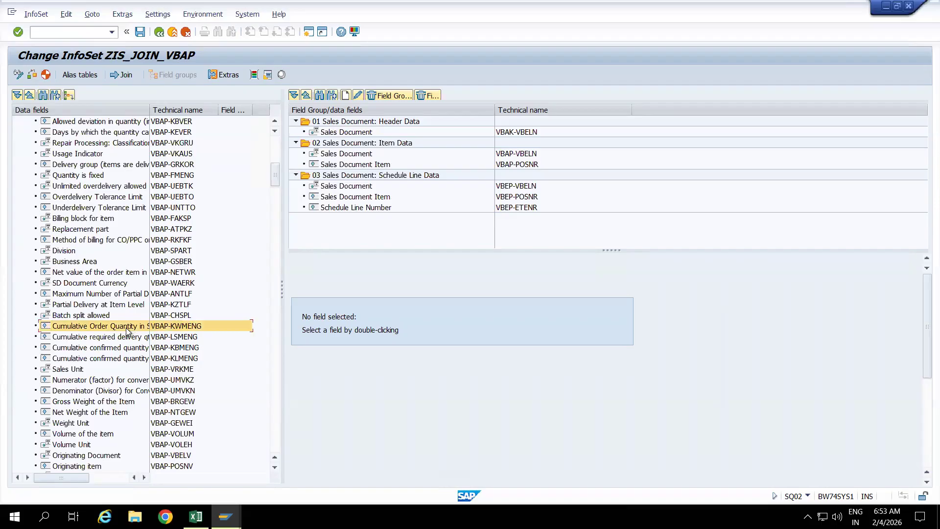
{"action": "right_click", "coordinate": [178, 328]}
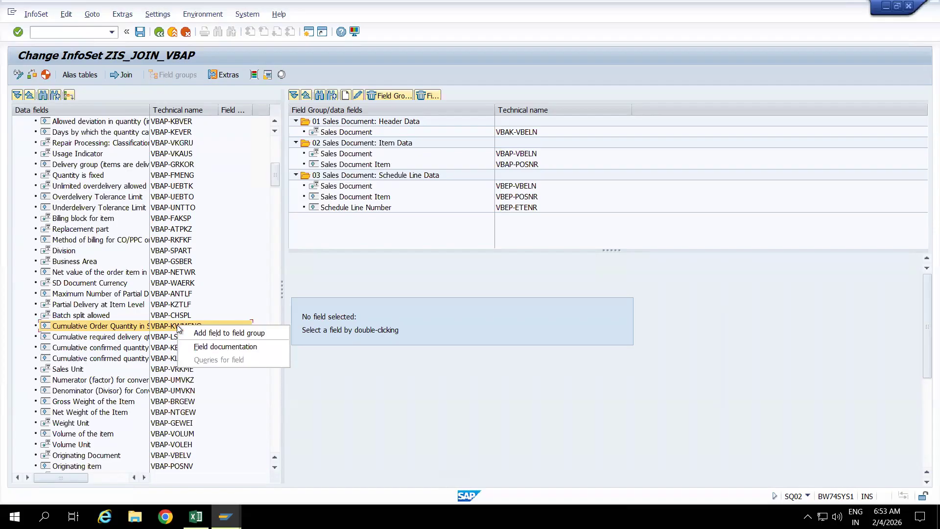
{"action": "left_click", "coordinate": [219, 333]}
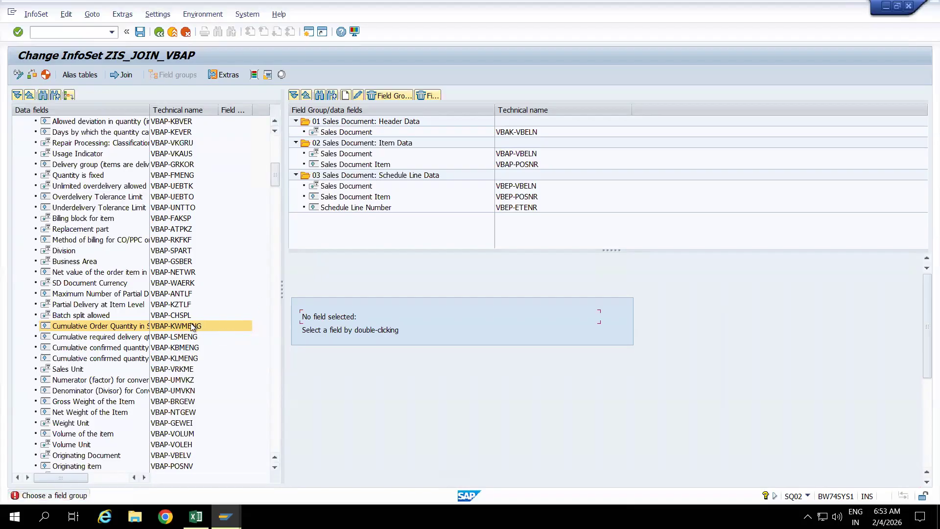
{"action": "left_click_drag", "start_coordinate": [192, 327], "coordinate": [409, 155]}
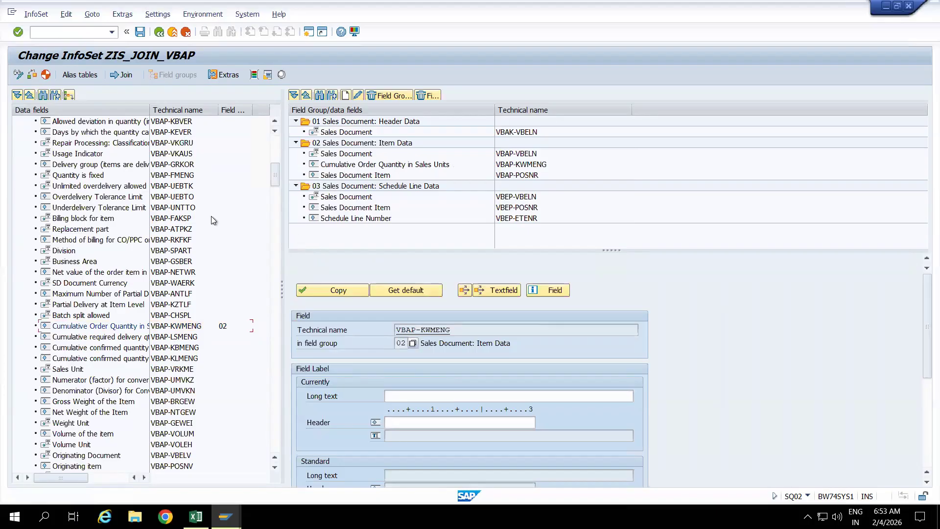
- Check InfoSet ZIS_JOIN_VBAP for inconsistencies and generate it as a local object in package $TMP
{"action": "left_click", "coordinate": [32, 75]}
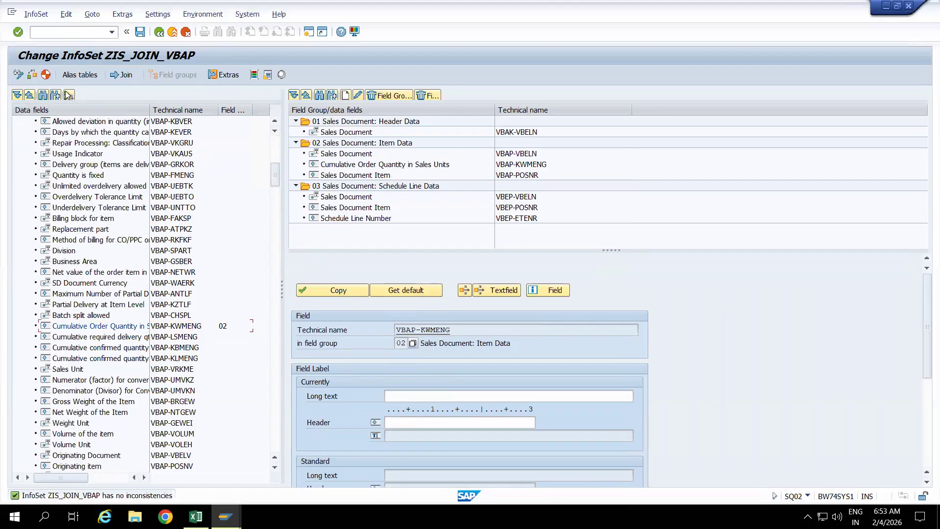
{"action": "left_click", "coordinate": [45, 75]}
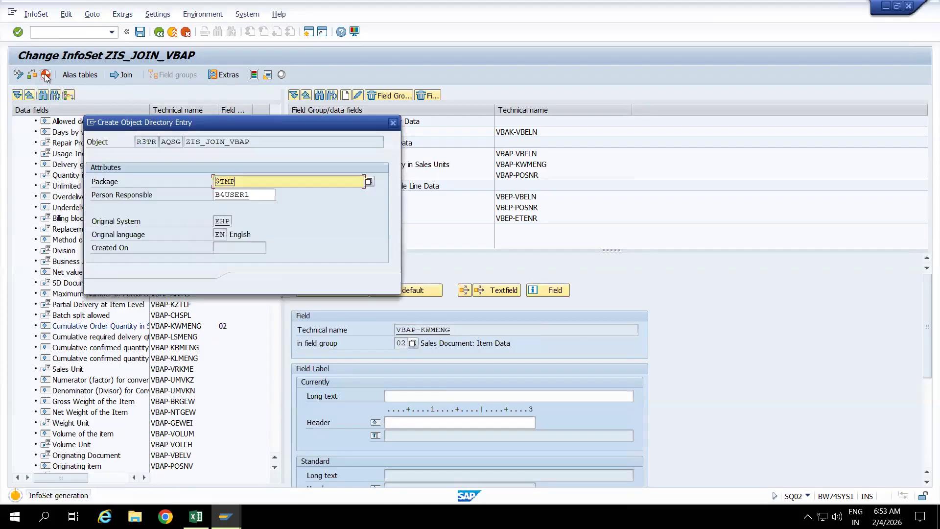
{"action": "left_click", "coordinate": [248, 284]}
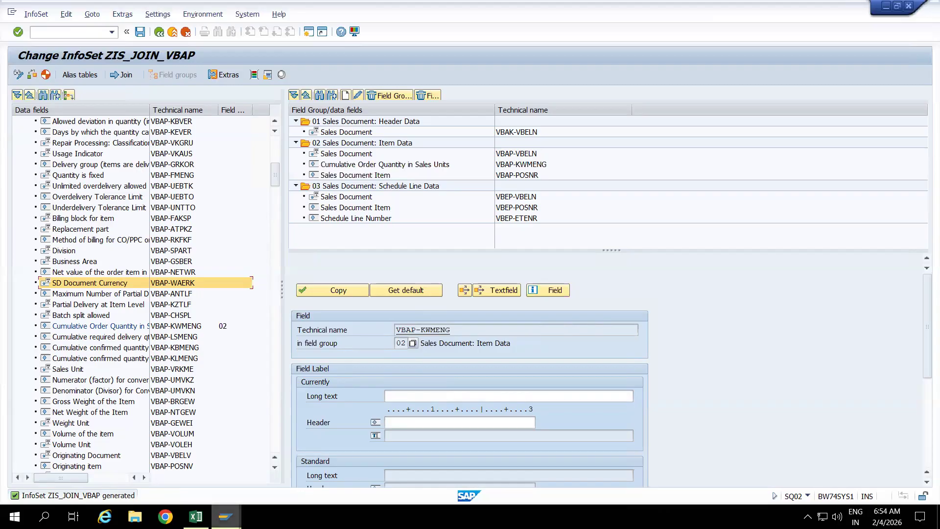
- Switch to the Extractor Checker session, dismiss its information message and return to the InfoSet session
{"action": "mouse_move", "coordinate": [225, 517]}
{"action": "left_click", "coordinate": [301, 439]}
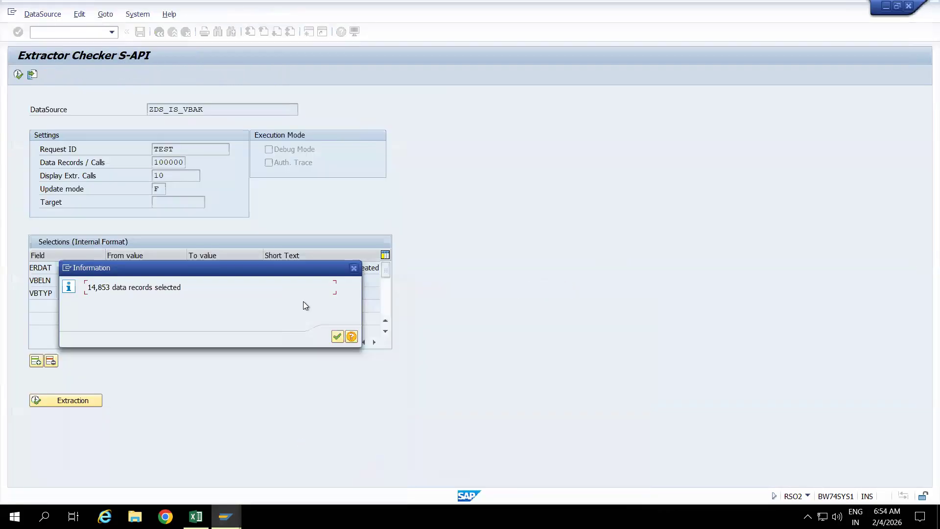
{"action": "left_click", "coordinate": [353, 269]}
{"action": "left_click", "coordinate": [150, 407]}
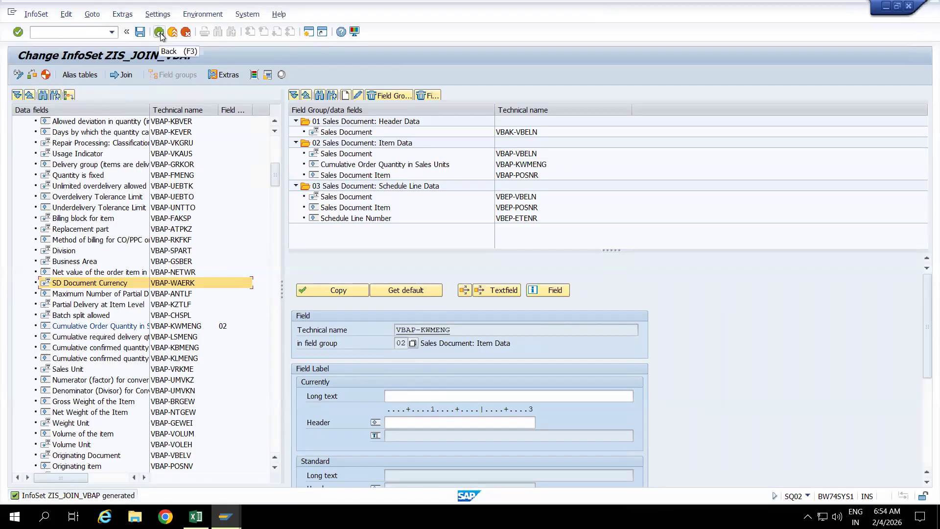
{"action": "left_click", "coordinate": [44, 16]}
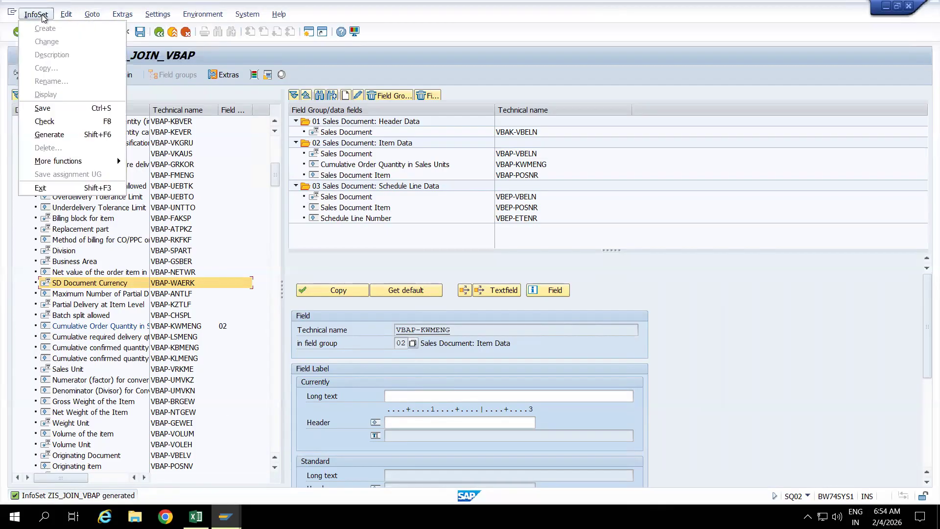
{"action": "left_click", "coordinate": [69, 14]}
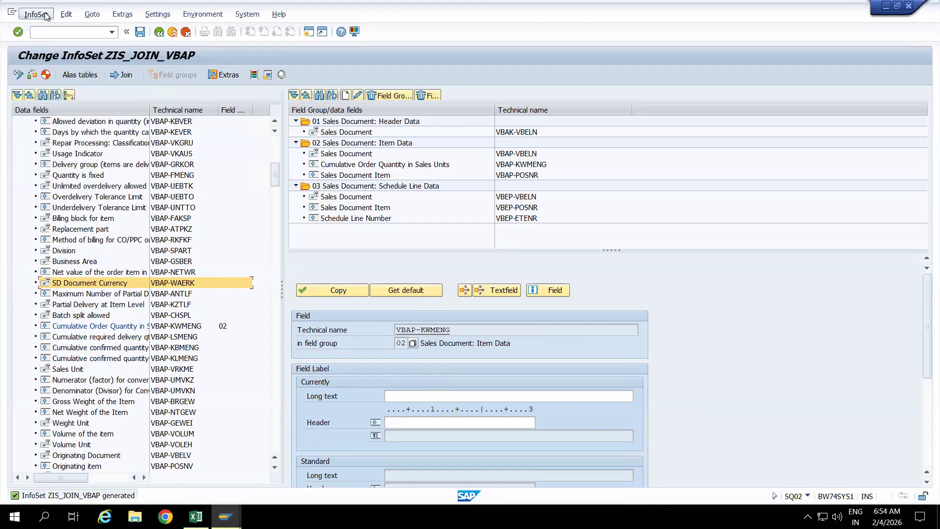
{"action": "left_click", "coordinate": [39, 15]}
{"action": "mouse_move", "coordinate": [98, 159]}
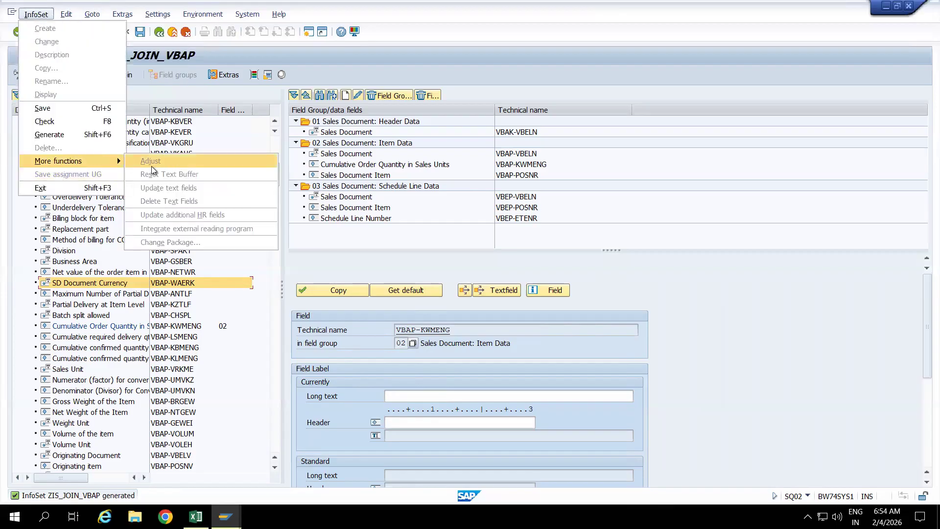
{"action": "left_click", "coordinate": [239, 271]}
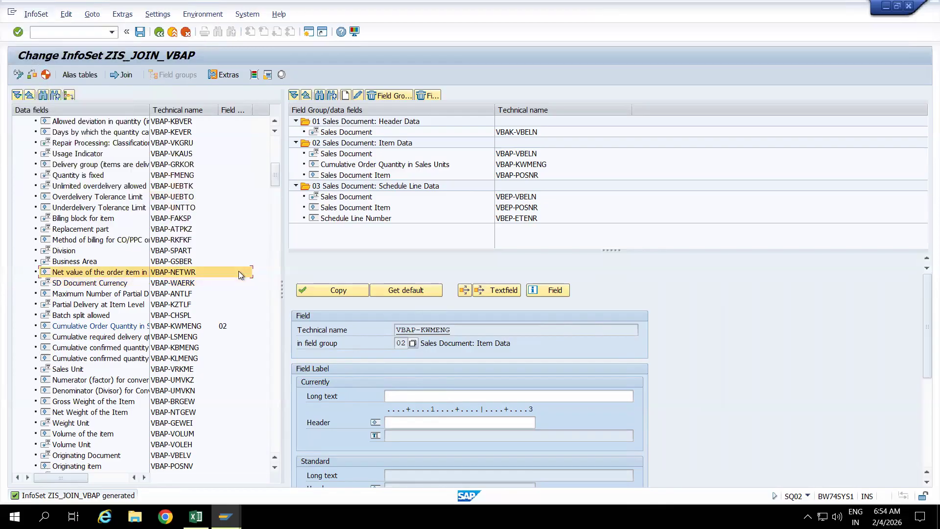
- Return to the InfoSet initial screen and highlight the InfoSet name ZIS_JOIN_VBAP
{"action": "left_click", "coordinate": [158, 32]}
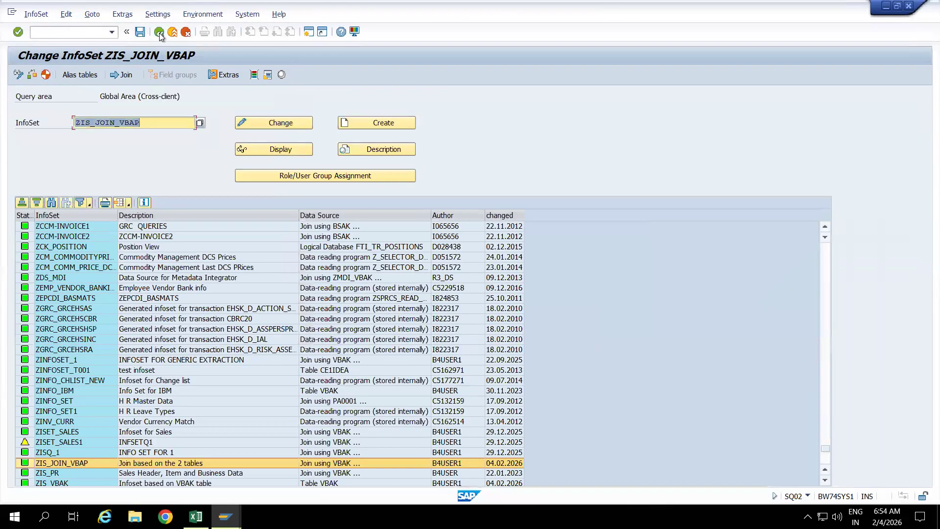
{"action": "left_click", "coordinate": [159, 123]}
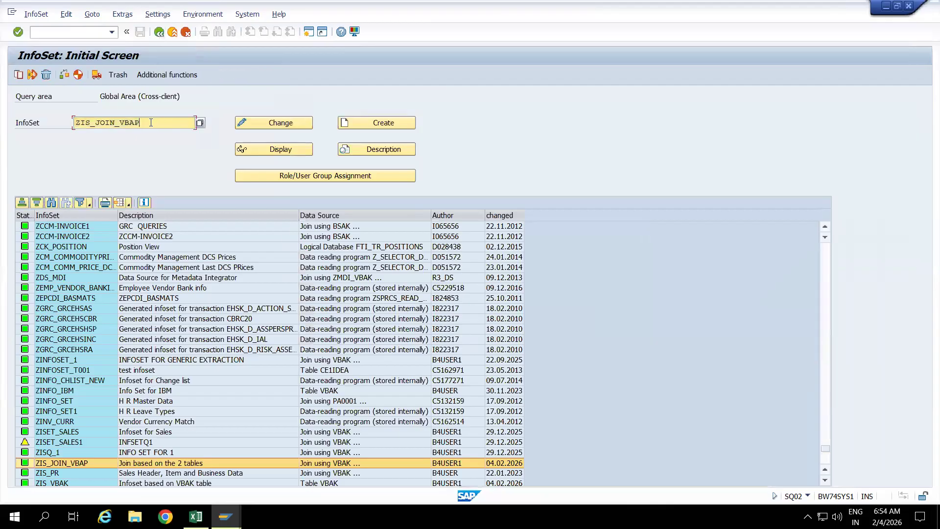
{"action": "left_click_drag", "start_coordinate": [151, 123], "coordinate": [52, 124]}
{"action": "left_click", "coordinate": [52, 125]}
- Switch to the Excel workbook and enter the table names VBAK, VBAP and VBEP in cells D21, E21 and F21
{"action": "key", "text": "alt+Tab"}
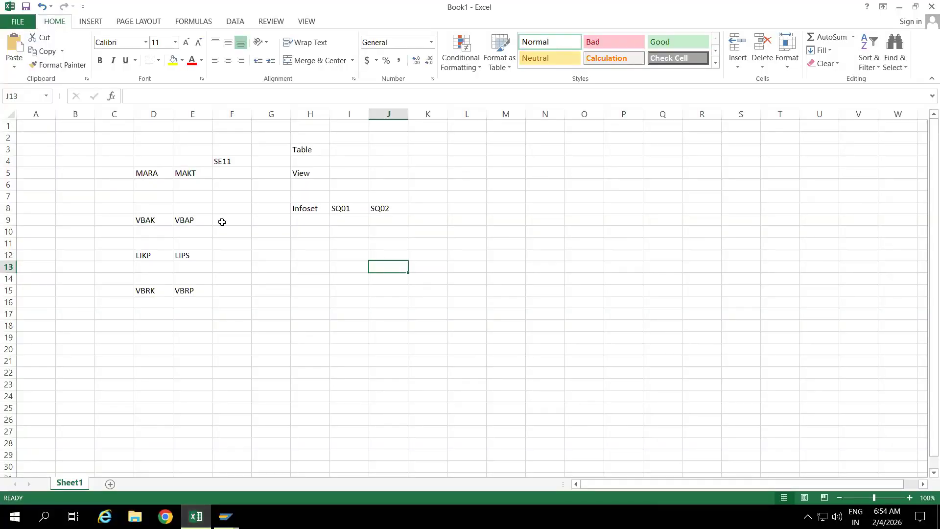
{"action": "left_click", "coordinate": [164, 357]}
{"action": "type", "text": "V"}
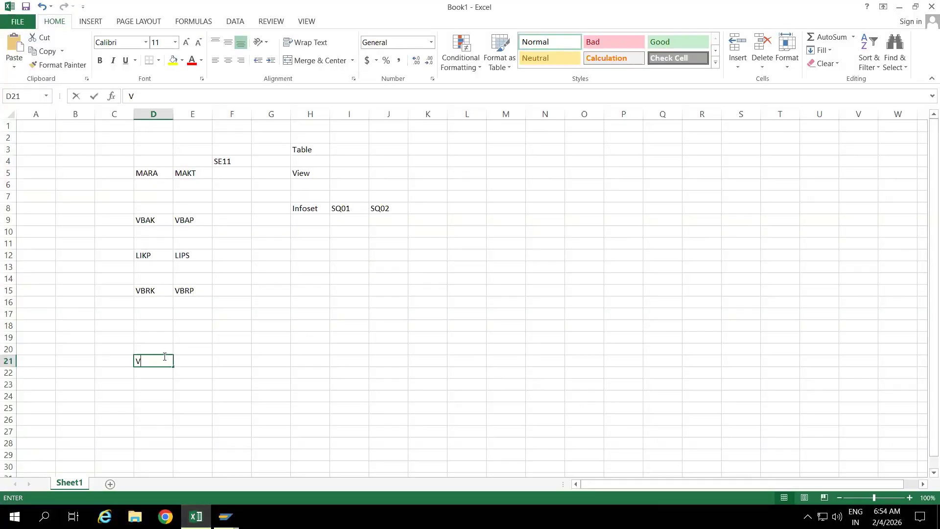
{"action": "type", "text": "BAK"}
{"action": "left_click", "coordinate": [197, 358]}
{"action": "type", "text": "VBAP"}
{"action": "left_click", "coordinate": [232, 362]}
{"action": "type", "text": "VBEP"}
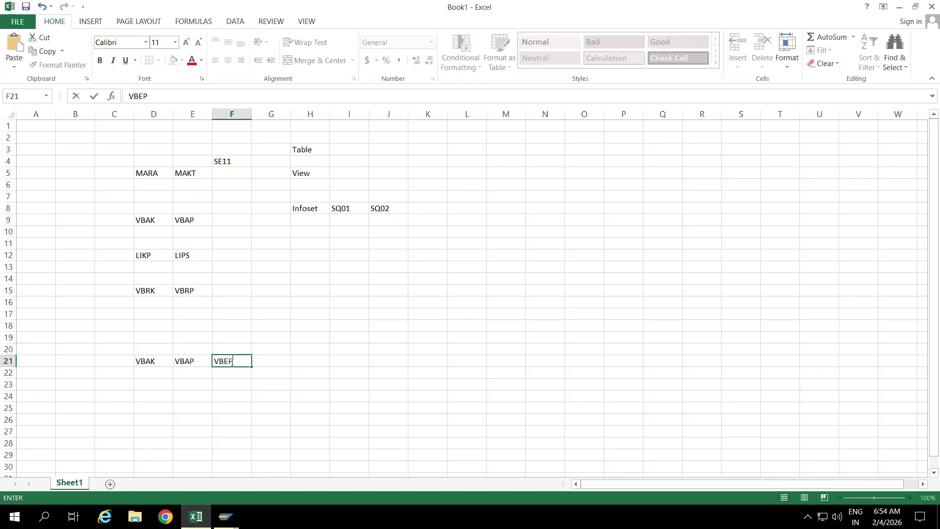
- Note "Infoset" in cell H21 and the transaction code SQ02 in cell I21
{"action": "left_click", "coordinate": [319, 364]}
{"action": "type", "text": "INfoset"}
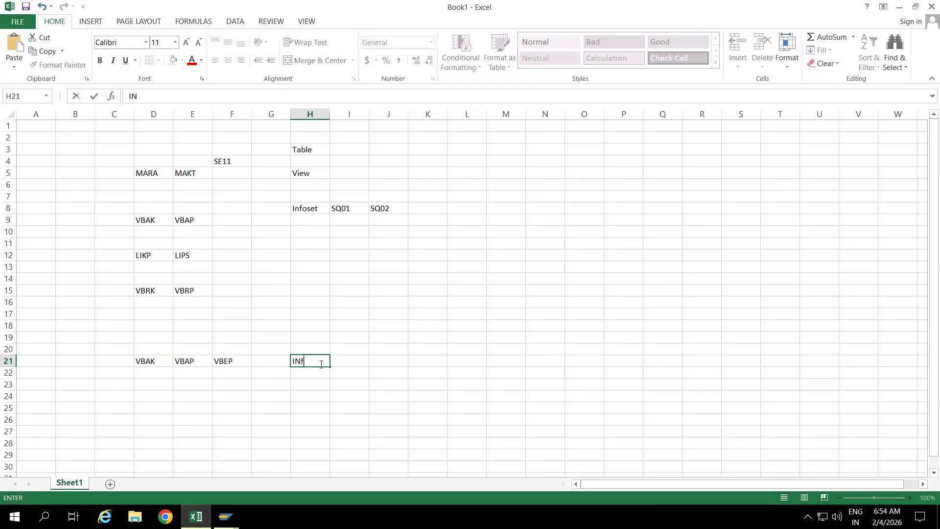
{"action": "left_click", "coordinate": [365, 360]}
{"action": "type", "text": "SQ02"}
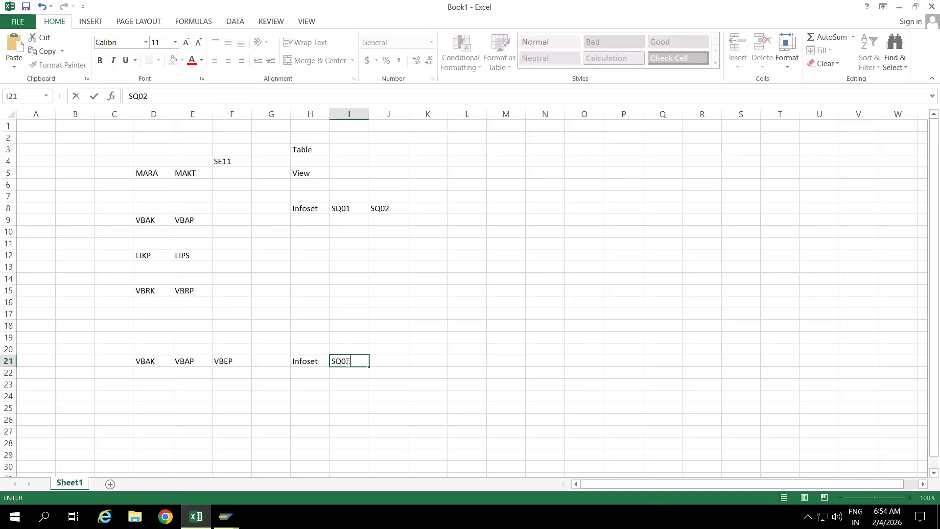
{"action": "left_click", "coordinate": [342, 404]}
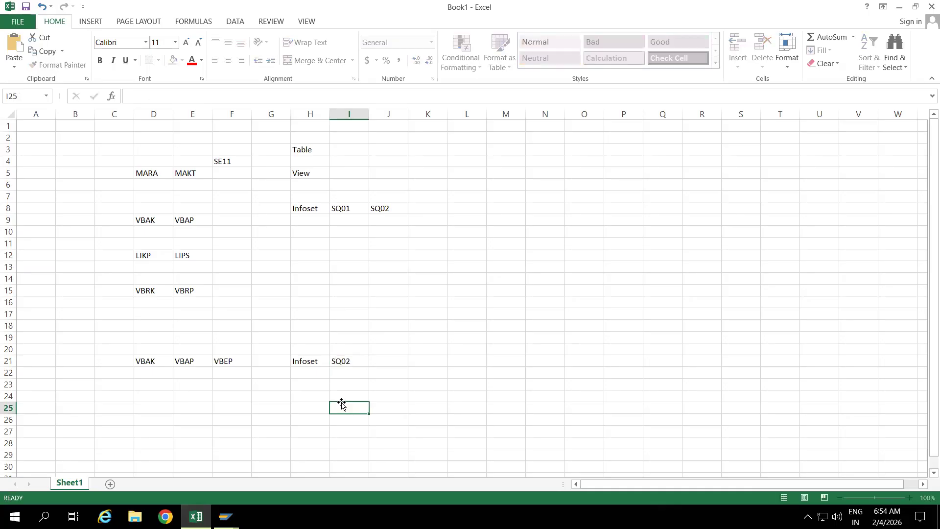
- Enter the note "Generic data source based on the infoset" in cell L21
{"action": "left_click", "coordinate": [397, 361]}
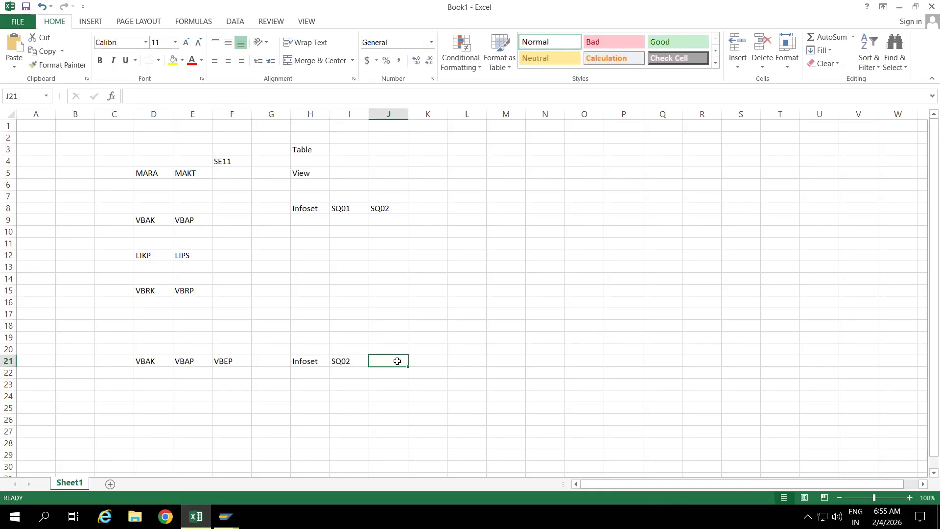
{"action": "left_click", "coordinate": [448, 361]}
{"action": "type", "text": "Gene"}
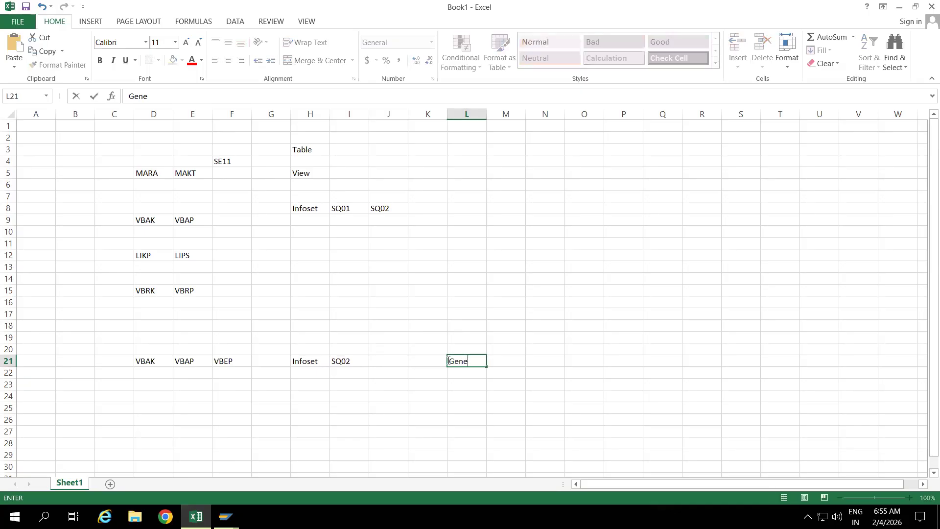
{"action": "type", "text": "ric data source bas"}
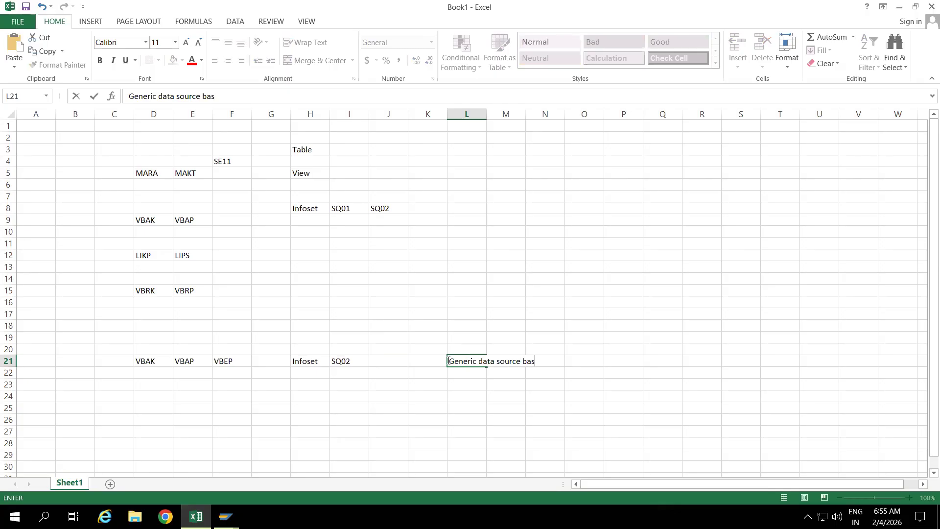
{"action": "type", "text": "ed on the infoset"}
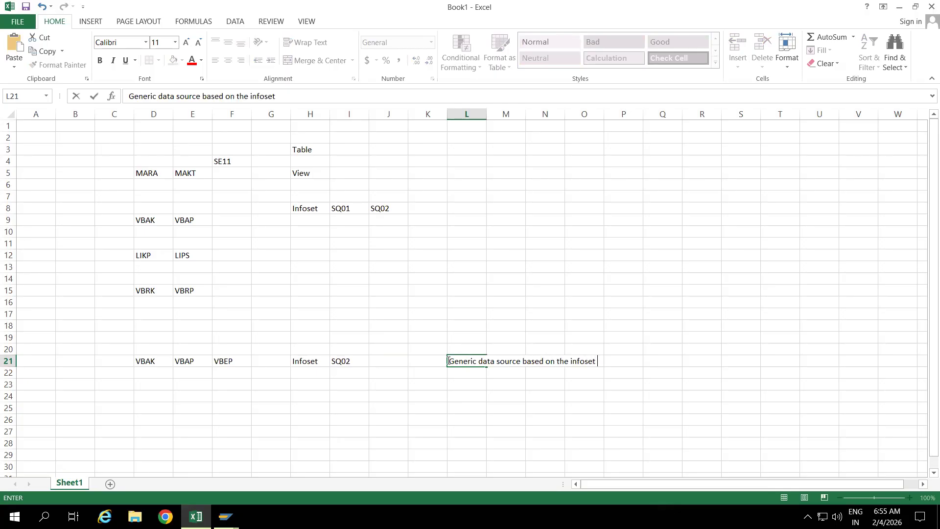
{"action": "left_click", "coordinate": [433, 387]}
- Switch to the SAP session with the ZDS_IS_VBAK extraction result, leave the Extractor Checker and restart transaction RSO2
{"action": "key", "text": "alt+Tab"}
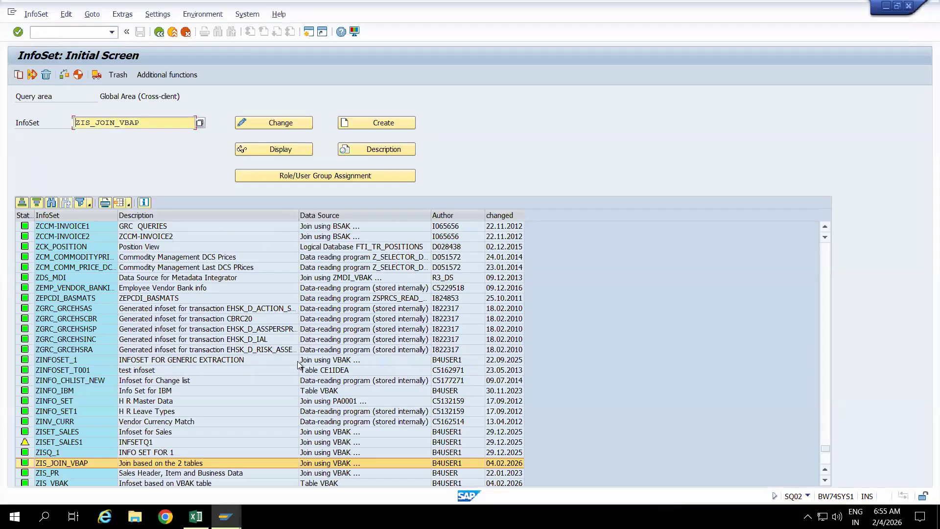
{"action": "mouse_move", "coordinate": [226, 517]}
{"action": "left_click", "coordinate": [318, 431]}
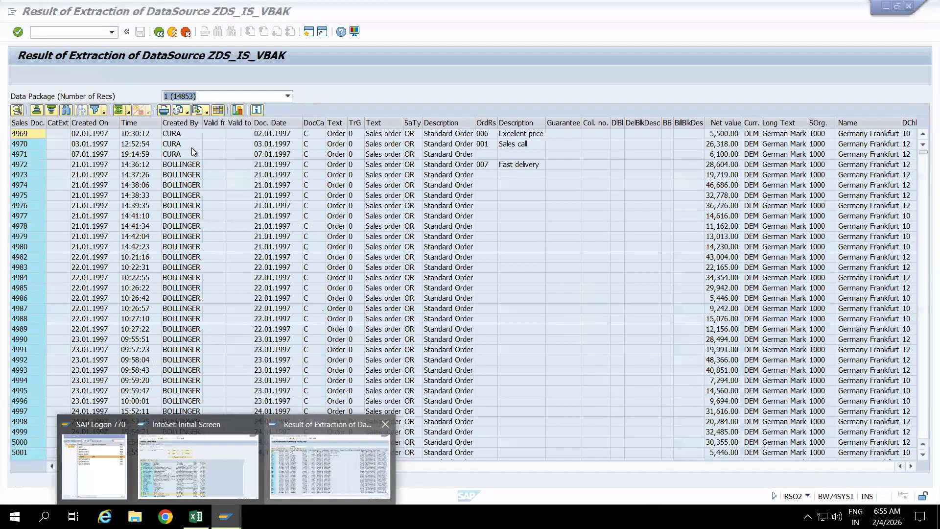
{"action": "left_click", "coordinate": [175, 32]}
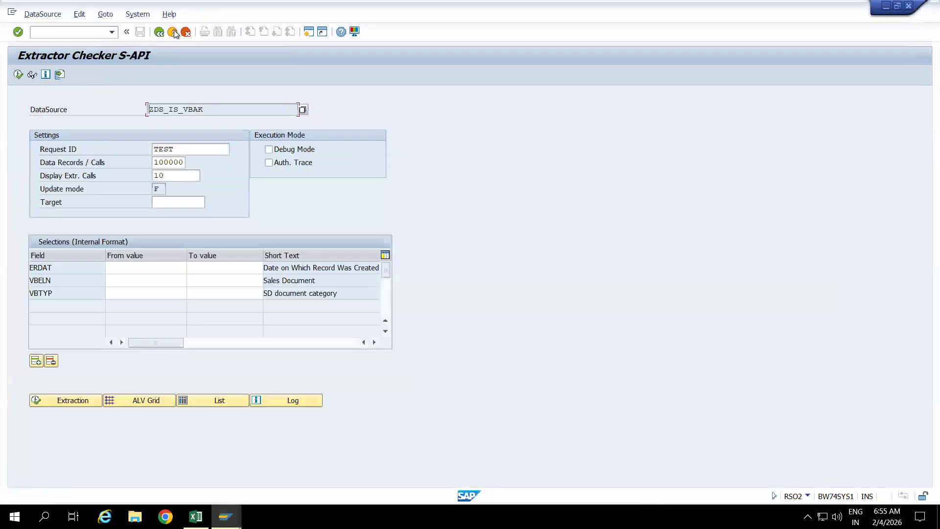
{"action": "left_click", "coordinate": [174, 32]}
{"action": "left_click", "coordinate": [175, 31]}
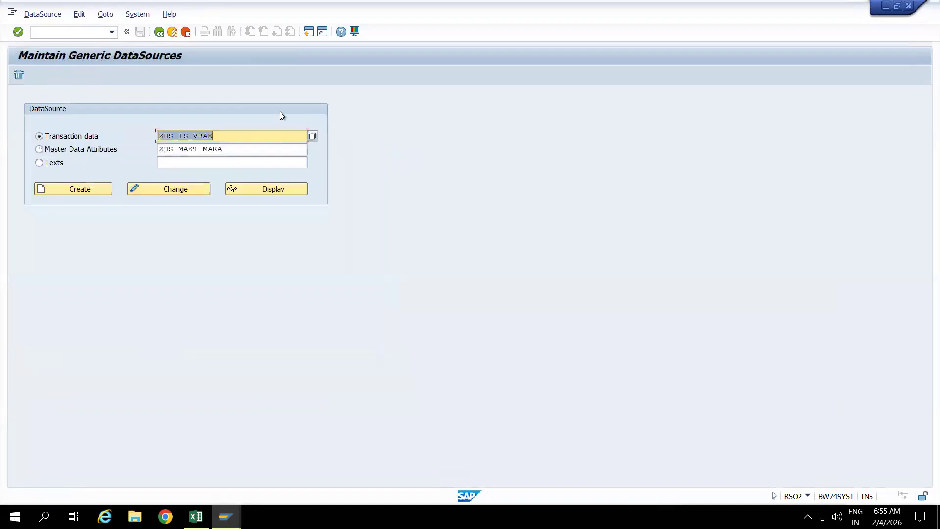
{"action": "left_click", "coordinate": [68, 31]}
{"action": "type", "text": "/nrso2"}
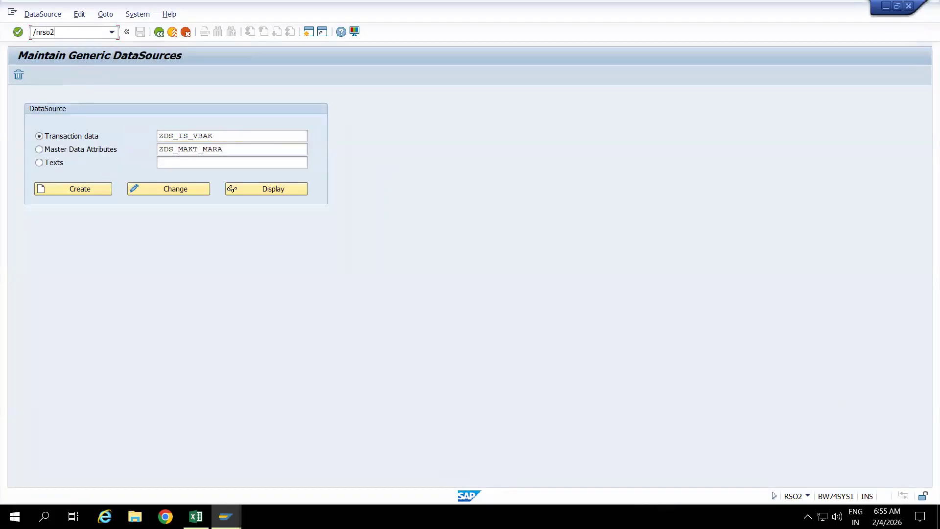
{"action": "key", "text": "Return"}
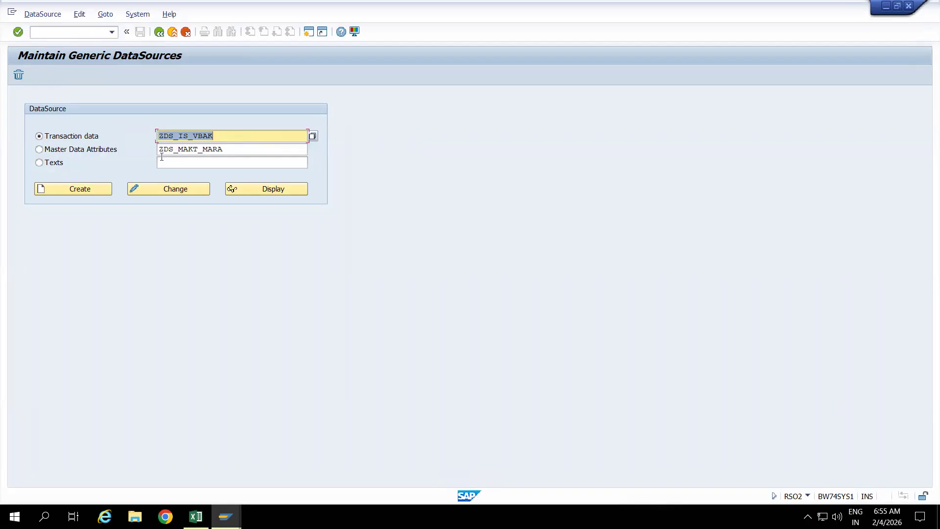
- Clear the existing DataSource names for transaction data and master data attributes
{"action": "key", "text": "BackSpace"}
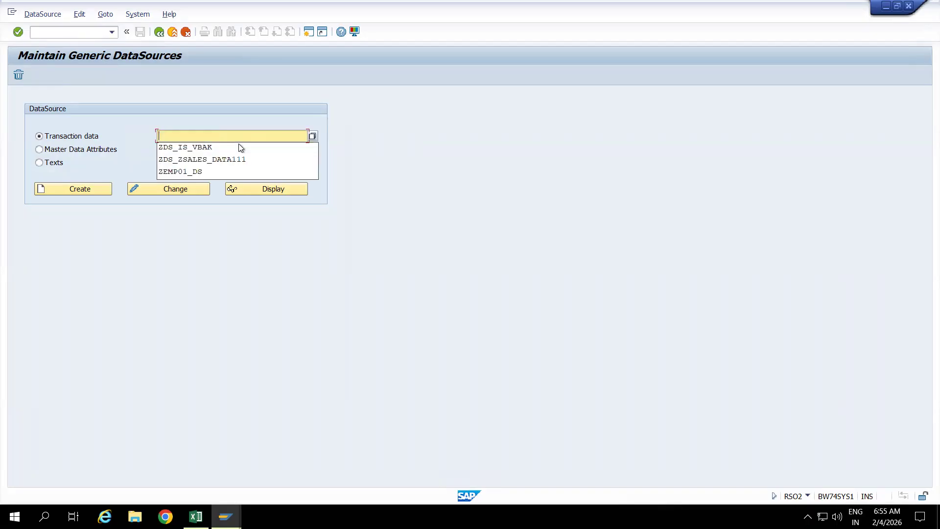
{"action": "left_click", "coordinate": [377, 163]}
{"action": "left_click", "coordinate": [234, 146]}
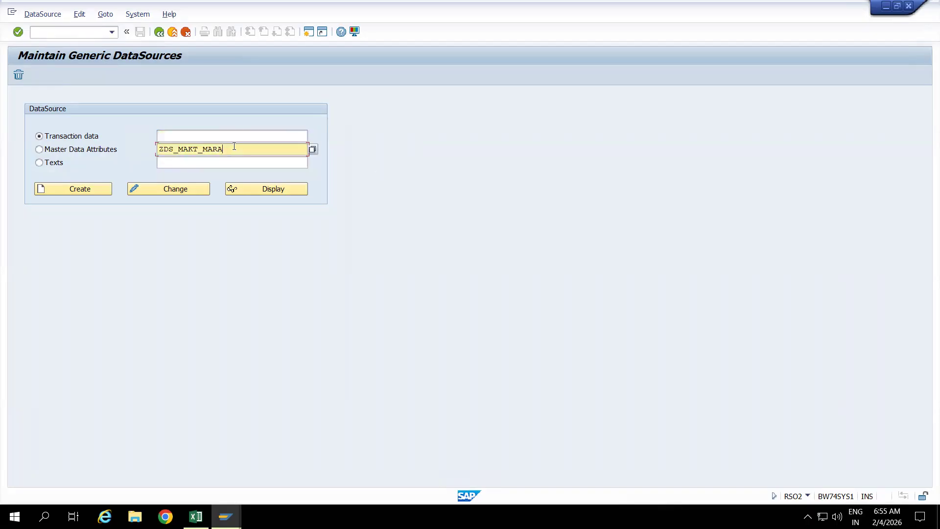
{"action": "key", "text": "BackSpace"}
{"action": "key", "text": "BackSpace"}
{"action": "key", "text": "BackSpace"}
{"action": "key", "text": "BackSpace"}
{"action": "key", "text": "BackSpace"}
{"action": "key", "text": "BackSpace"}
{"action": "key", "text": "BackSpace"}
{"action": "key", "text": "BackSpace"}
{"action": "key", "text": "BackSpace"}
{"action": "key", "text": "BackSpace"}
{"action": "key", "text": "BackSpace"}
{"action": "key", "text": "BackSpace"}
{"action": "key", "text": "BackSpace"}
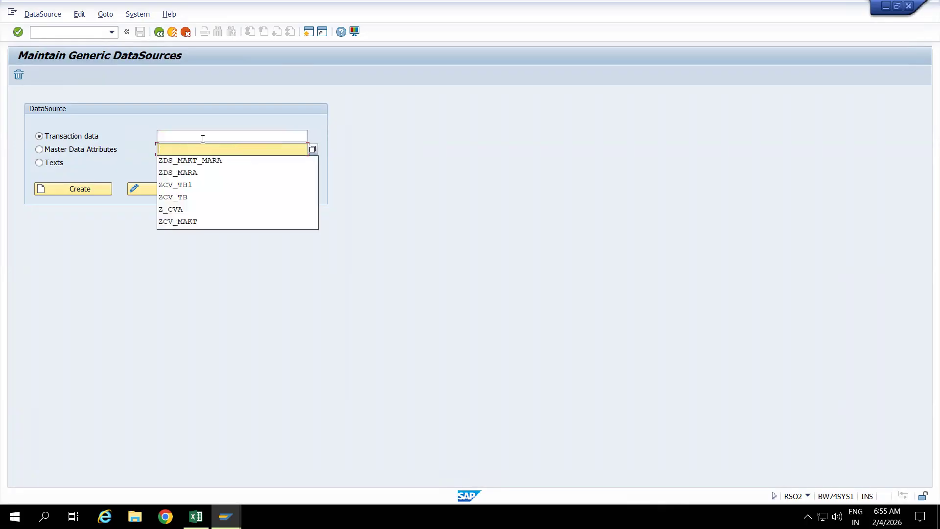
- Start creating a transaction data DataSource named ZDS_ZIS_JOIN_VBAP
{"action": "left_click", "coordinate": [203, 139]}
{"action": "type", "text": "ZDS_ZIS_JOIN_VBAP"}
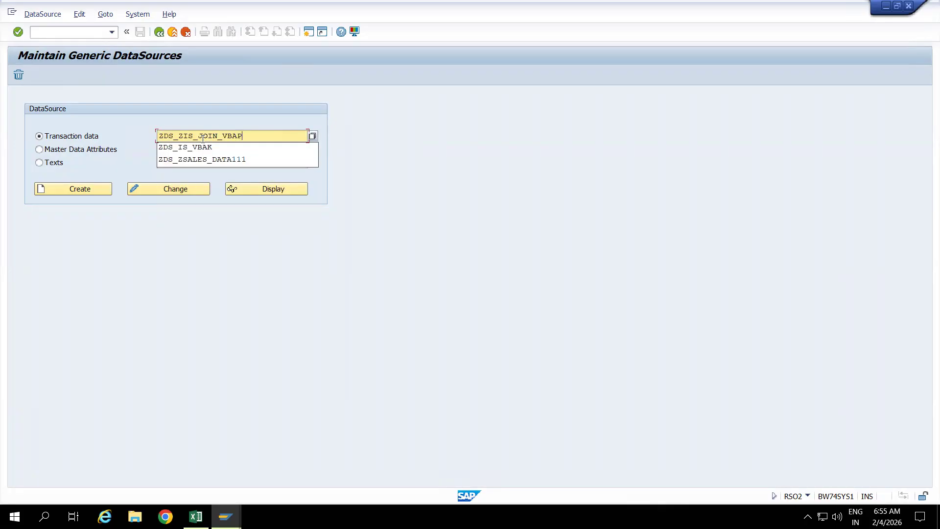
{"action": "left_click", "coordinate": [418, 211]}
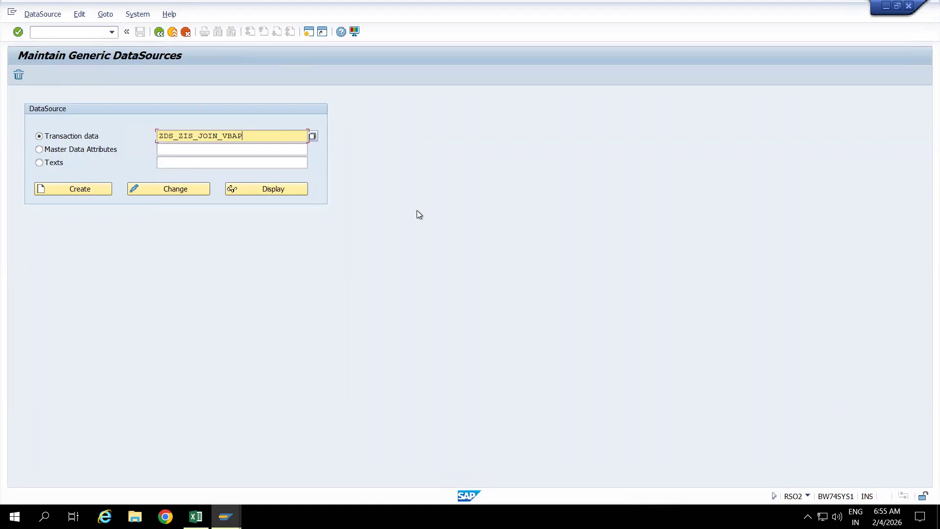
{"action": "left_click", "coordinate": [96, 192]}
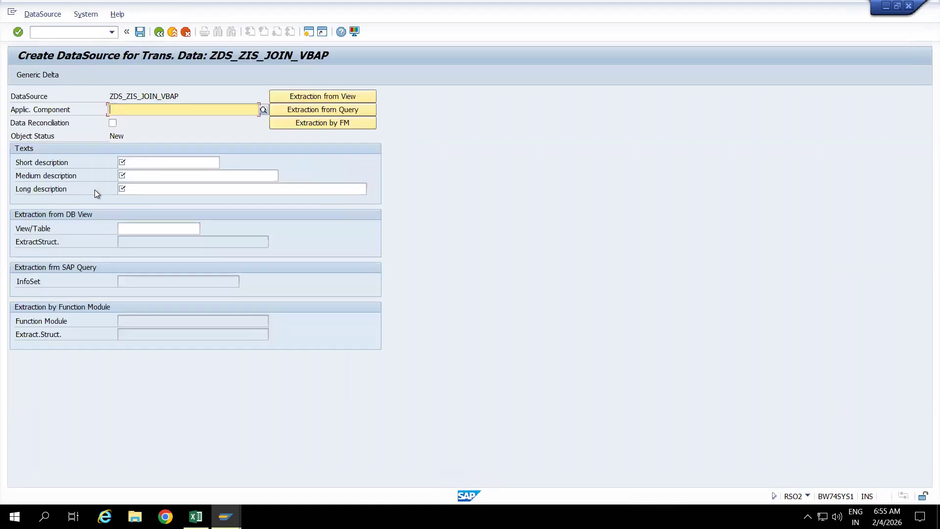
- Set the application component to SD and the short, medium and long descriptions to ZIS_JOIN_VBAP
{"action": "type", "text": "SD"}
{"action": "left_click", "coordinate": [176, 158]}
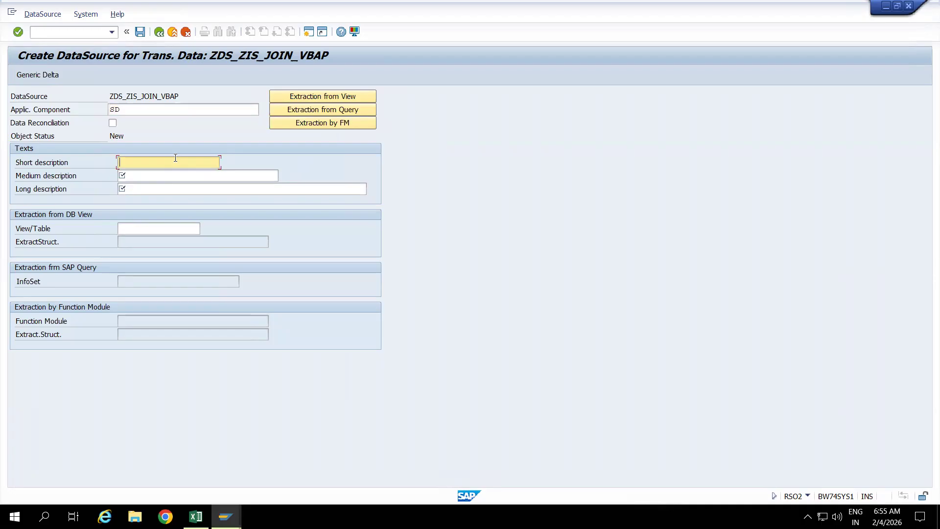
{"action": "type", "text": "ZIS_JOIN_VBAP"}
{"action": "left_click", "coordinate": [166, 178]}
{"action": "type", "text": "ZIS_JOIN_VBAP"}
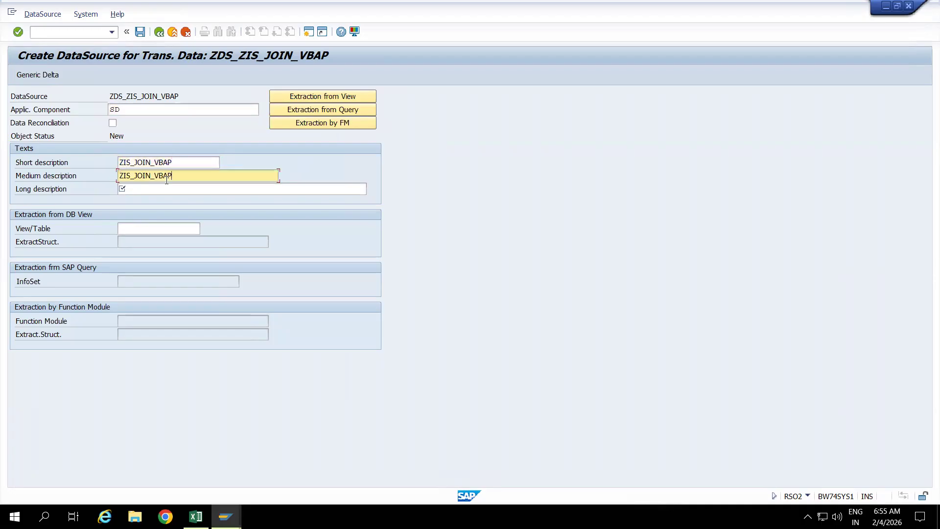
{"action": "left_click", "coordinate": [167, 189]}
{"action": "type", "text": "ZIS_JOIN_VBAP"}
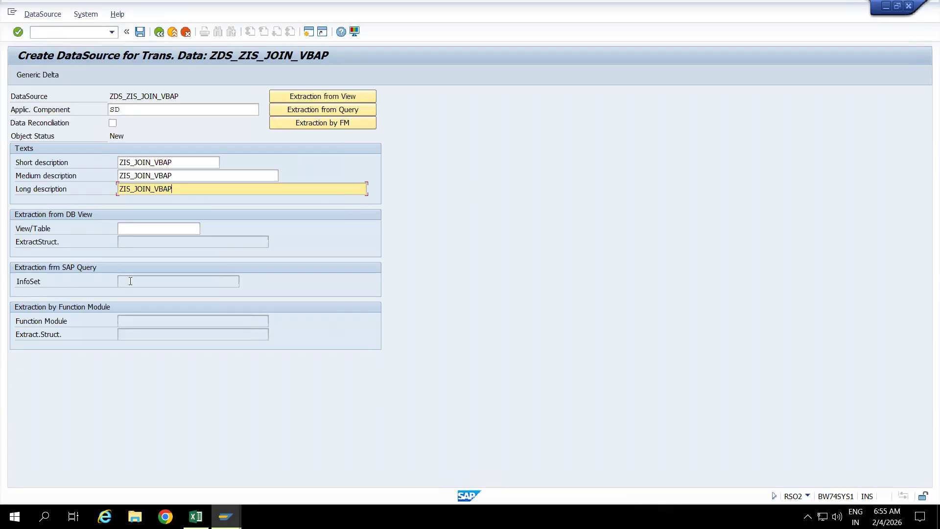
- Switch the DataSource to extraction from query and assign the InfoSet ZIS_JOIN_VBAP
{"action": "left_click", "coordinate": [147, 281]}
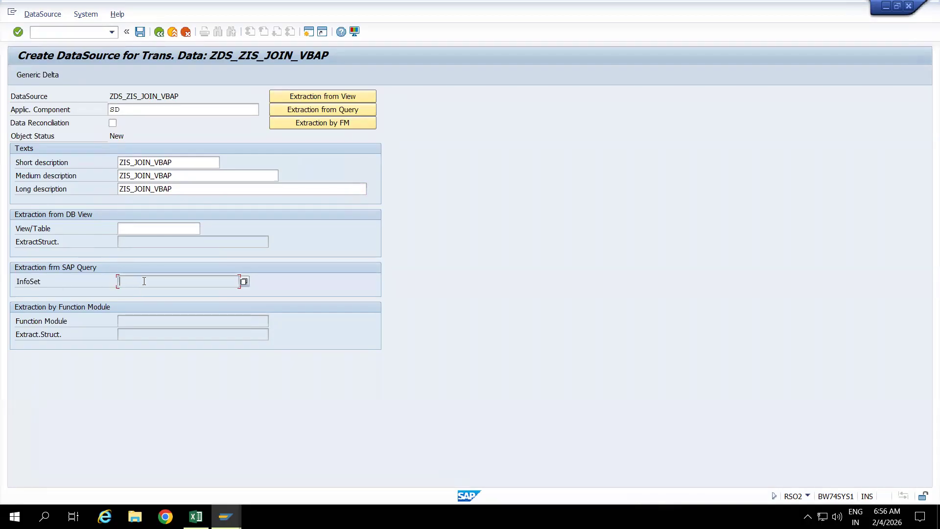
{"action": "left_click", "coordinate": [320, 109]}
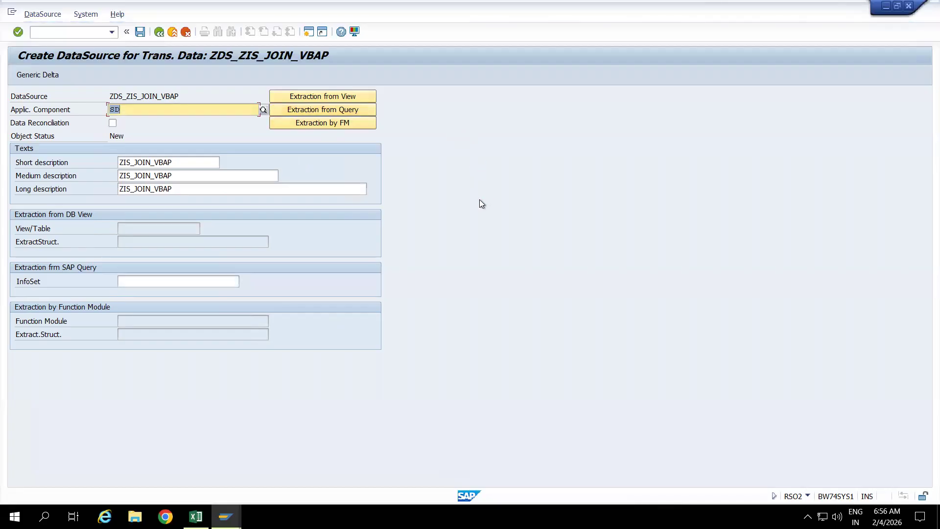
{"action": "left_click", "coordinate": [208, 285]}
{"action": "type", "text": "ZIS_JOIN_VBAP"}
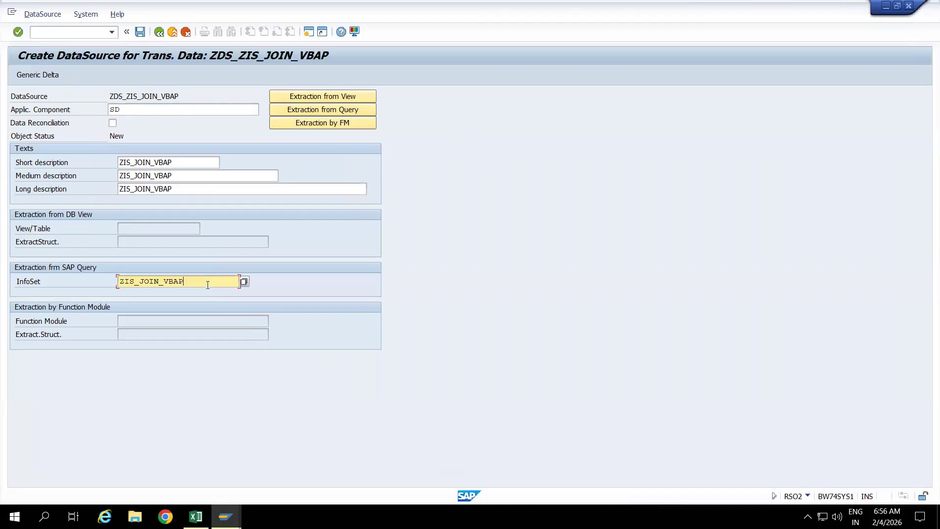
{"action": "key", "text": "Return"}
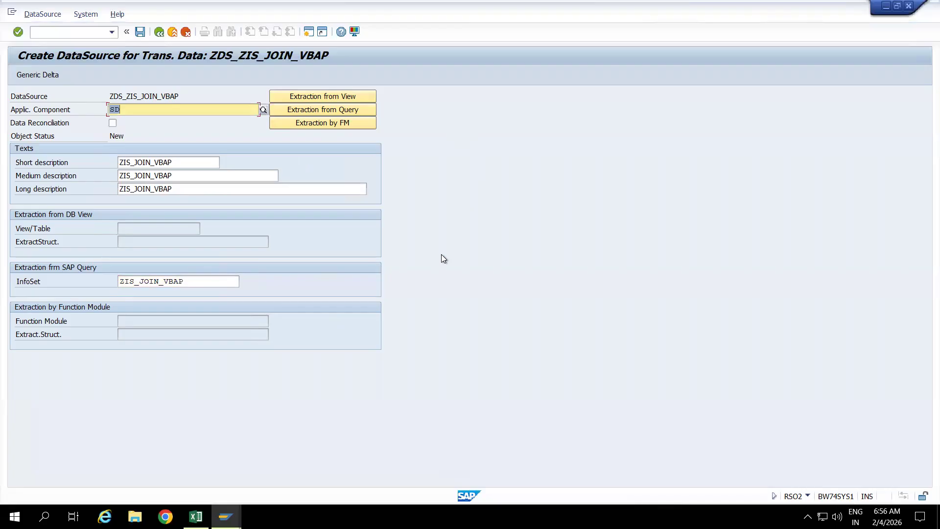
- Save the DataSource and its extract structure with package $TMP, accepting the text-field message and the proposed workbench request
{"action": "left_click", "coordinate": [141, 32]}
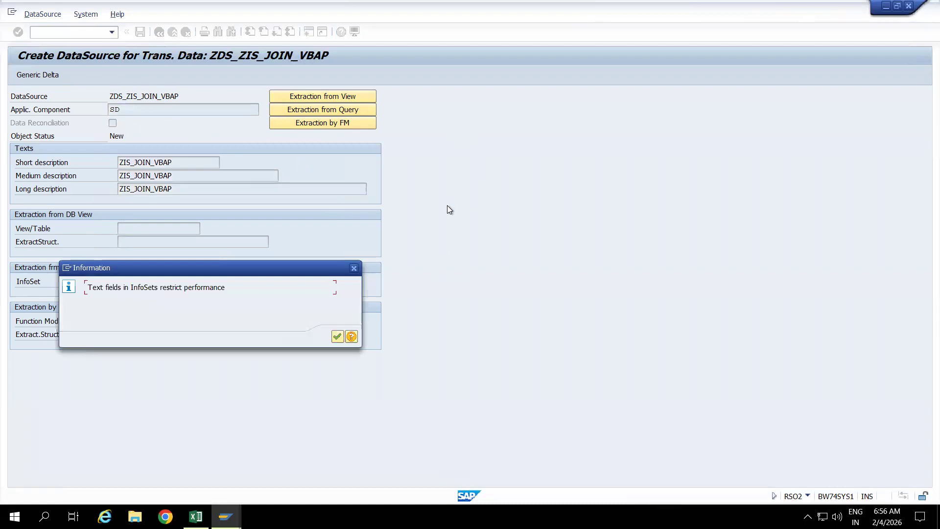
{"action": "key", "text": "Return"}
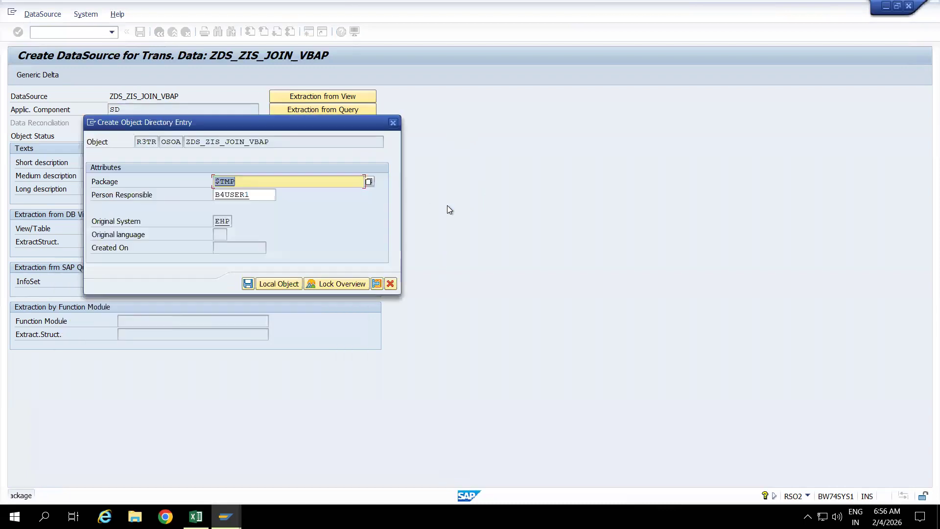
{"action": "left_click", "coordinate": [247, 285]}
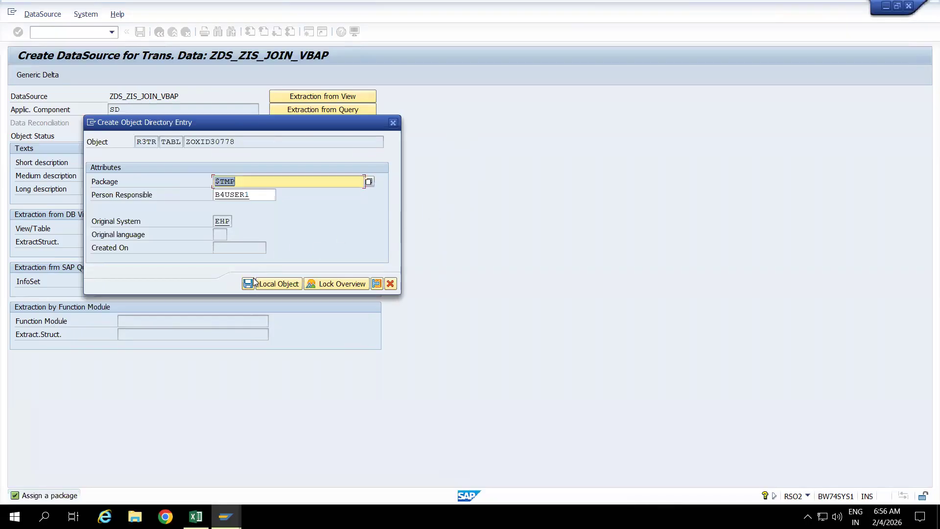
{"action": "left_click", "coordinate": [254, 283]}
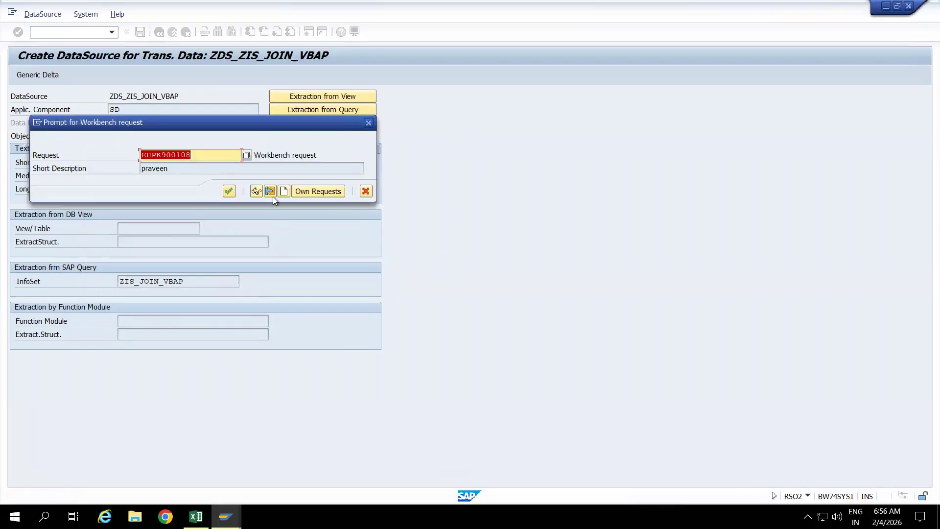
{"action": "left_click", "coordinate": [229, 192]}
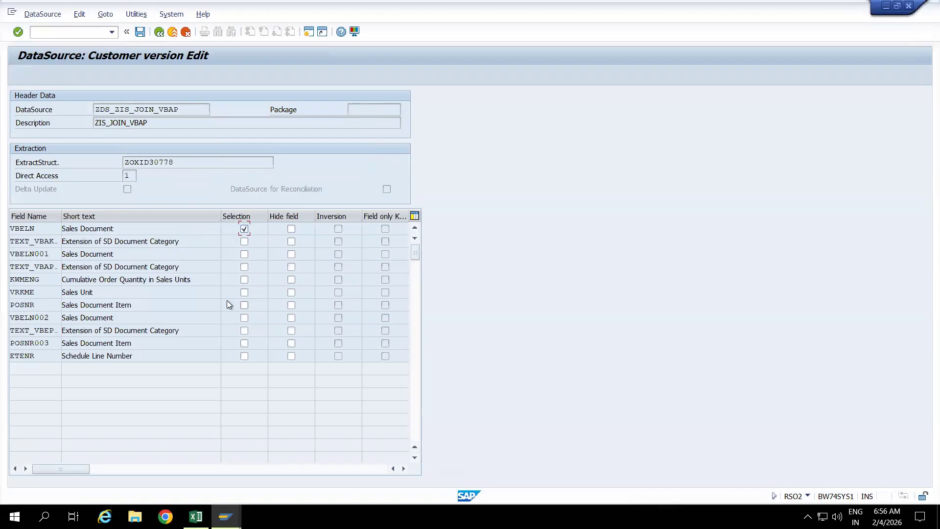
- Mark POSNR (Sales Document Item) as a selection field and save the DataSource
{"action": "left_click", "coordinate": [246, 307]}
{"action": "left_click", "coordinate": [140, 32]}
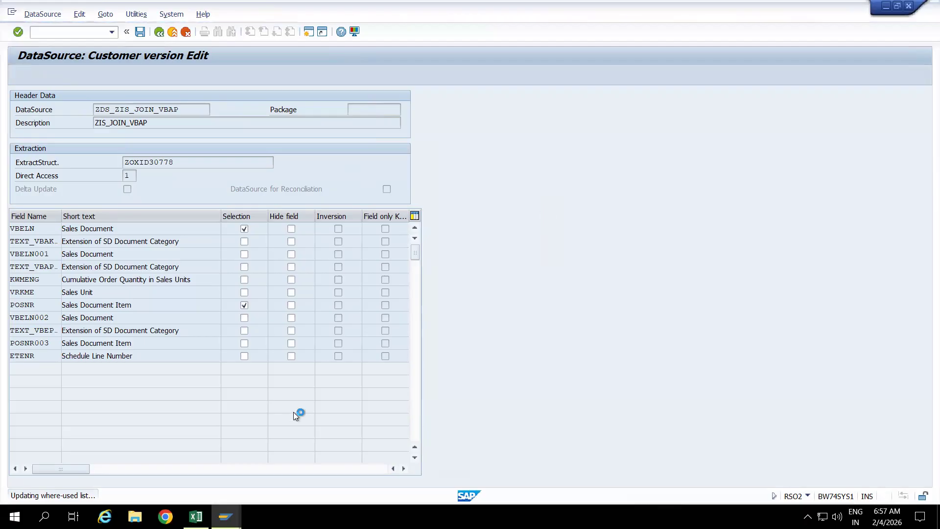
- Switch to the Excel workbook and list "Table", "View" and "Infoset" in cells P5, P9 and P14
{"action": "left_click", "coordinate": [195, 517]}
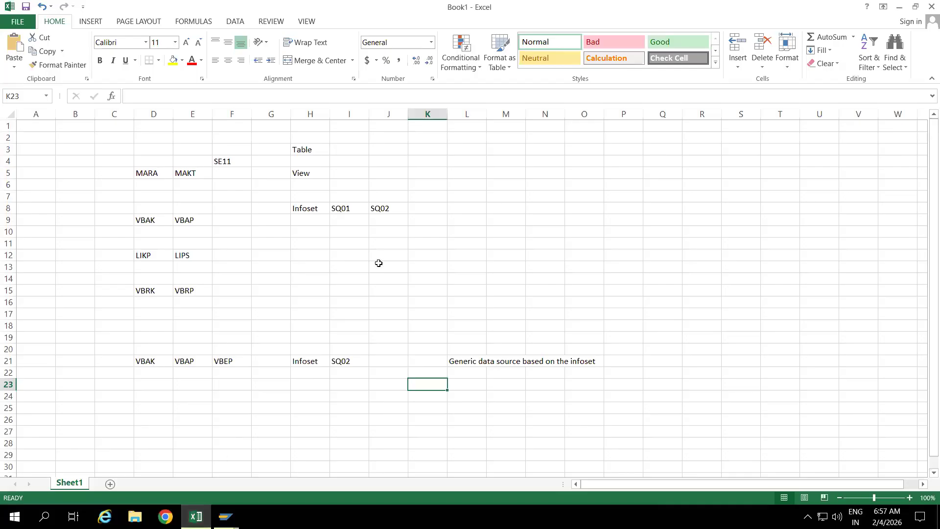
{"action": "left_click", "coordinate": [635, 174]}
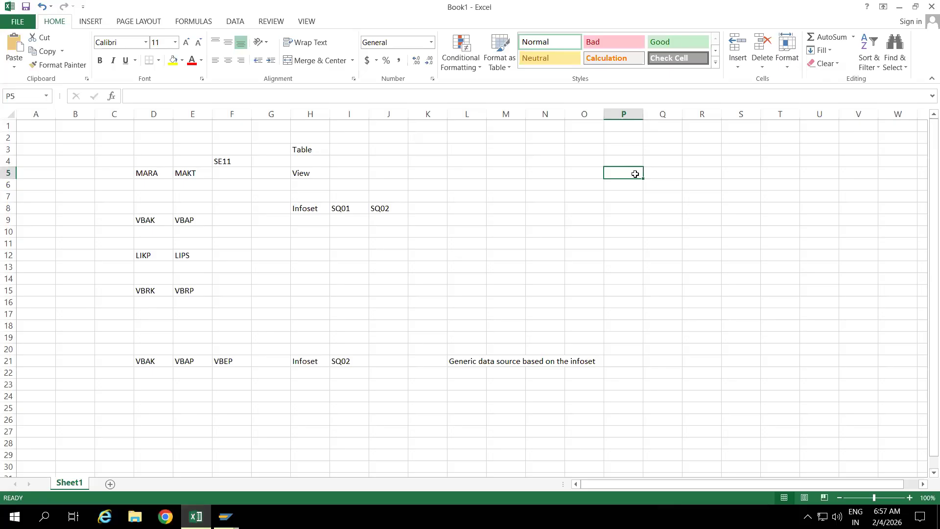
{"action": "type", "text": "Table"}
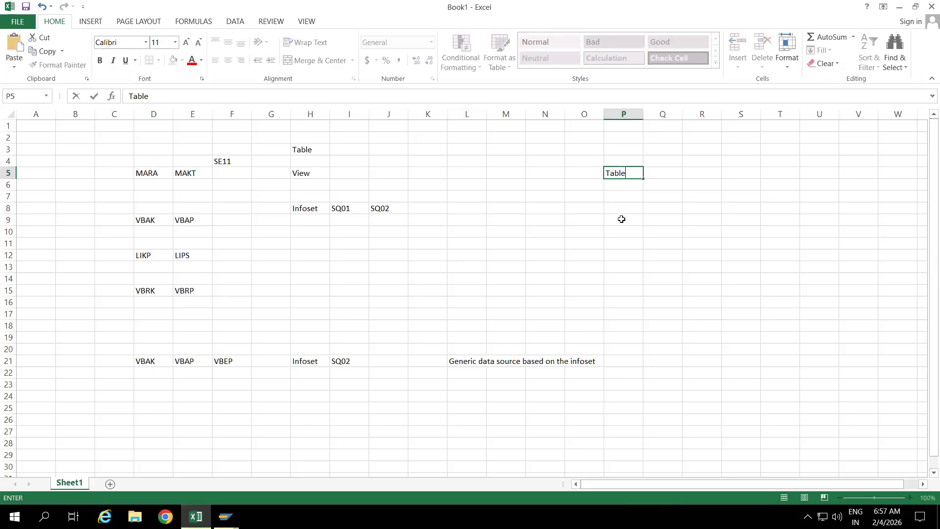
{"action": "left_click", "coordinate": [622, 218]}
{"action": "type", "text": "View"}
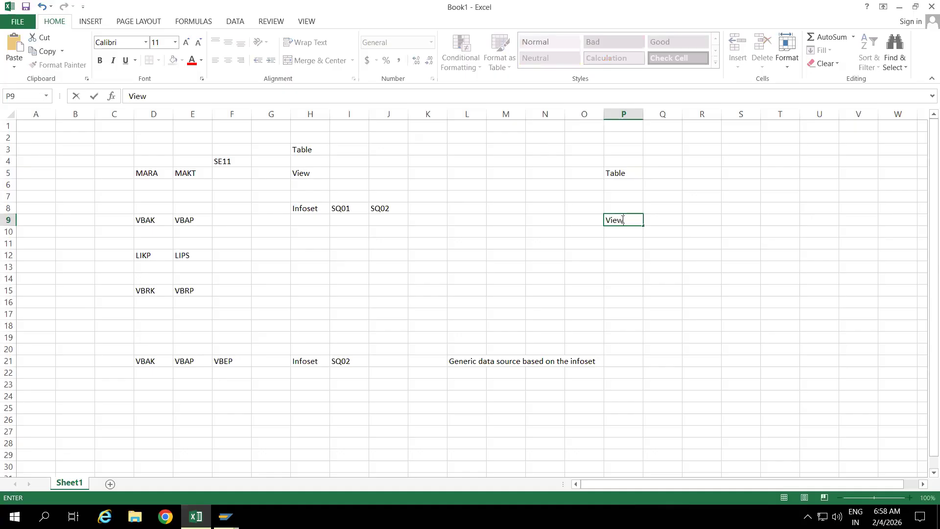
{"action": "left_click", "coordinate": [624, 276]}
{"action": "type", "text": "In"}
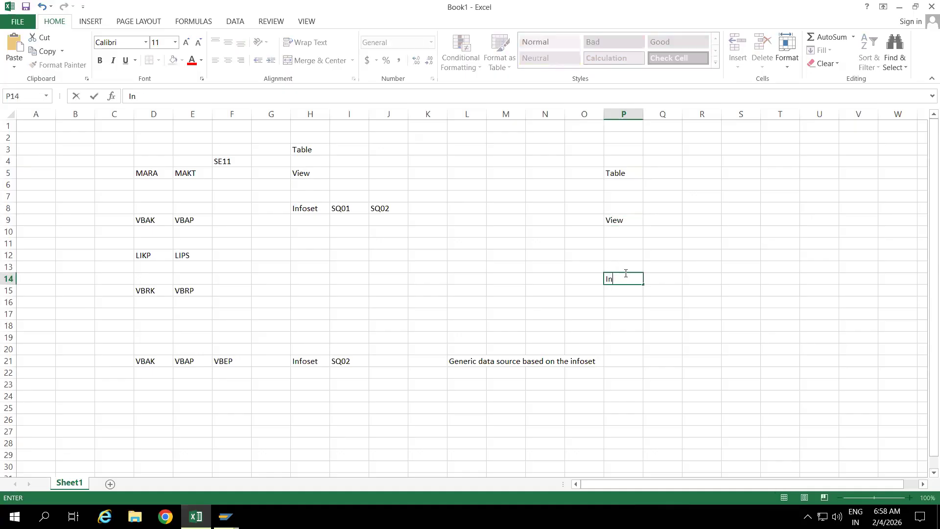
{"action": "type", "text": "foset"}
{"action": "left_click", "coordinate": [618, 320]}
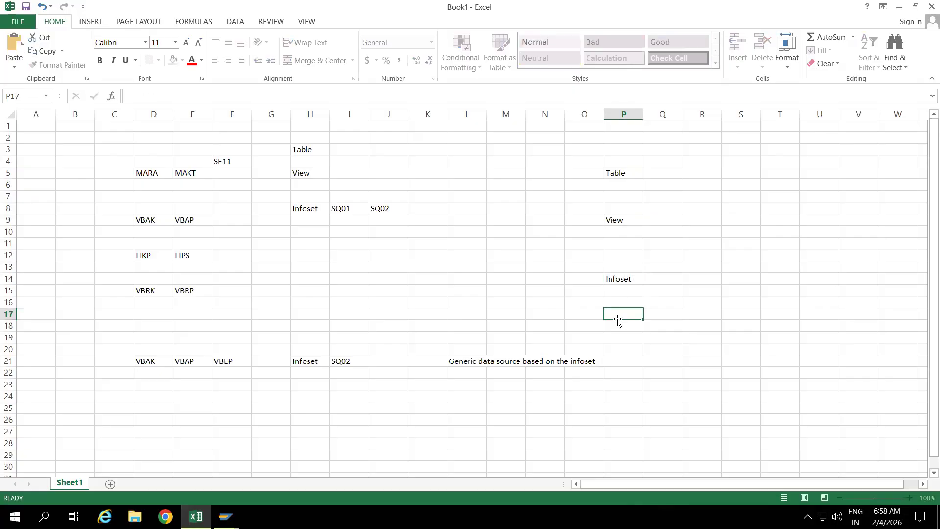
- Enter "Function Module" in cell P17 and widen column P to fit the text
{"action": "type", "text": "Function Module"}
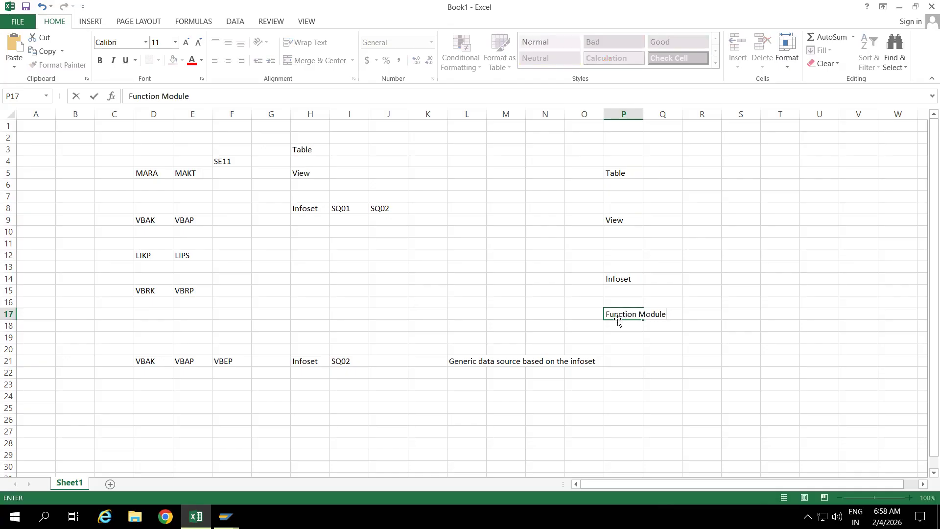
{"action": "left_click", "coordinate": [689, 232]}
{"action": "left_click_drag", "start_coordinate": [641, 118], "coordinate": [687, 117]}
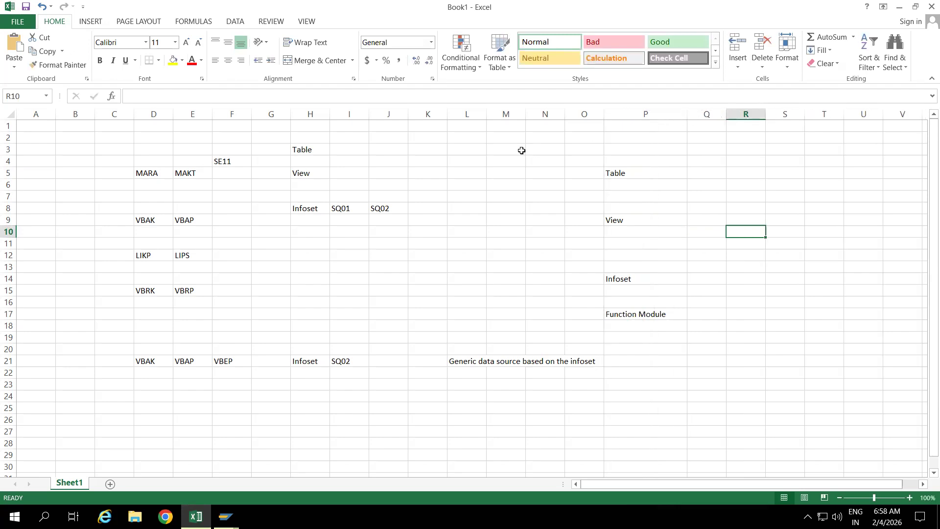
{"action": "left_click", "coordinate": [506, 150]}
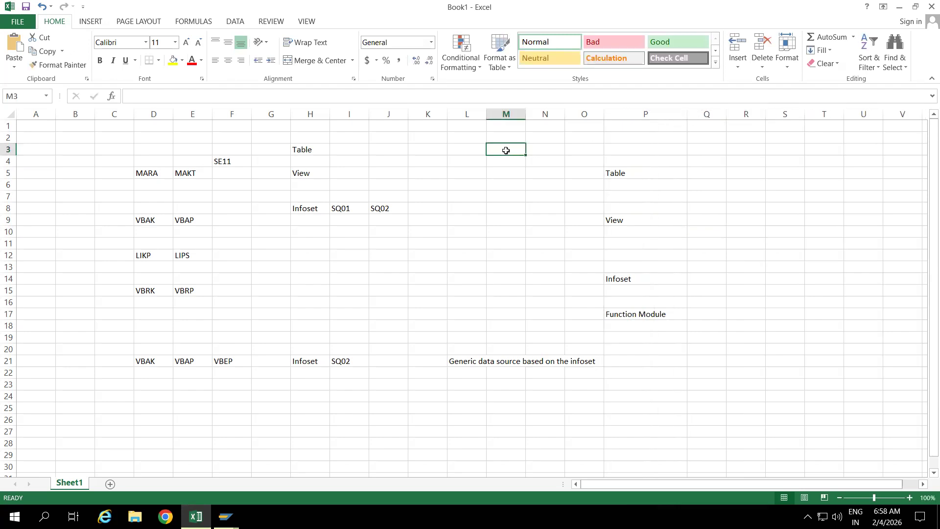
{"action": "left_click", "coordinate": [534, 151]}
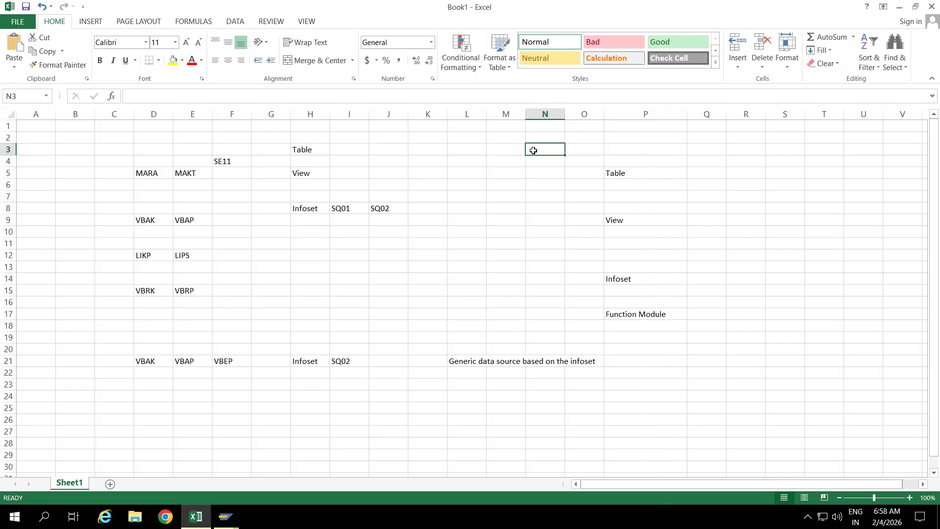
{"action": "left_click", "coordinate": [644, 177]}
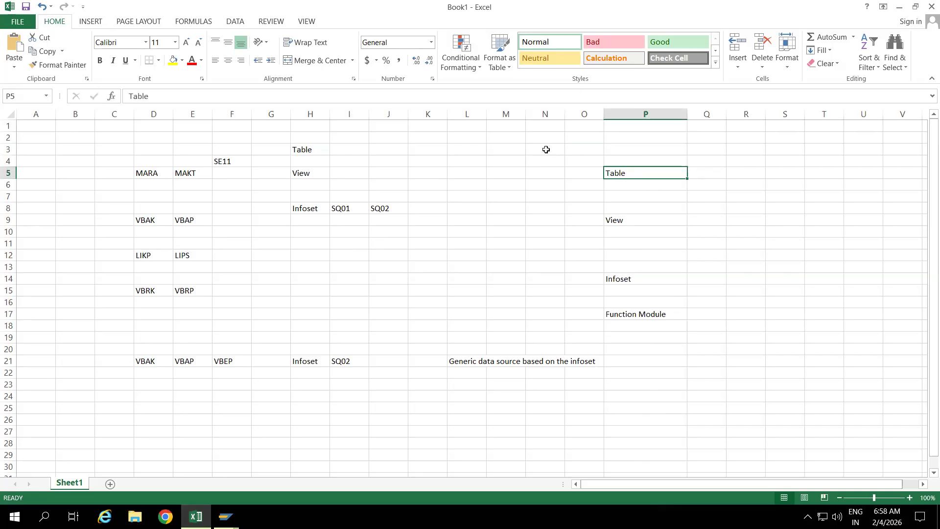
{"action": "left_click", "coordinate": [696, 173]}
{"action": "left_click", "coordinate": [659, 173]}
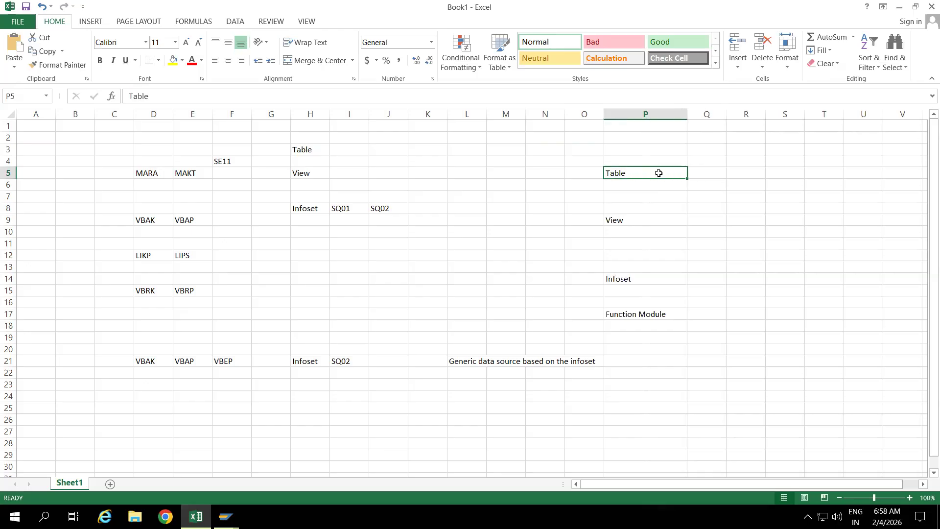
{"action": "left_click", "coordinate": [709, 172]}
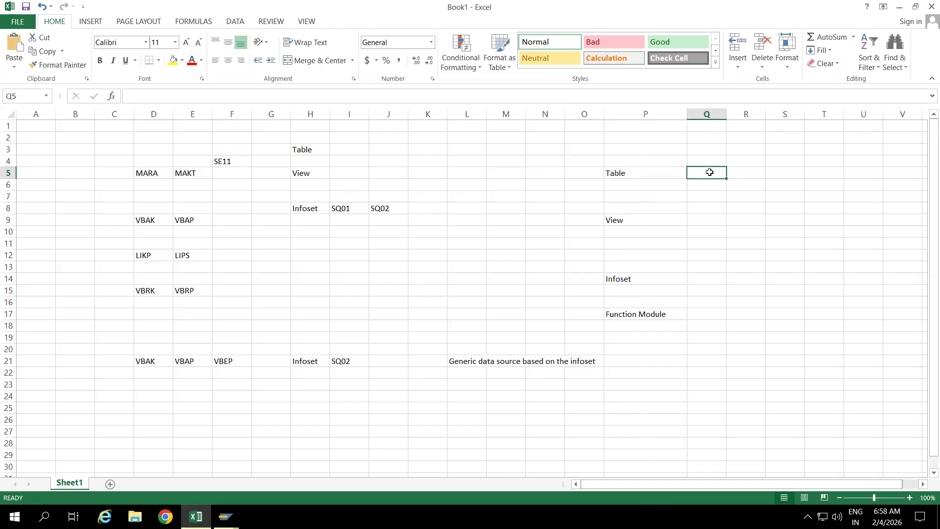
{"action": "left_click", "coordinate": [662, 220]}
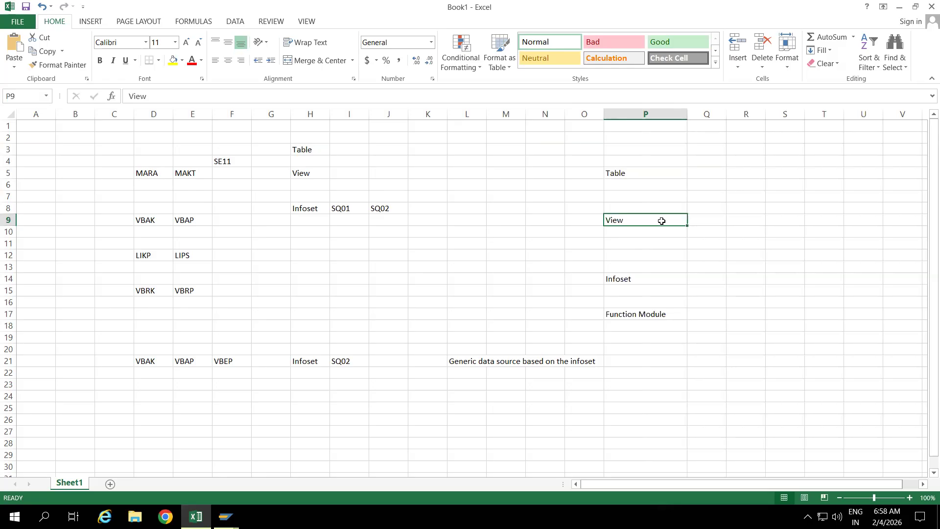
{"action": "left_click", "coordinate": [708, 217]}
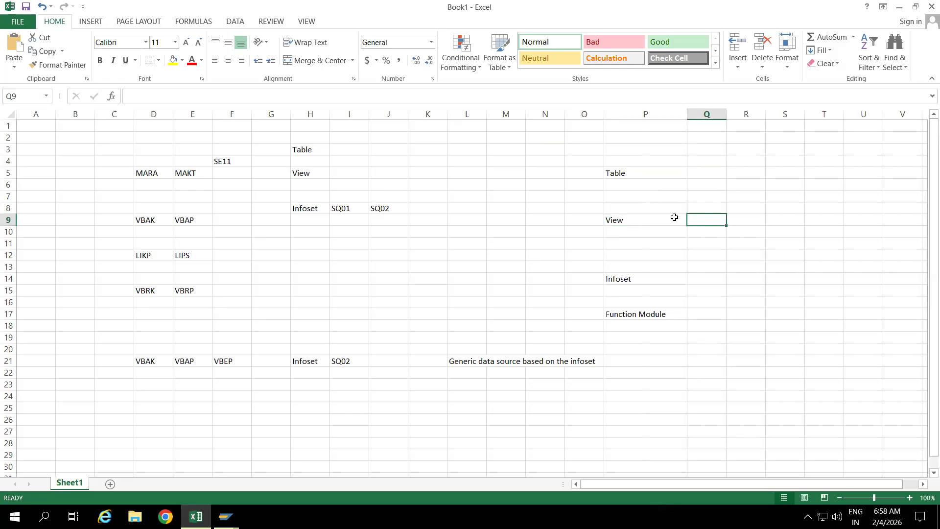
{"action": "left_click", "coordinate": [707, 279]}
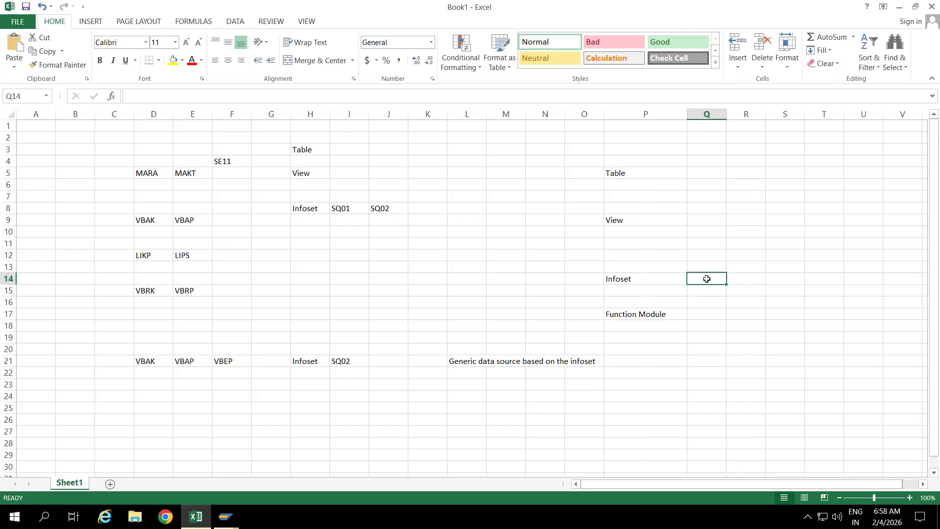
{"action": "left_click_drag", "start_coordinate": [636, 174], "coordinate": [642, 280]}
- Enter "ABAP Logic" in cell Q17 beside Function Module and widen column Q
{"action": "left_click", "coordinate": [695, 310]}
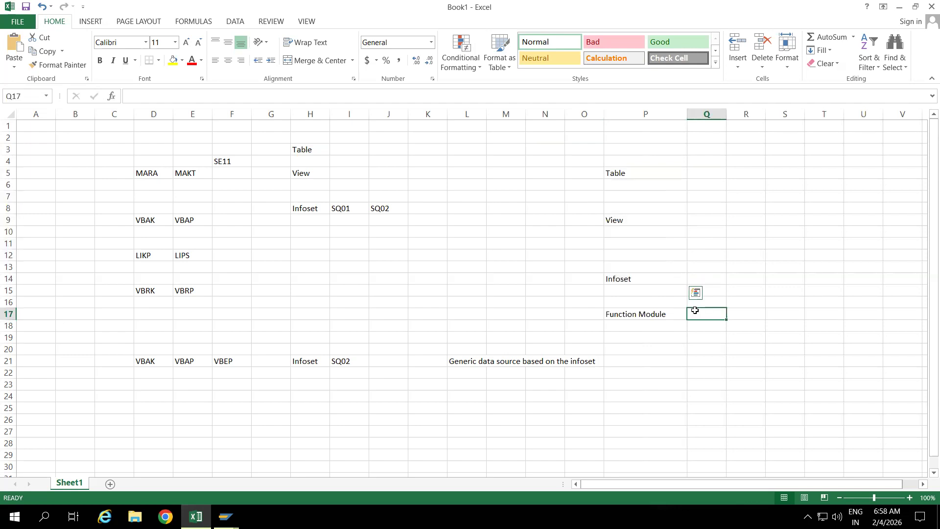
{"action": "type", "text": "B"}
{"action": "key", "text": "BackSpace"}
{"action": "type", "text": "ABAP Logic"}
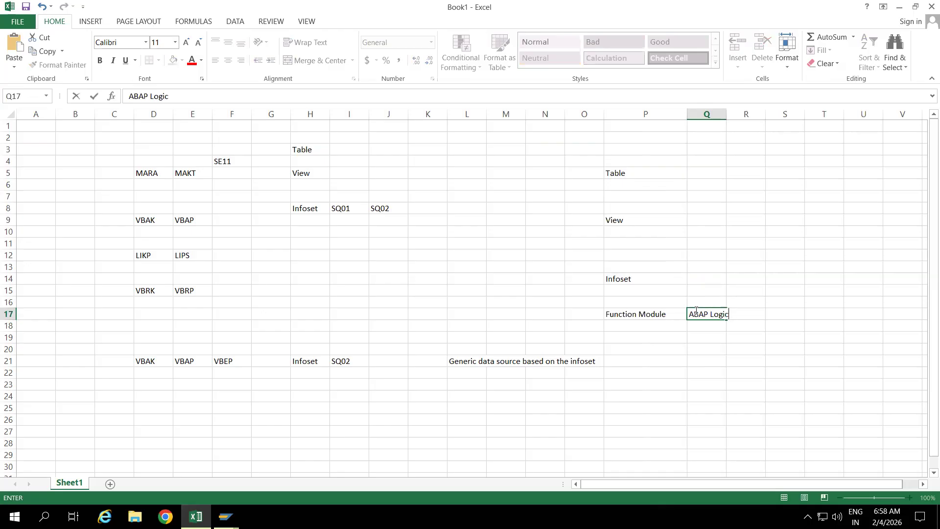
{"action": "left_click", "coordinate": [665, 360]}
{"action": "left_click_drag", "start_coordinate": [727, 108], "coordinate": [767, 109]}
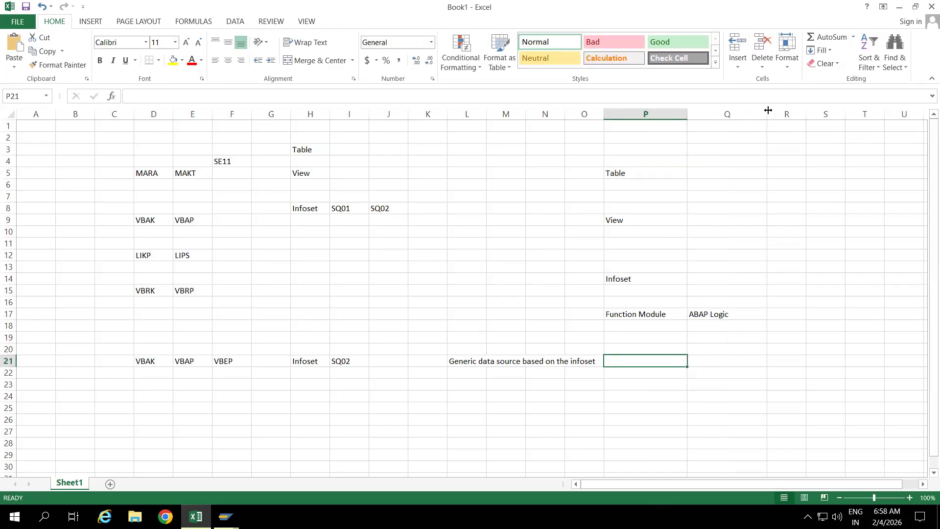
{"action": "left_click", "coordinate": [612, 173]}
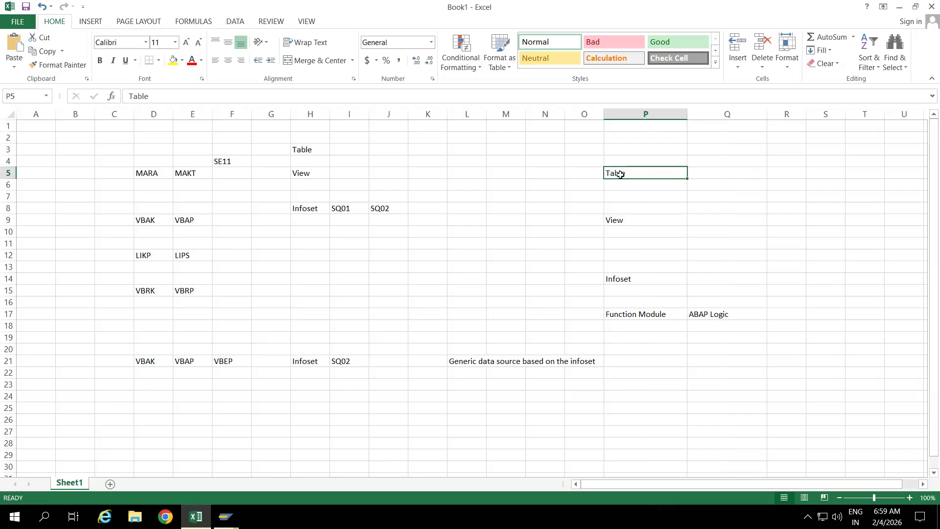
{"action": "left_click", "coordinate": [616, 223]}
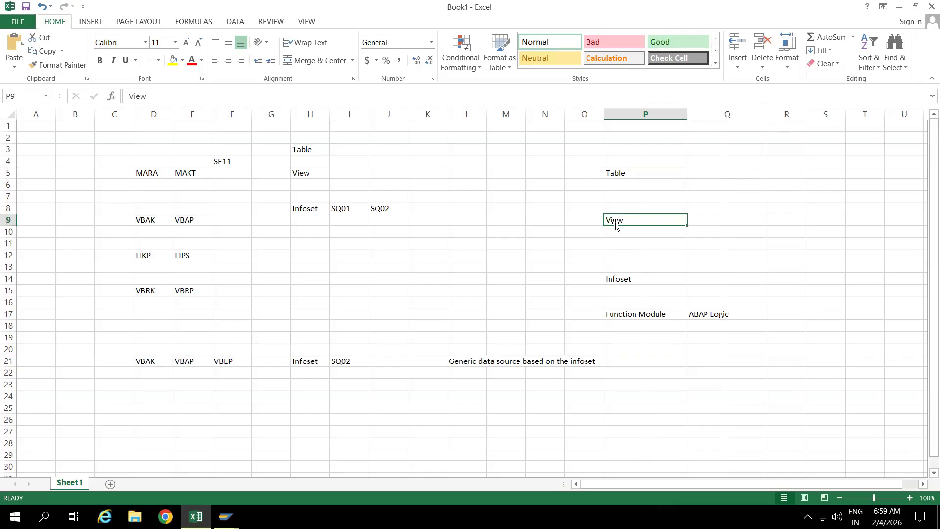
{"action": "left_click", "coordinate": [618, 283]}
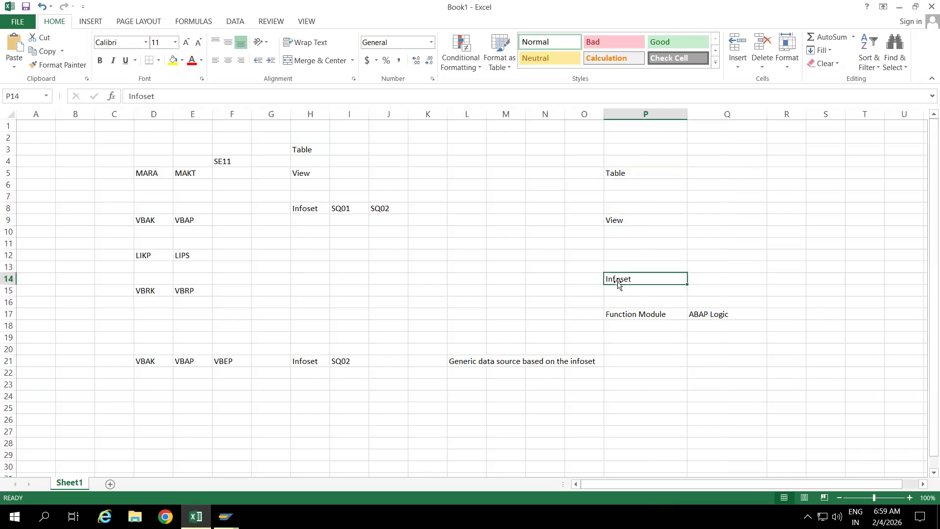
{"action": "left_click", "coordinate": [620, 319]}
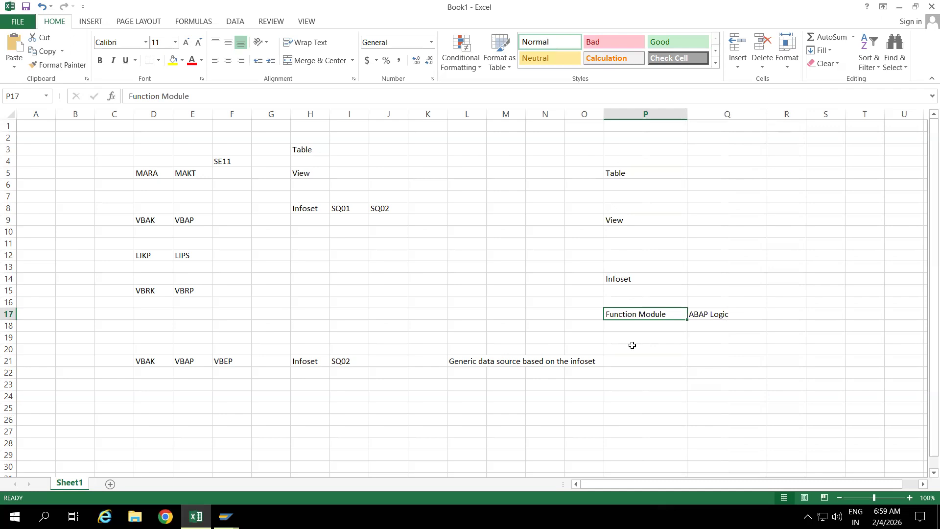
- Enter "100%" in cell R17 beside the ABAP Logic note
{"action": "left_click", "coordinate": [785, 313]}
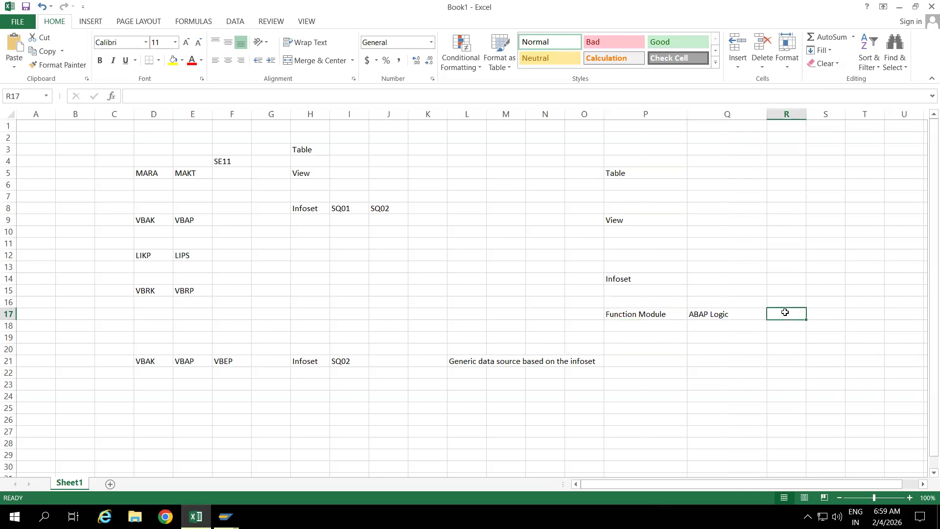
{"action": "type", "text": "100%"}
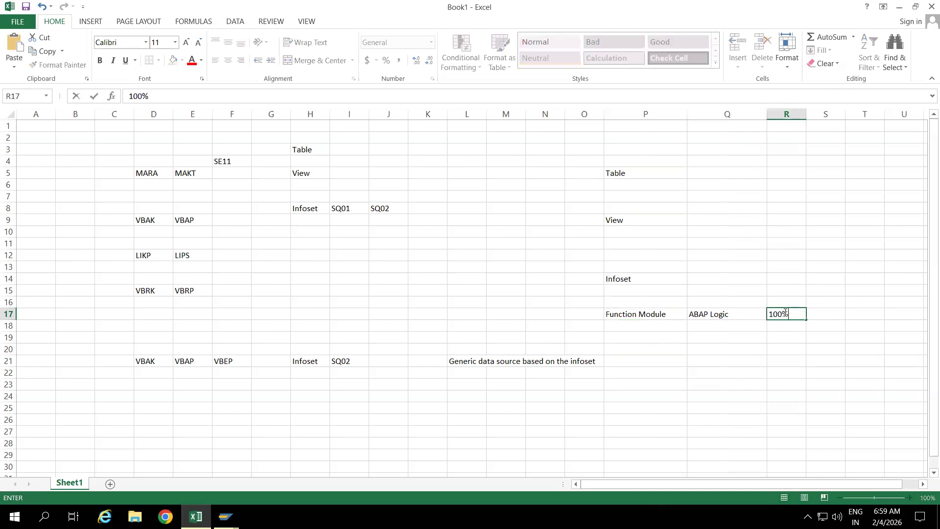
{"action": "left_click", "coordinate": [704, 360]}
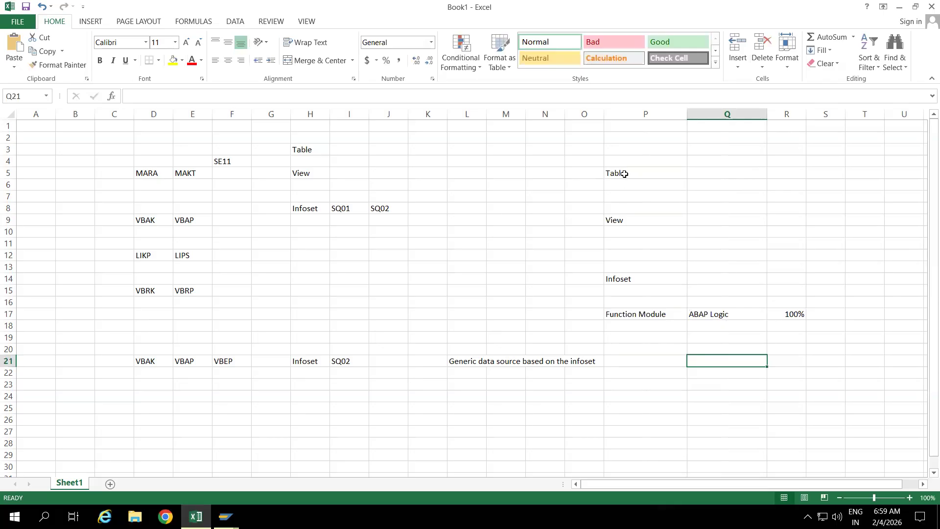
{"action": "left_click_drag", "start_coordinate": [624, 174], "coordinate": [636, 277]}
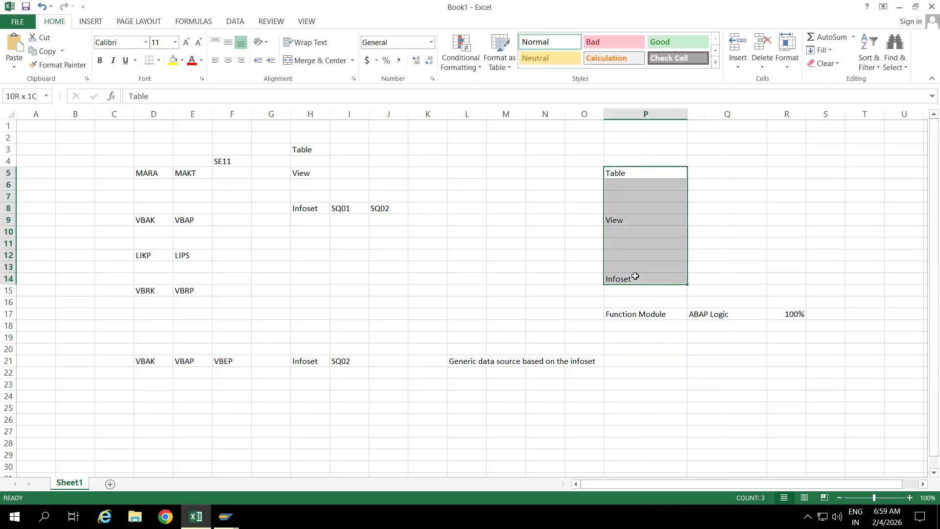
{"action": "left_click", "coordinate": [649, 370]}
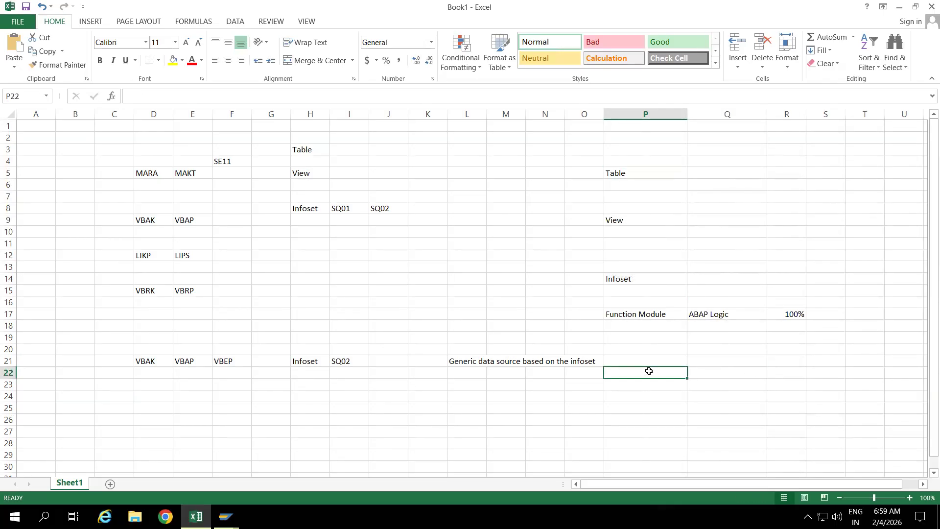
{"action": "left_click", "coordinate": [628, 359]}
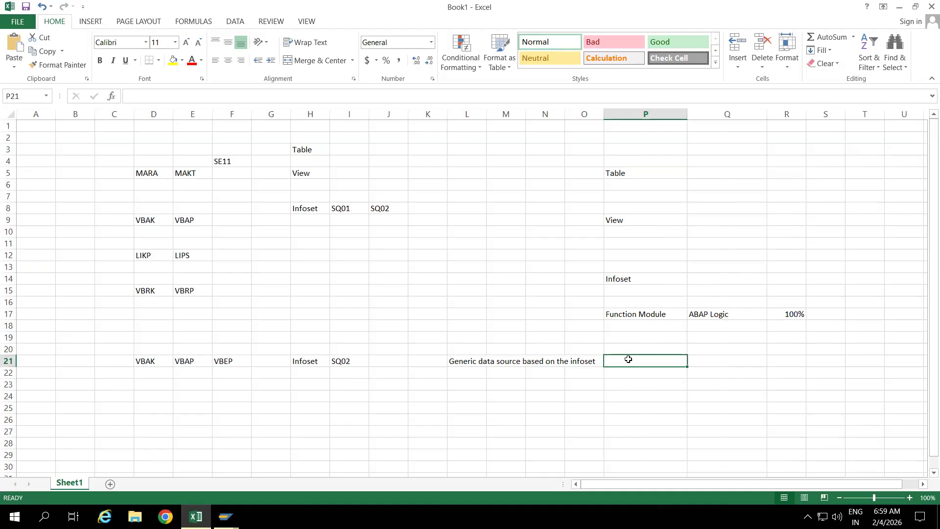
- Switch to SAP, copy the DataSource name and execute the extractor checker (transaction RSA3) for ZDS_ZIS_JOIN_VBAP
{"action": "key", "text": "alt+Tab"}
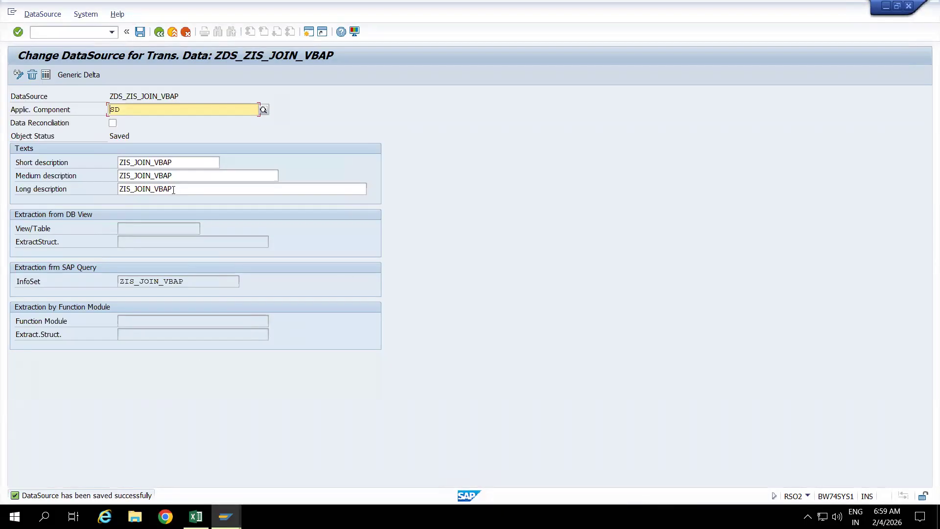
{"action": "left_click_drag", "start_coordinate": [179, 96], "coordinate": [109, 97]}
{"action": "key", "text": "ctrl+c"}
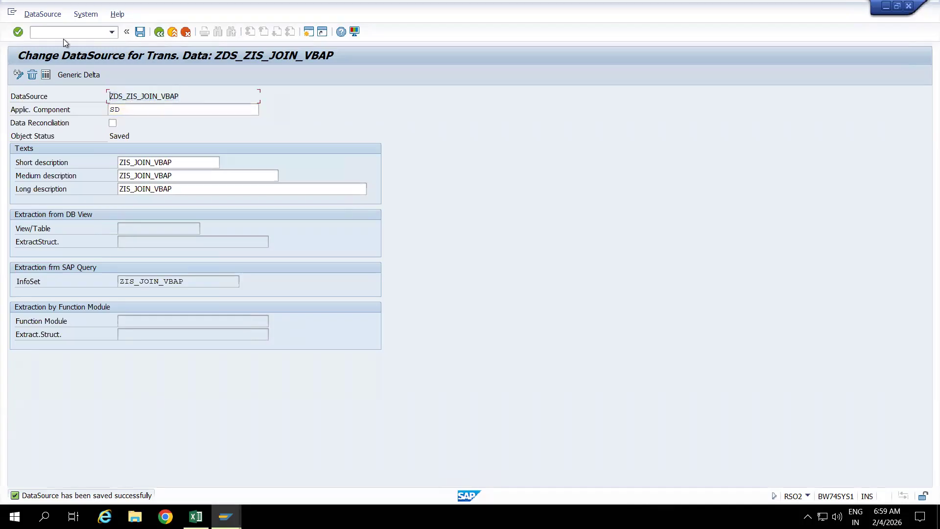
{"action": "left_click", "coordinate": [62, 32]}
{"action": "type", "text": "/nrsa3"}
{"action": "key", "text": "Return"}
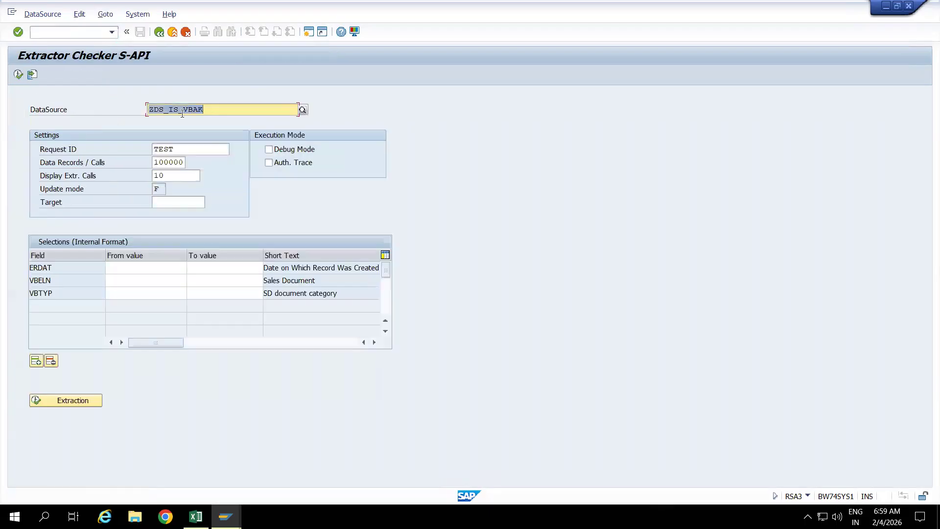
{"action": "key", "text": "ctrl+v"}
{"action": "key", "text": "Return"}
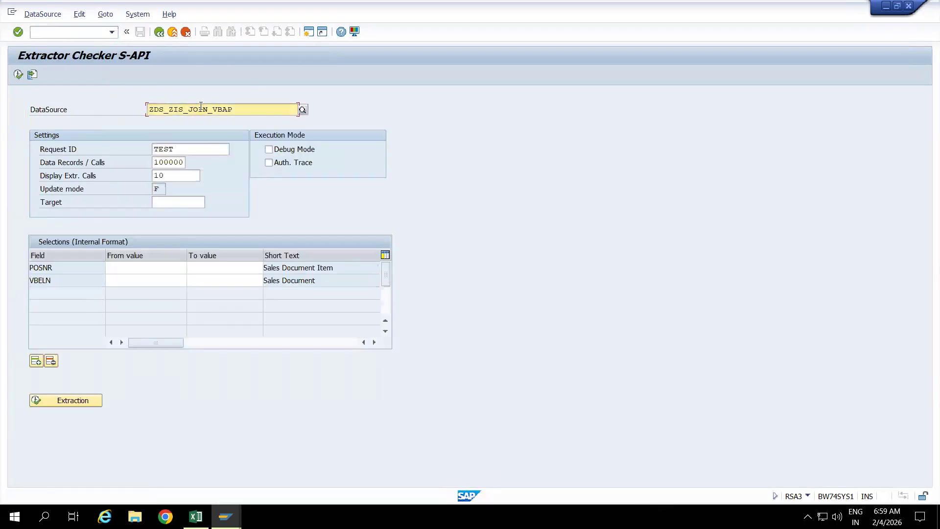
{"action": "left_click", "coordinate": [23, 73]}
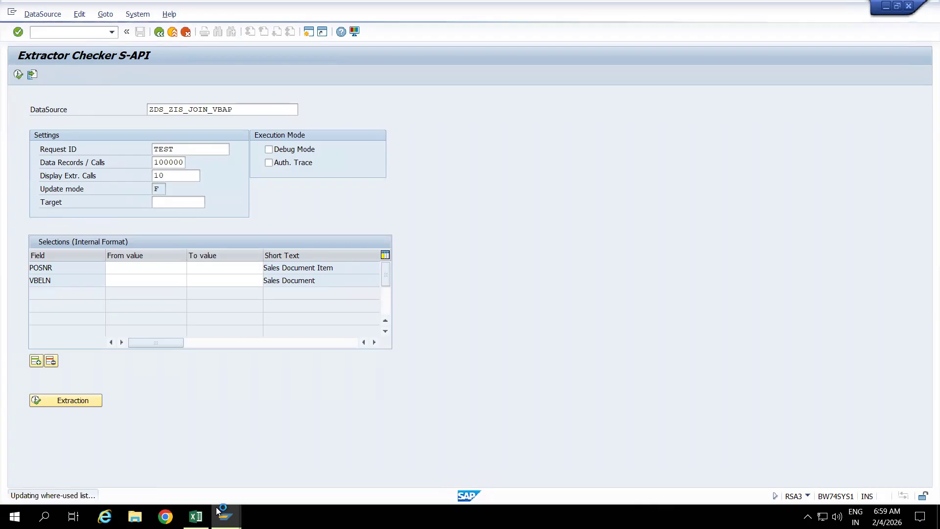
- Log on to the BWonHANA system from SAP Logon with the user name and account password
{"action": "mouse_move", "coordinate": [225, 517]}
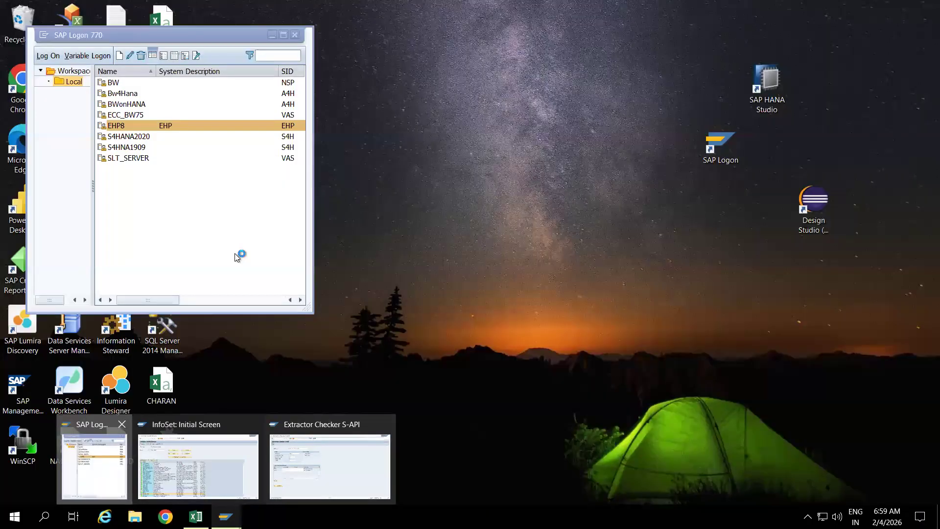
{"action": "left_click", "coordinate": [94, 465]}
{"action": "left_click", "coordinate": [134, 104]}
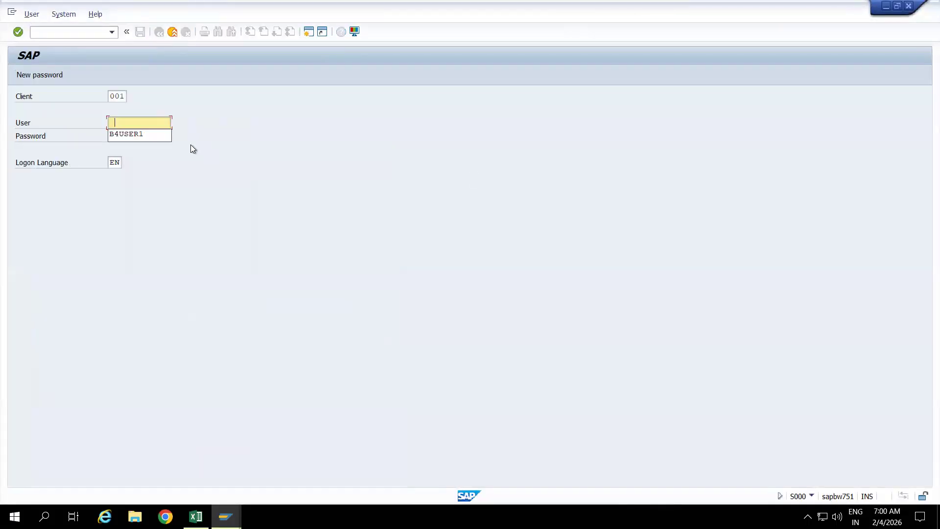
{"action": "left_click", "coordinate": [133, 135]}
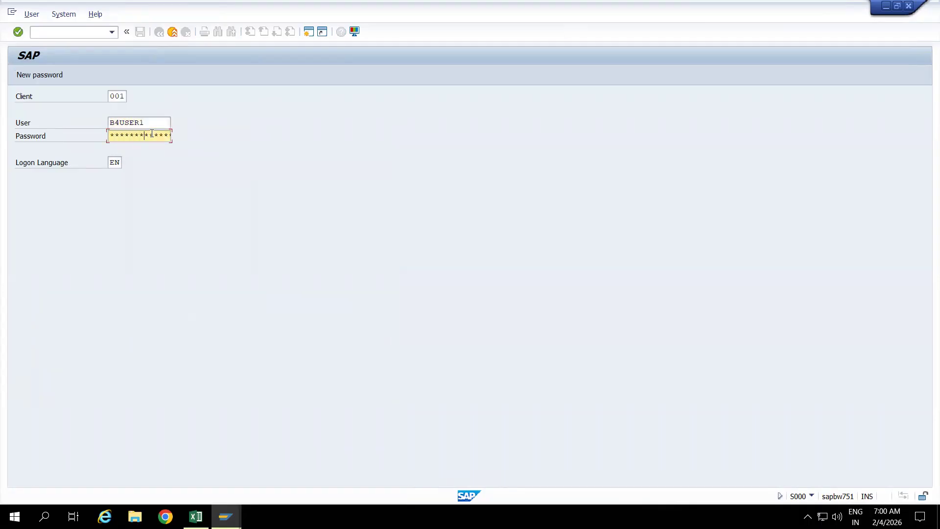
{"action": "key", "text": "Return"}
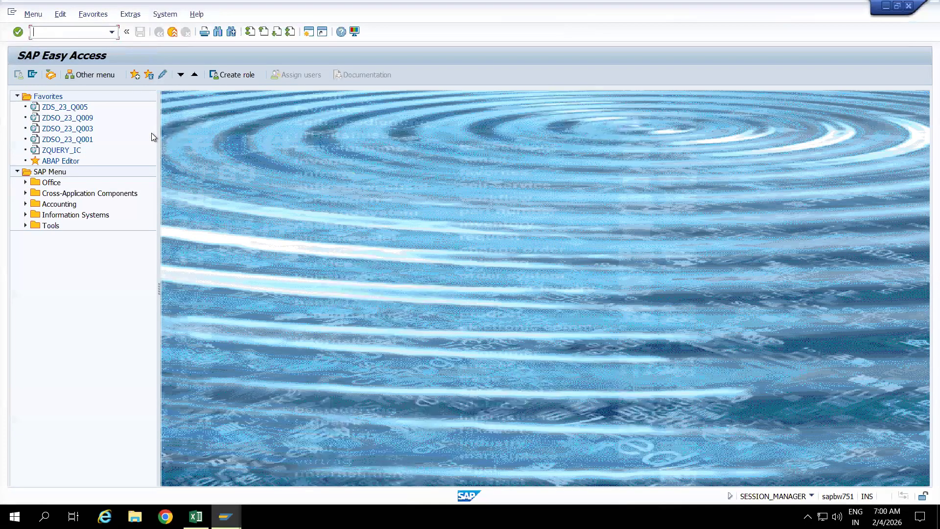
- Open the DataSource Repository (transaction RSDS) and specify DataSource ZDS_ZIS_JOIN_VBAP with source system T90CLNT090
{"action": "type", "text": "RSDS"}
{"action": "key", "text": "Return"}
{"action": "type", "text": "ZDS_ZIS_JOIN_VBAP"}
{"action": "left_click", "coordinate": [145, 137]}
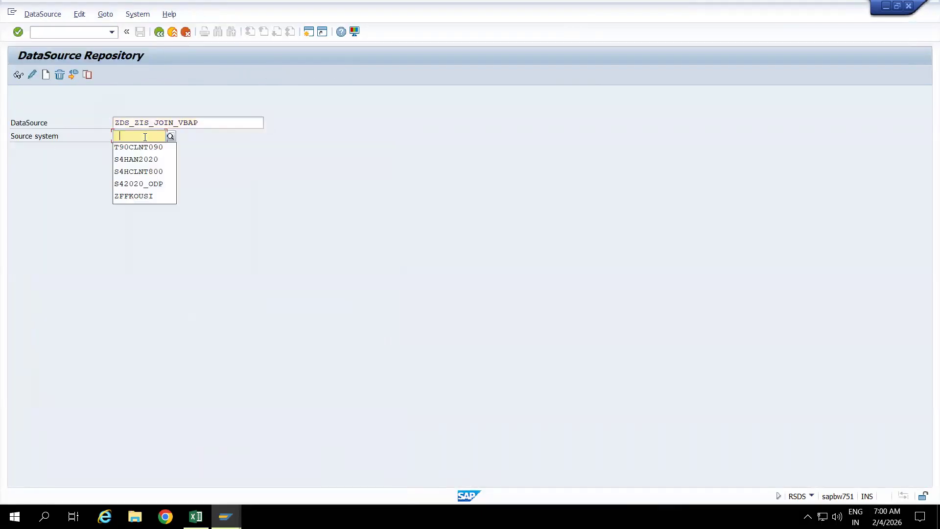
{"action": "left_click", "coordinate": [137, 147]}
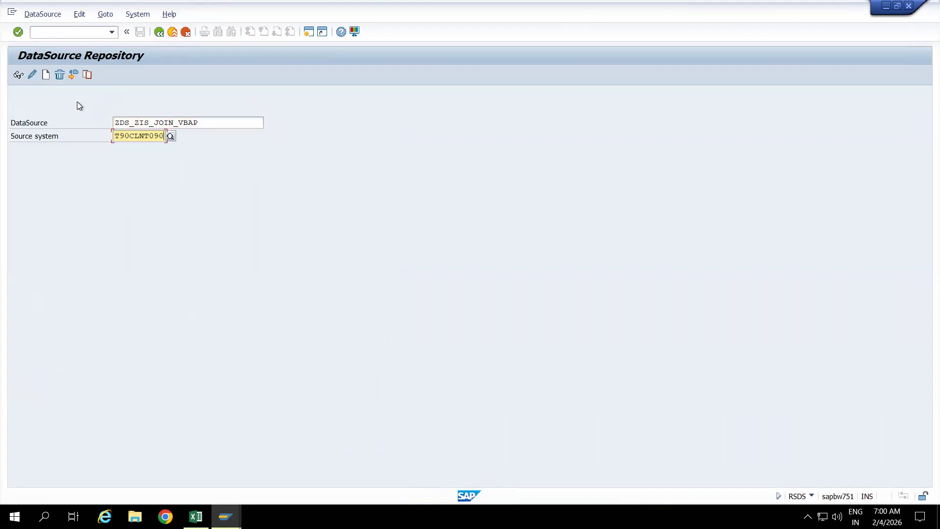
- Replicate the DataSource for active and content versions, and accept its creation as an RSDS DataSource
{"action": "left_click", "coordinate": [39, 14]}
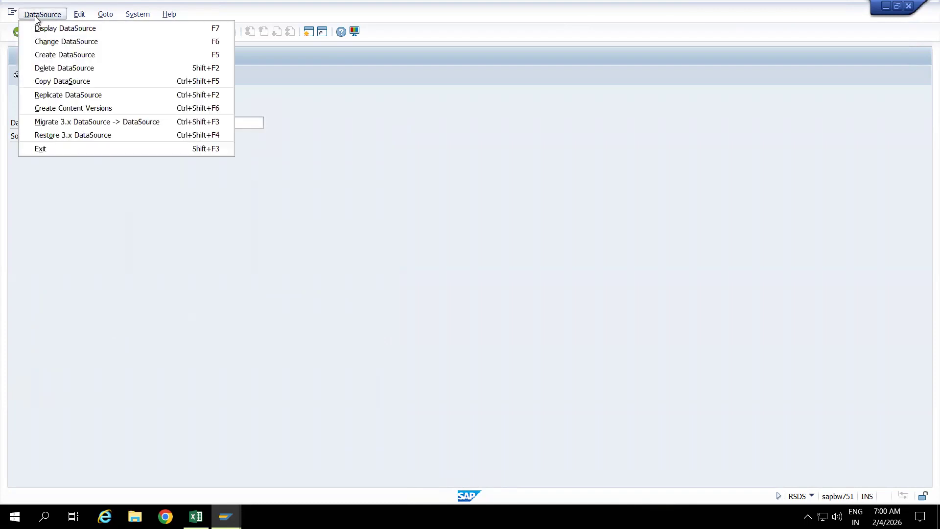
{"action": "left_click", "coordinate": [48, 96]}
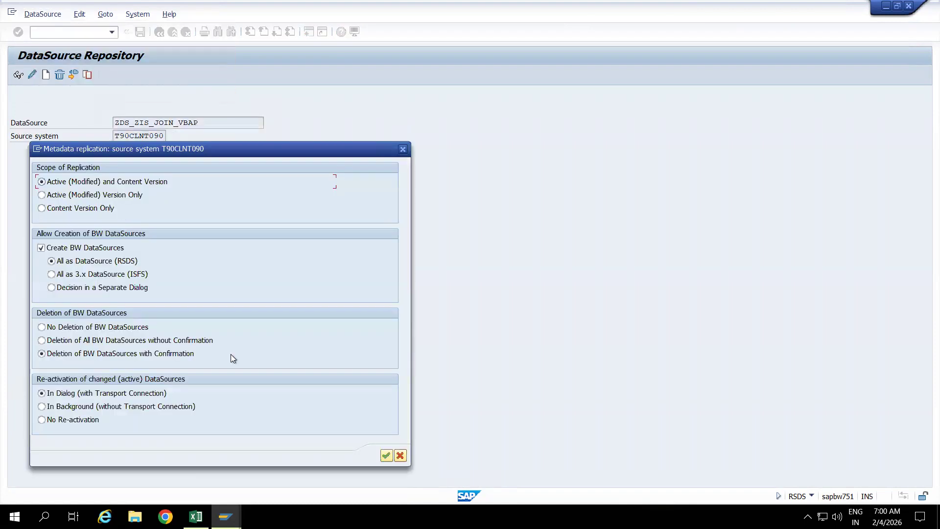
{"action": "left_click_drag", "start_coordinate": [319, 150], "coordinate": [396, 94]}
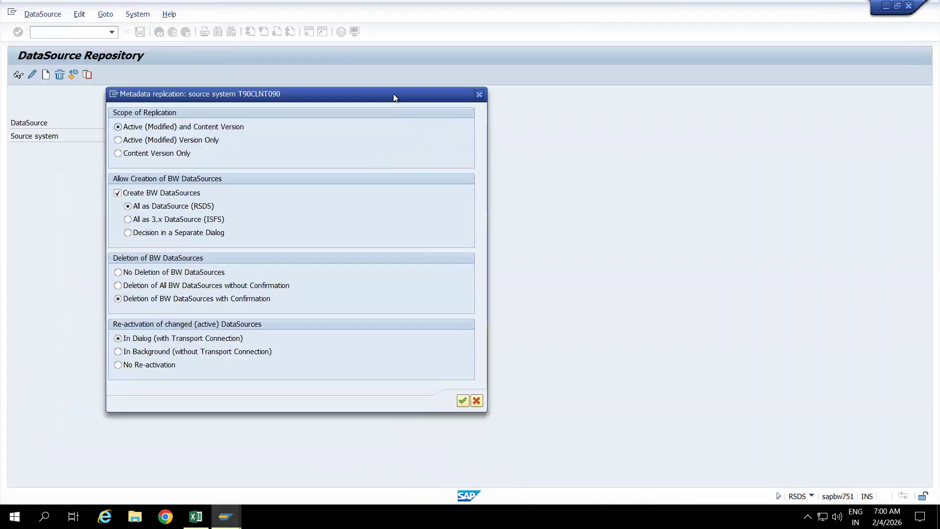
{"action": "left_click", "coordinate": [463, 400]}
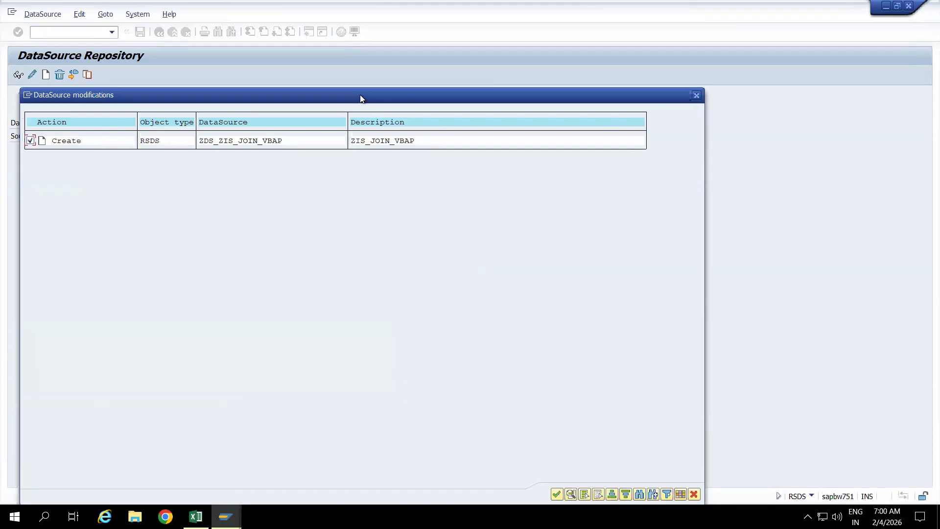
{"action": "left_click_drag", "start_coordinate": [361, 96], "coordinate": [376, 43]}
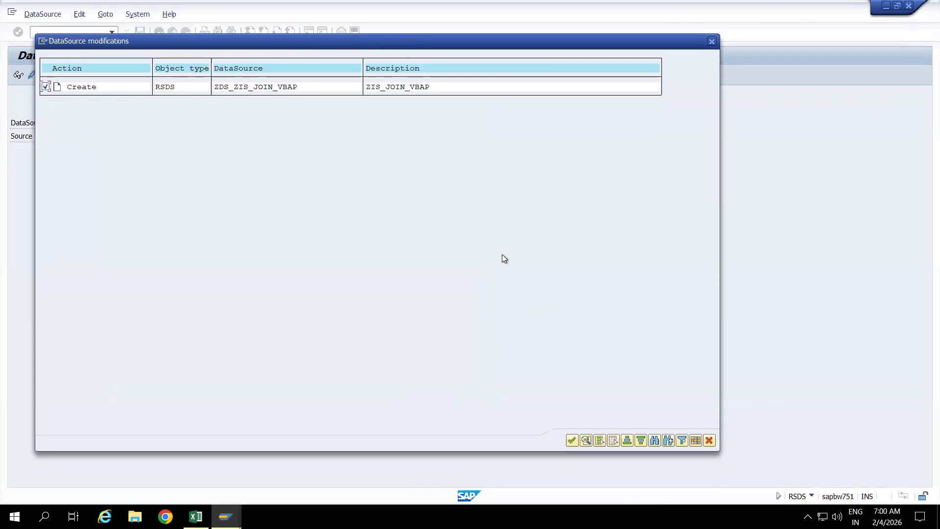
{"action": "left_click", "coordinate": [572, 440]}
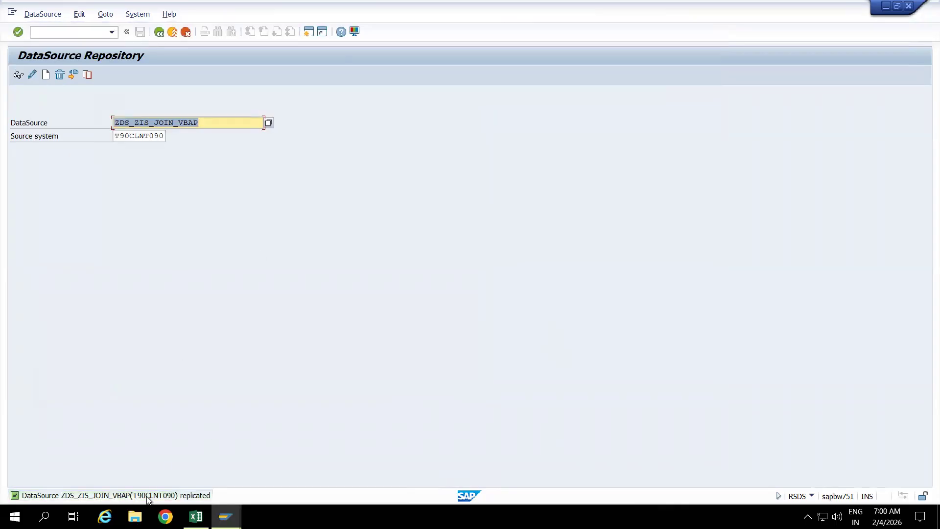
- Go to the Data Warehousing Workbench (transaction RSA1) and dismiss the information message
{"action": "left_click", "coordinate": [65, 30]}
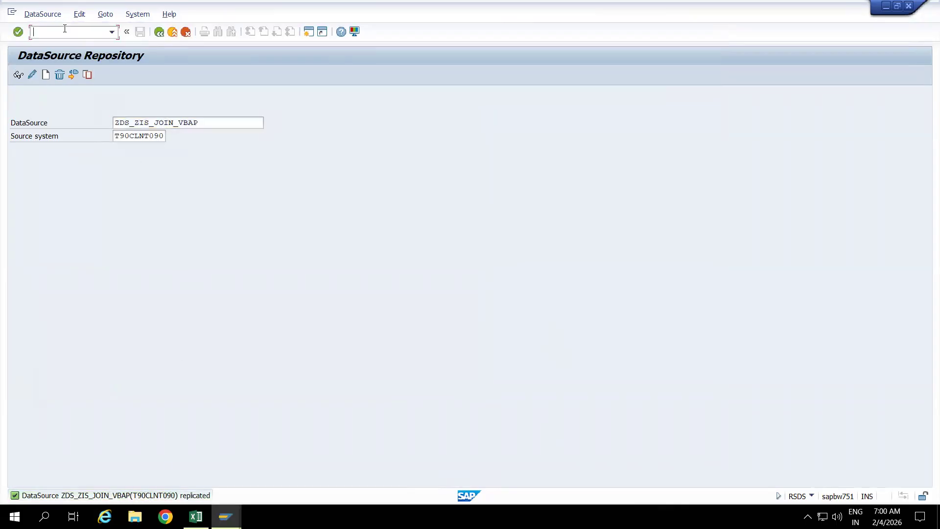
{"action": "type", "text": "/nrsa1"}
{"action": "key", "text": "Return"}
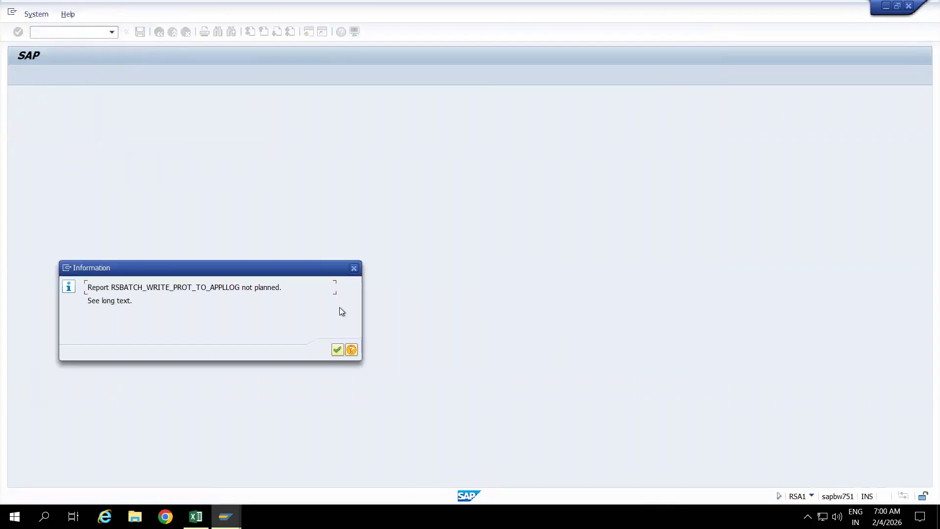
{"action": "left_click", "coordinate": [337, 349]}
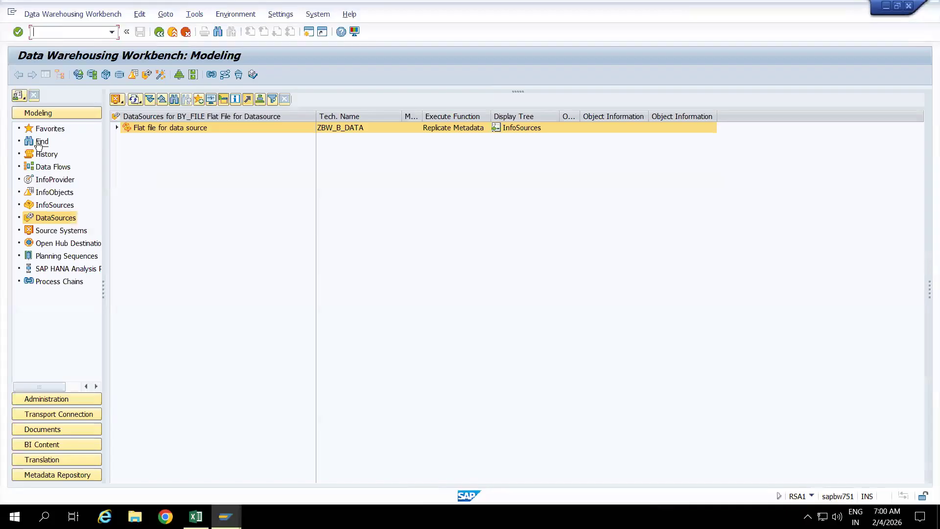
- Search the workbench for ZDS_ZIS_JOIN_VBAP in descriptions only, limited to the DataSources object type
{"action": "left_click", "coordinate": [39, 142]}
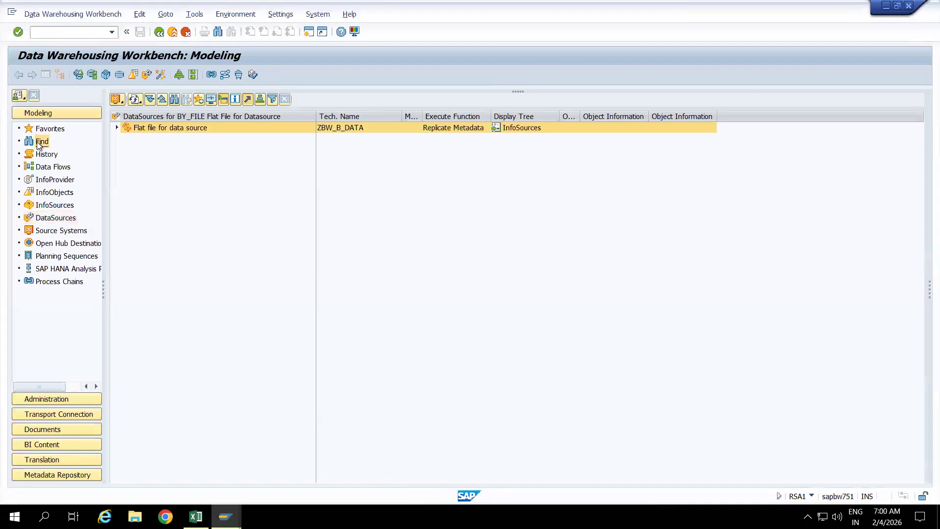
{"action": "type", "text": "ZDS_ZIS_JOIN_VBAP"}
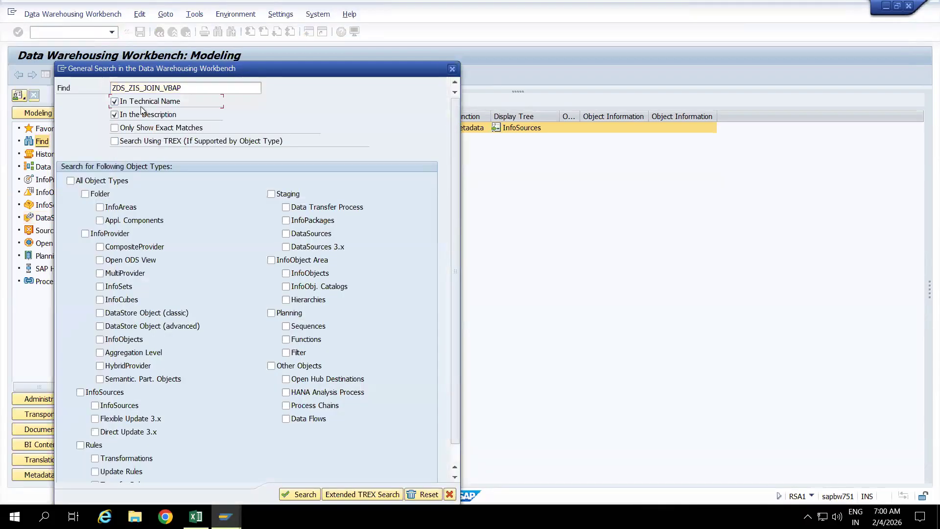
{"action": "left_click", "coordinate": [142, 106]}
{"action": "left_click", "coordinate": [289, 209]}
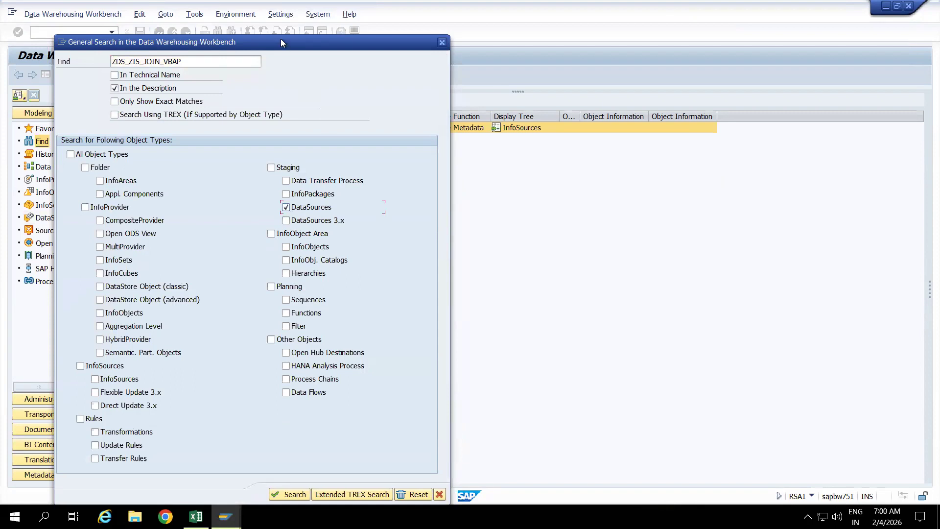
{"action": "left_click_drag", "start_coordinate": [280, 39], "coordinate": [283, 3]}
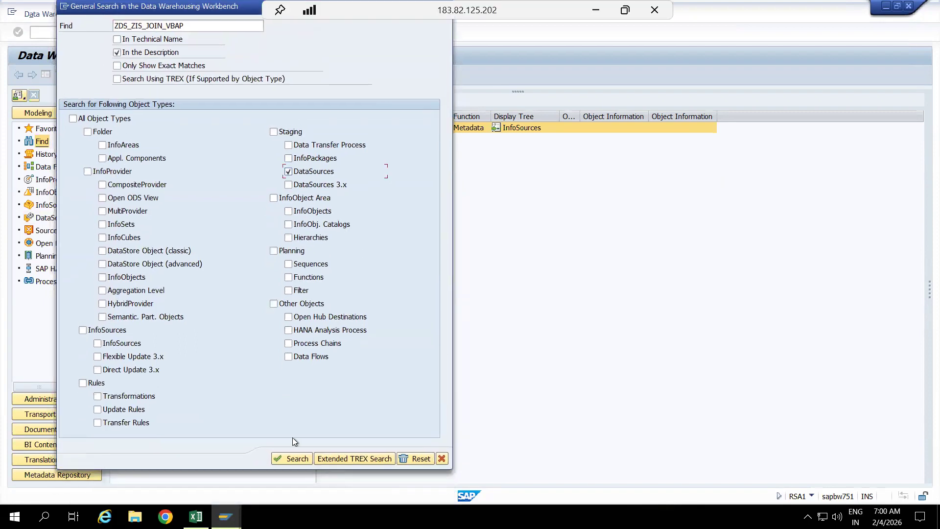
{"action": "key", "text": "Return"}
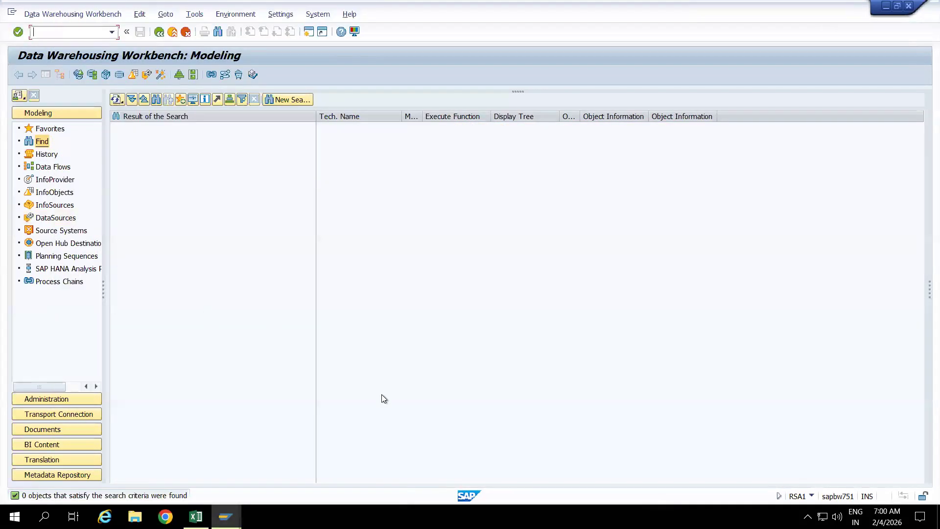
{"action": "left_click", "coordinate": [42, 143]}
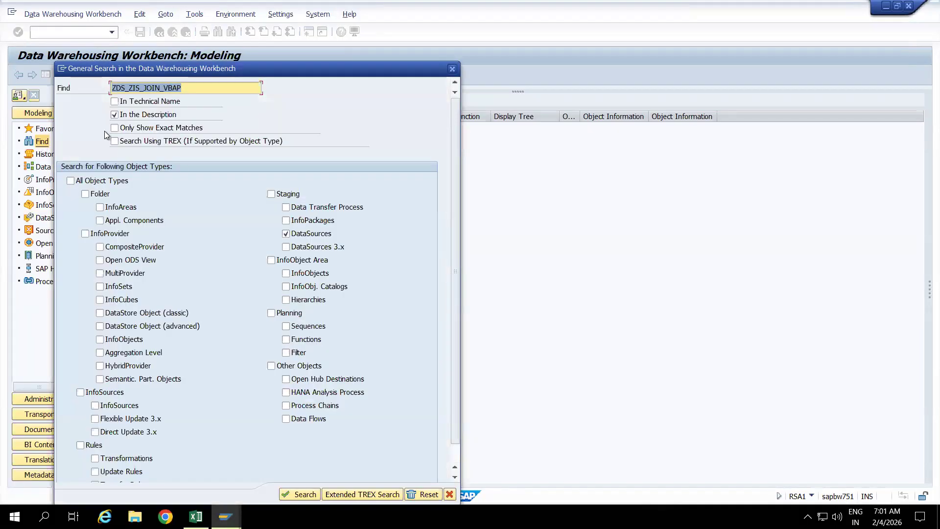
{"action": "left_click", "coordinate": [294, 494]}
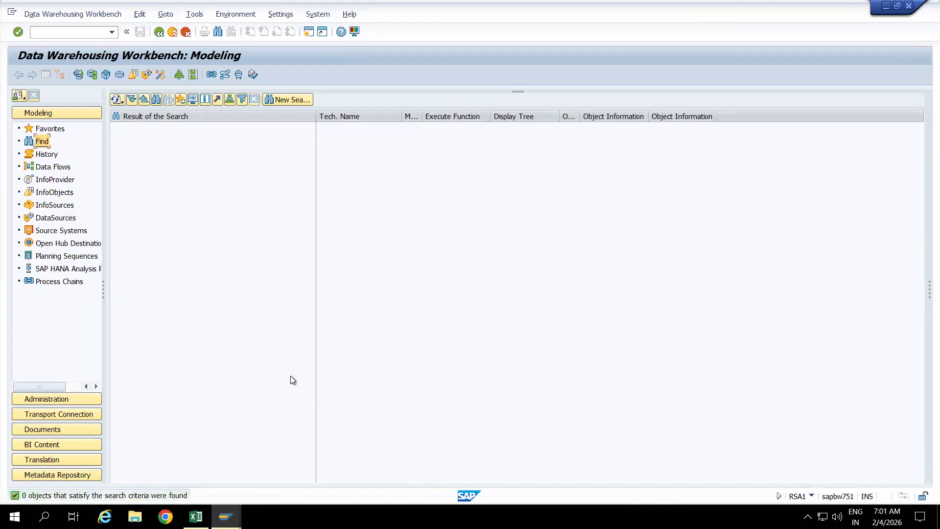
- Repeat the DataSource search for ZDS_ZIS_JOIN_VBAP with technical names included in the match
{"action": "left_click", "coordinate": [42, 143]}
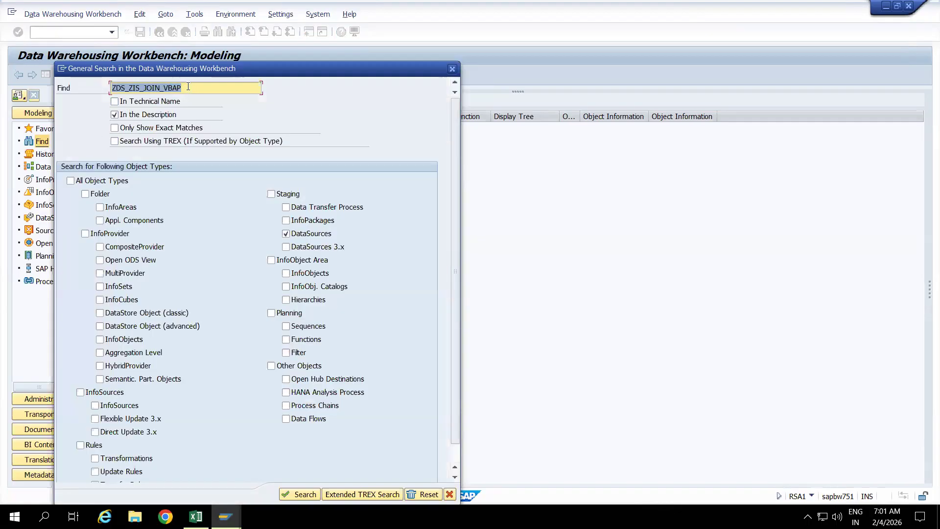
{"action": "left_click", "coordinate": [195, 87]}
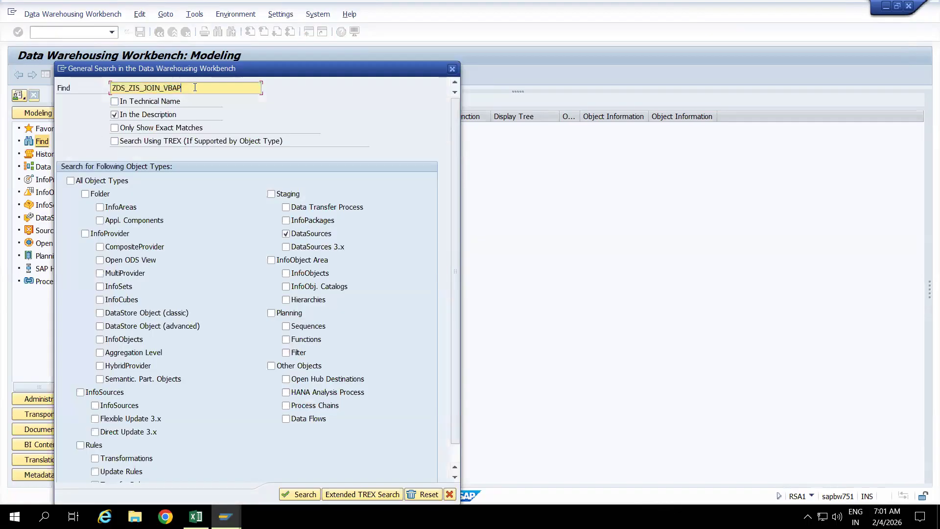
{"action": "left_click", "coordinate": [132, 101]}
{"action": "left_click", "coordinate": [302, 494]}
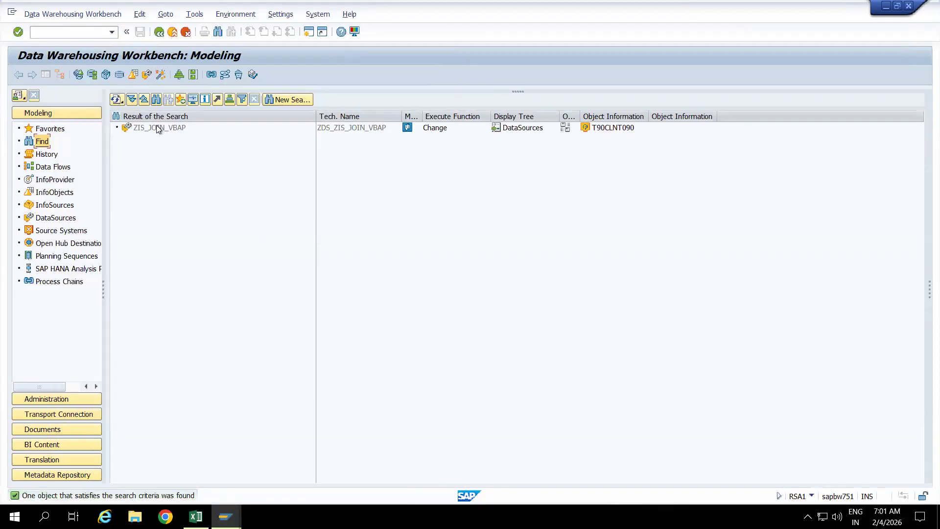
{"action": "left_click", "coordinate": [157, 127]}
{"action": "left_click", "coordinate": [41, 142]}
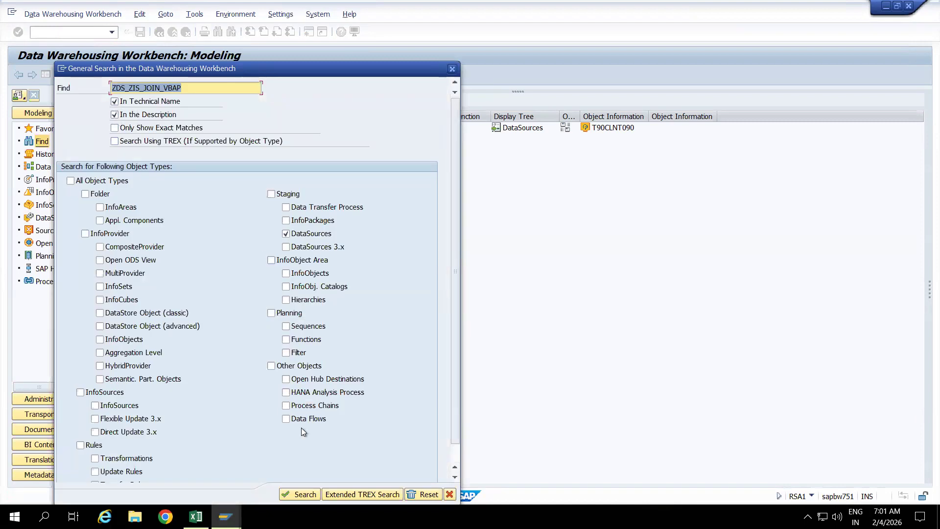
{"action": "left_click", "coordinate": [298, 494]}
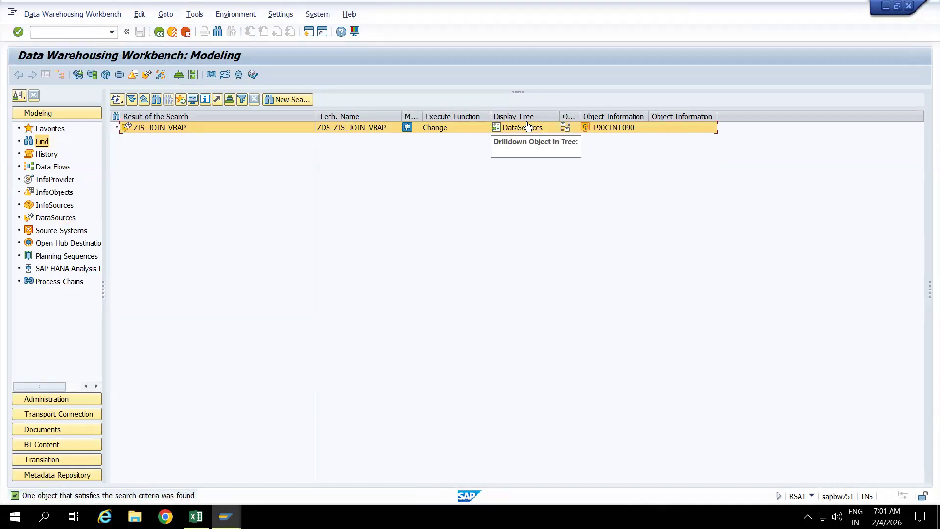
- Open DataSource ZDS_ZIS_JOIN_VBAP in change mode, activate it and return to the search result
{"action": "mouse_move", "coordinate": [406, 129]}
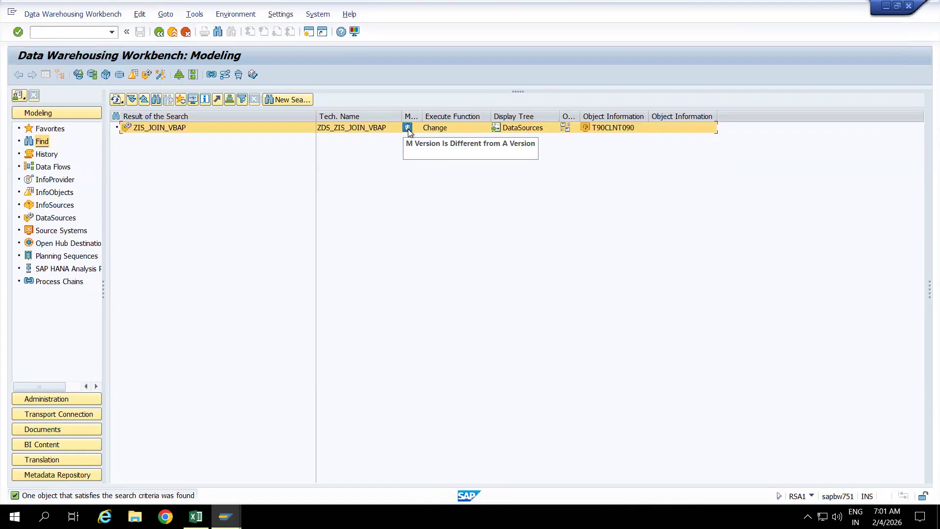
{"action": "double_click", "coordinate": [339, 128]}
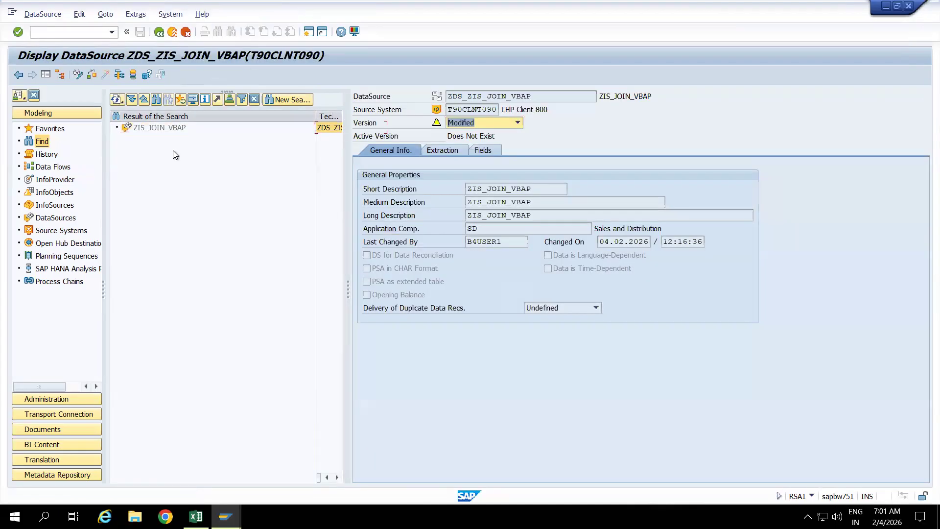
{"action": "left_click", "coordinate": [78, 75]}
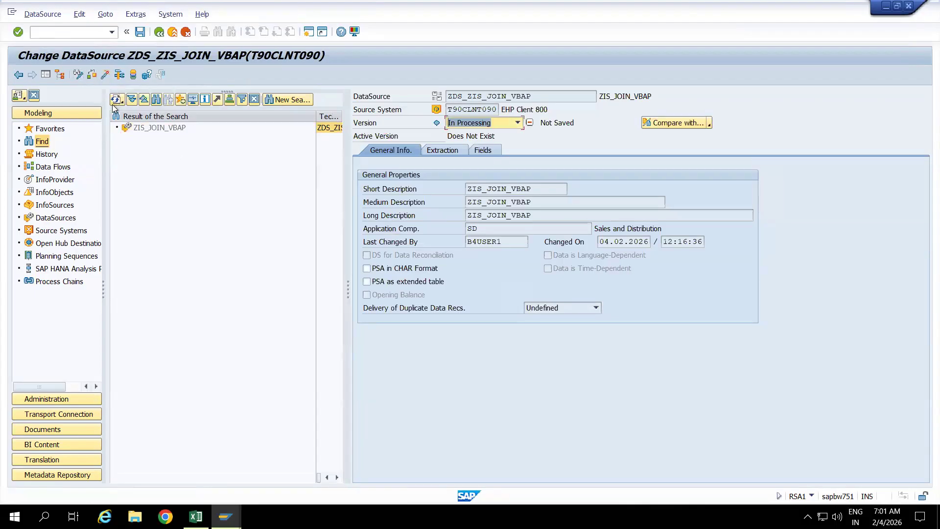
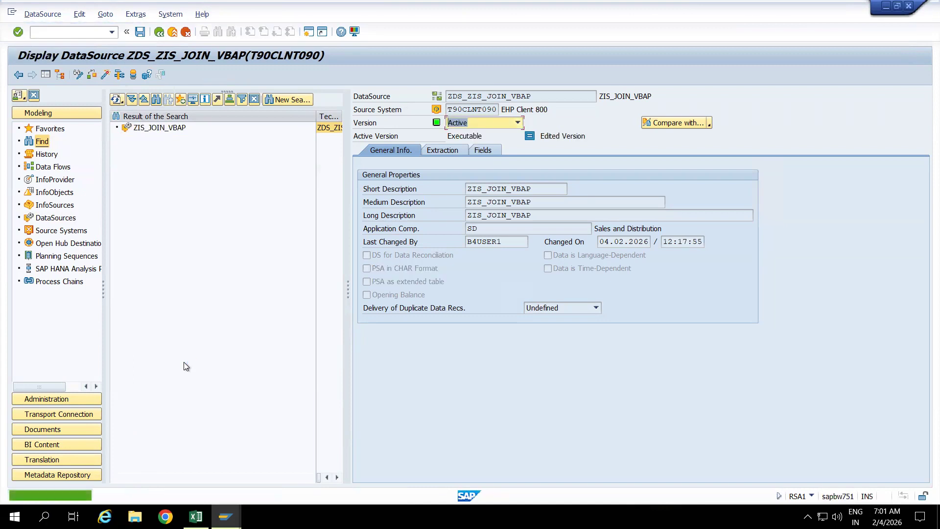
{"action": "left_click", "coordinate": [173, 33]}
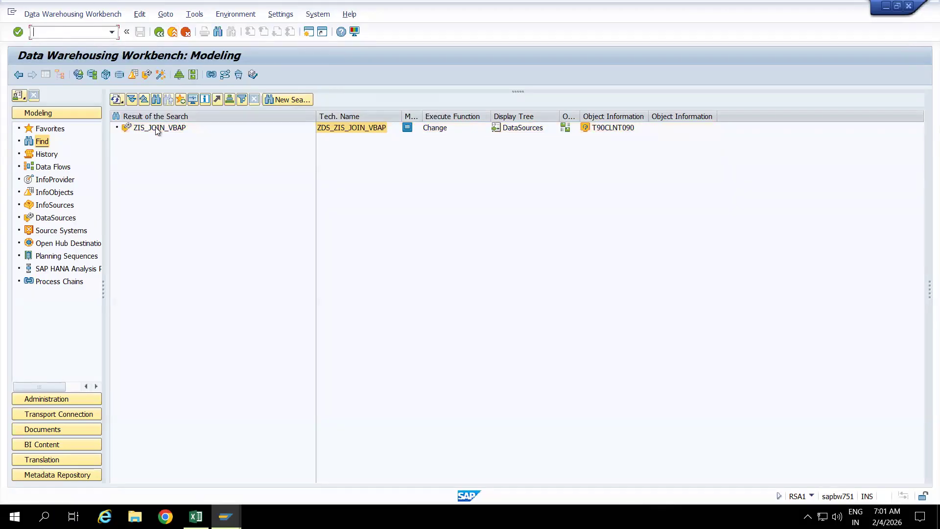
- Create an InfoPackage with the description "Full" for the ZIS_JOIN_VBAP DataSource
{"action": "left_click", "coordinate": [156, 127]}
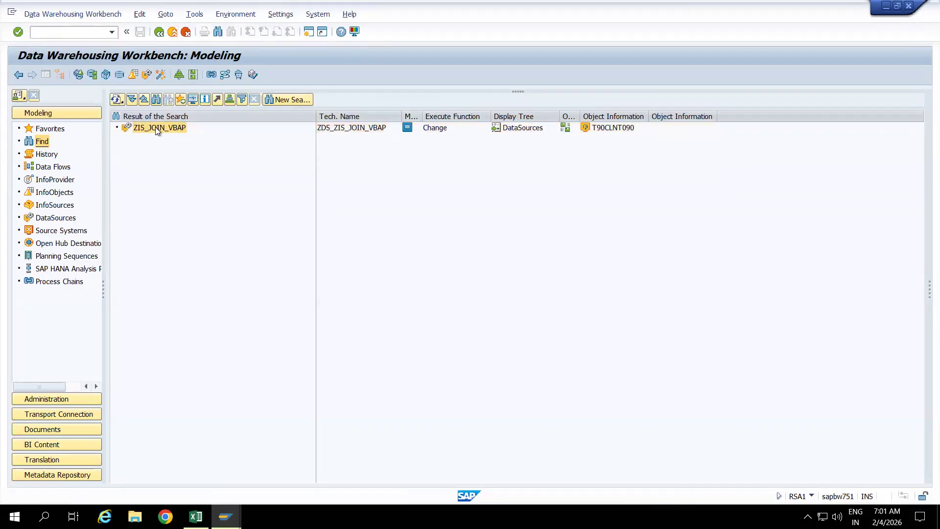
{"action": "right_click", "coordinate": [155, 127]}
{"action": "left_click", "coordinate": [192, 309]}
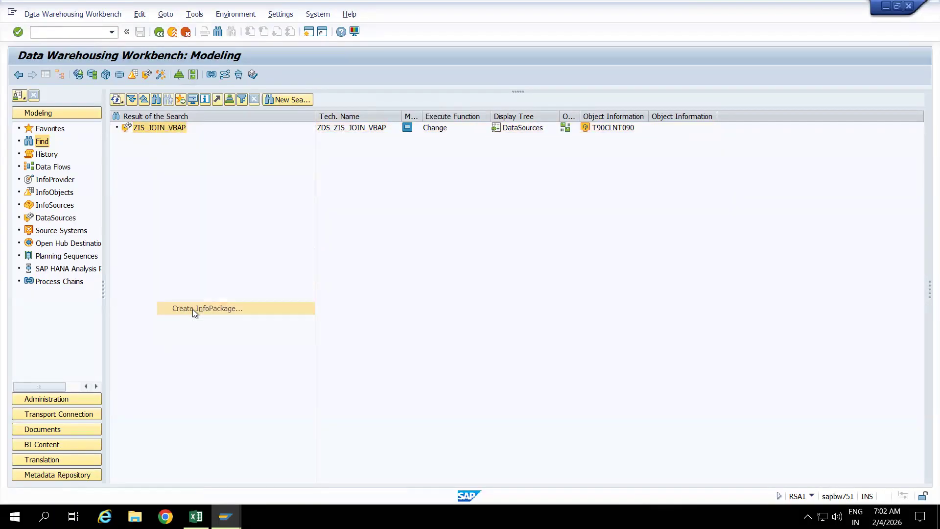
{"action": "type", "text": "Full"}
{"action": "key", "text": "Return"}
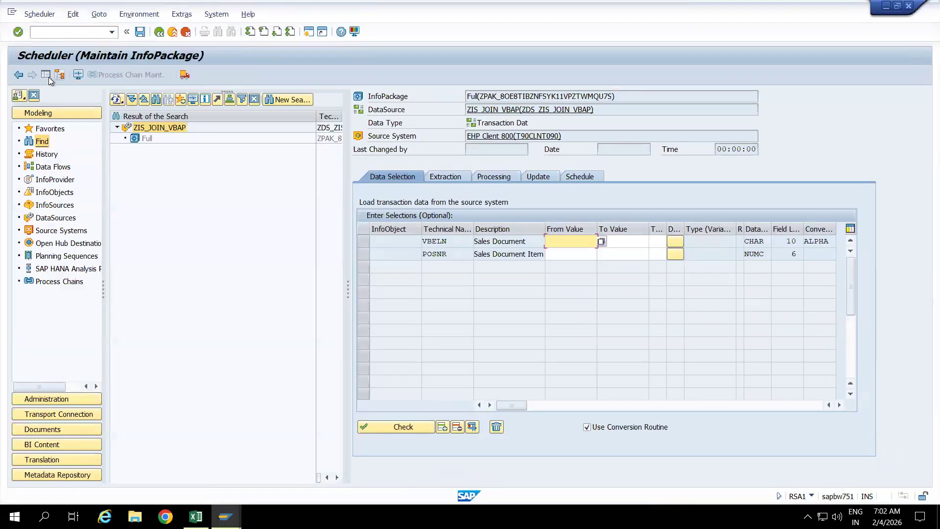
- Start the InfoPackage's data load immediately and open its load monitor
{"action": "left_click", "coordinate": [48, 77]}
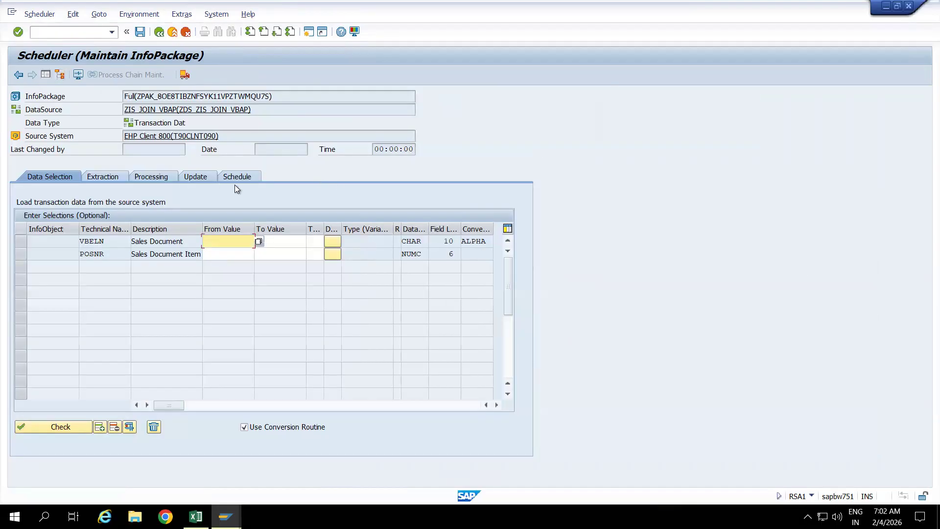
{"action": "left_click", "coordinate": [245, 178]}
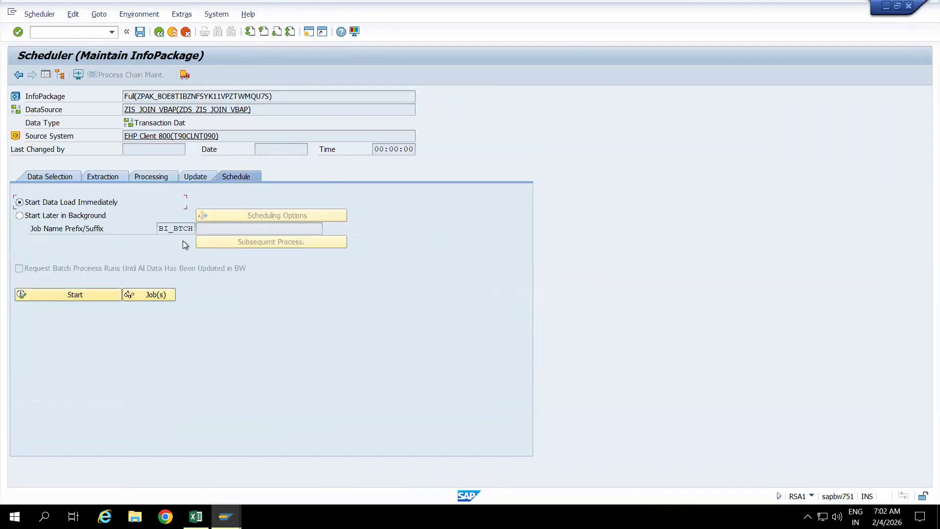
{"action": "left_click", "coordinate": [108, 294]}
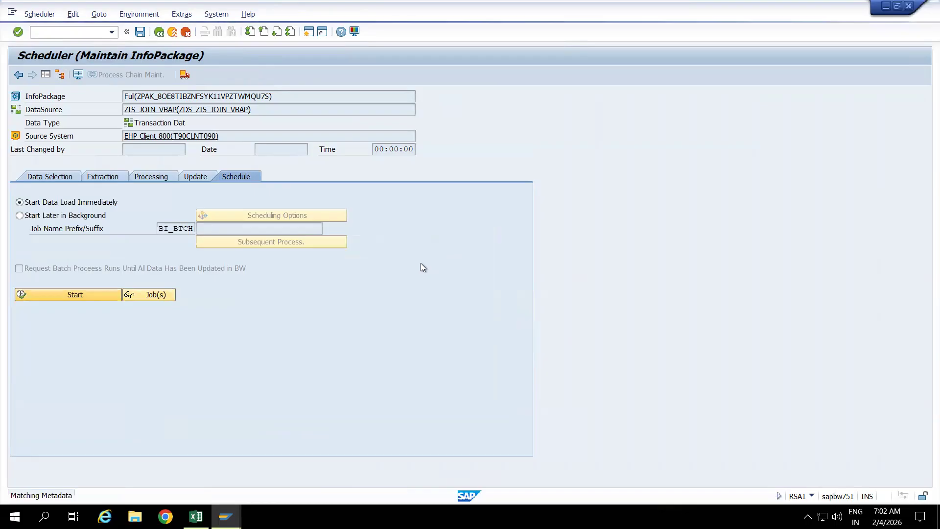
{"action": "left_click", "coordinate": [78, 75]}
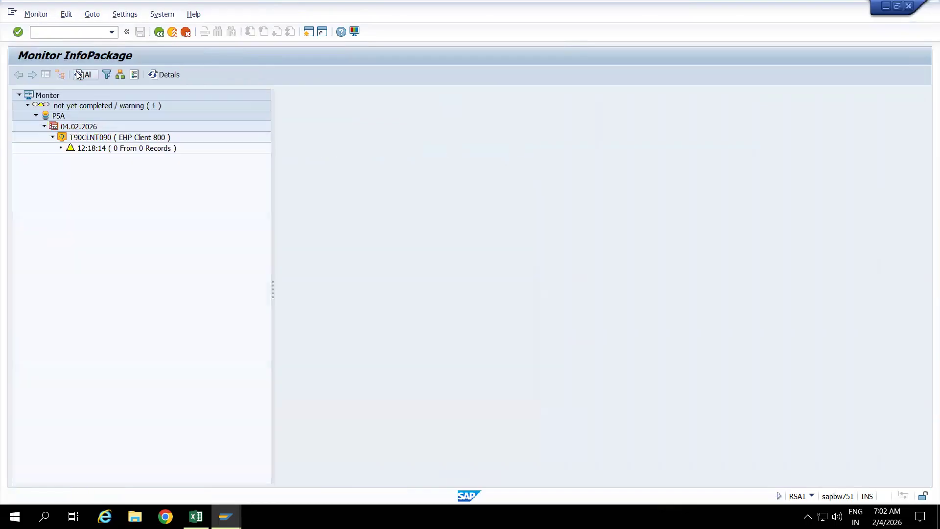
- Refresh the load monitor repeatedly and check the status and record count of the running PSA load request from T90CLNT090
{"action": "left_click", "coordinate": [133, 148]}
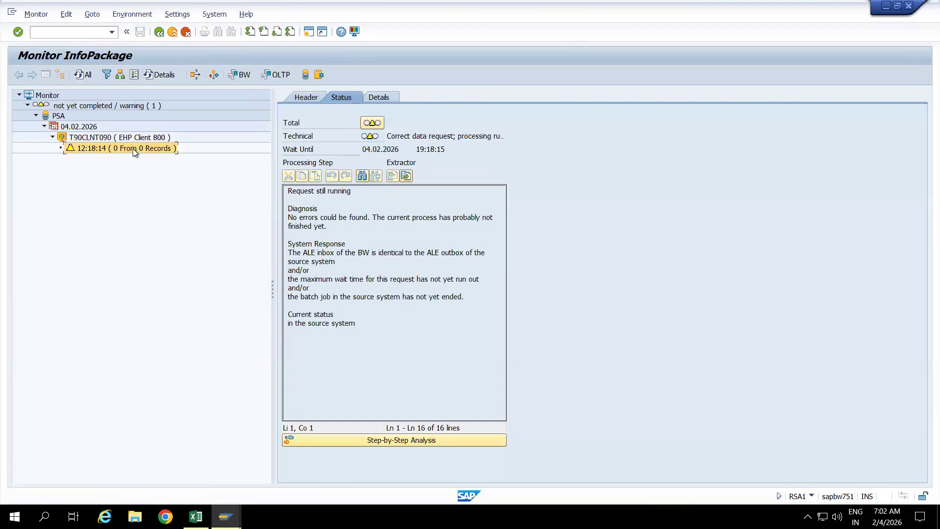
{"action": "left_click", "coordinate": [83, 75]}
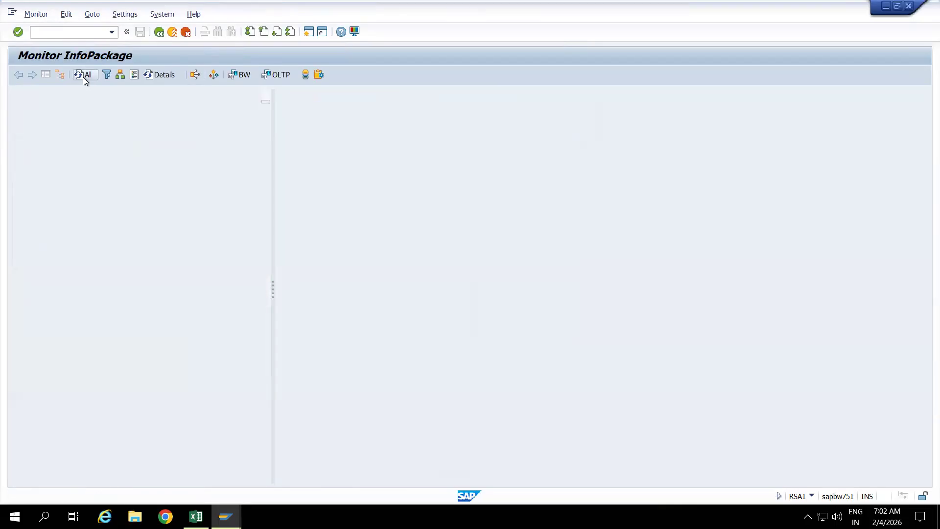
{"action": "left_click", "coordinate": [126, 146]}
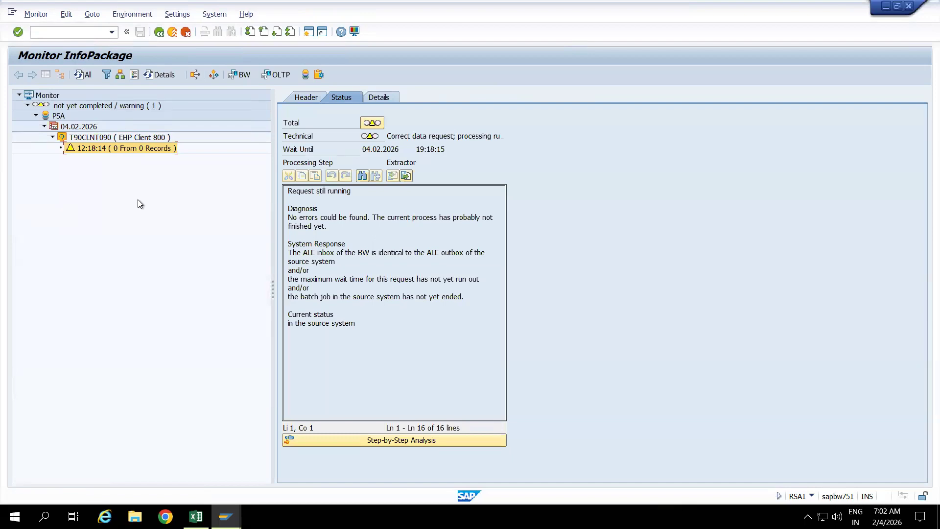
{"action": "left_click", "coordinate": [79, 75]}
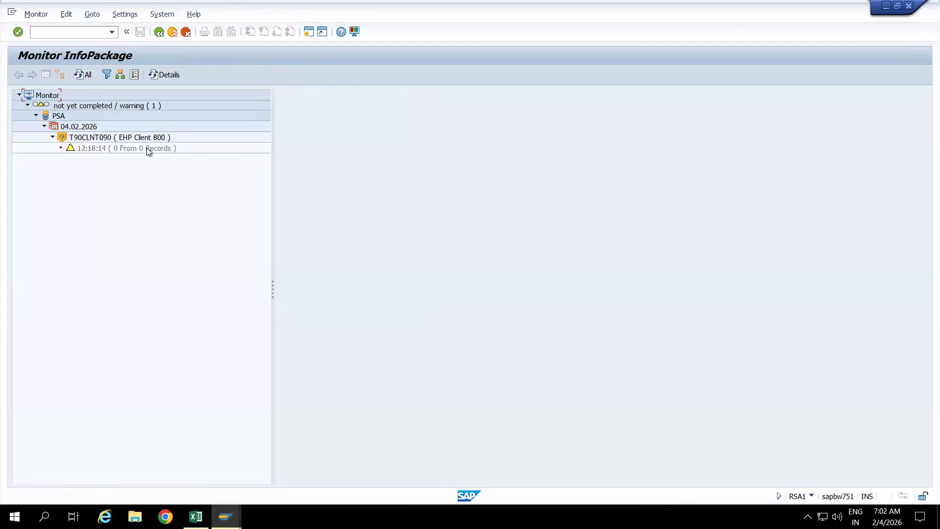
{"action": "left_click", "coordinate": [146, 148]}
{"action": "left_click", "coordinate": [78, 75]}
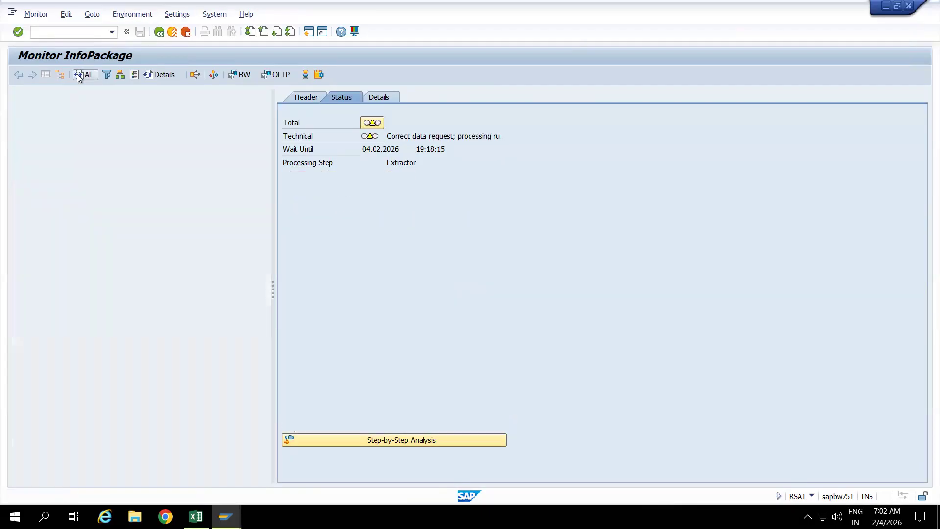
{"action": "left_click", "coordinate": [125, 148]}
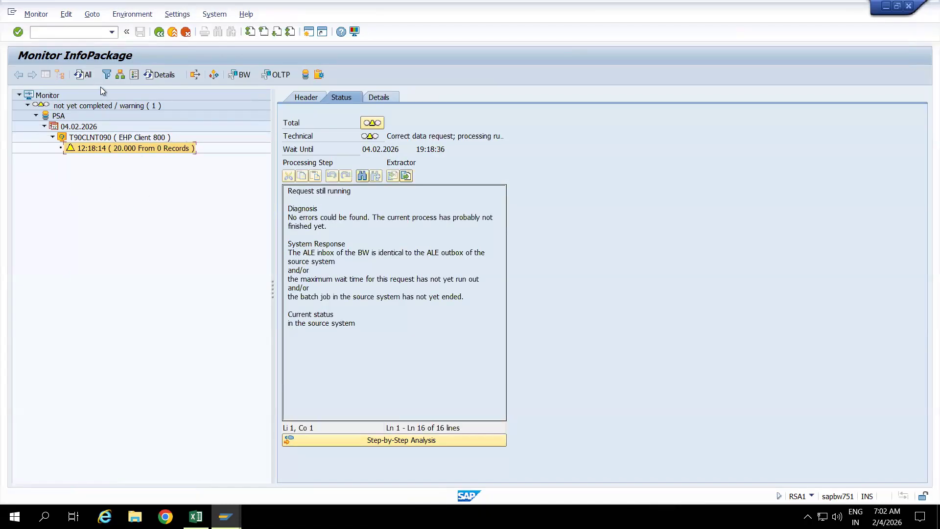
{"action": "left_click", "coordinate": [81, 75]}
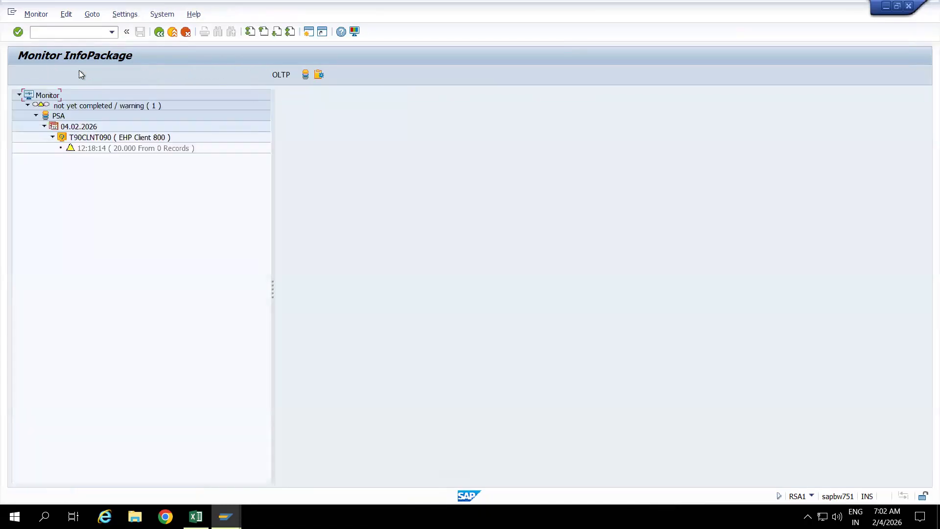
{"action": "left_click", "coordinate": [119, 147]}
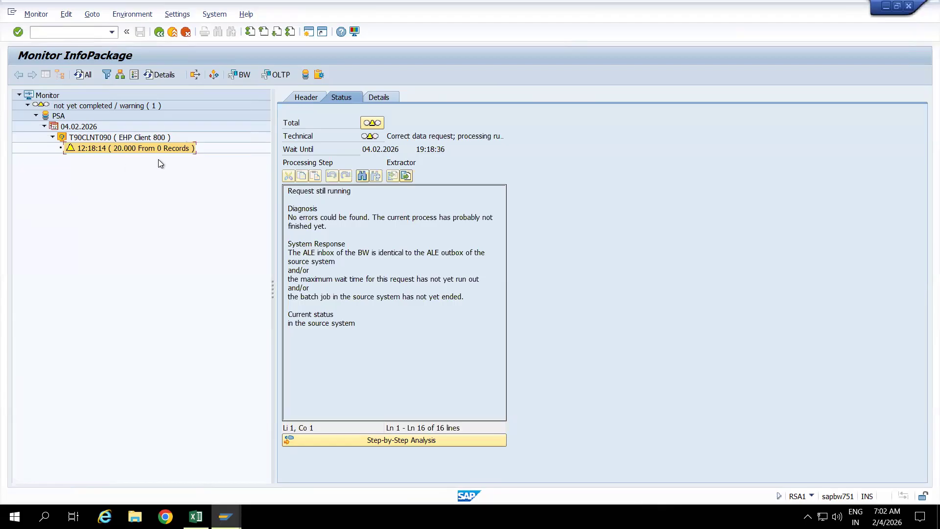
{"action": "left_click", "coordinate": [81, 73]}
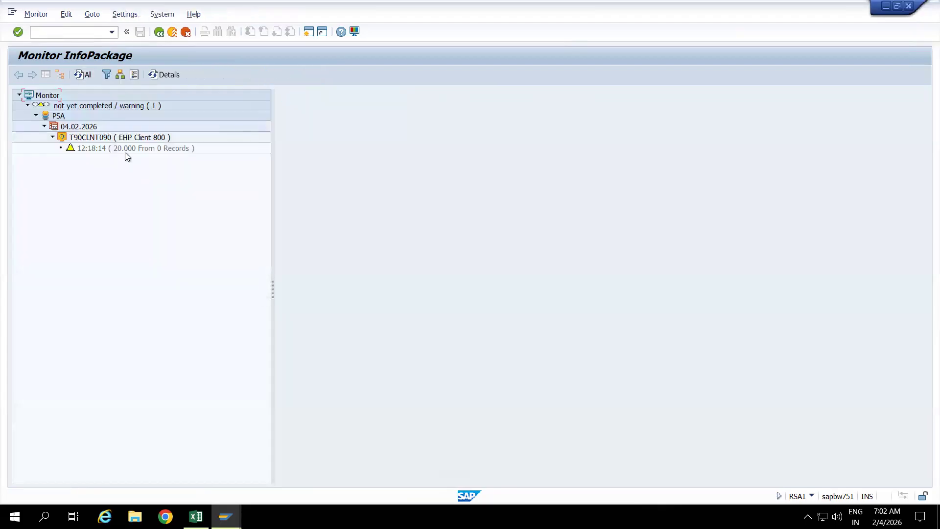
{"action": "left_click", "coordinate": [135, 149]}
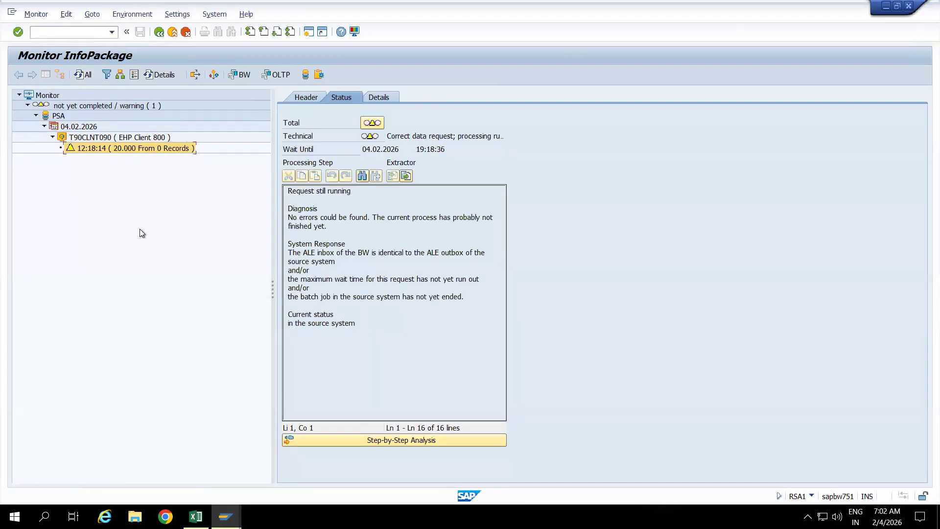
- Refresh the InfoPackage monitor and check the 12:18:14 load request from T90CLNT090 until its status is up to date
{"action": "left_click", "coordinate": [80, 77]}
{"action": "left_click", "coordinate": [131, 148]}
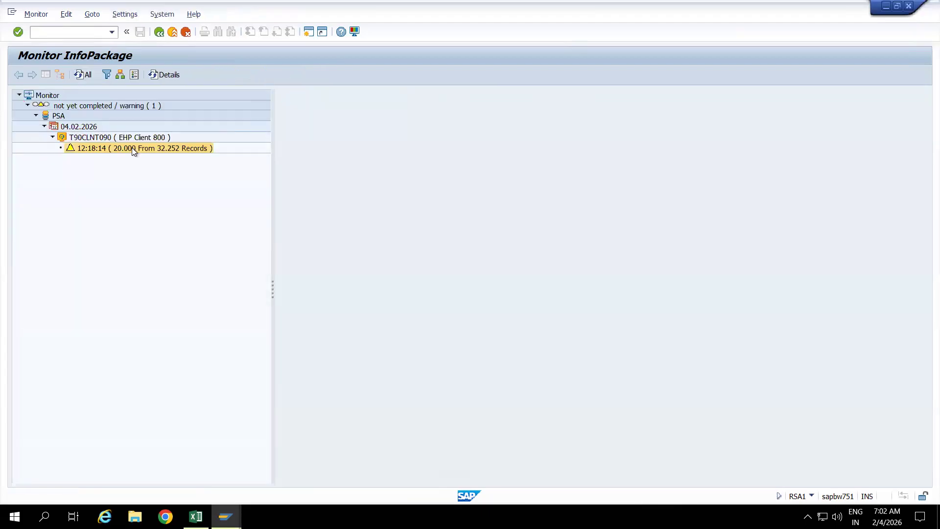
{"action": "left_click", "coordinate": [80, 76]}
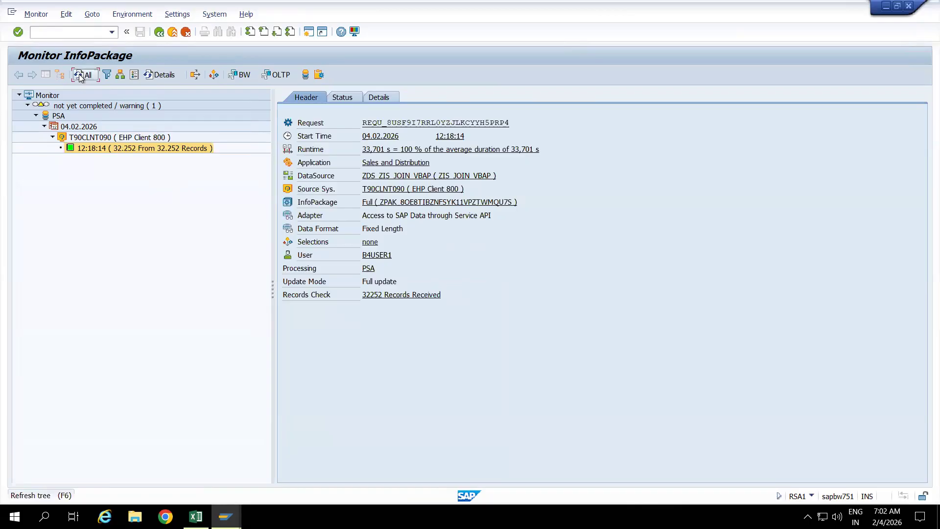
{"action": "left_click", "coordinate": [147, 151]}
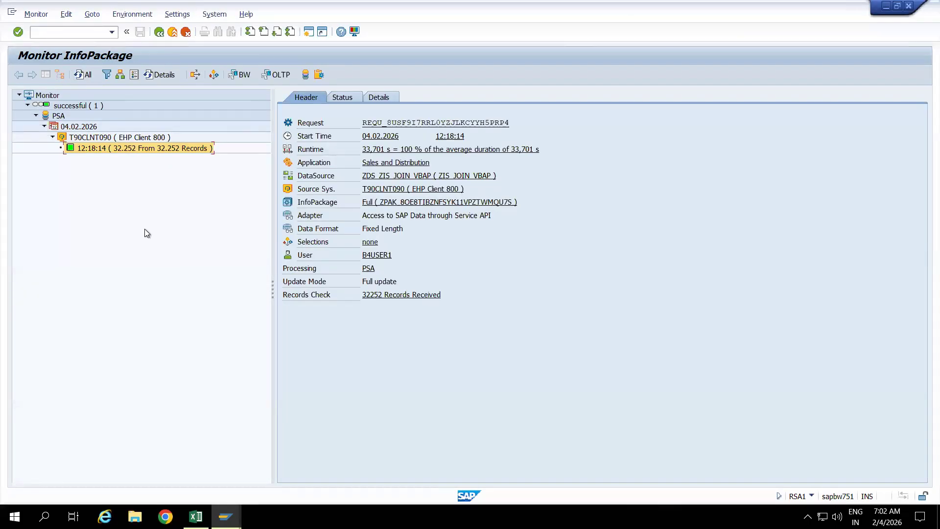
- Display the request's PSA data with the number of records set to 40000 for all records
{"action": "left_click", "coordinate": [306, 76]}
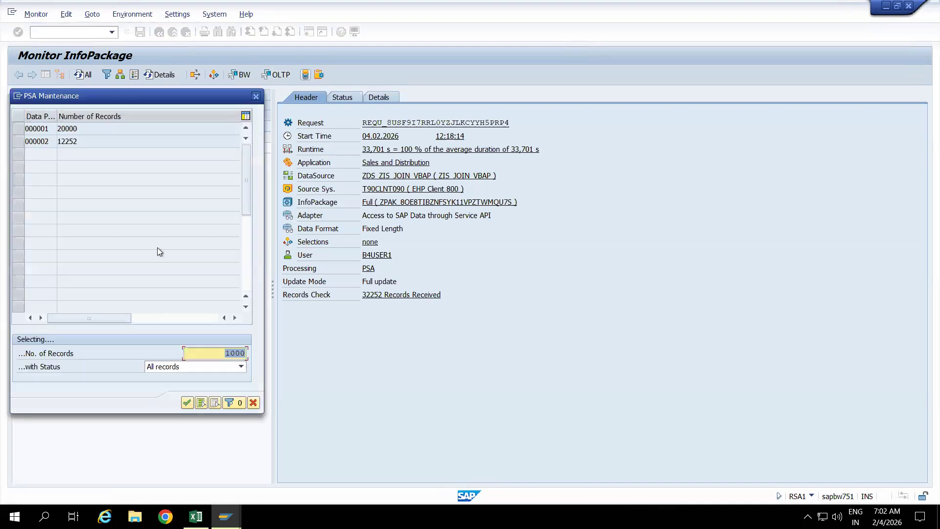
{"action": "left_click", "coordinate": [216, 357]}
{"action": "type", "text": "40"}
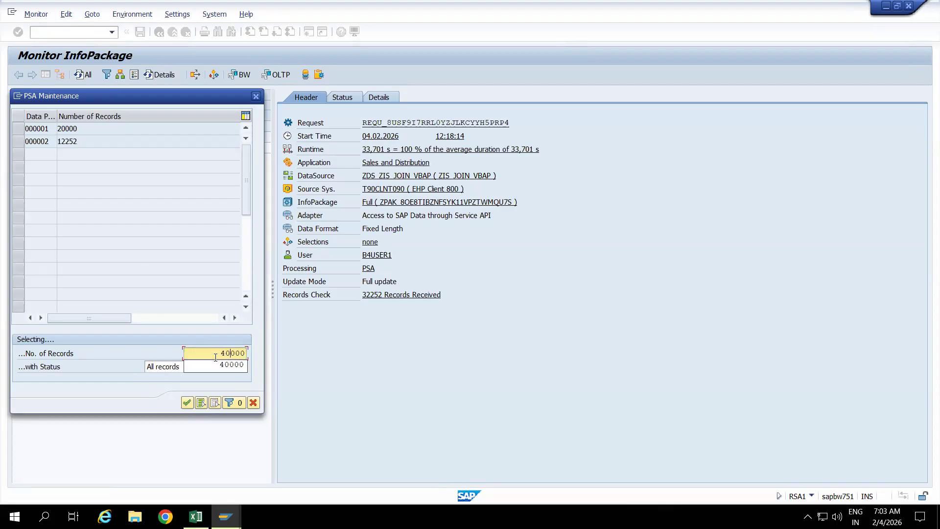
{"action": "left_click", "coordinate": [187, 403]}
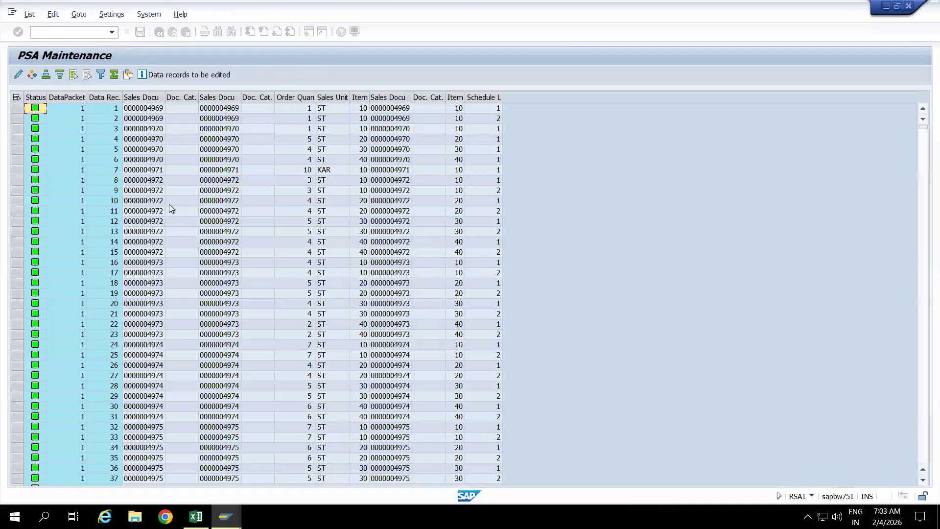
- Widen the Order Quantity column in the PSA data to fit its contents and total that column
{"action": "left_click", "coordinate": [147, 97]}
{"action": "left_click", "coordinate": [175, 98]}
{"action": "left_click", "coordinate": [218, 96]}
{"action": "left_click", "coordinate": [253, 97]}
{"action": "left_click", "coordinate": [301, 97]}
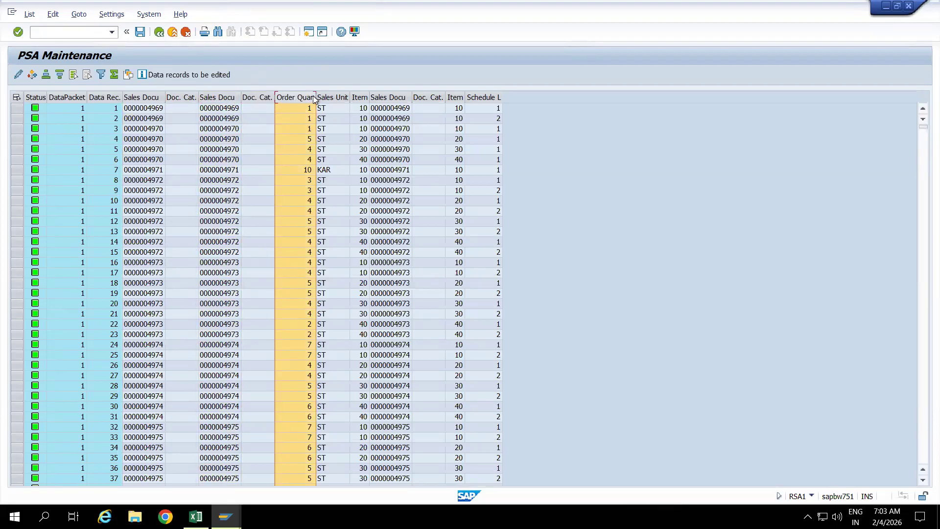
{"action": "double_click", "coordinate": [315, 97]}
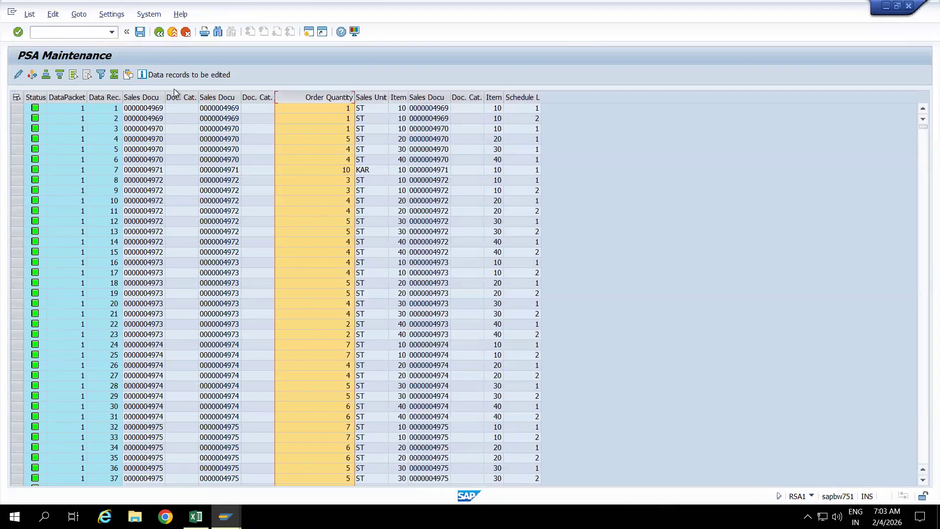
{"action": "left_click", "coordinate": [115, 76]}
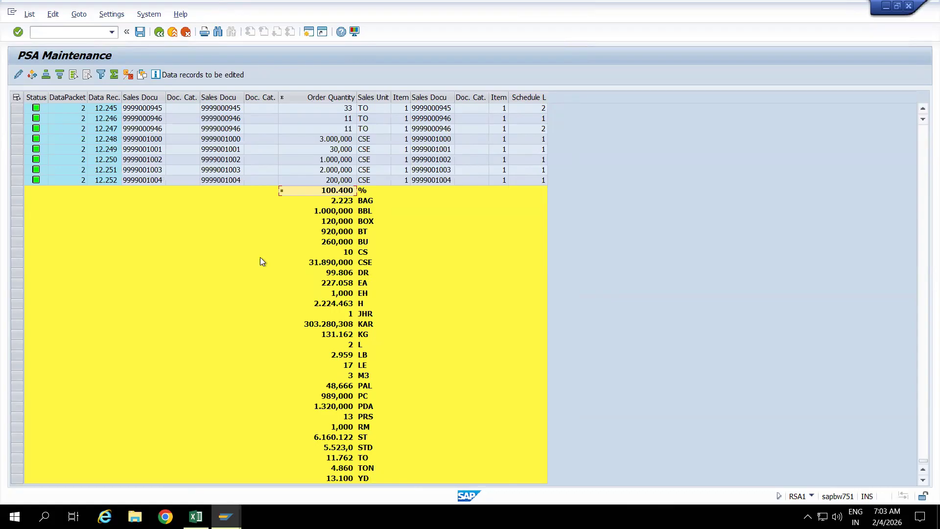
- Exit the PSA display and the InfoPackage scheduler, and launch SAP HANA Studio from the desktop
{"action": "left_click", "coordinate": [172, 32]}
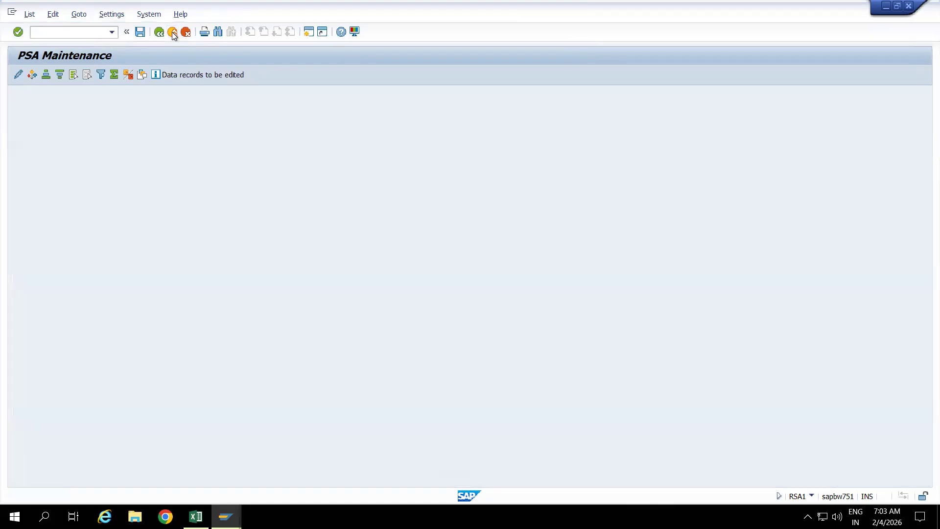
{"action": "left_click", "coordinate": [173, 31]}
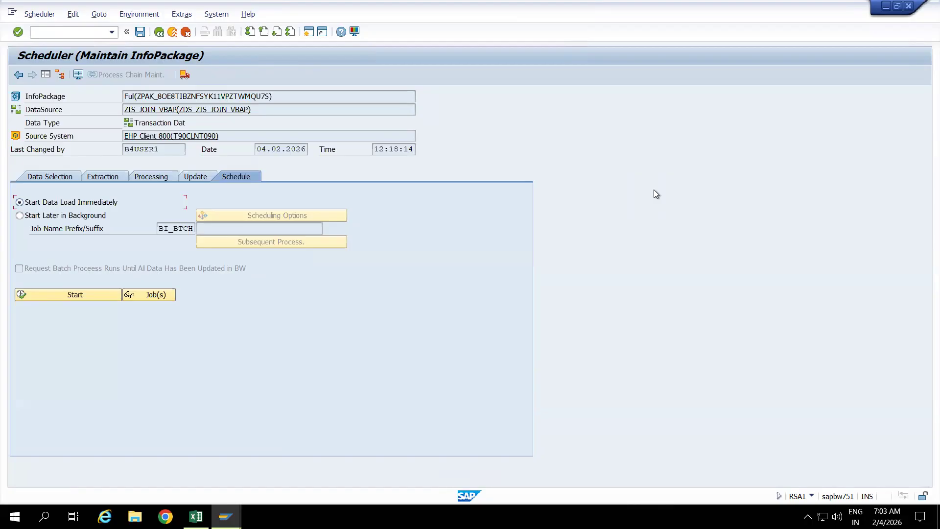
{"action": "left_click", "coordinate": [172, 31]}
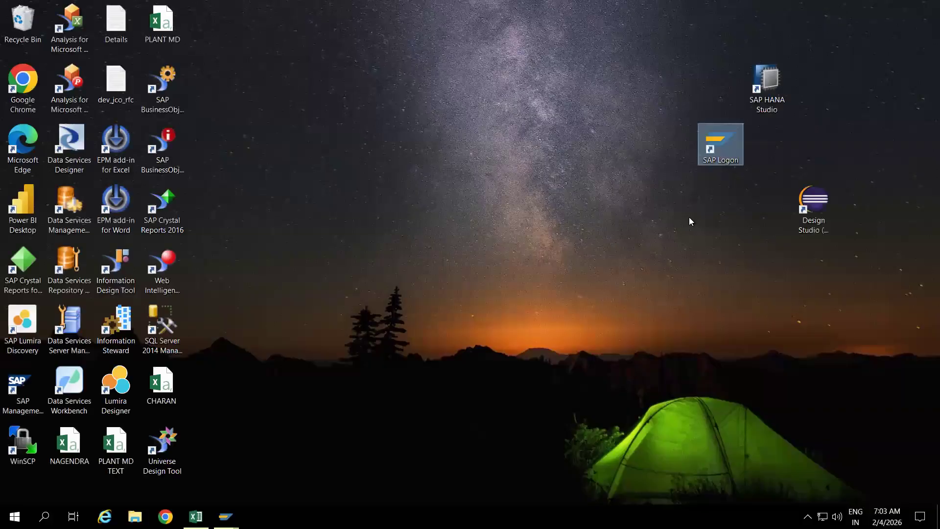
{"action": "left_click", "coordinate": [768, 98]}
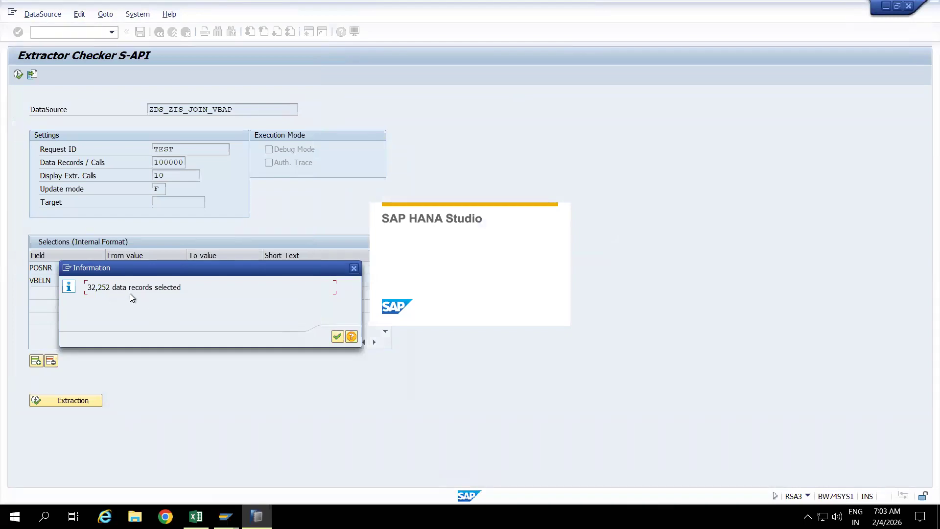
- Return to the Data Warehousing Workbench, manage DataSource ZIS_JOIN_VBAP's PSA requests and view the load status of its request in the monitor
{"action": "key", "text": "alt+Tab"}
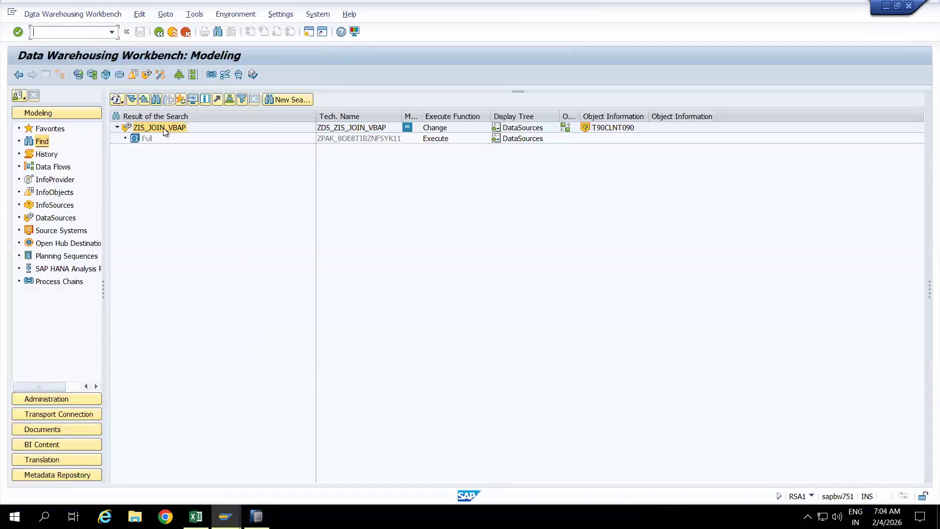
{"action": "right_click", "coordinate": [164, 129]}
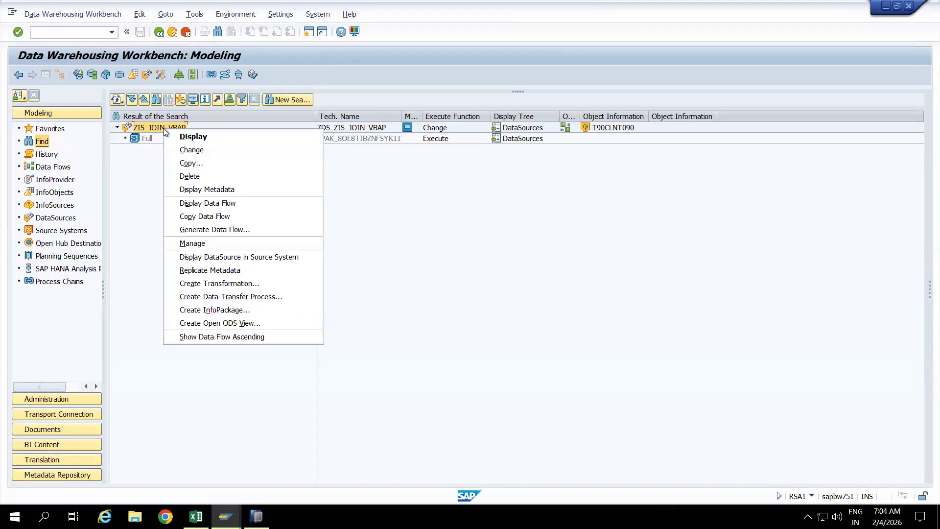
{"action": "left_click", "coordinate": [193, 243]}
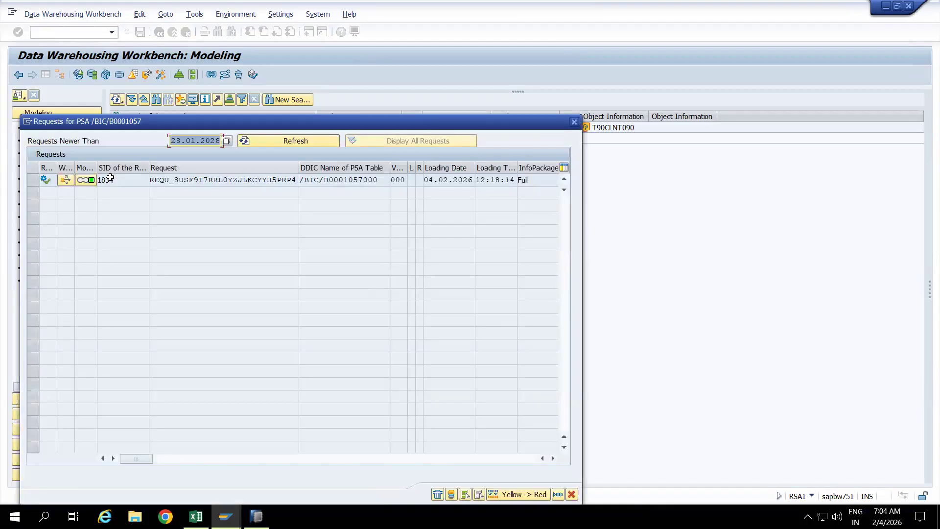
{"action": "left_click", "coordinate": [86, 180]}
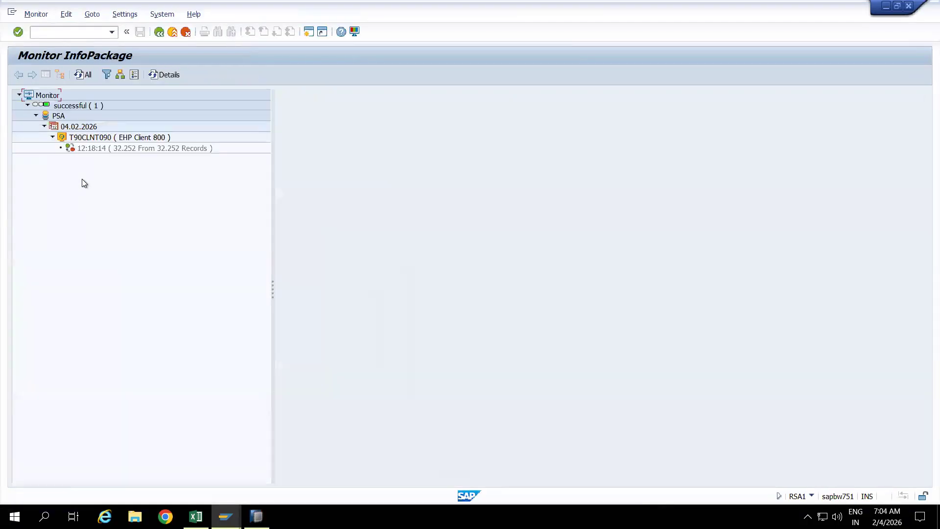
{"action": "left_click", "coordinate": [131, 150]}
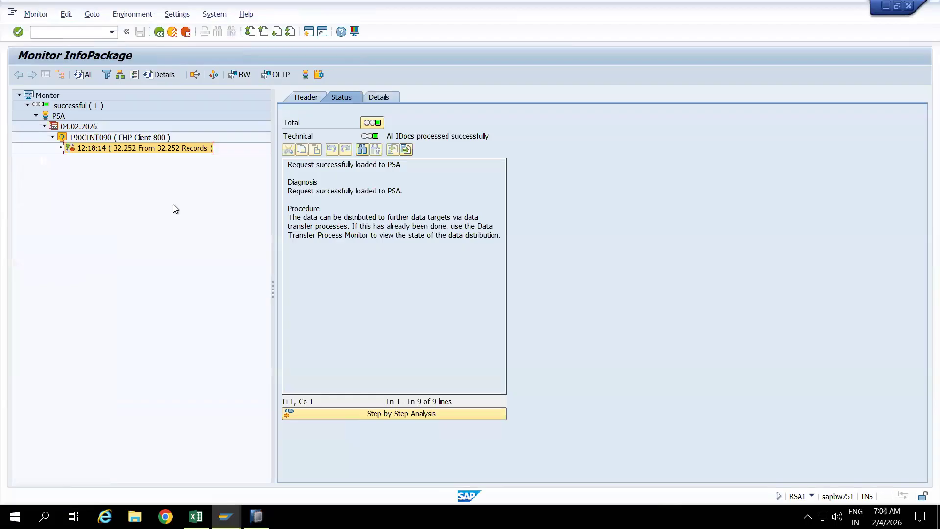
- Minimize the SAP GUI windows and switch to SAP HANA Studio
{"action": "key", "text": "alt+Tab"}
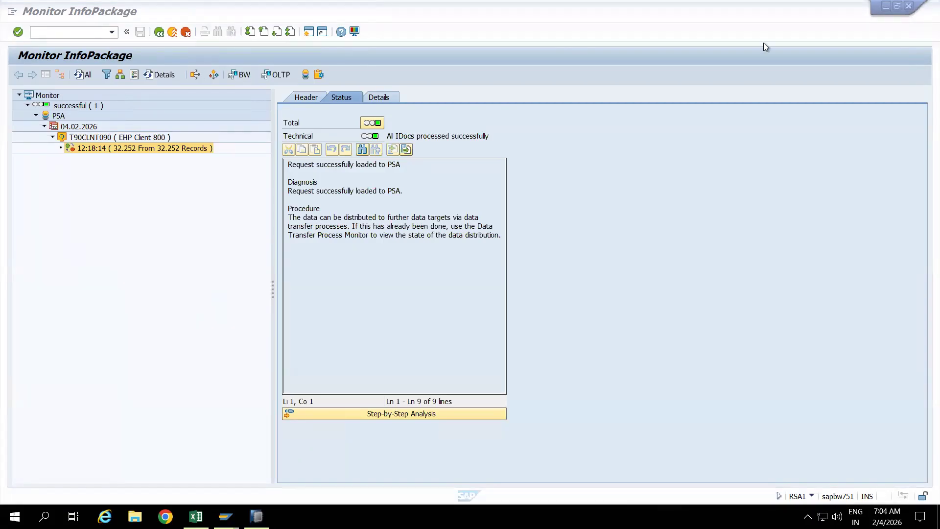
{"action": "left_click", "coordinate": [882, 8]}
{"action": "left_click", "coordinate": [885, 6]}
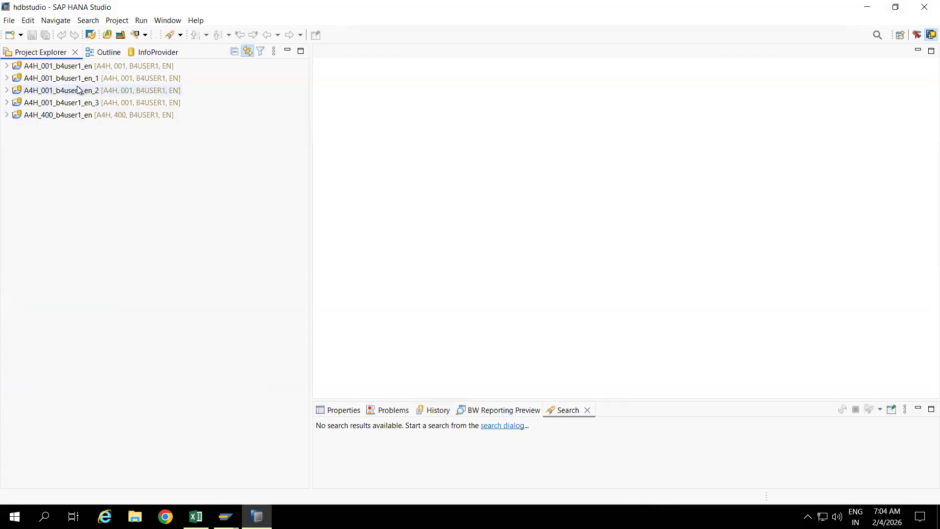
- Delete all five existing A4H projects from the workspace, leaving their contents on disk
{"action": "left_click", "coordinate": [71, 67]}
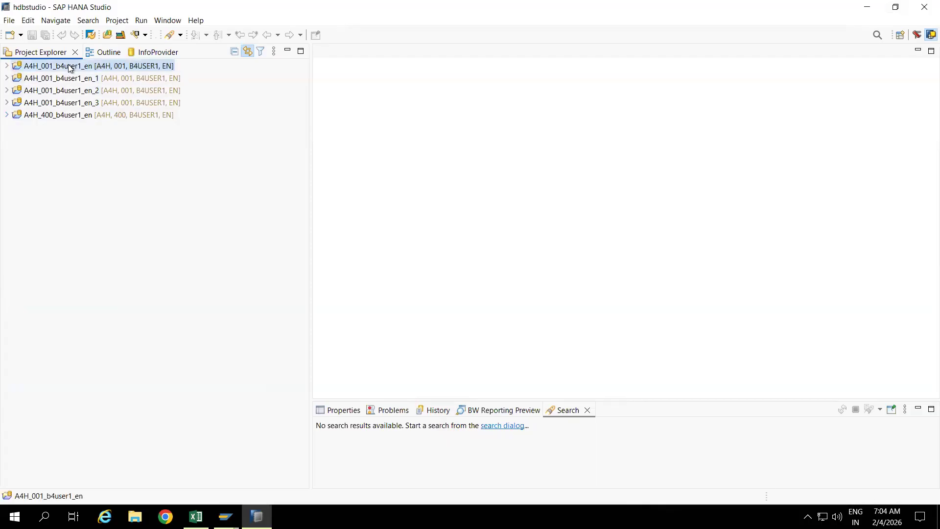
{"action": "left_click", "coordinate": [68, 79], "text": "ctrl"}
{"action": "left_click", "coordinate": [69, 93], "text": "ctrl"}
{"action": "left_click", "coordinate": [68, 104], "text": "ctrl"}
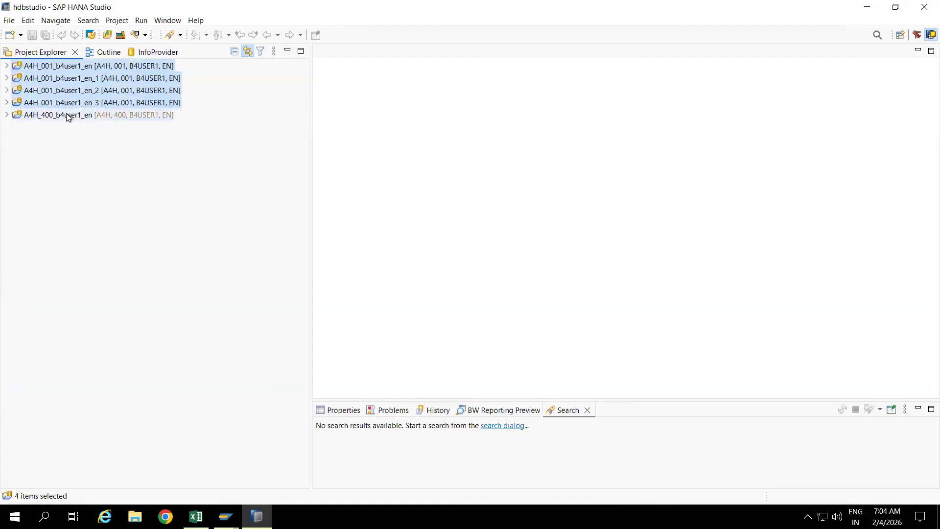
{"action": "left_click", "coordinate": [68, 117], "text": "ctrl"}
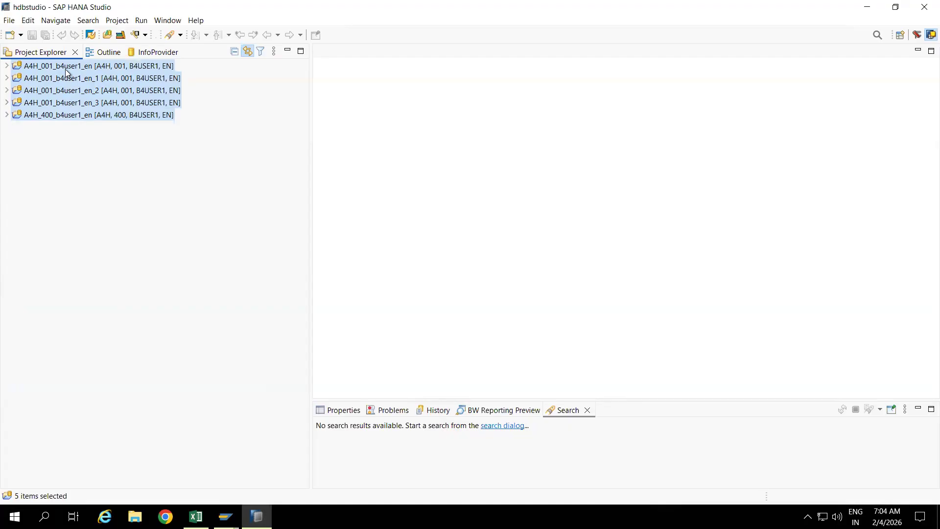
{"action": "right_click", "coordinate": [67, 73]}
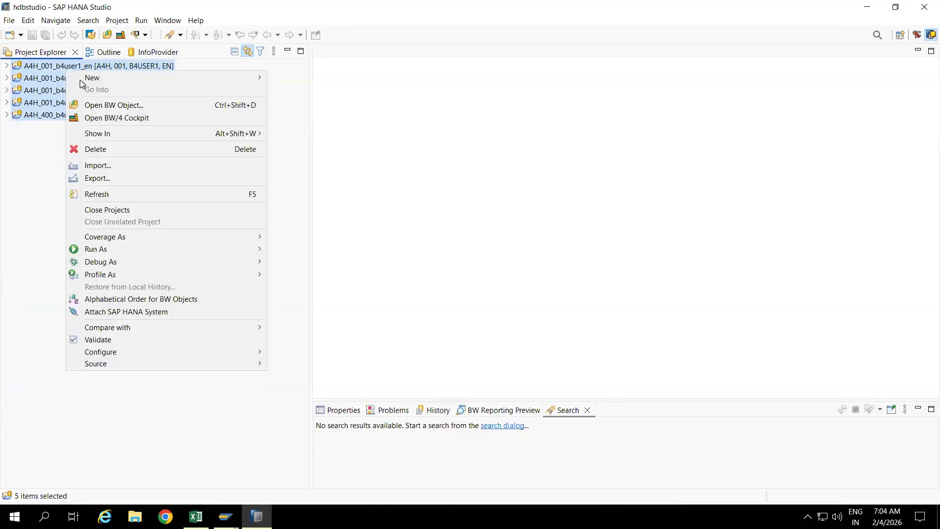
{"action": "left_click", "coordinate": [96, 149]}
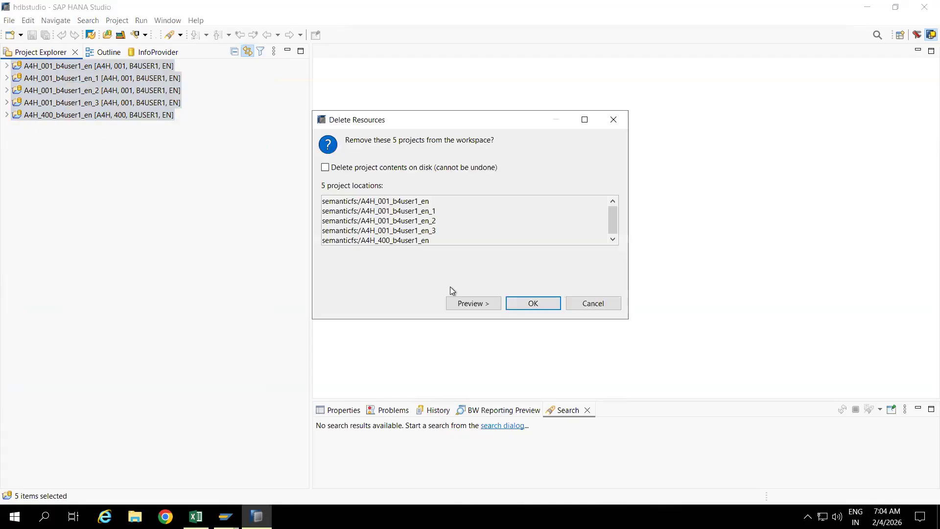
{"action": "left_click", "coordinate": [532, 307]}
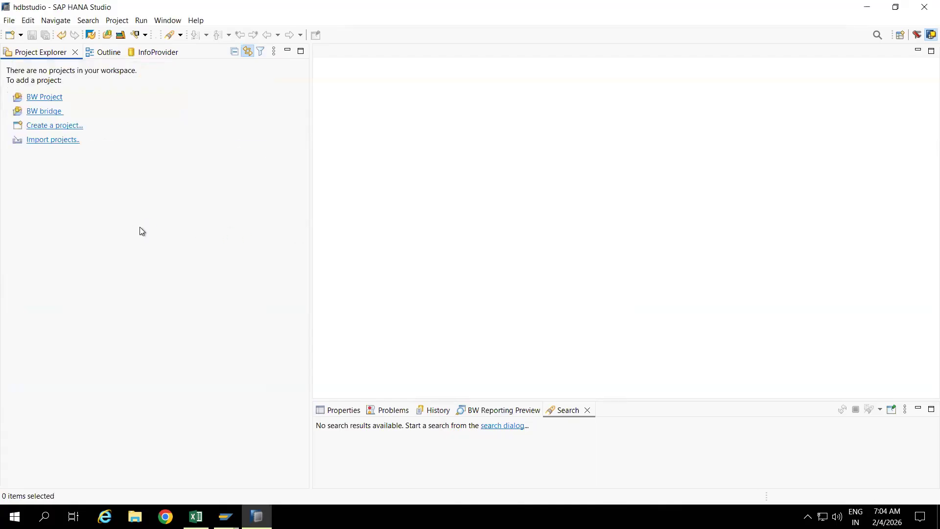
- Create a BW project for system A4H on application server sapbw751, client 001, language EN, entering the account password
{"action": "left_click", "coordinate": [40, 99]}
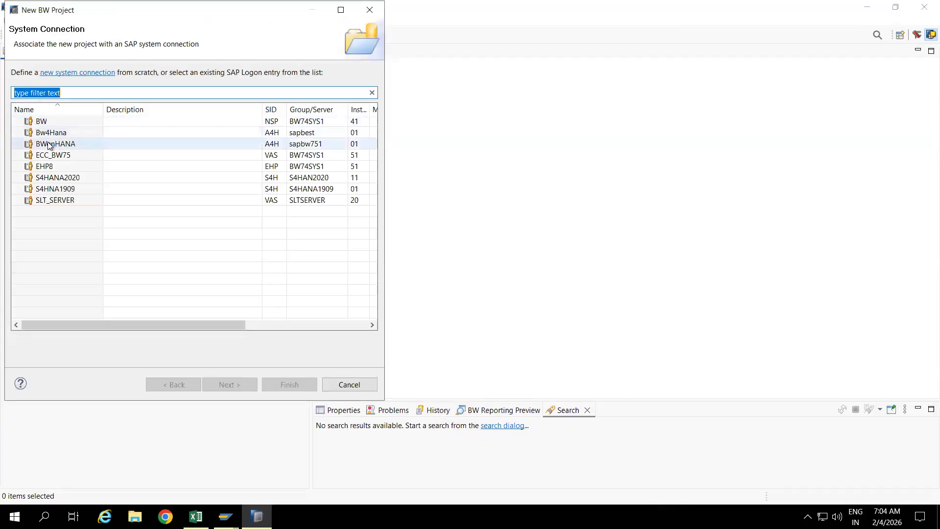
{"action": "double_click", "coordinate": [50, 143]}
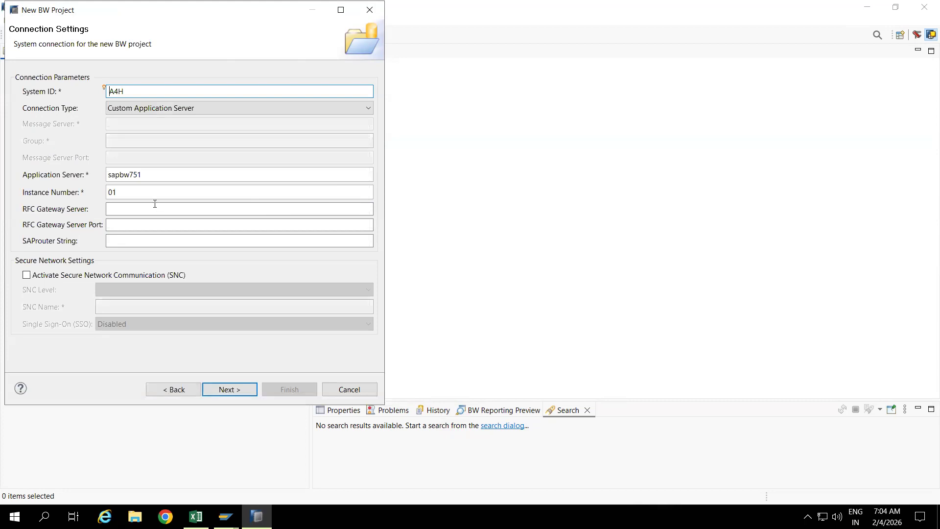
{"action": "left_click", "coordinate": [217, 389]}
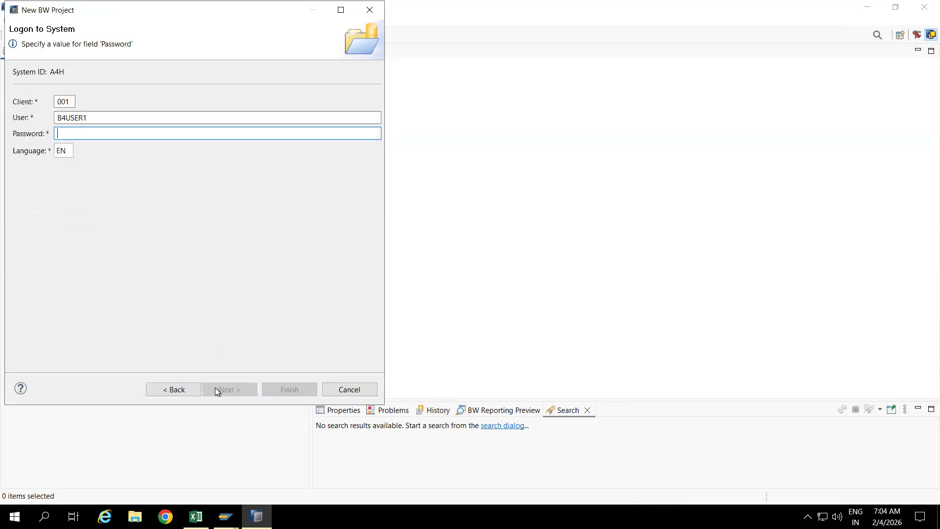
{"action": "type", "text": "•••••"}
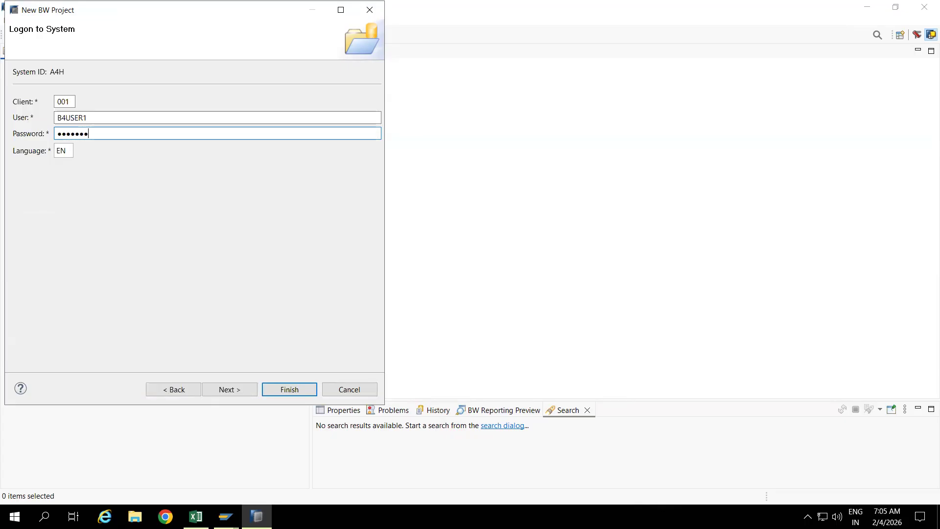
{"action": "type", "text": "••••••"}
{"action": "left_click", "coordinate": [288, 391]}
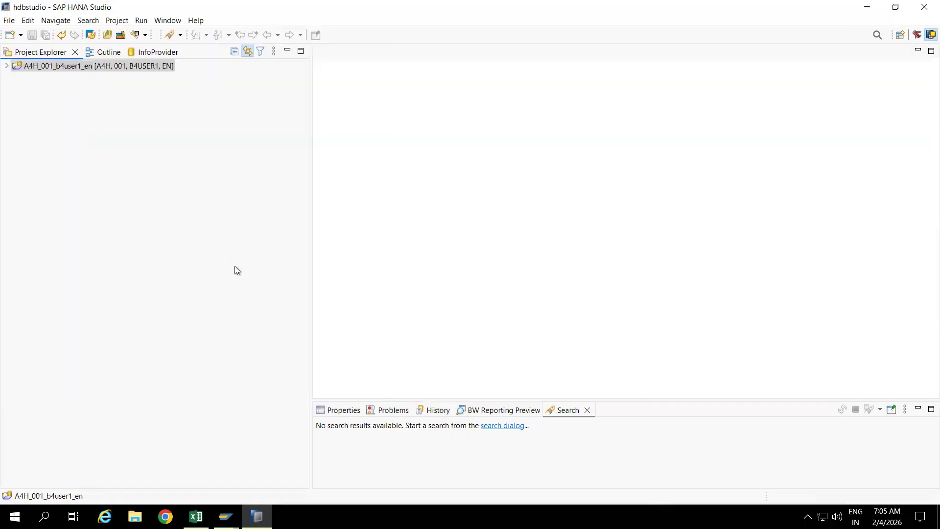
- Expand the new project's BW Repository down to the DataStore Object (advanced) folder of InfoArea JDCOFFEE and select that folder
{"action": "left_click", "coordinate": [8, 66]}
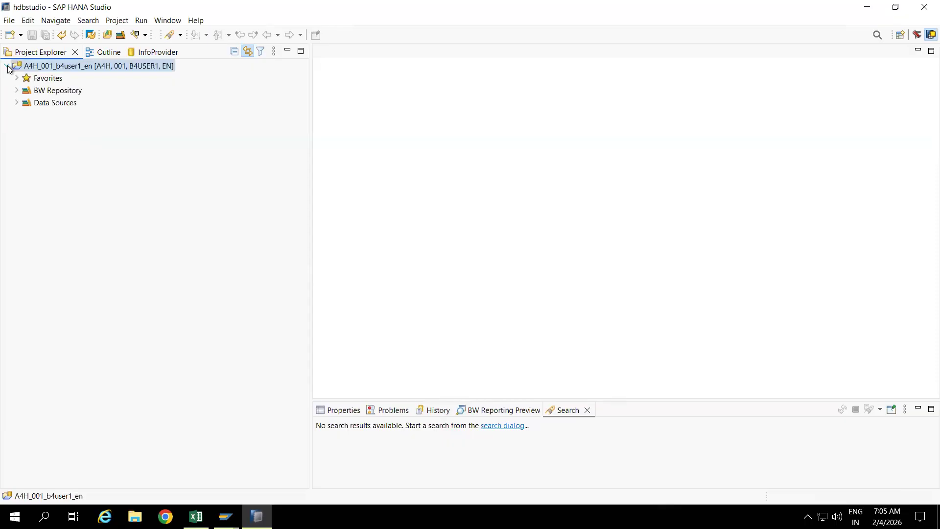
{"action": "left_click", "coordinate": [16, 91]}
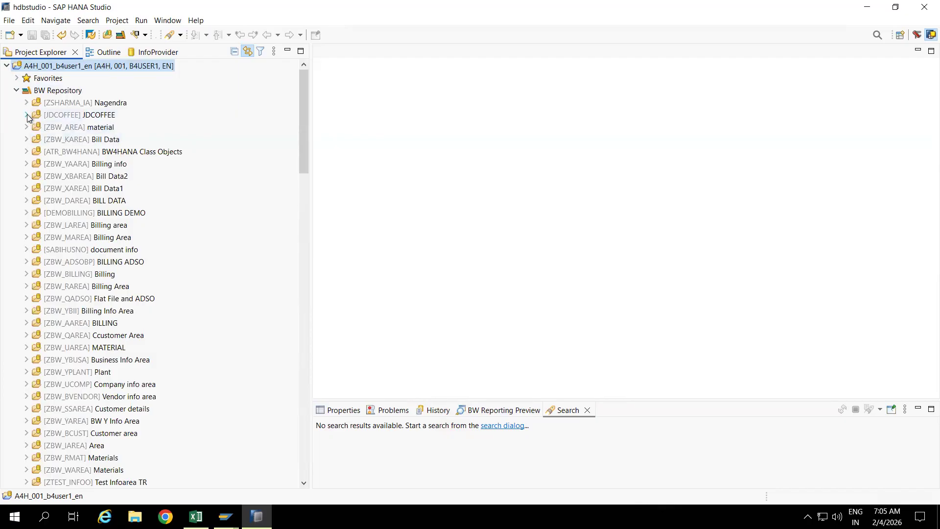
{"action": "left_click", "coordinate": [27, 115]}
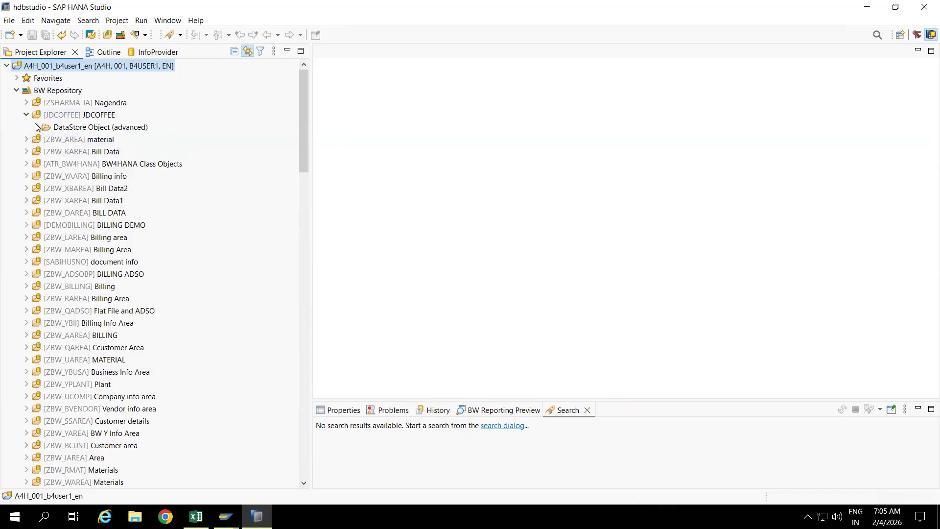
{"action": "left_click", "coordinate": [36, 127]}
{"action": "left_click", "coordinate": [88, 129]}
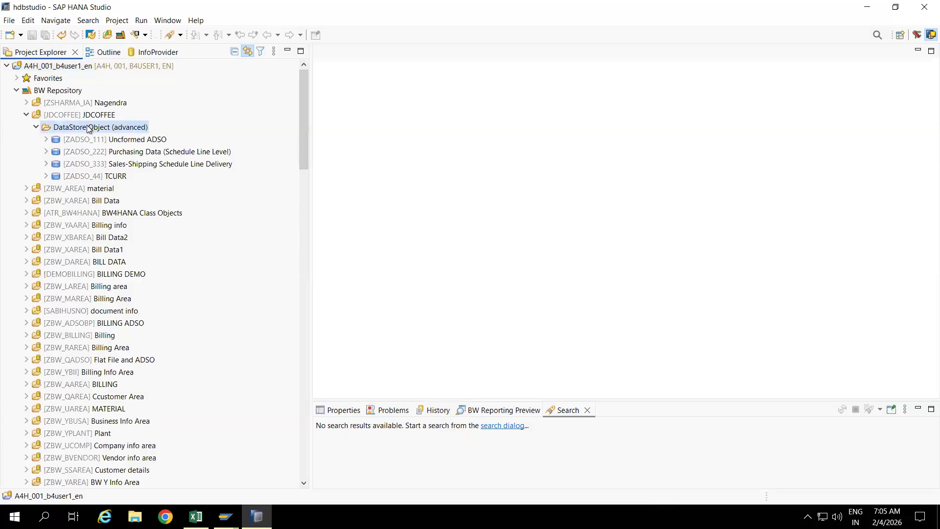
- Start a new advanced DataStore object in InfoArea JDCOFFEE named ZADSO_555 with the description "STandard ADSO for Infoset data source"
{"action": "right_click", "coordinate": [88, 129]}
{"action": "mouse_move", "coordinate": [175, 134]}
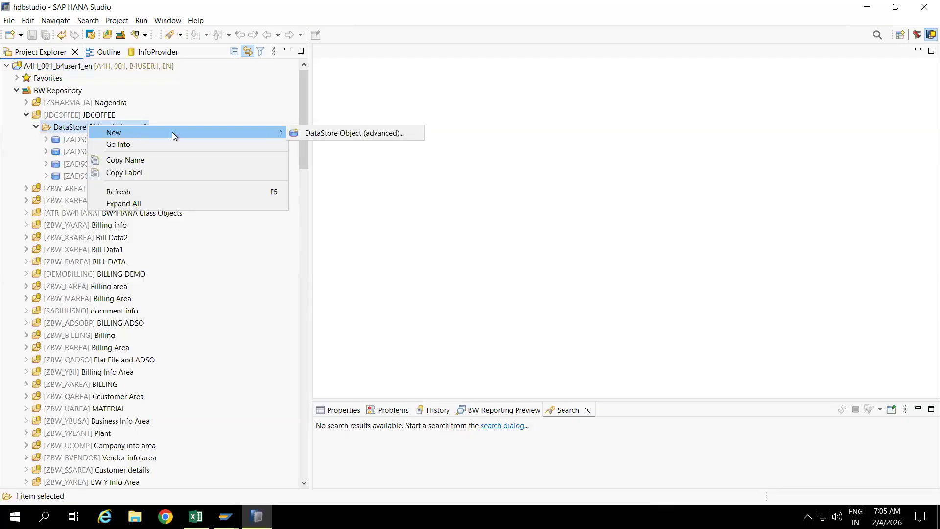
{"action": "left_click", "coordinate": [355, 133]}
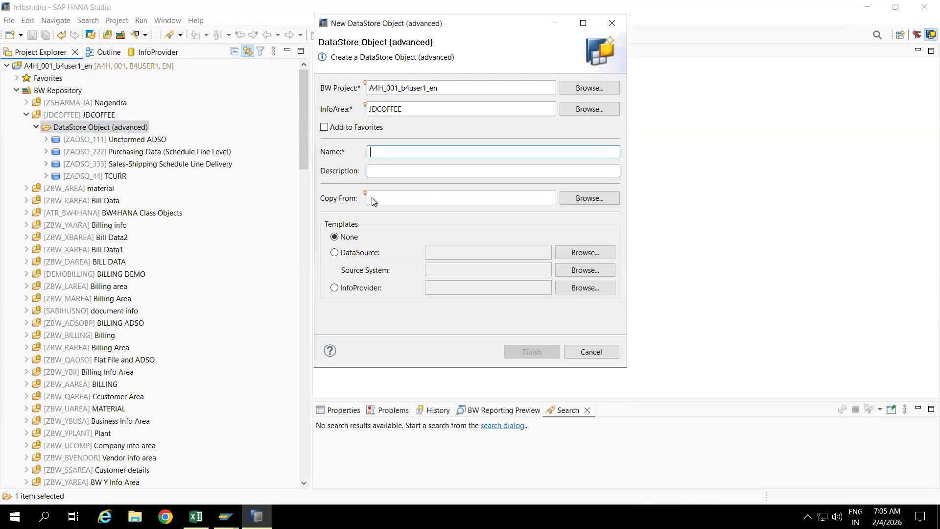
{"action": "type", "text": "Z"}
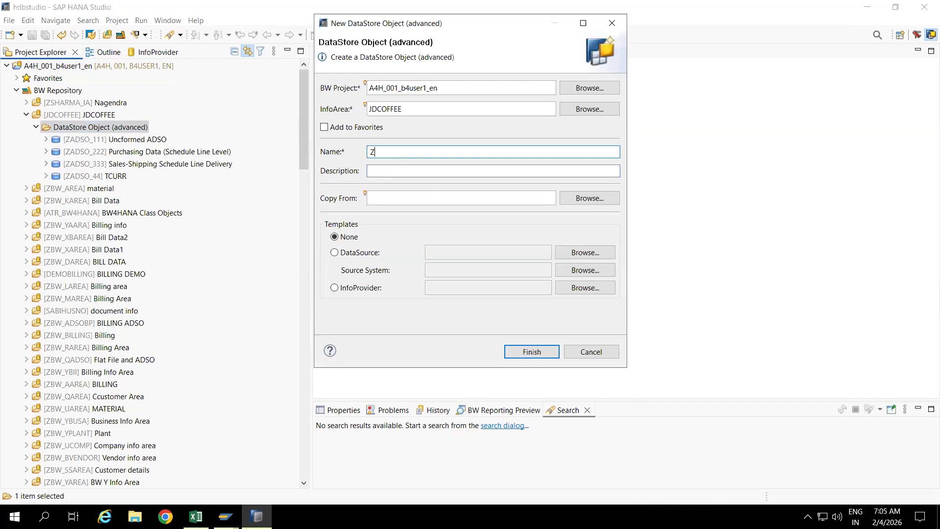
{"action": "type", "text": "ADSO_555"}
{"action": "left_click", "coordinate": [391, 172]}
{"action": "type", "text": "ST"}
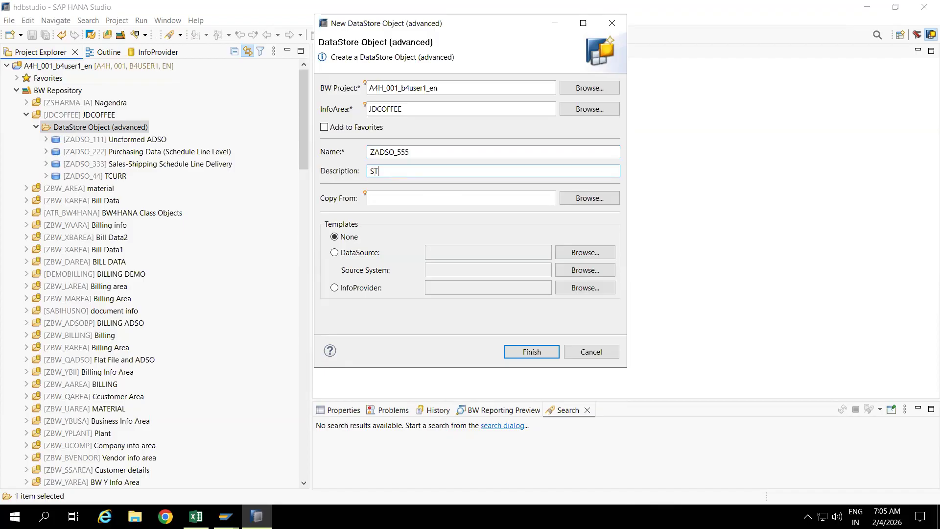
{"action": "type", "text": "andard ADSO for Infoset data source"}
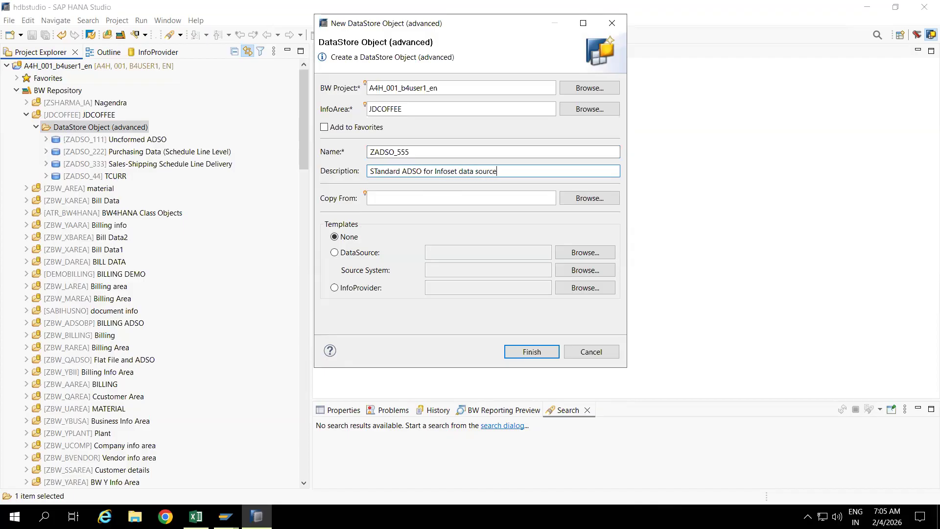
- Use DataSource ZDS_ZIS_JOIN_VBAP from source system T90CLNT090 as the template and create the DataStore object
{"action": "left_click", "coordinate": [335, 253]}
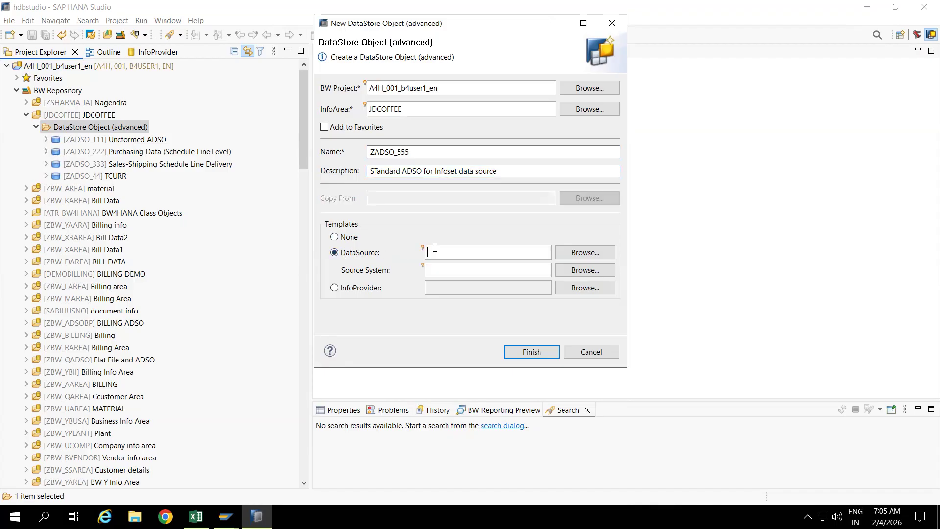
{"action": "type", "text": "ZDS_ZIS_JOIN_VBAP"}
{"action": "left_click", "coordinate": [583, 254]}
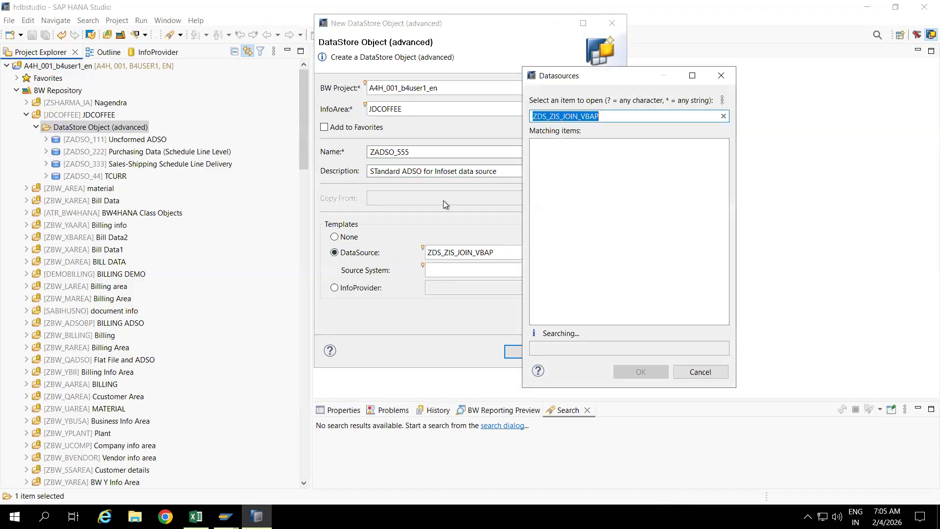
{"action": "double_click", "coordinate": [550, 148]}
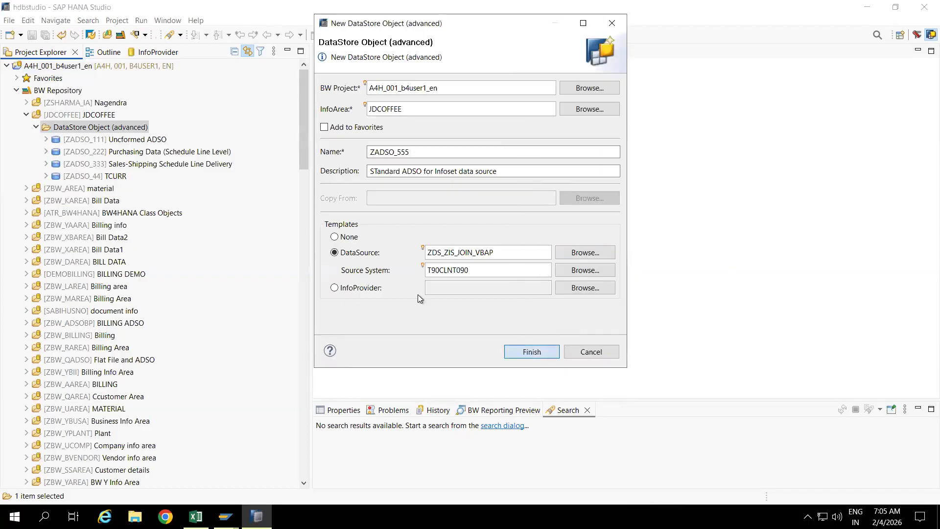
{"action": "key", "text": "Return"}
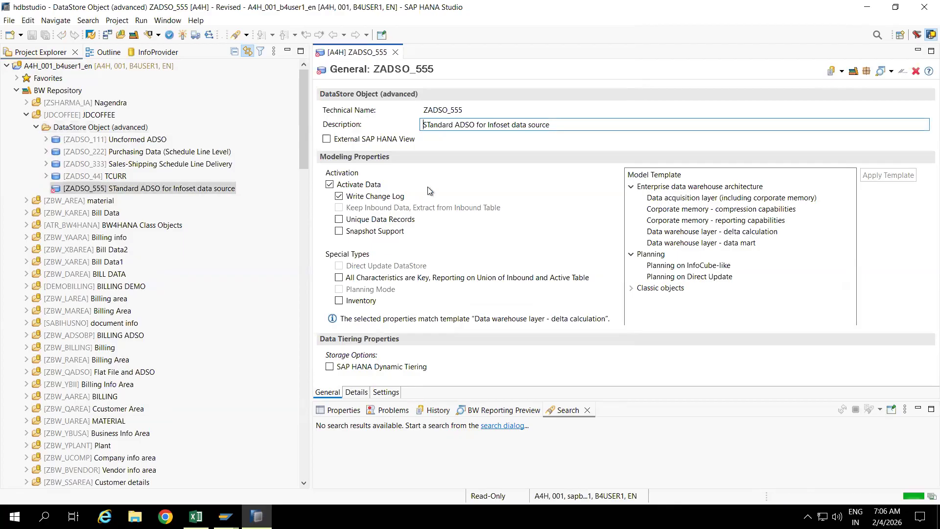
- Review the fields and key definition of ZADSO_555 without changing them, and activate the object
{"action": "left_click", "coordinate": [356, 393]}
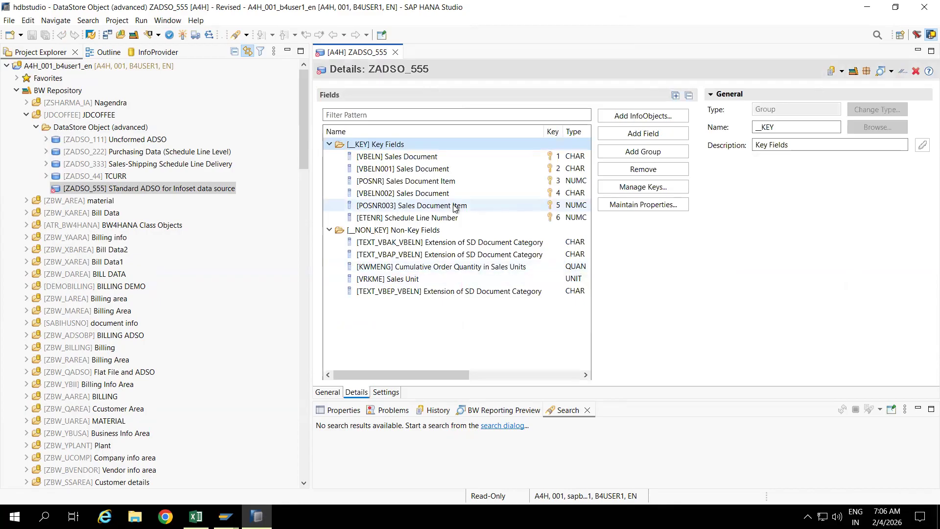
{"action": "left_click", "coordinate": [632, 192]}
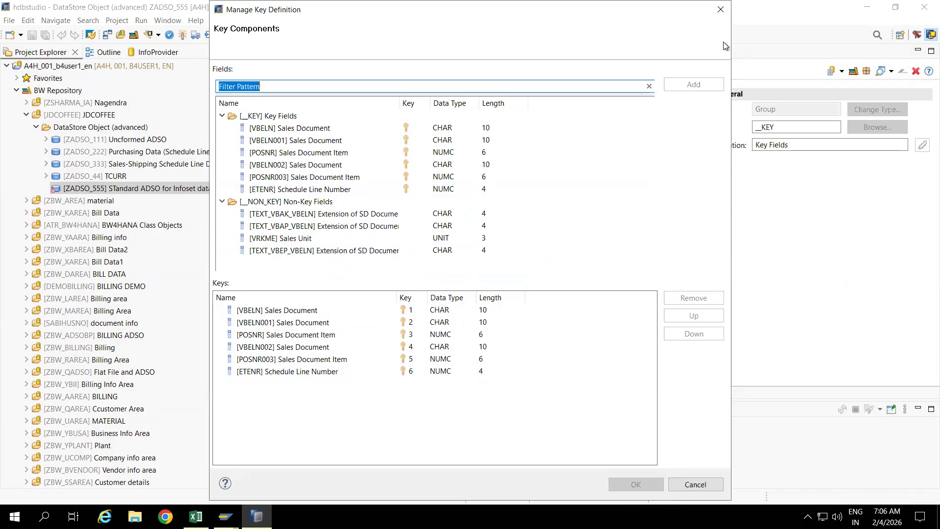
{"action": "left_click", "coordinate": [721, 10]}
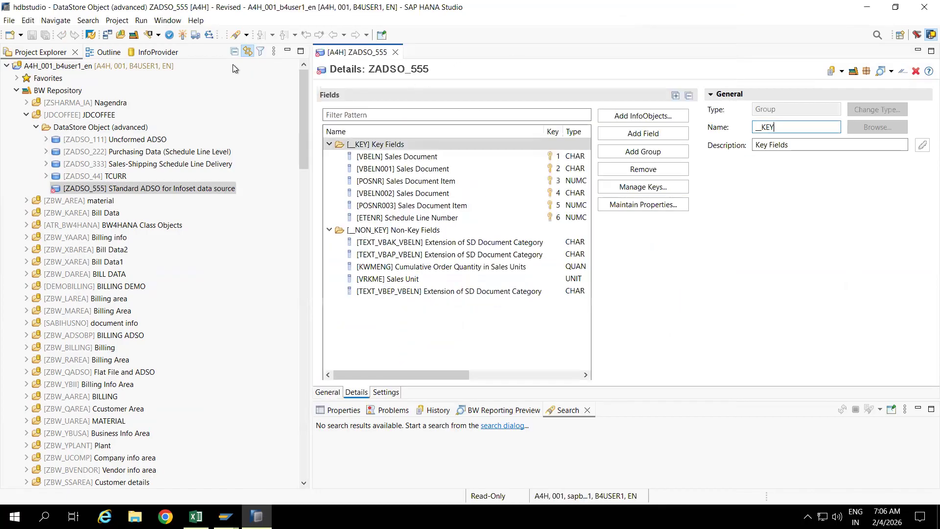
{"action": "left_click", "coordinate": [182, 35]}
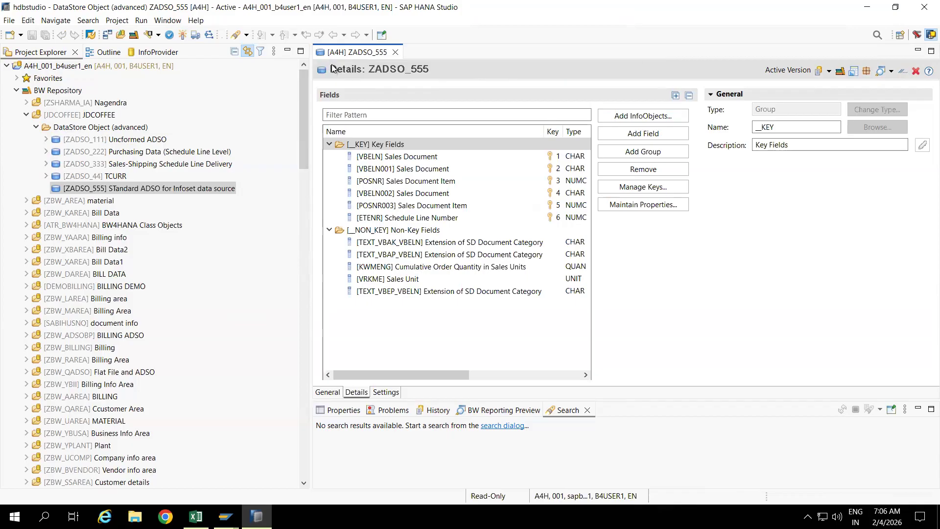
- Copy the technical name ZADSO_555 from the object's general properties and switch to the Monitor InfoPackage window in SAP GUI
{"action": "left_click", "coordinate": [326, 392]}
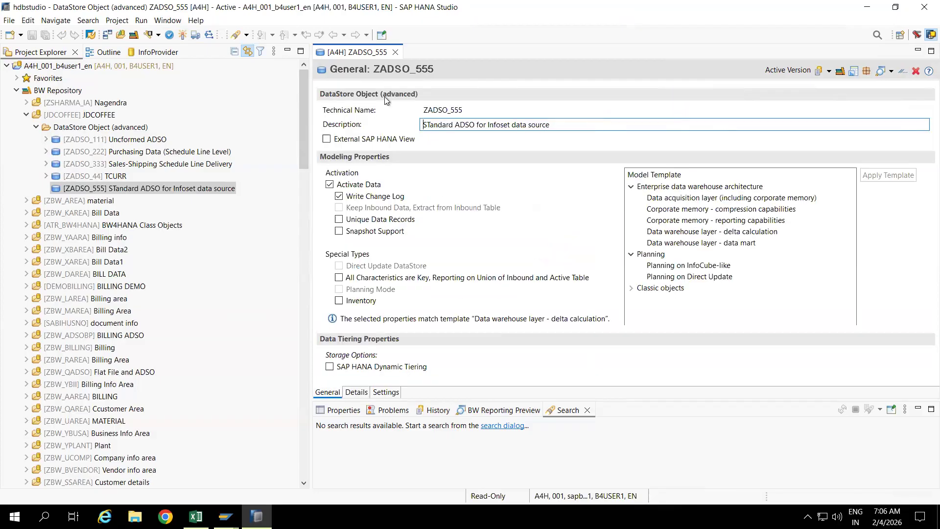
{"action": "left_click_drag", "start_coordinate": [469, 111], "coordinate": [400, 115]}
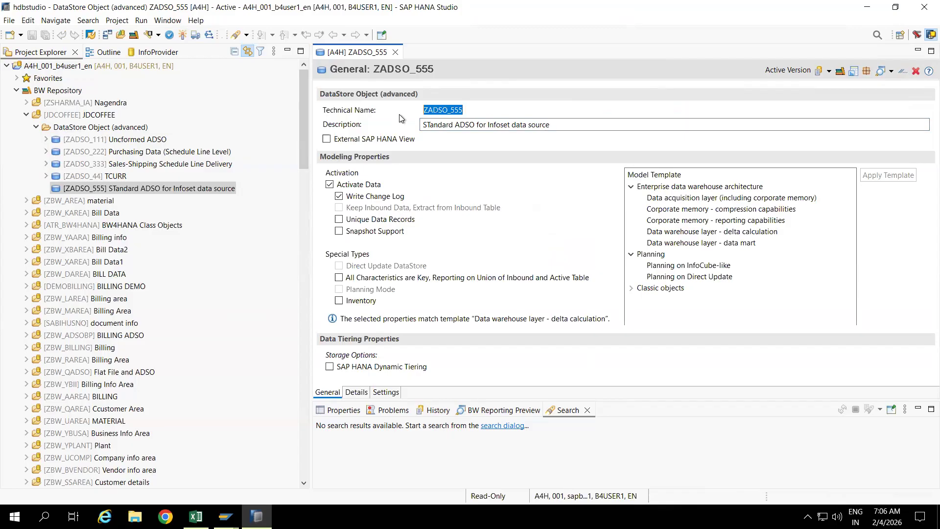
{"action": "left_click", "coordinate": [225, 517]}
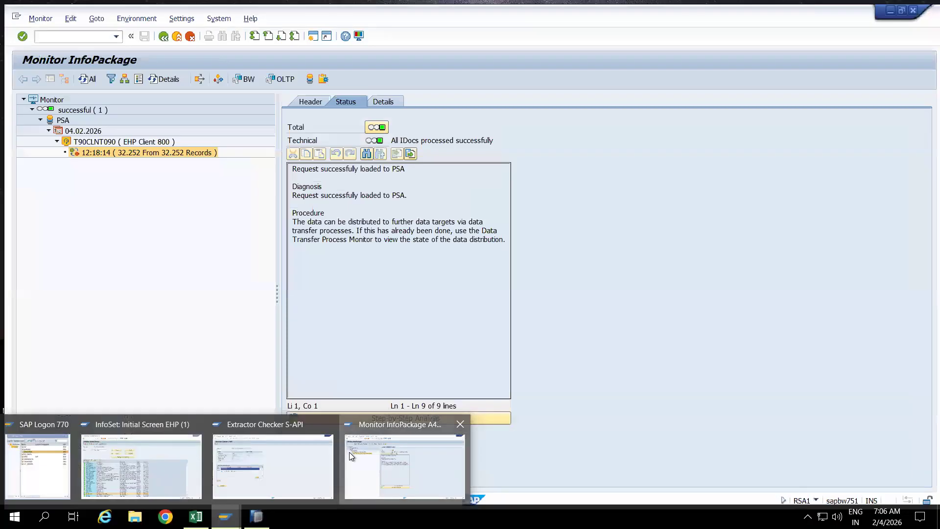
{"action": "left_click", "coordinate": [349, 451]}
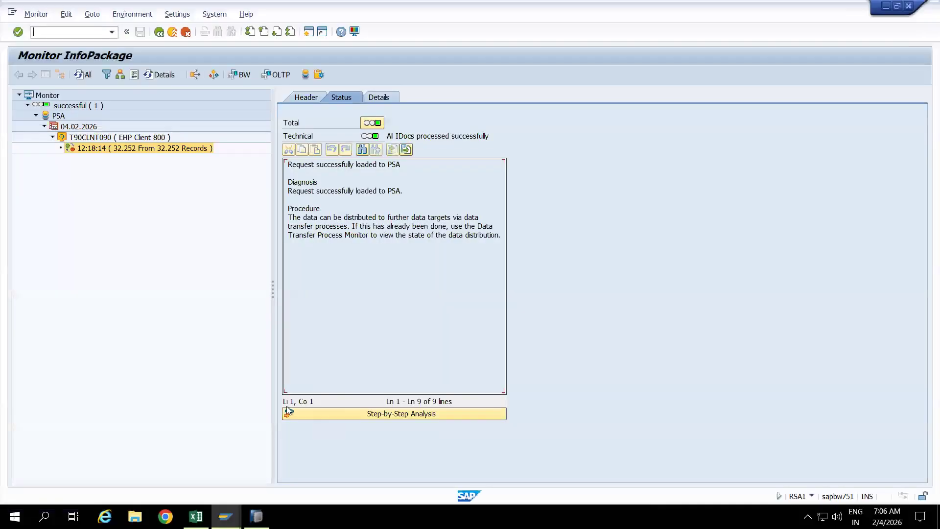
- Leave the InfoPackage monitor, close the PSA request list and restart transaction RSA1, acknowledging the information message
{"action": "left_click", "coordinate": [173, 32]}
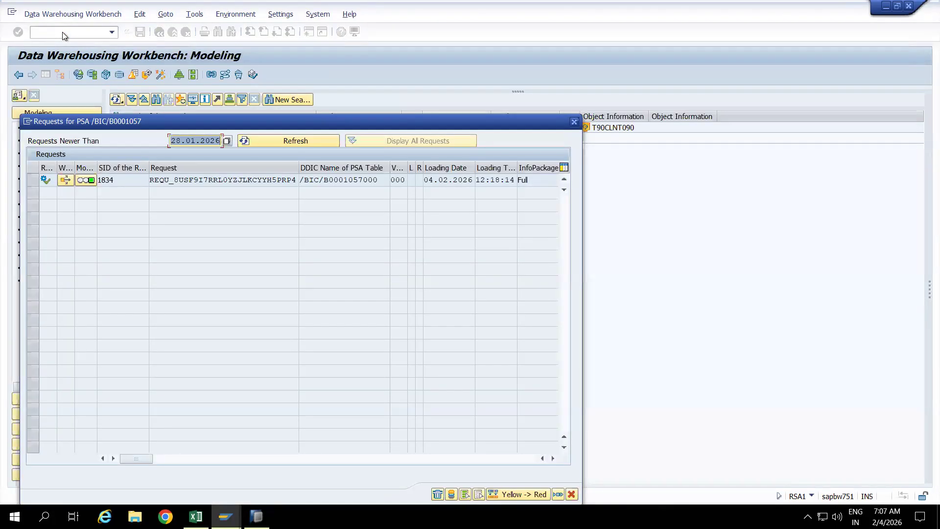
{"action": "left_click", "coordinate": [575, 122]}
{"action": "type", "text": "/nrsa1"}
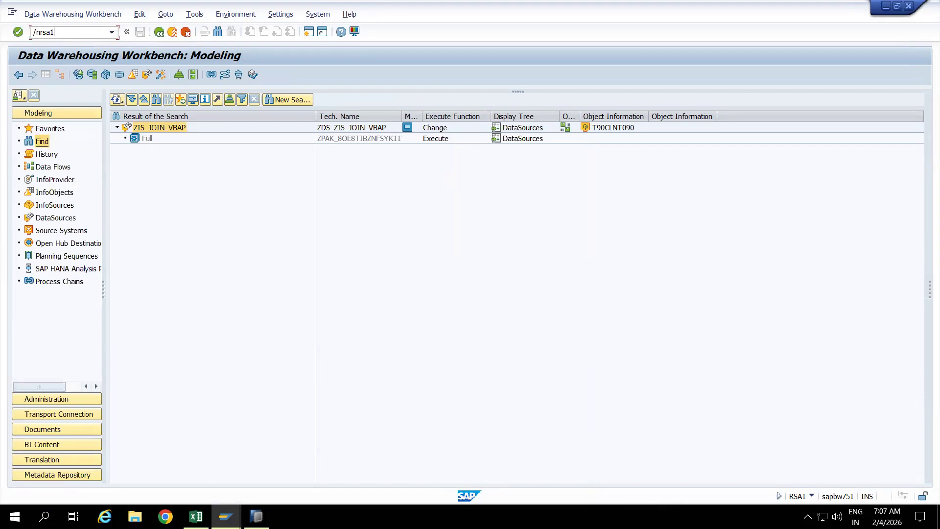
{"action": "key", "text": "Return"}
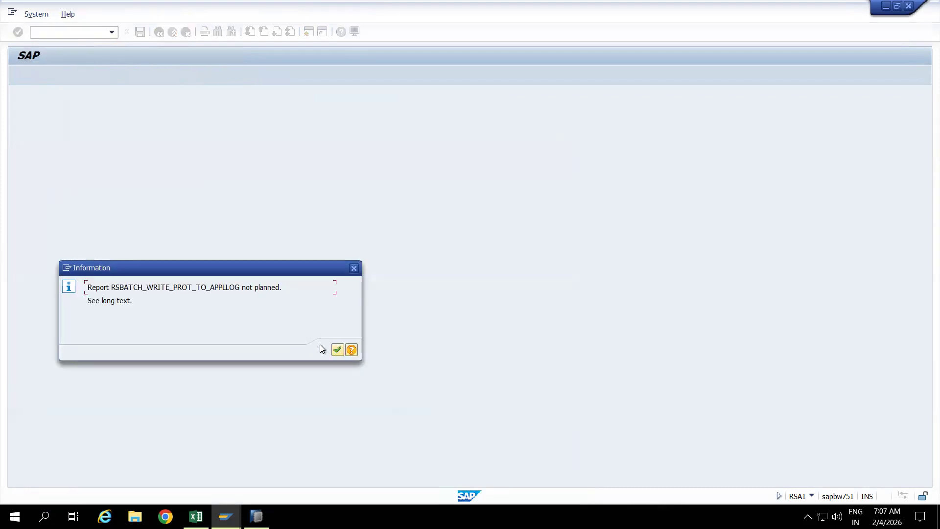
{"action": "left_click", "coordinate": [338, 351]}
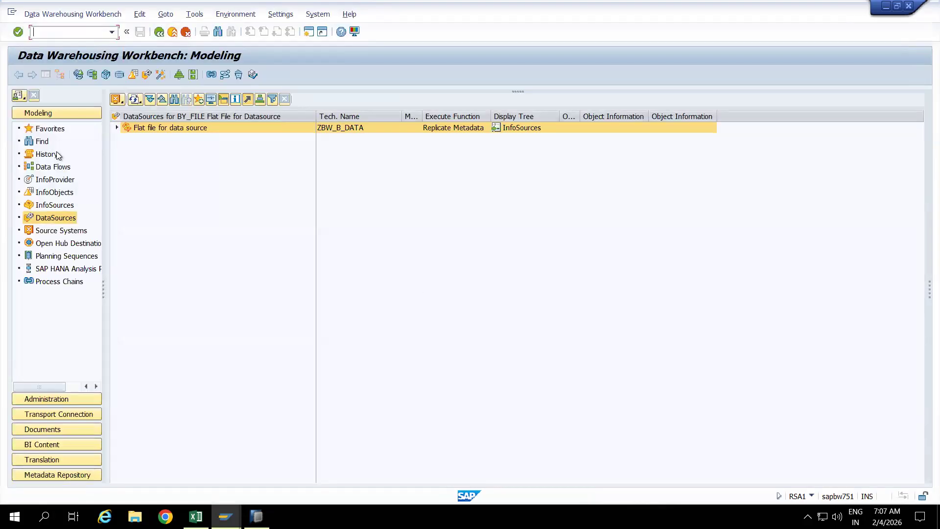
- Search the Data Warehousing Workbench for ZADSO_555, limited to the object type DataStore Object (advanced)
{"action": "left_click", "coordinate": [42, 142]}
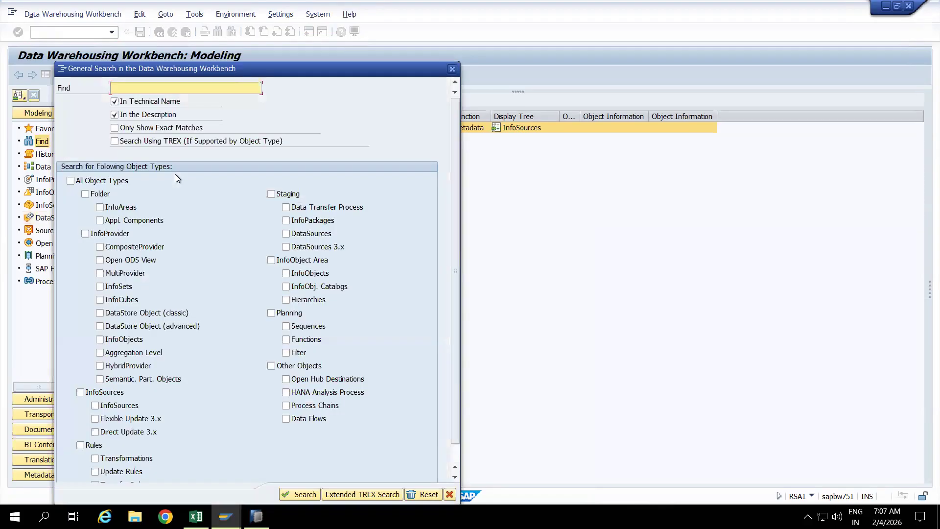
{"action": "type", "text": "ZADSO_555"}
{"action": "left_click", "coordinate": [100, 326]}
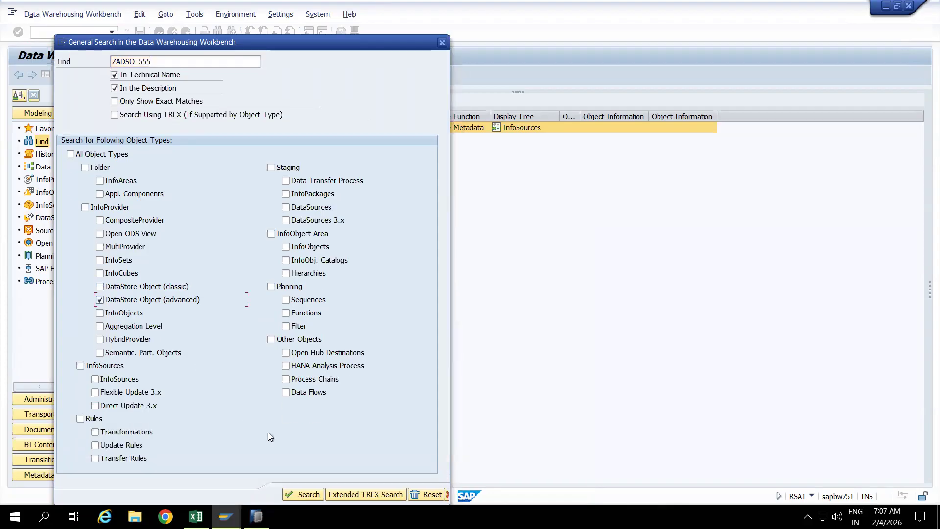
{"action": "left_click", "coordinate": [304, 494]}
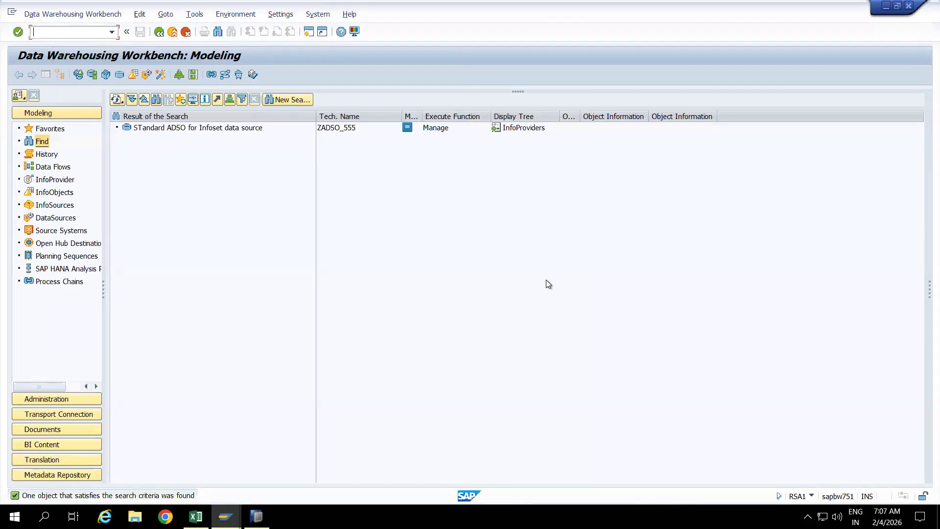
- Display the InfoProvider tree and locate ZADSO_555 in it
{"action": "left_click", "coordinate": [52, 180]}
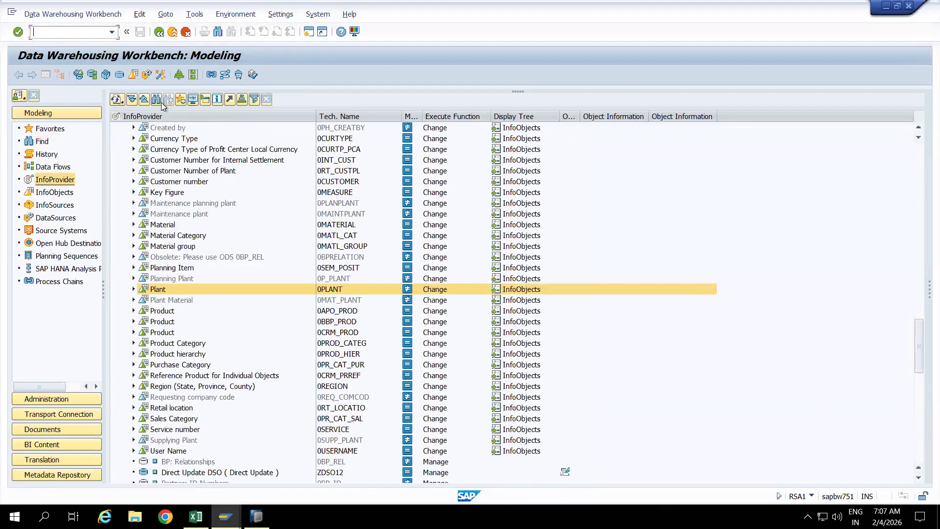
{"action": "left_click", "coordinate": [156, 99]}
{"action": "type", "text": "ZADSO_555"}
{"action": "key", "text": "Return"}
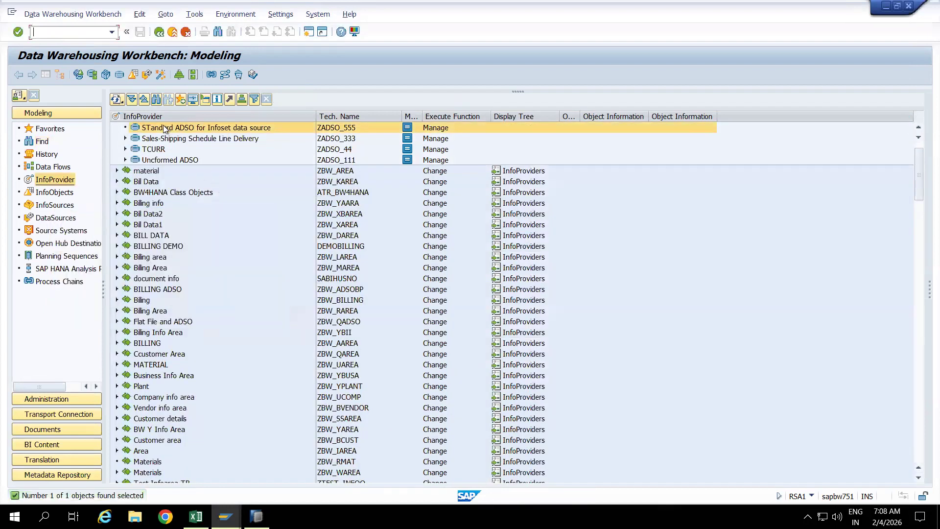
- Start creating a transformation for ZADSO_555 with DataSource as the source object type
{"action": "right_click", "coordinate": [164, 128]}
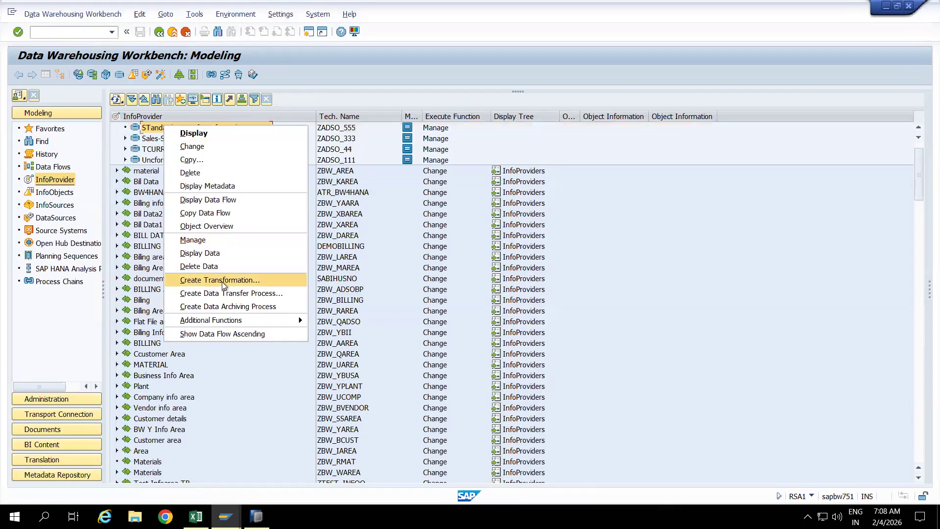
{"action": "left_click", "coordinate": [221, 280]}
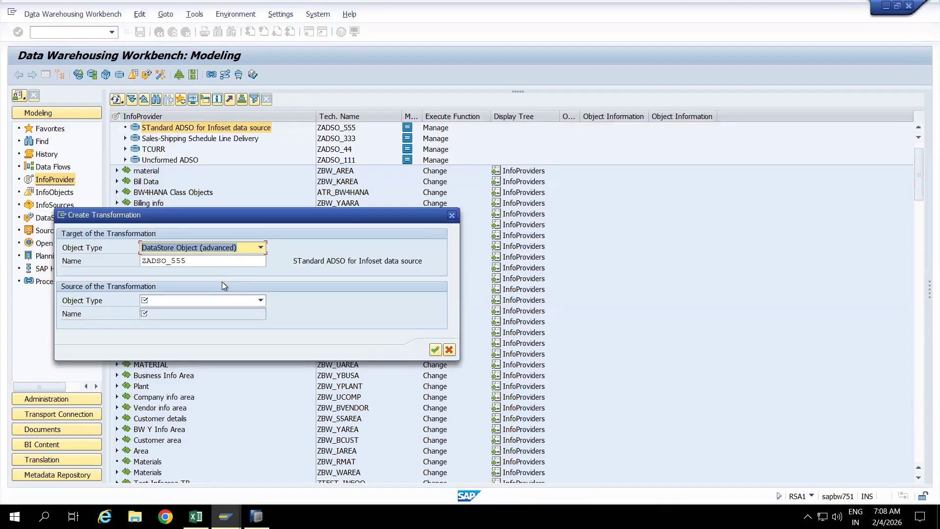
{"action": "left_click", "coordinate": [172, 300]}
{"action": "left_click", "coordinate": [170, 315]}
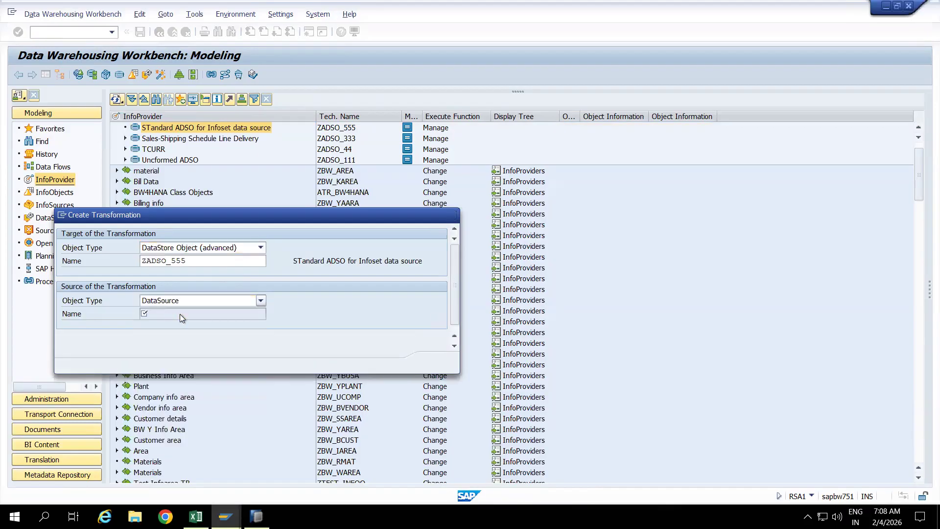
- Try to find ZDS_IS_VBAP as the transformation's source DataSource using the value search
{"action": "type", "text": "Z"}
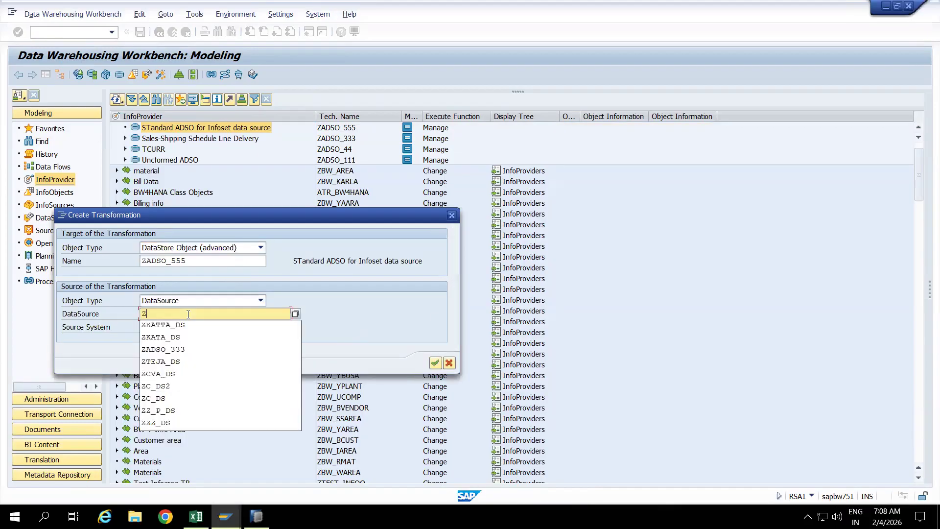
{"action": "type", "text": "DS_IS"}
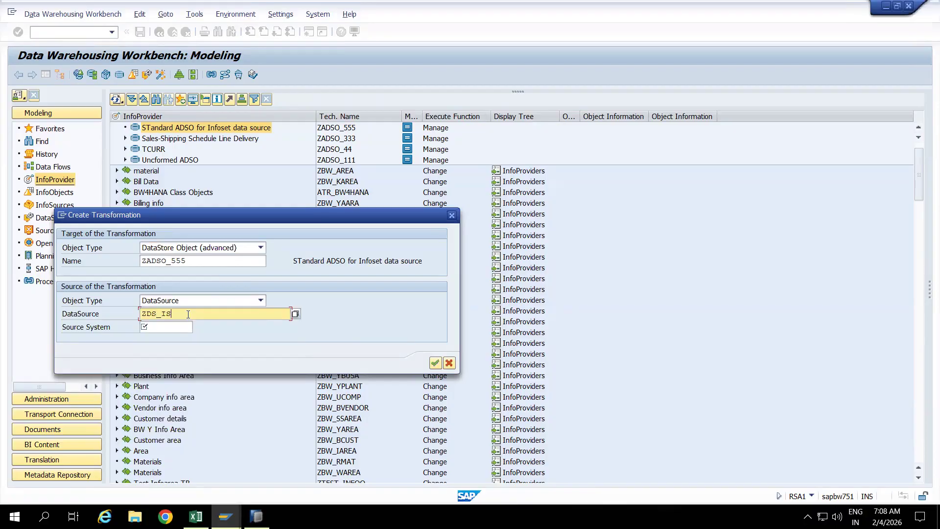
{"action": "type", "text": "_VBAP"}
{"action": "left_click", "coordinate": [297, 314]}
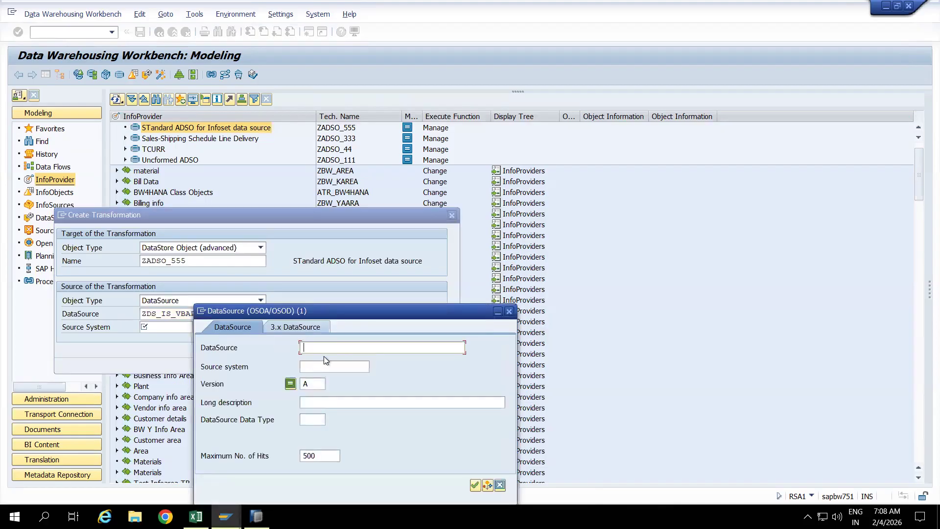
{"action": "type", "text": "ZDS_IS_VBAP"}
{"action": "key", "text": "Return"}
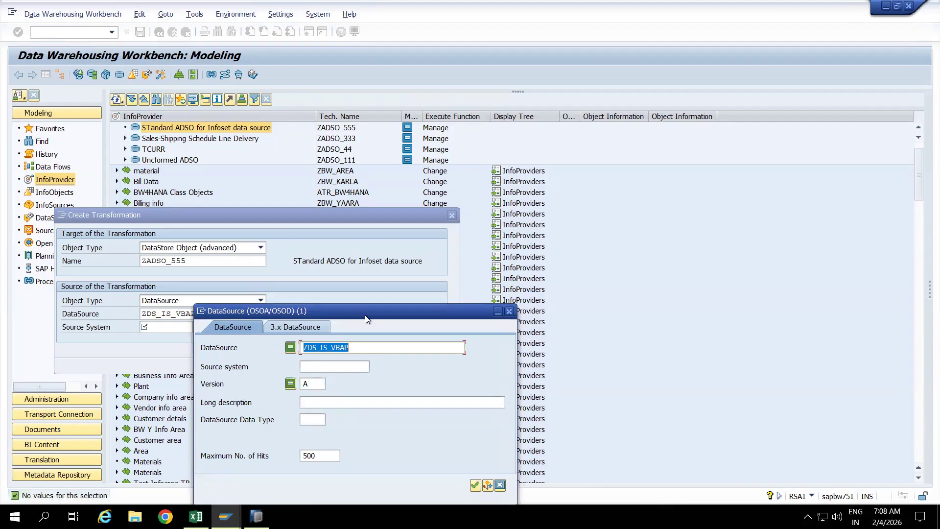
- Copy the DataSource name ZDS_ZIS_JOIN_VBAP from the Extractor Checker S-API session and return to the DataSource value search
{"action": "mouse_move", "coordinate": [226, 517]}
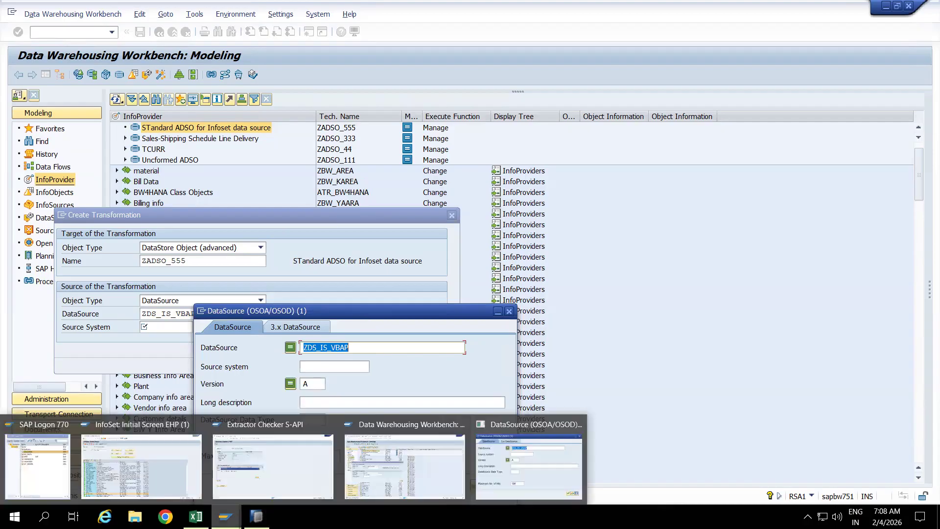
{"action": "left_click", "coordinate": [271, 448]}
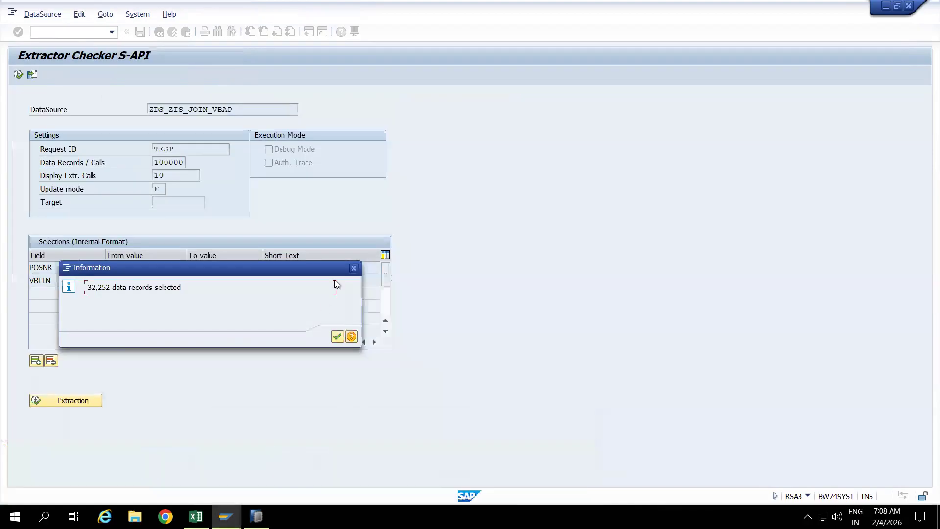
{"action": "left_click", "coordinate": [353, 269]}
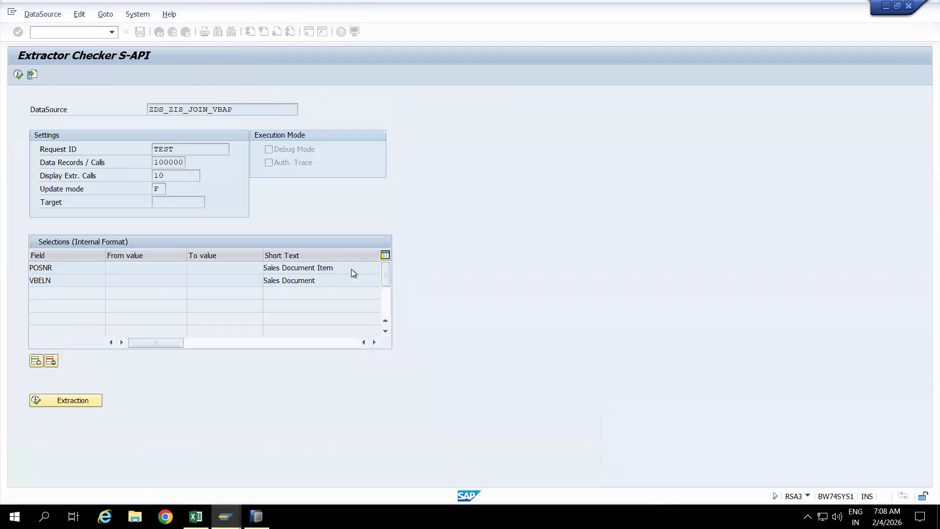
{"action": "left_click_drag", "start_coordinate": [240, 110], "coordinate": [135, 106]}
{"action": "key", "text": "ctrl+c"}
{"action": "left_click", "coordinate": [135, 106]}
{"action": "key", "text": "alt+Tab"}
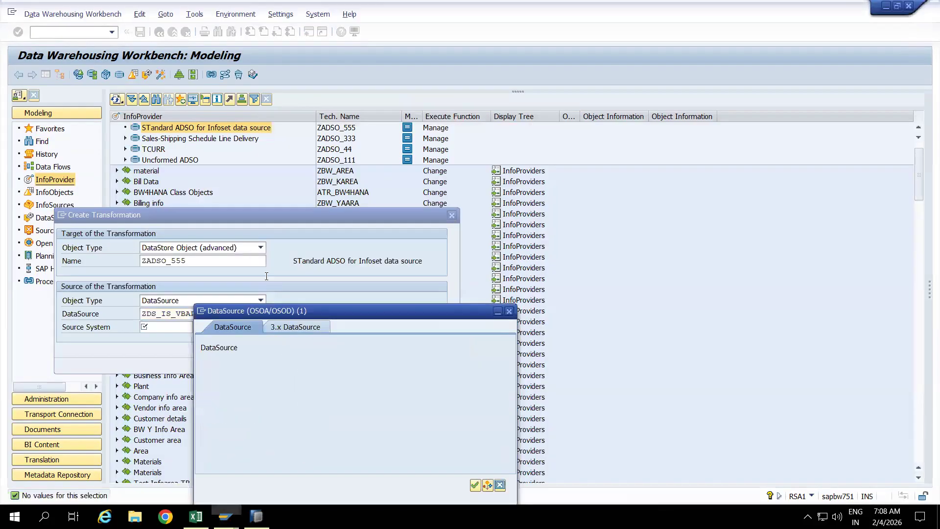
- Search for ZDS_ZIS_JOIN_VBAP, choose it with source system T90CLNT090 as the transformation's source, and create the transformation
{"action": "key", "text": "ctrl+v"}
{"action": "key", "text": "Return"}
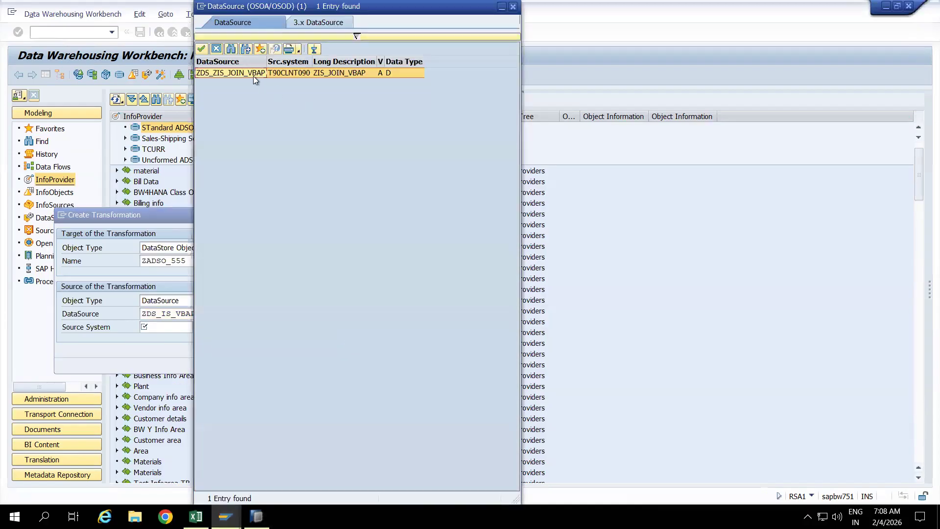
{"action": "double_click", "coordinate": [254, 74]}
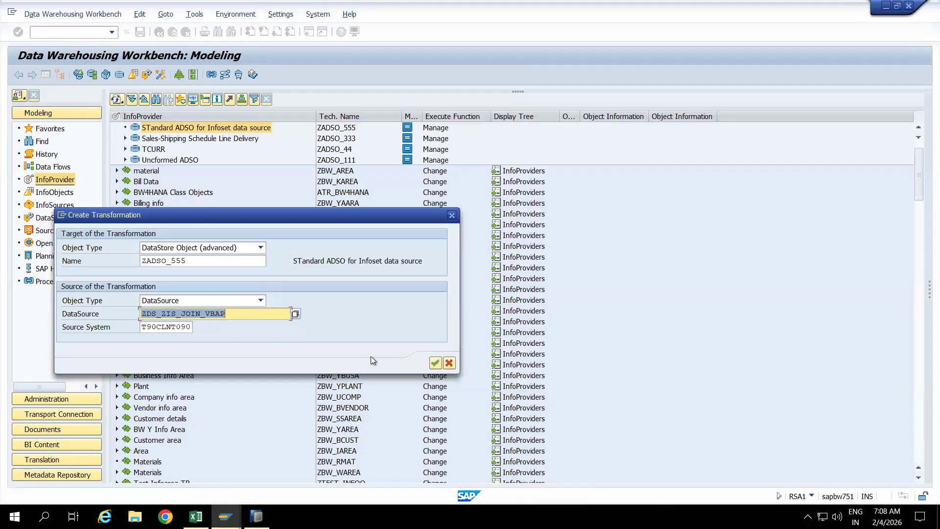
{"action": "left_click", "coordinate": [432, 363]}
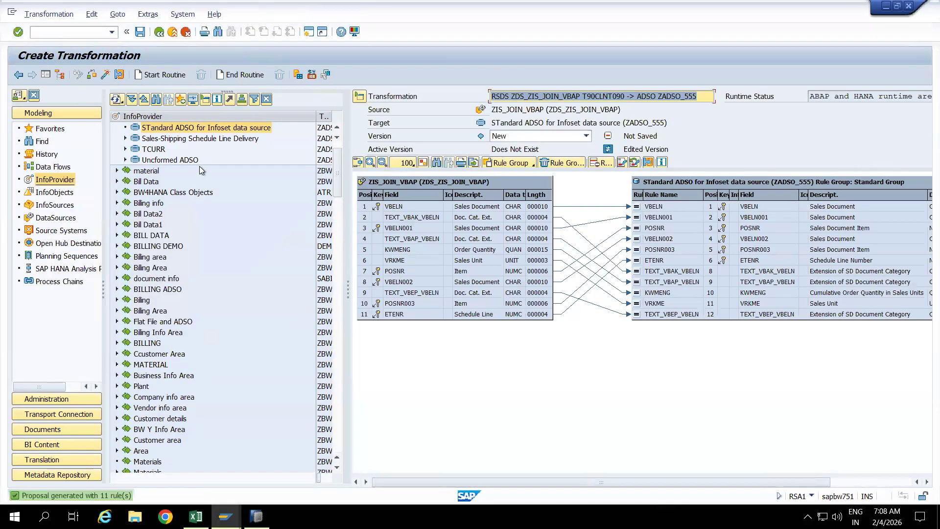
- Hide the object tree, activate the transformation from ZDS_ZIS_JOIN_VBAP to ZADSO_555, and return to the InfoProvider tree
{"action": "left_click", "coordinate": [45, 74]}
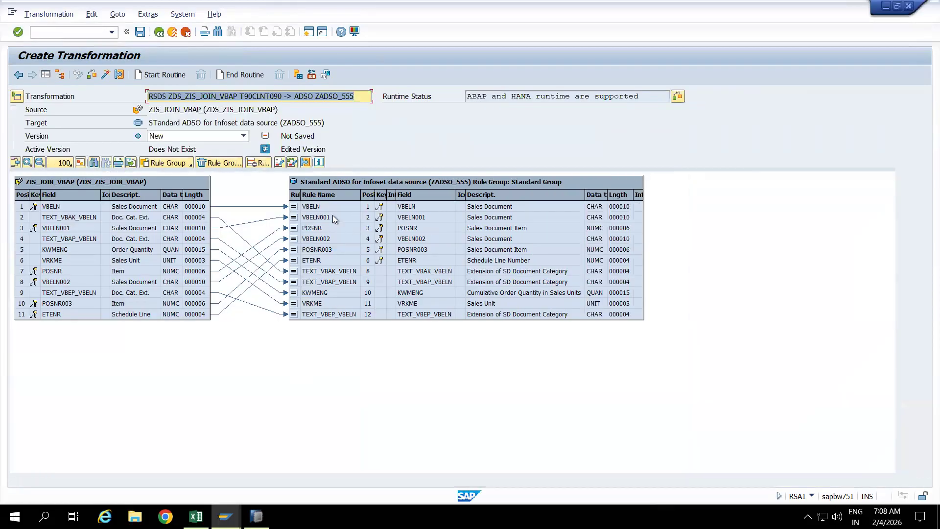
{"action": "left_click", "coordinate": [105, 76]}
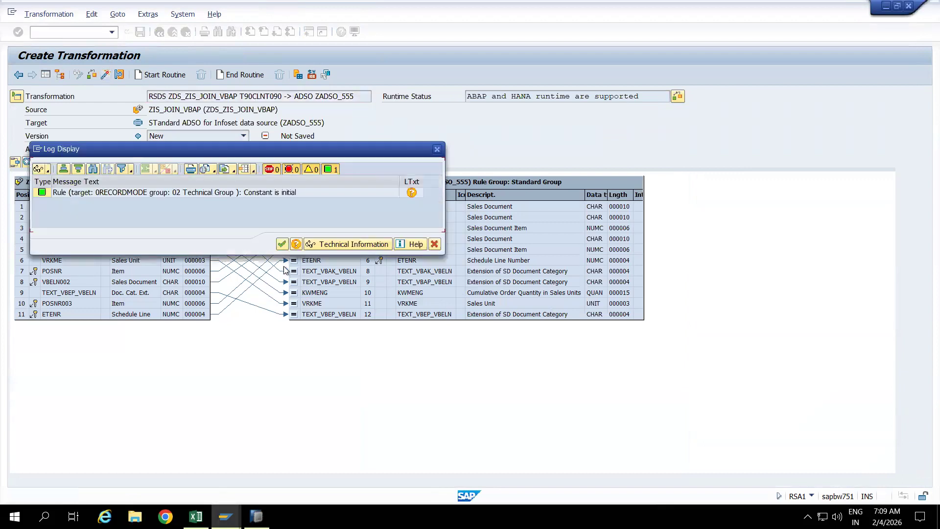
{"action": "left_click", "coordinate": [282, 245]}
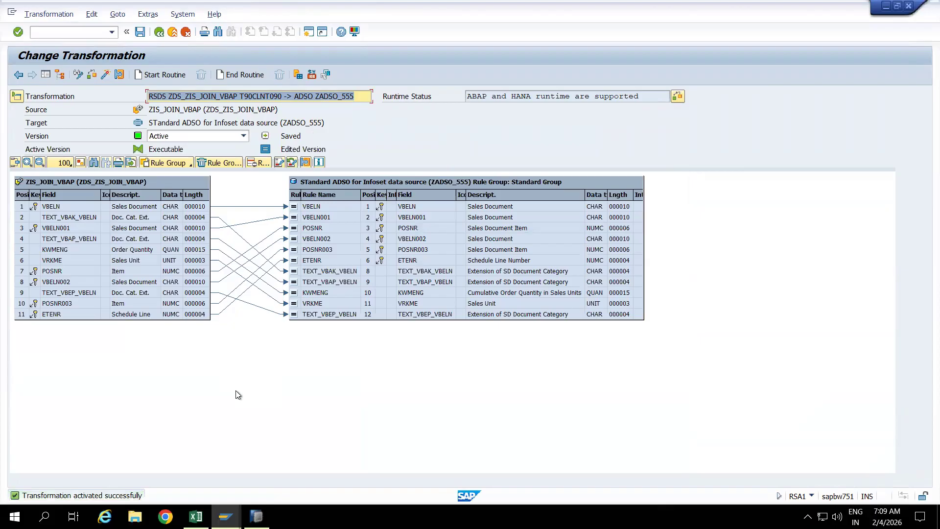
{"action": "left_click", "coordinate": [172, 32]}
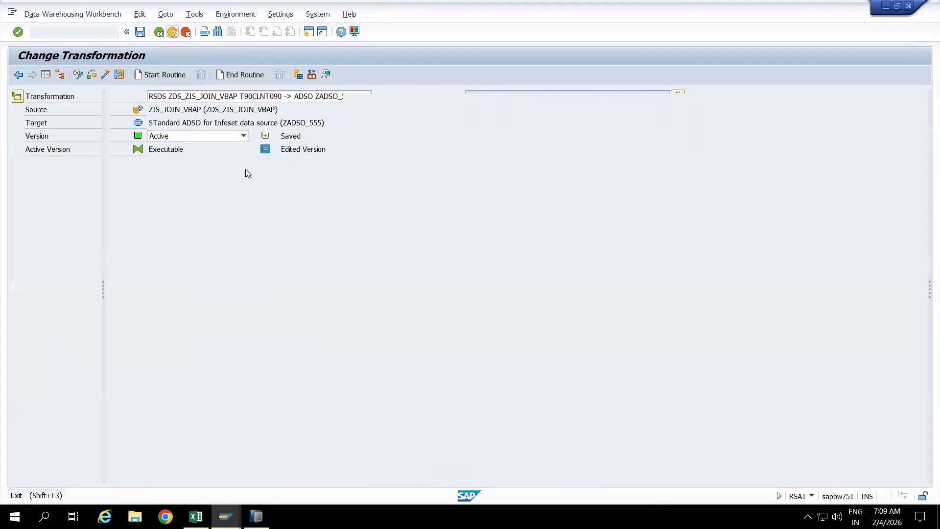
- Create a standard data transfer process from DataSource ZDS_ZIS_JOIN_VBAP to ZADSO_555 and activate it
{"action": "left_click", "coordinate": [162, 150]}
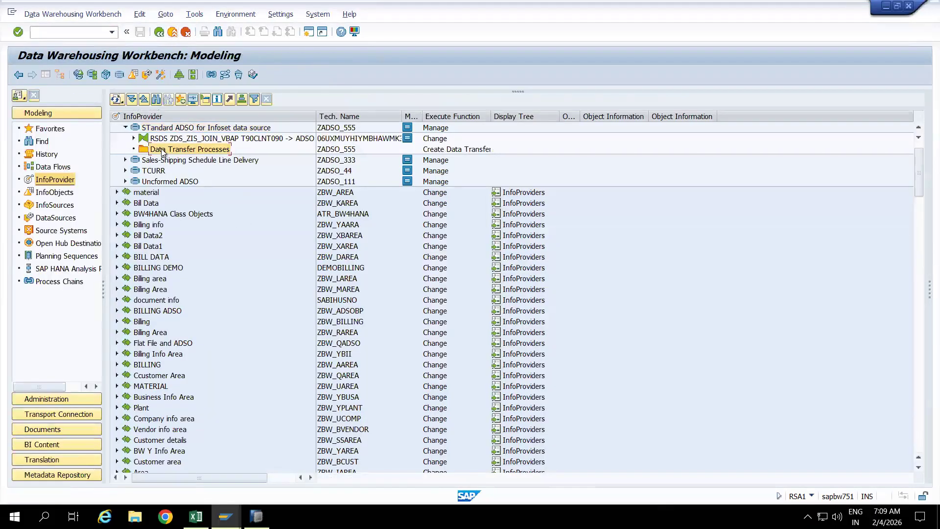
{"action": "right_click", "coordinate": [162, 151]}
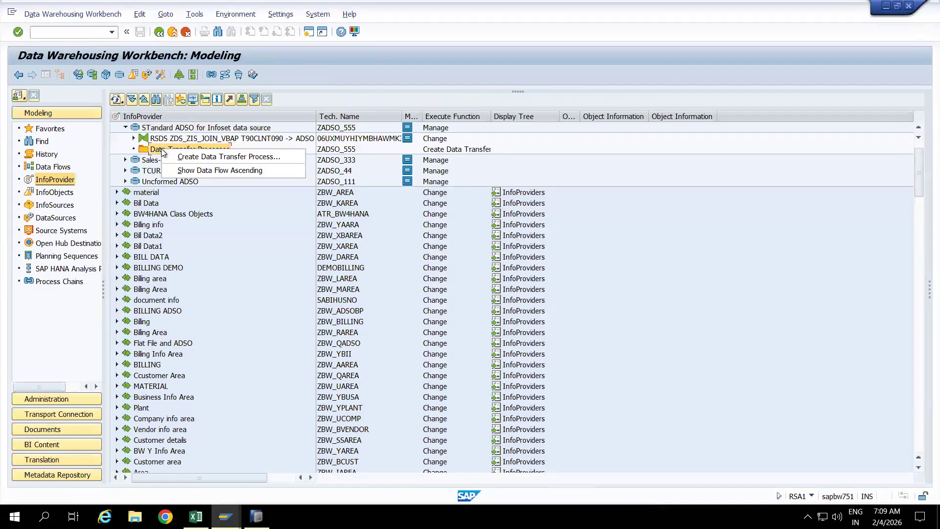
{"action": "left_click", "coordinate": [210, 157]}
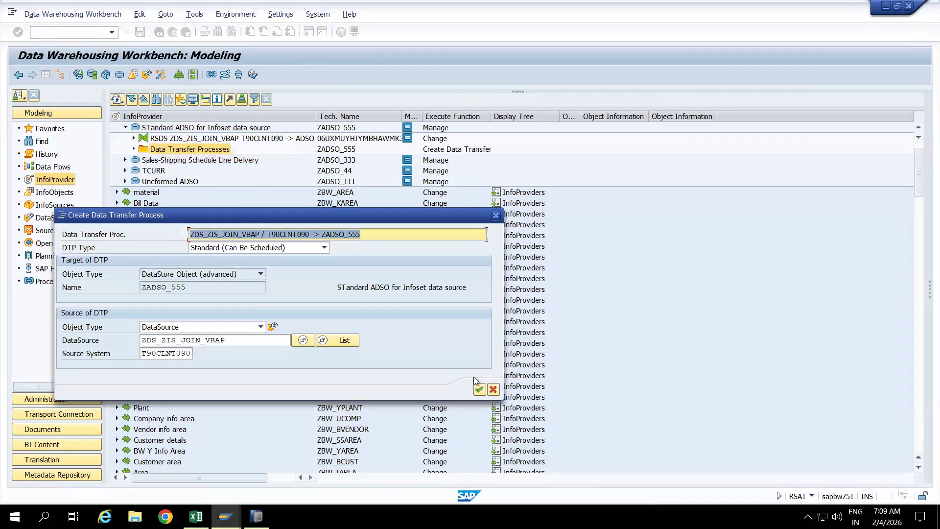
{"action": "left_click", "coordinate": [479, 390]}
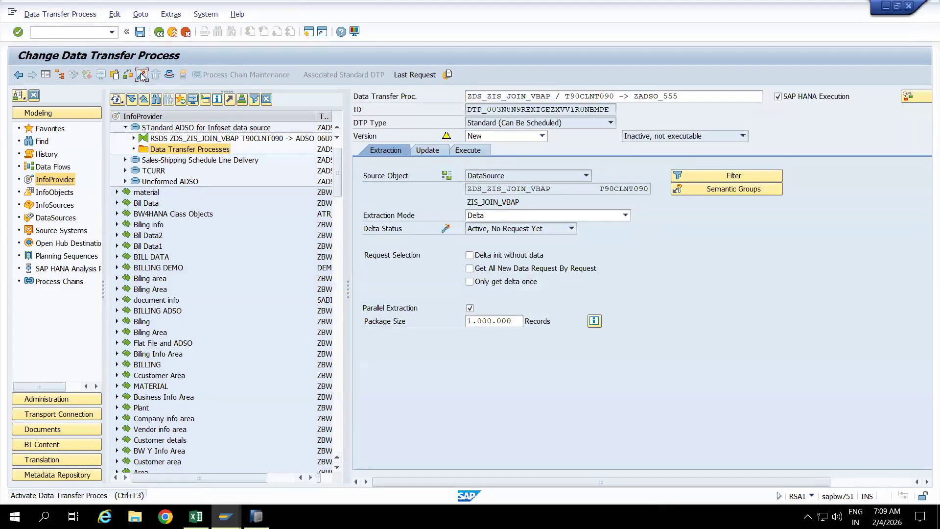
{"action": "left_click", "coordinate": [141, 75]}
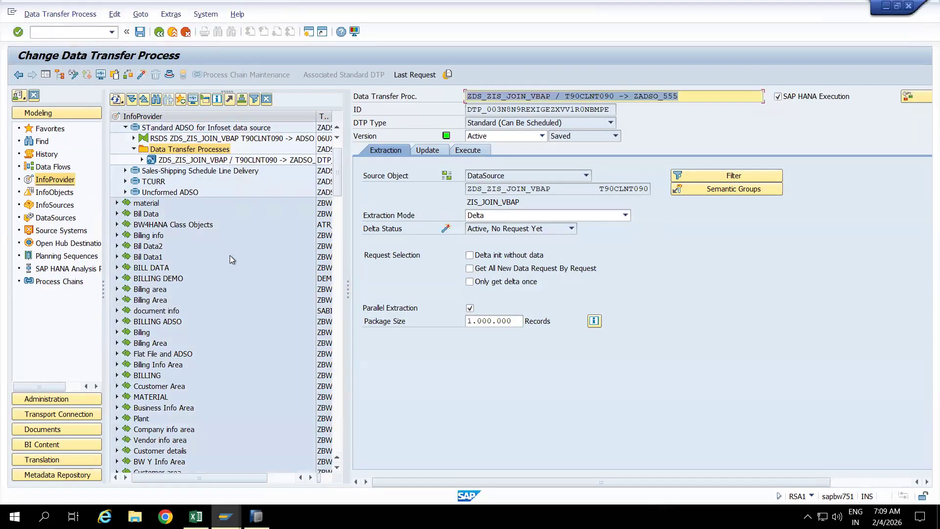
- Execute the data transfer process for ZADSO_555 and display its request monitor
{"action": "left_click", "coordinate": [467, 149]}
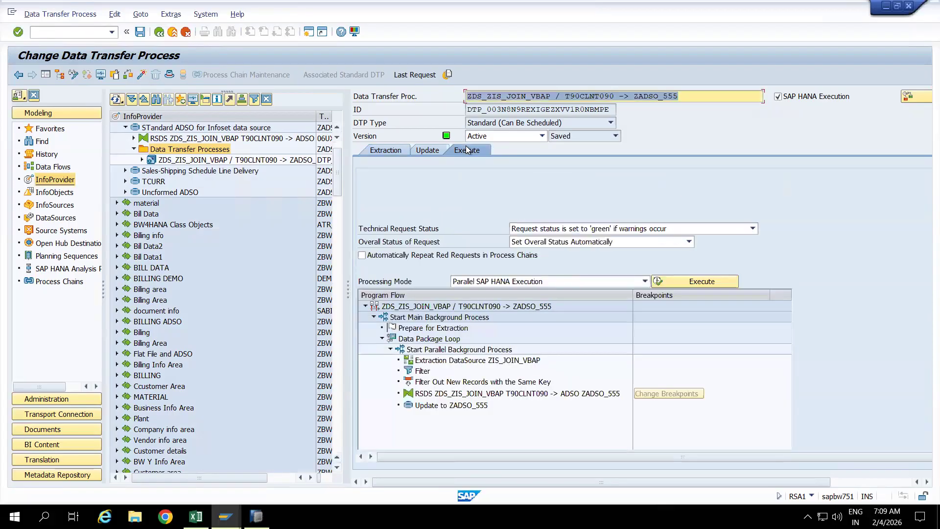
{"action": "left_click", "coordinate": [675, 279]}
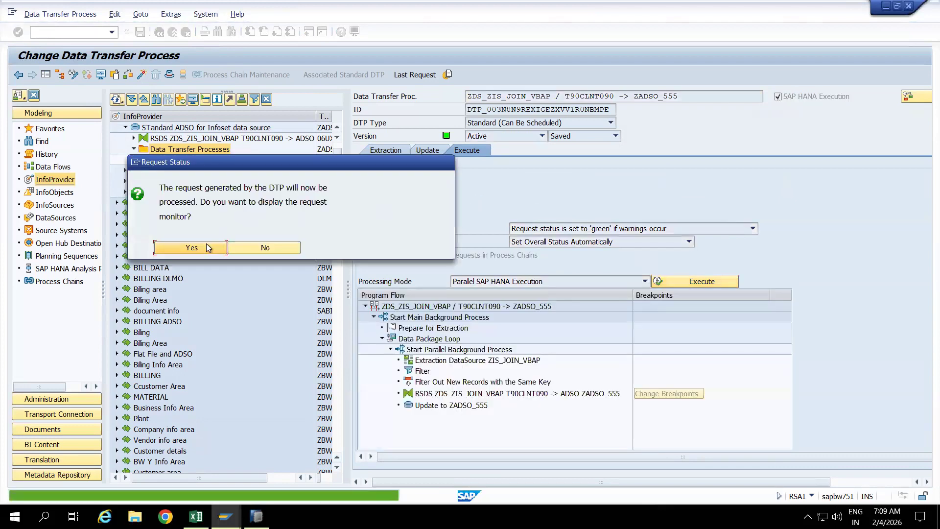
{"action": "left_click", "coordinate": [207, 247]}
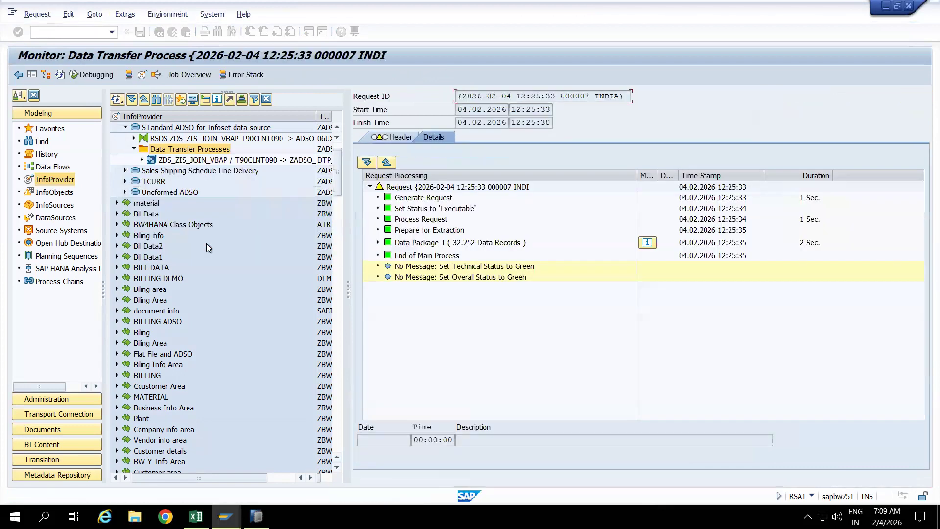
- Refresh the request monitor at full width and open the management screen of target ZADSO_555
{"action": "left_click", "coordinate": [473, 245]}
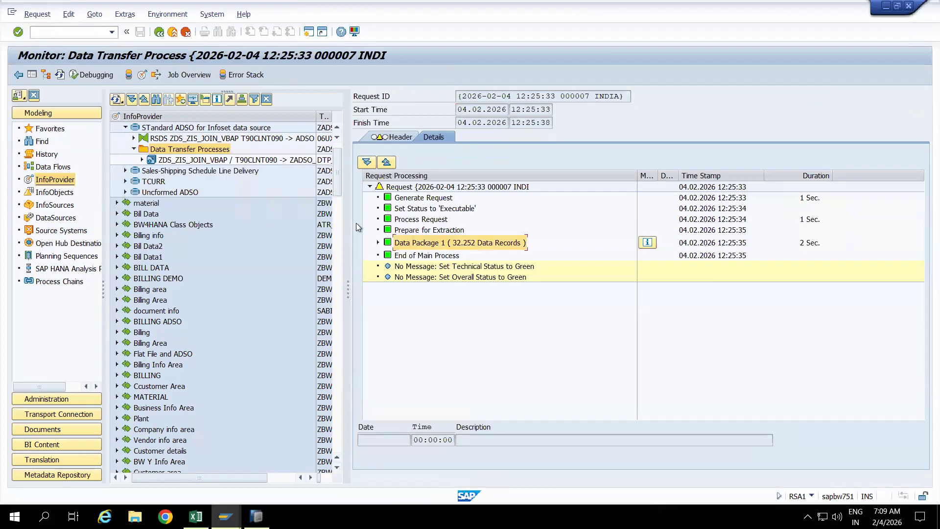
{"action": "left_click", "coordinate": [32, 76]}
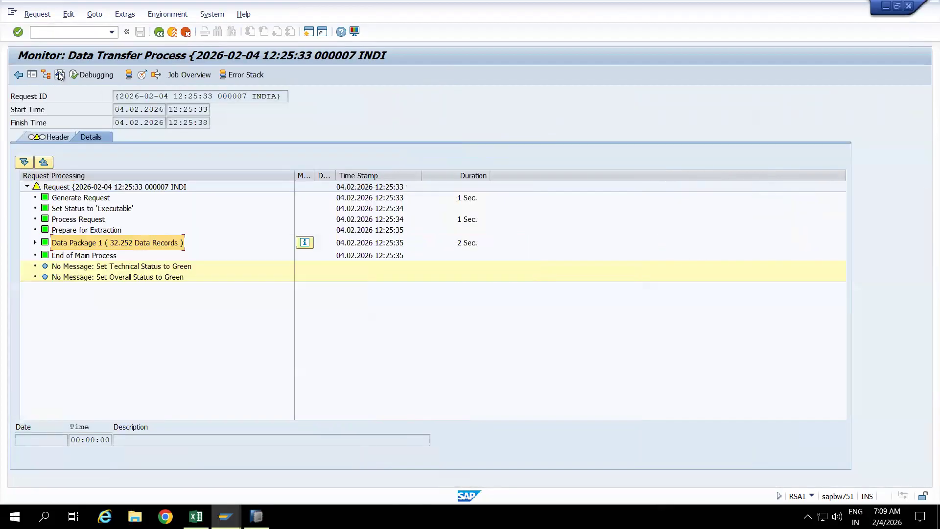
{"action": "left_click", "coordinate": [59, 74]}
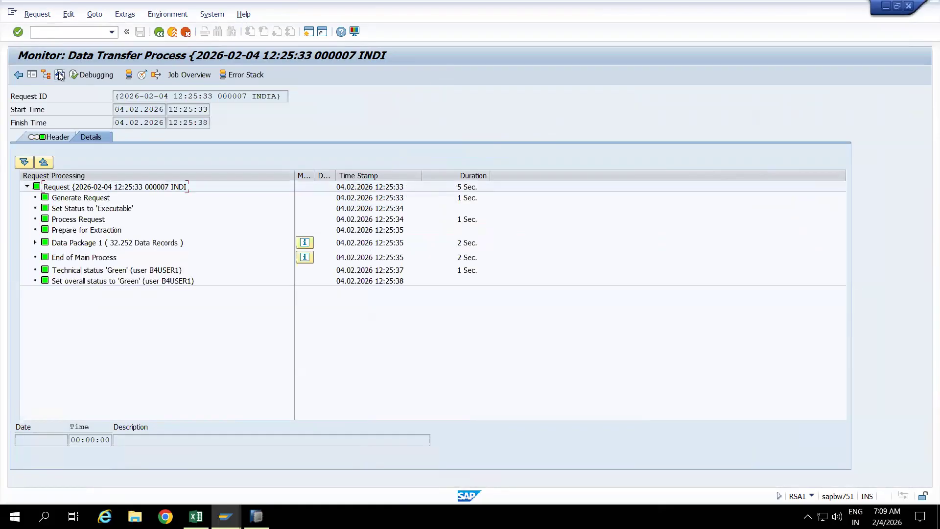
{"action": "left_click", "coordinate": [143, 75]}
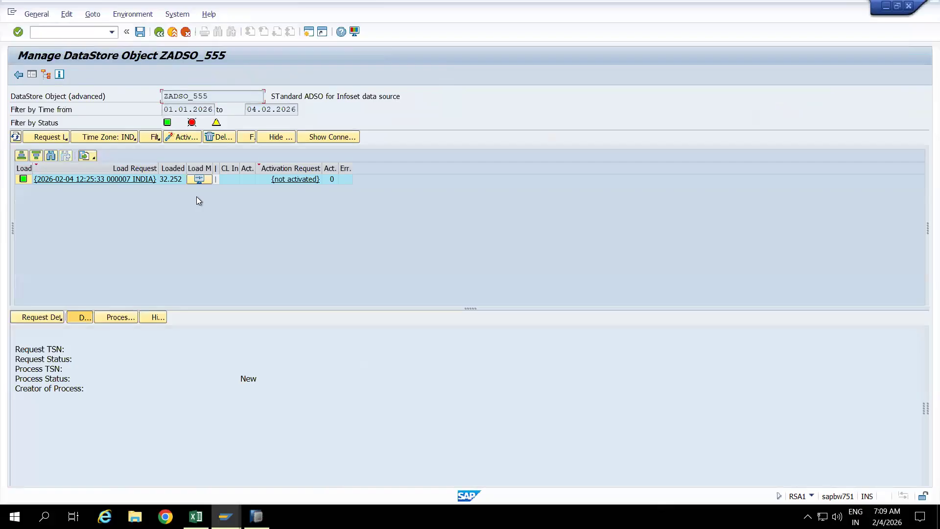
{"action": "left_click", "coordinate": [228, 180]}
{"action": "left_click", "coordinate": [181, 137]}
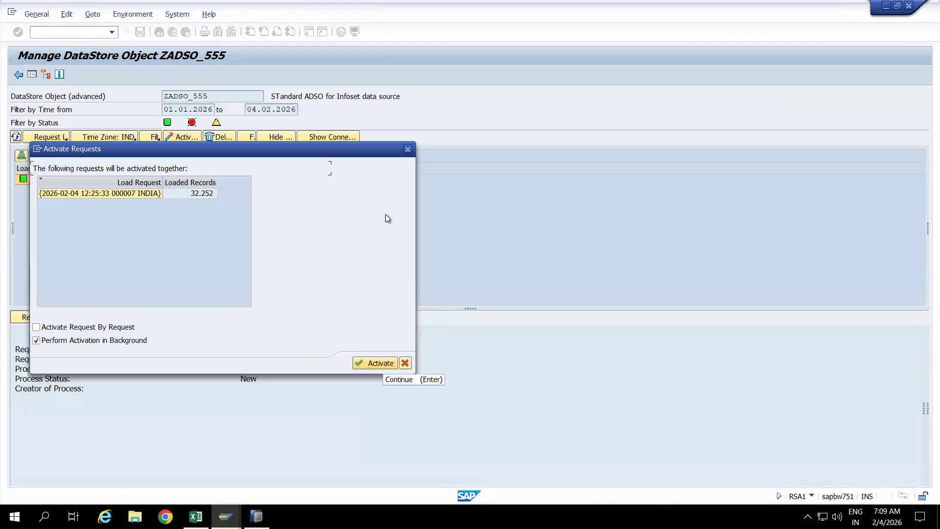
{"action": "left_click", "coordinate": [407, 150]}
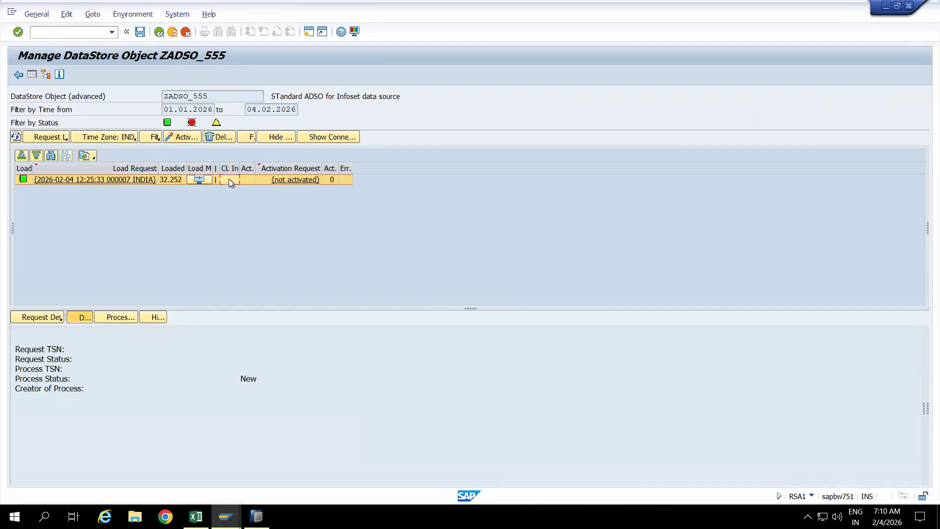
- Display the new data table of ZADSO_555, check its number of entries, and return to the management screen
{"action": "left_click", "coordinate": [137, 17]}
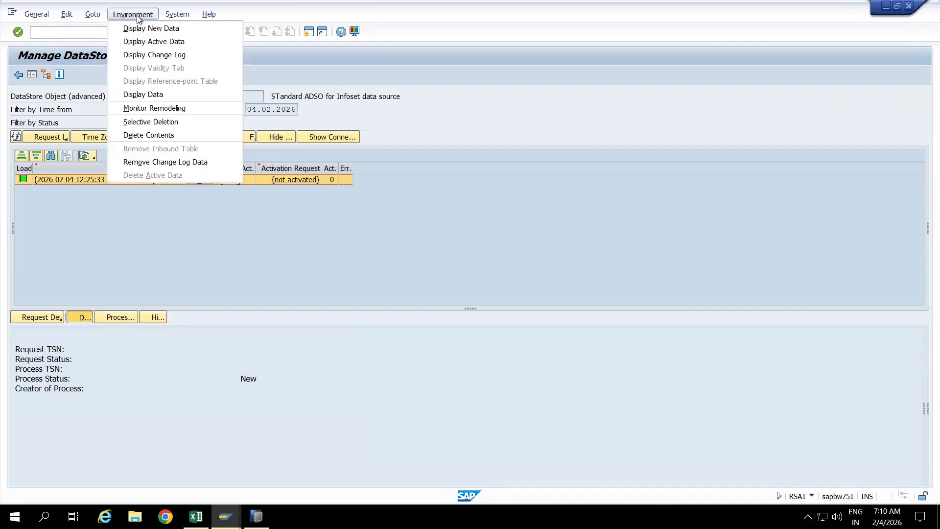
{"action": "left_click", "coordinate": [175, 30]}
{"action": "left_click", "coordinate": [110, 74]}
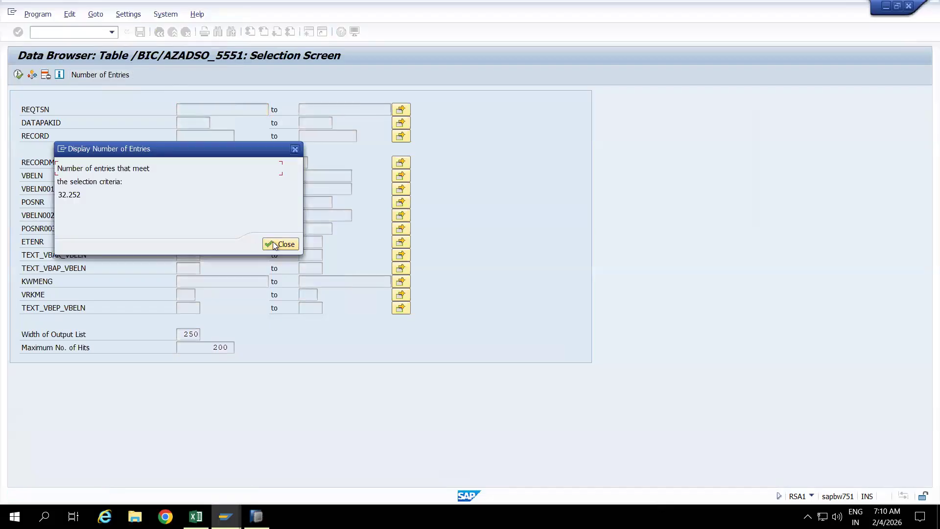
{"action": "left_click", "coordinate": [274, 245]}
{"action": "left_click", "coordinate": [160, 32]}
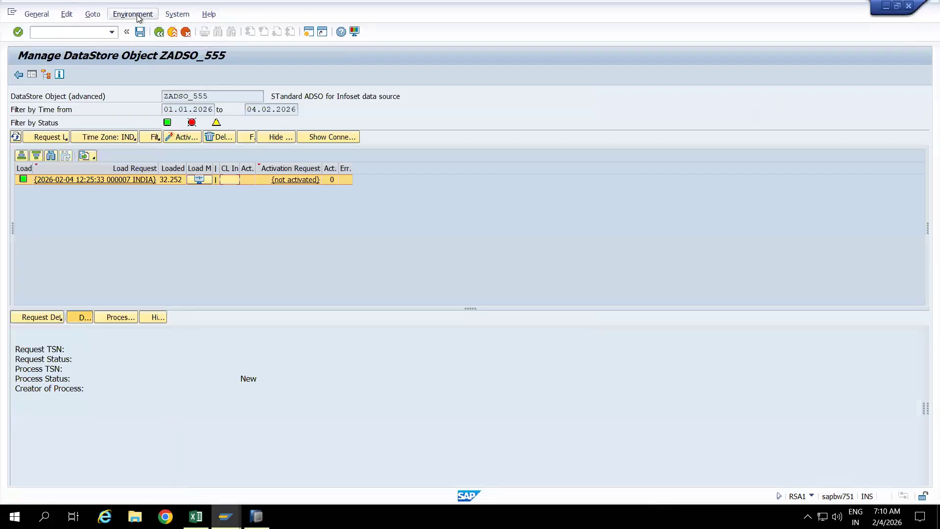
- Display the active data table of ZADSO_555, check its number of entries, and return to the management screen
{"action": "left_click", "coordinate": [138, 18]}
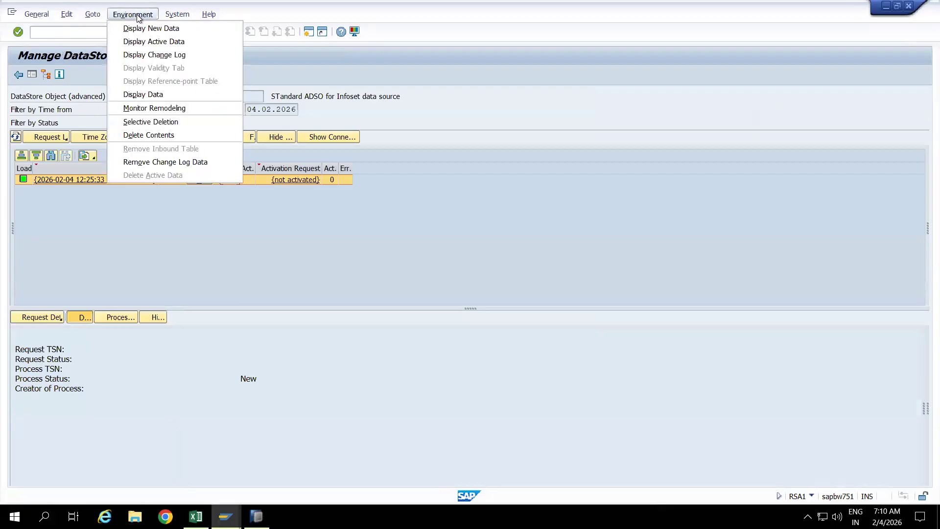
{"action": "left_click", "coordinate": [151, 42]}
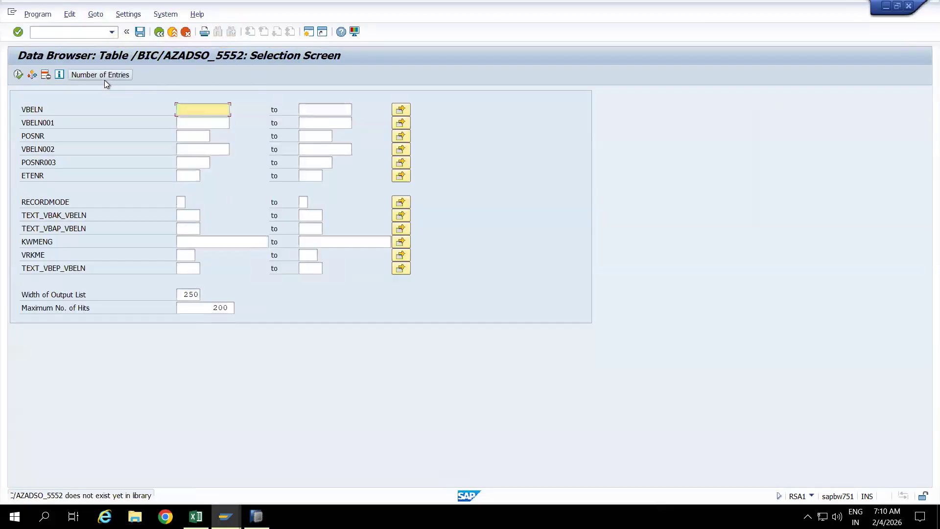
{"action": "left_click", "coordinate": [100, 76]}
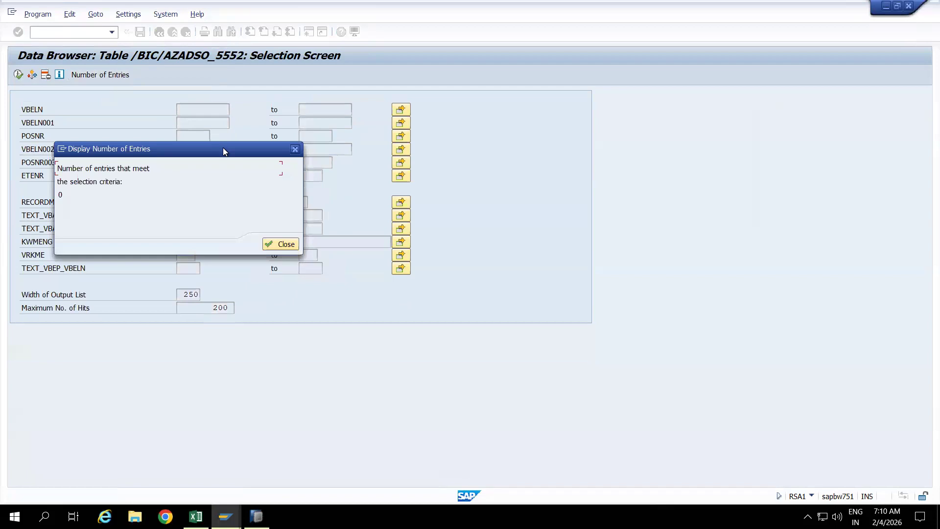
{"action": "left_click", "coordinate": [295, 149]}
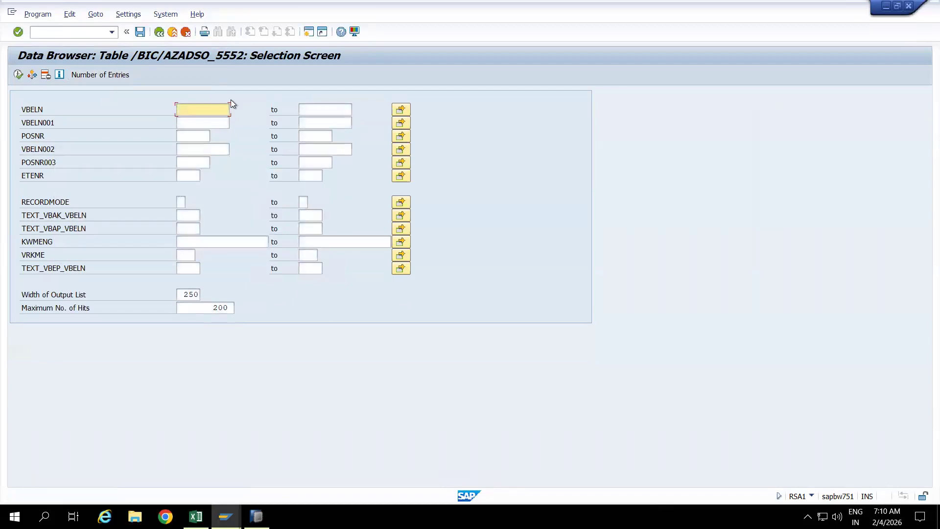
{"action": "left_click", "coordinate": [159, 32]}
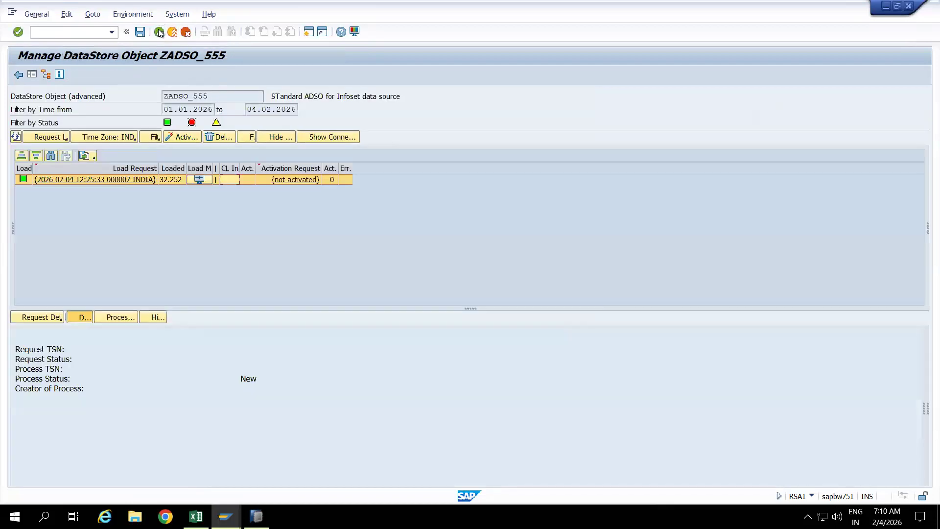
- Widen the Load Status column in the request list of ZADSO_555 to show its full heading
{"action": "left_click", "coordinate": [343, 184]}
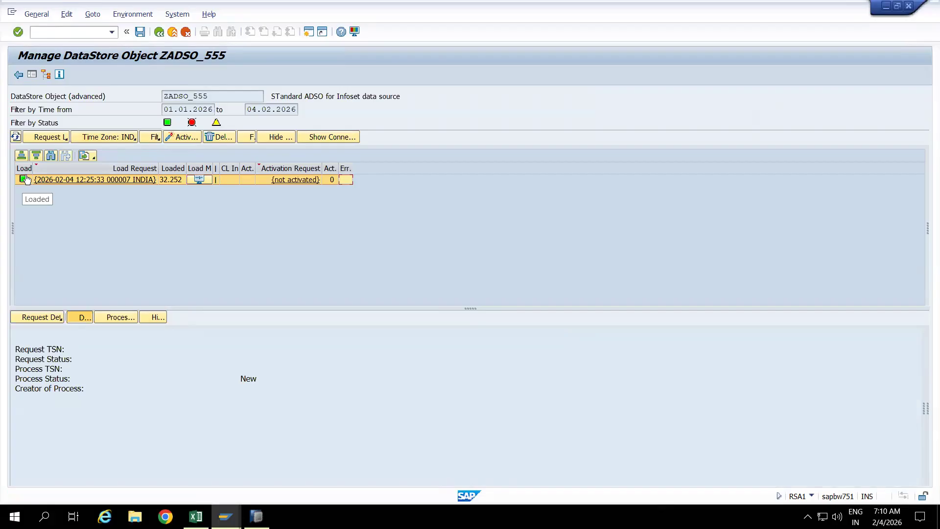
{"action": "left_click_drag", "start_coordinate": [34, 168], "coordinate": [66, 167]}
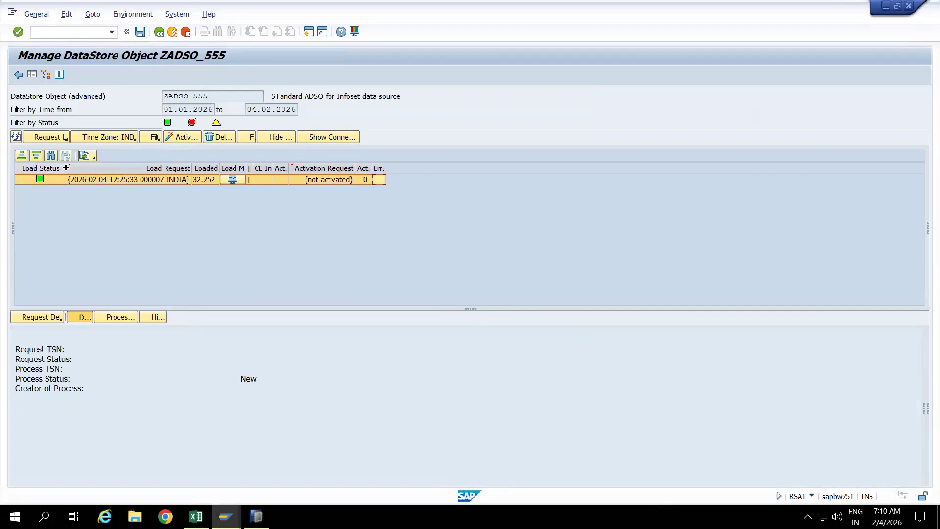
- Activate the load request of ZADSO_555 with activation performed in the background
{"action": "left_click", "coordinate": [177, 136]}
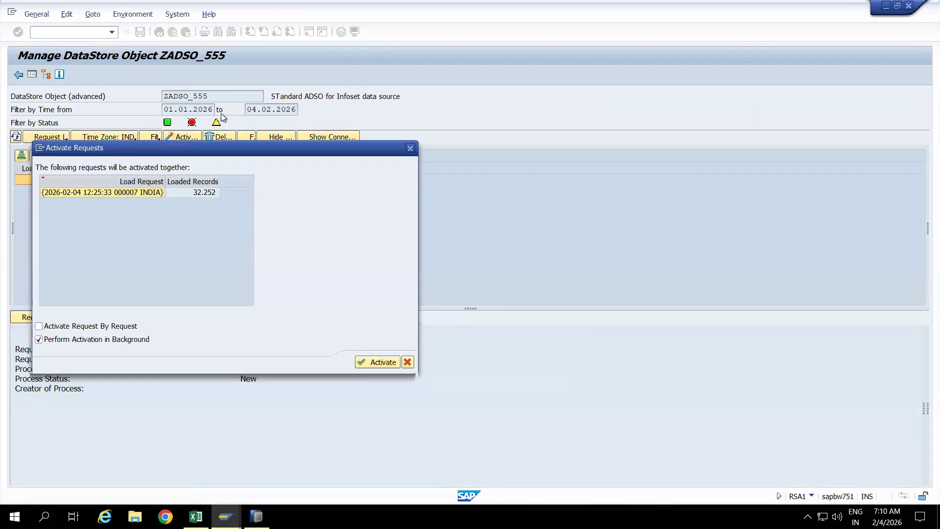
{"action": "left_click_drag", "start_coordinate": [160, 142], "coordinate": [236, 110]}
{"action": "left_click", "coordinate": [456, 332]}
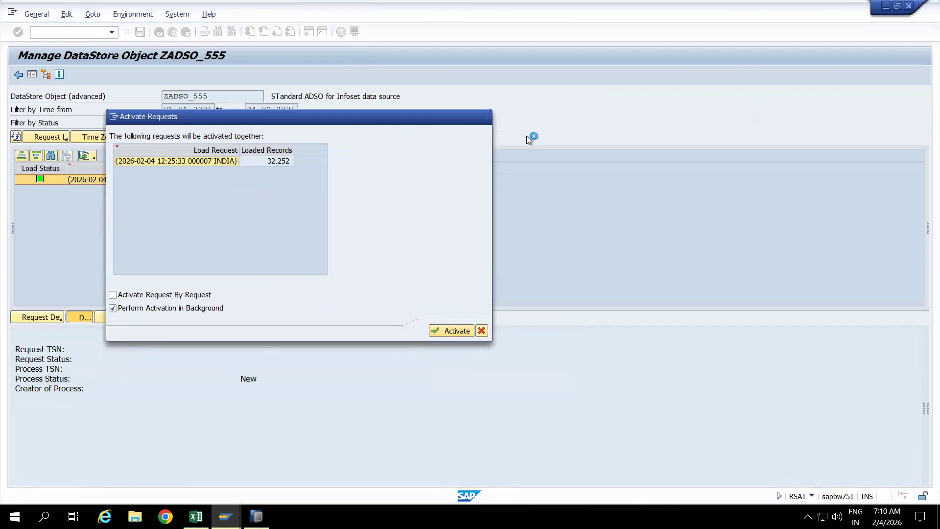
{"action": "left_click_drag", "start_coordinate": [331, 117], "coordinate": [496, 125]}
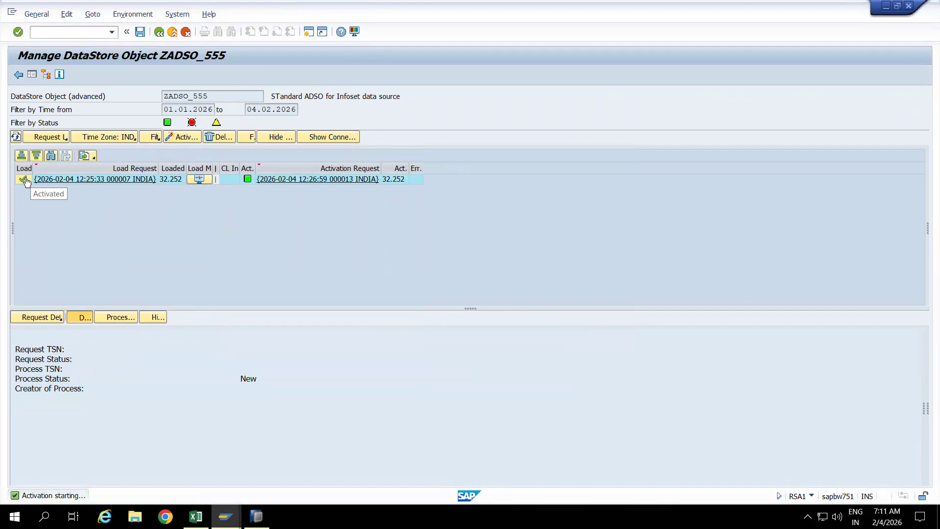
- Recheck the number of entries in the new data table of ZADSO_555 after activation and return to the management screen
{"action": "left_click", "coordinate": [136, 15]}
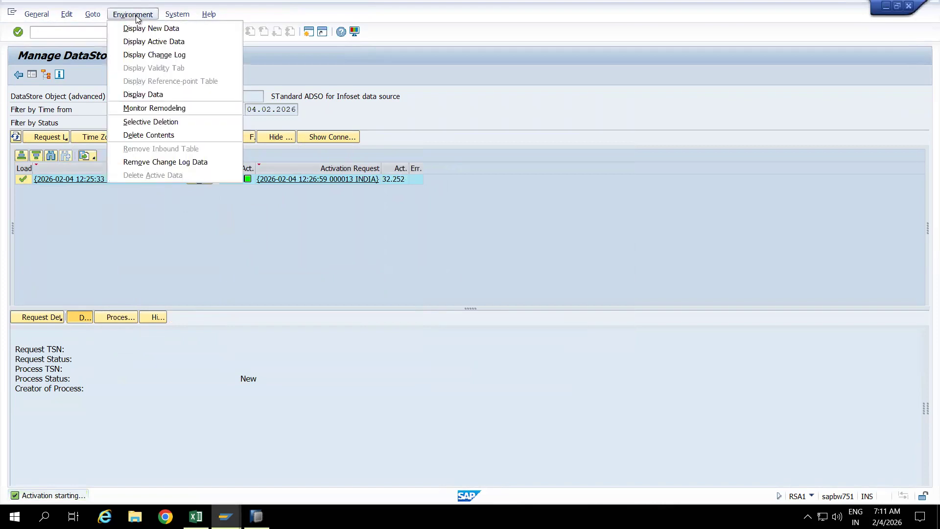
{"action": "left_click", "coordinate": [148, 28]}
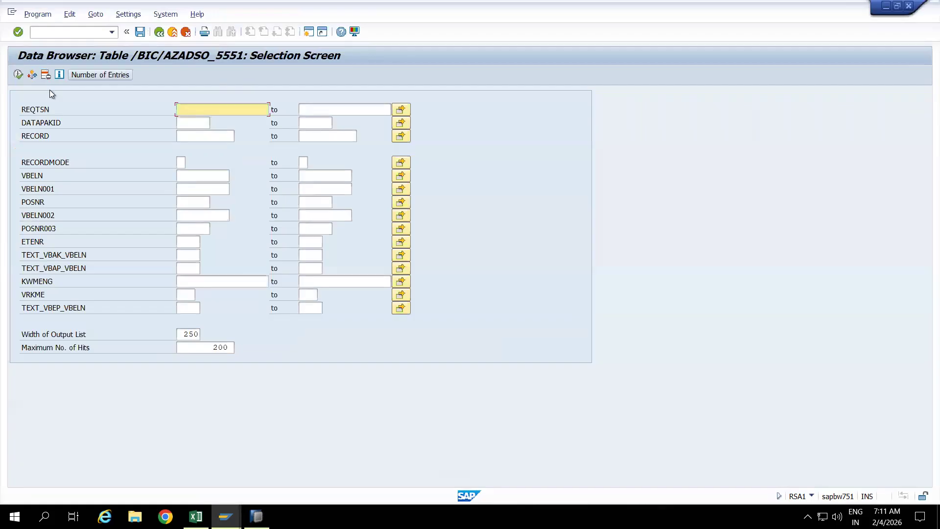
{"action": "left_click", "coordinate": [93, 75]}
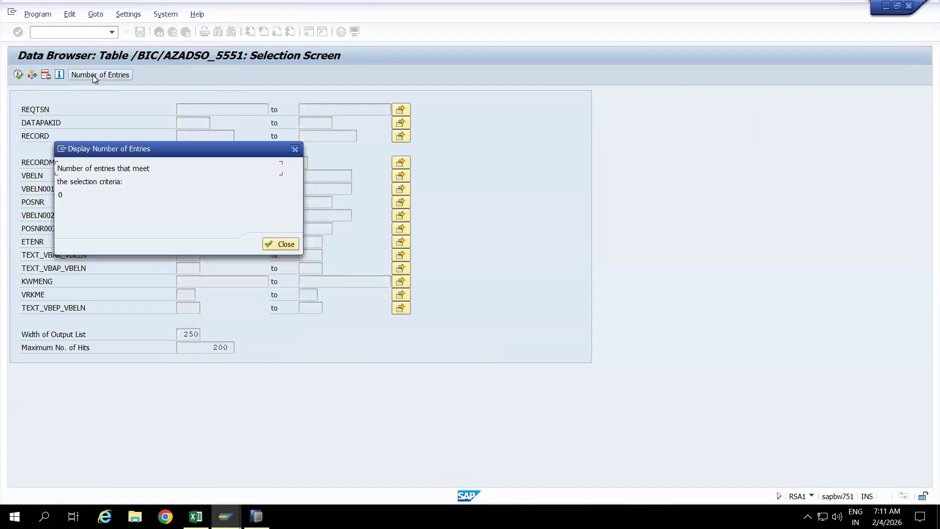
{"action": "left_click", "coordinate": [279, 245]}
{"action": "left_click", "coordinate": [160, 31]}
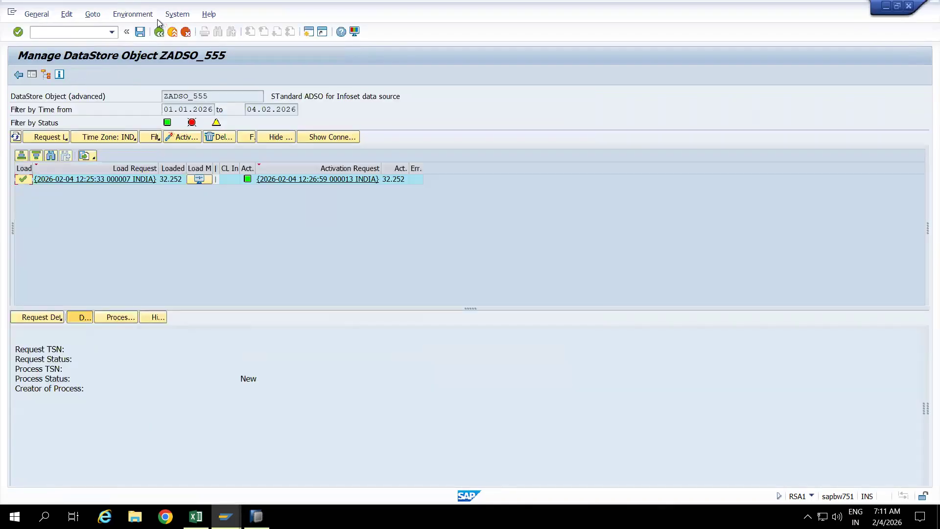
- Recheck the number of entries in the active data table of ZADSO_555 after activation and return to the management screen
{"action": "left_click", "coordinate": [142, 14]}
{"action": "left_click", "coordinate": [146, 43]}
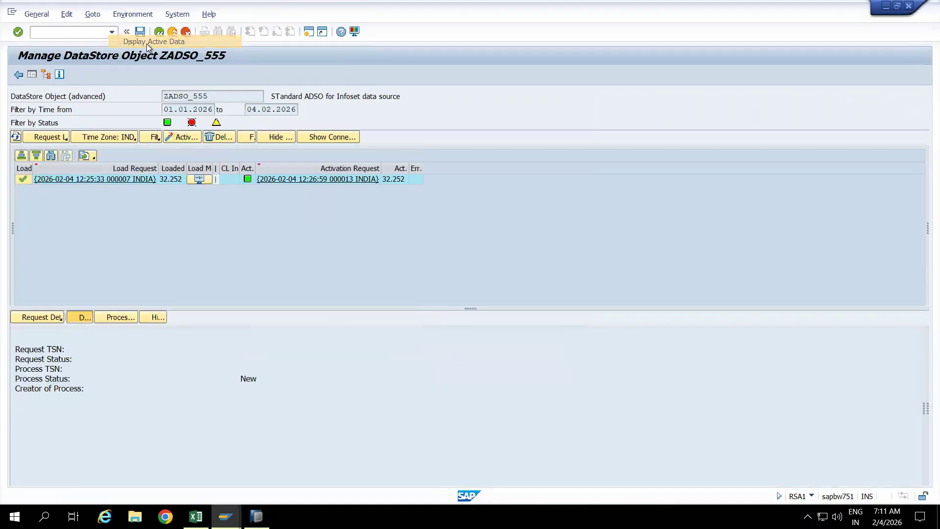
{"action": "left_click", "coordinate": [102, 75]}
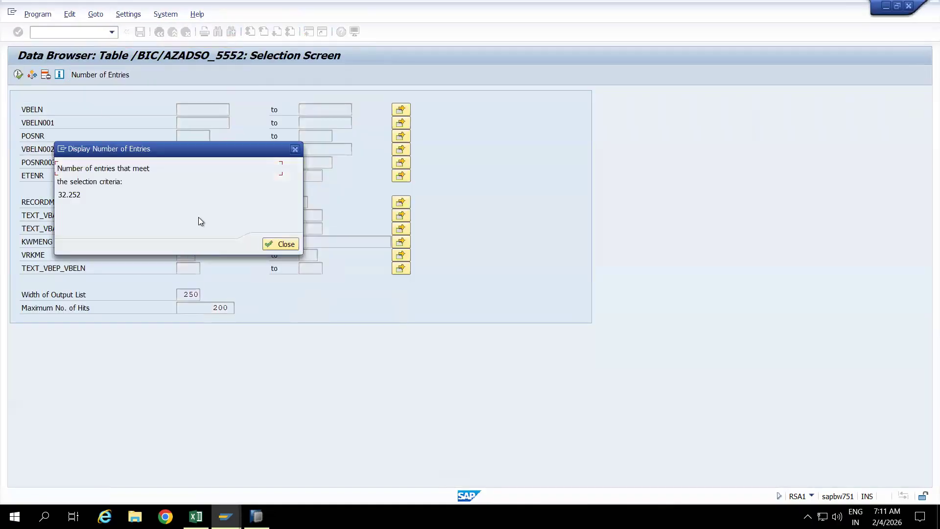
{"action": "left_click", "coordinate": [281, 244]}
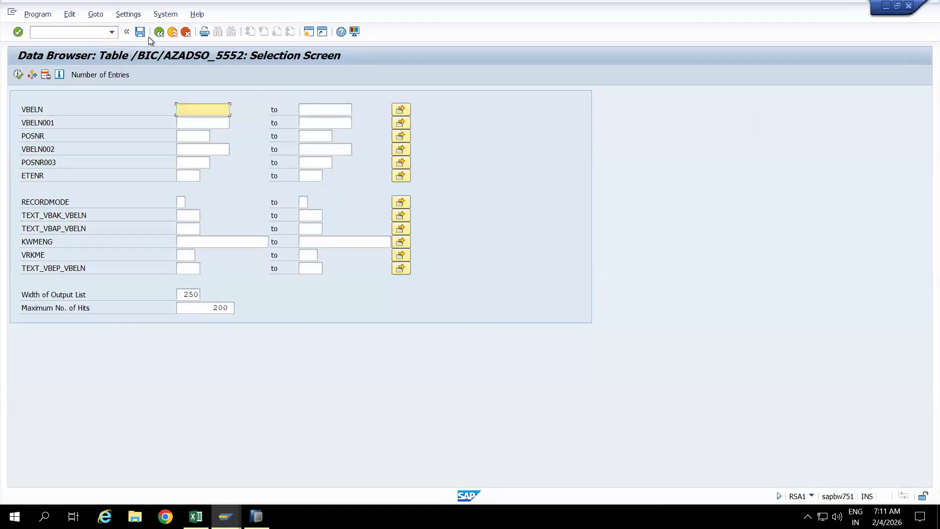
{"action": "left_click", "coordinate": [160, 34]}
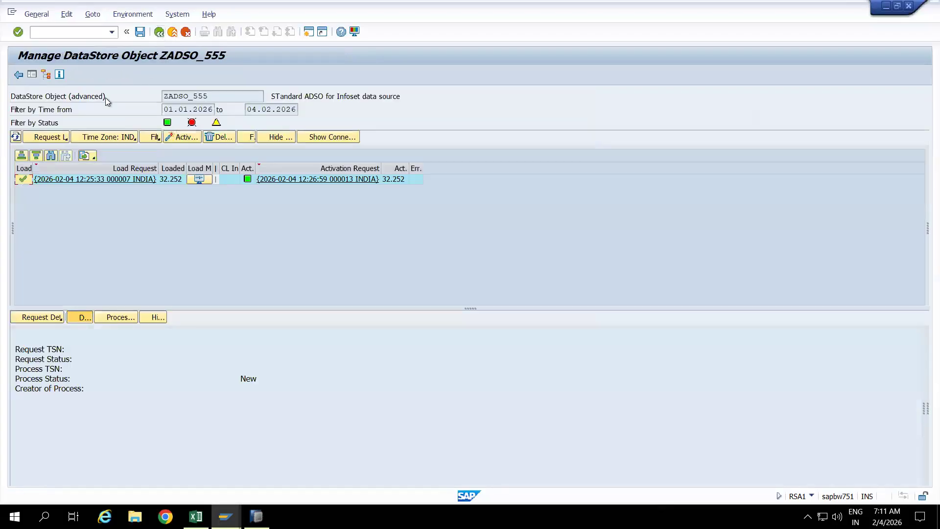
- Display the change log table of ZADSO_555, check its number of entries, and return to the management screen
{"action": "left_click", "coordinate": [145, 14]}
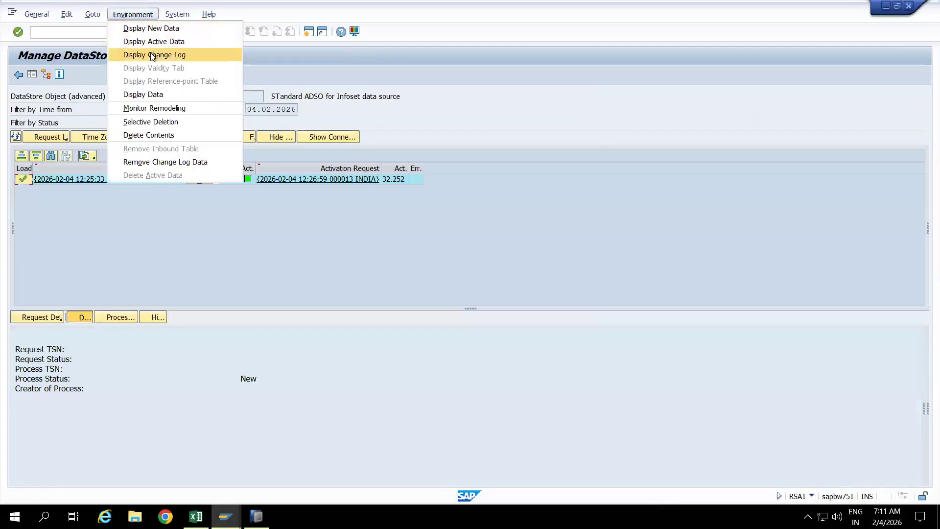
{"action": "left_click", "coordinate": [131, 61]}
{"action": "left_click", "coordinate": [82, 75]}
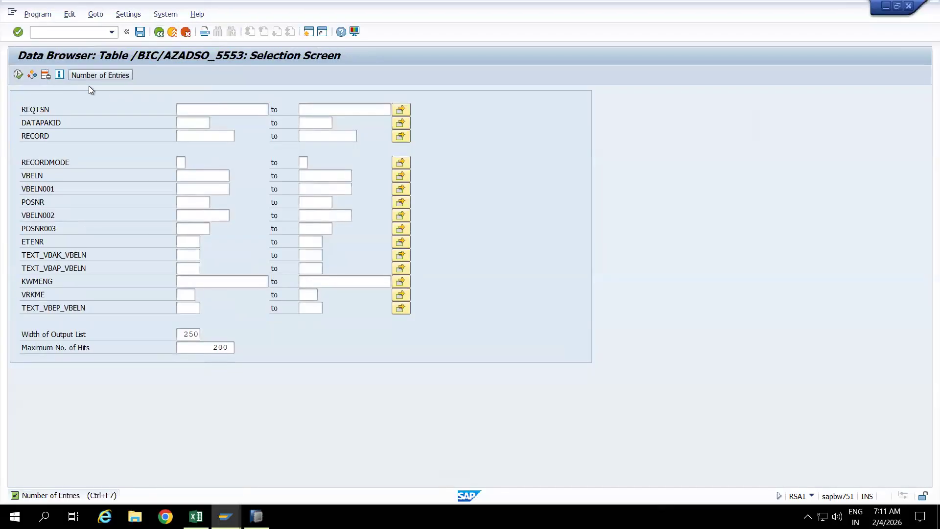
{"action": "left_click", "coordinate": [278, 243]}
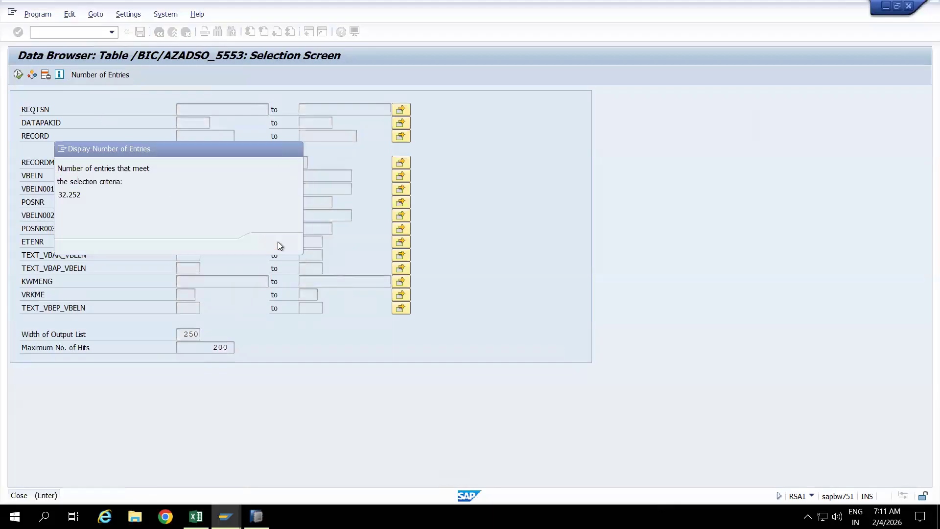
{"action": "left_click", "coordinate": [159, 32]}
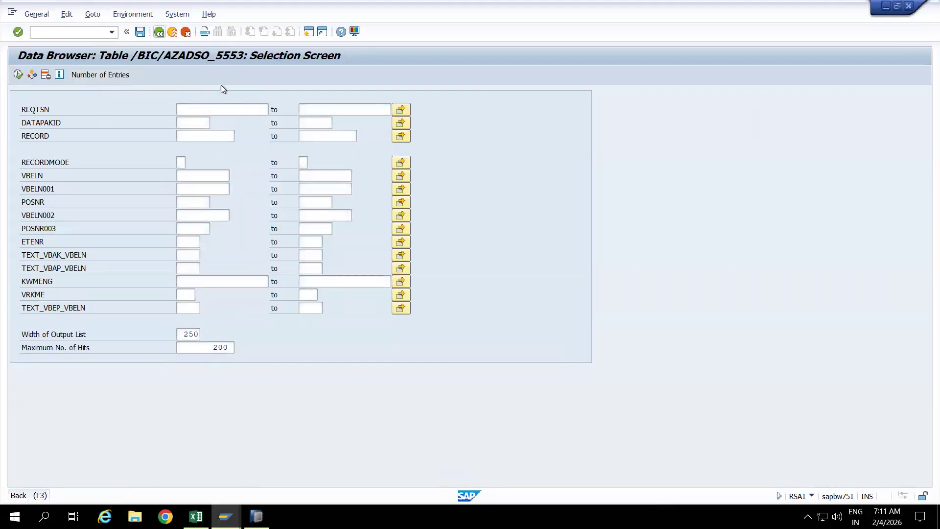
{"action": "left_click", "coordinate": [228, 181]}
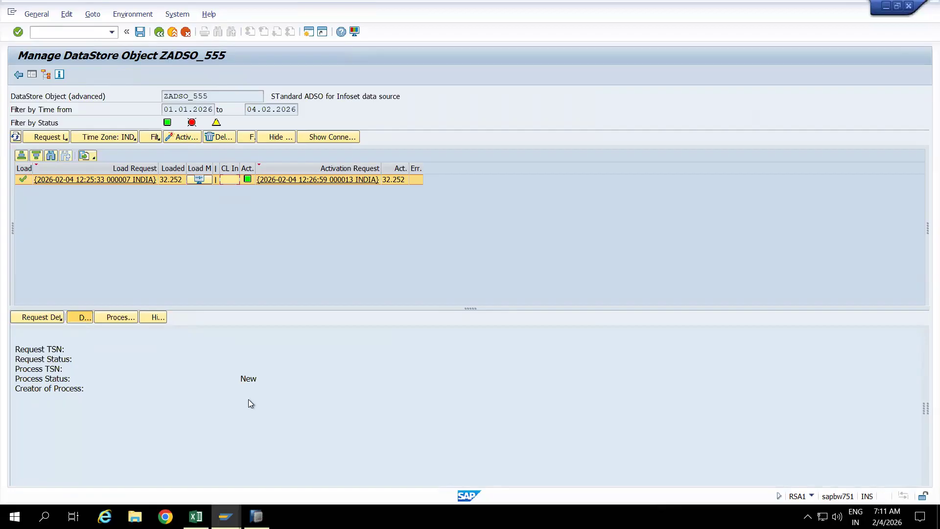
- Switch to SAP HANA Studio and start a new query on ADSO ZADSO_555
{"action": "left_click", "coordinate": [14, 517]}
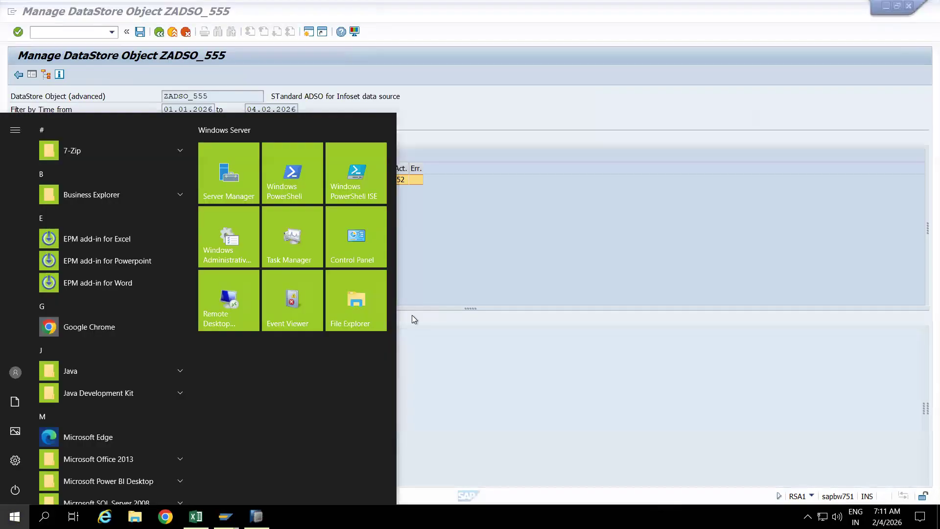
{"action": "left_click", "coordinate": [417, 315]}
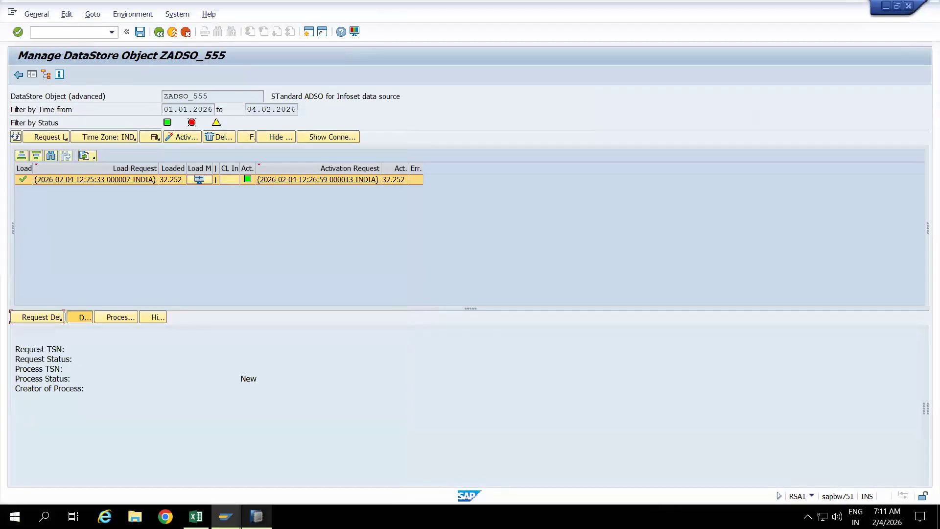
{"action": "left_click", "coordinate": [257, 516]}
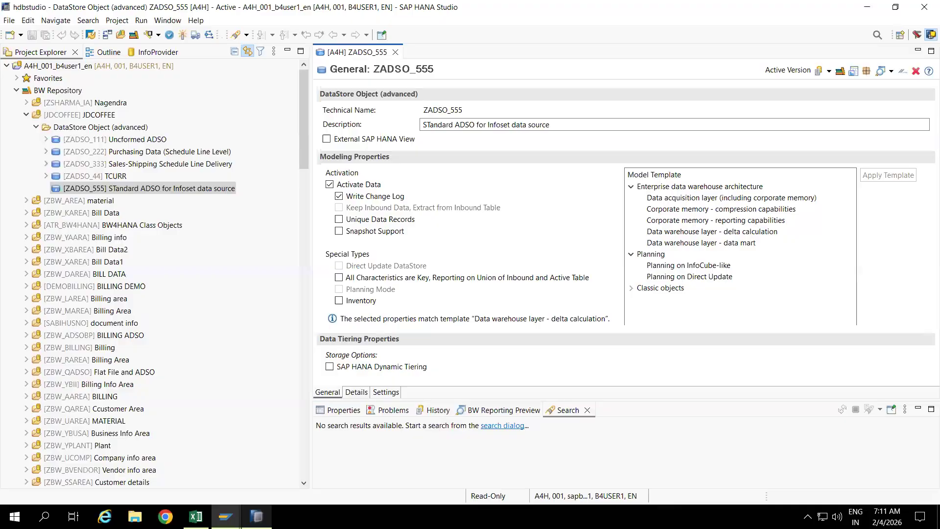
{"action": "left_click", "coordinate": [93, 190]}
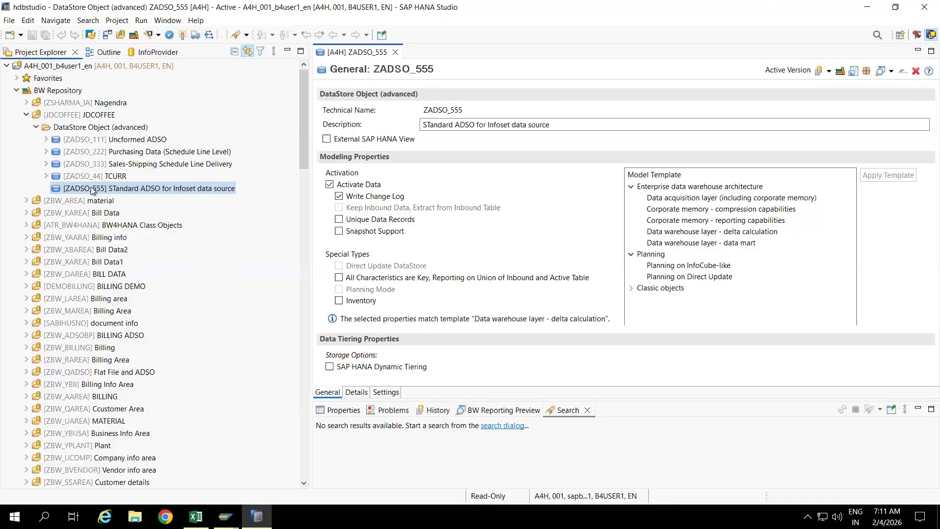
{"action": "right_click", "coordinate": [93, 191]}
{"action": "mouse_move", "coordinate": [162, 196]}
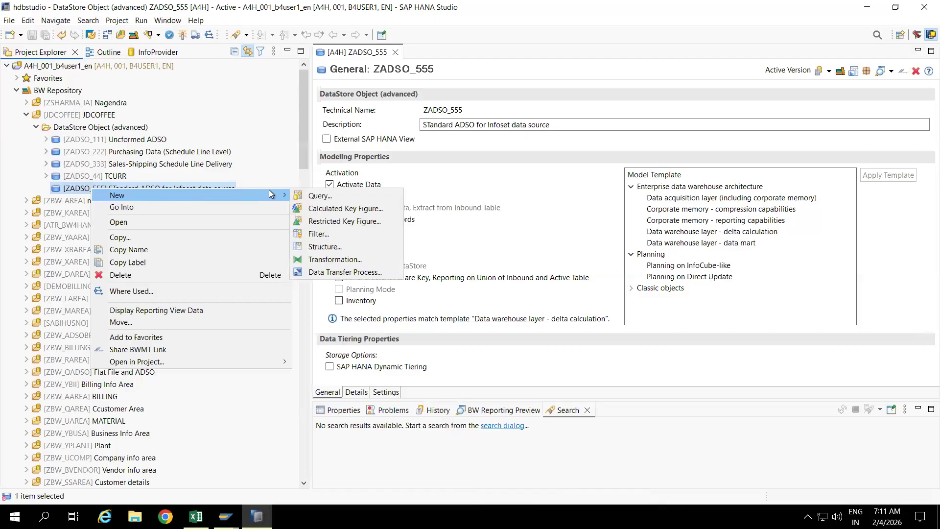
{"action": "left_click", "coordinate": [323, 196]}
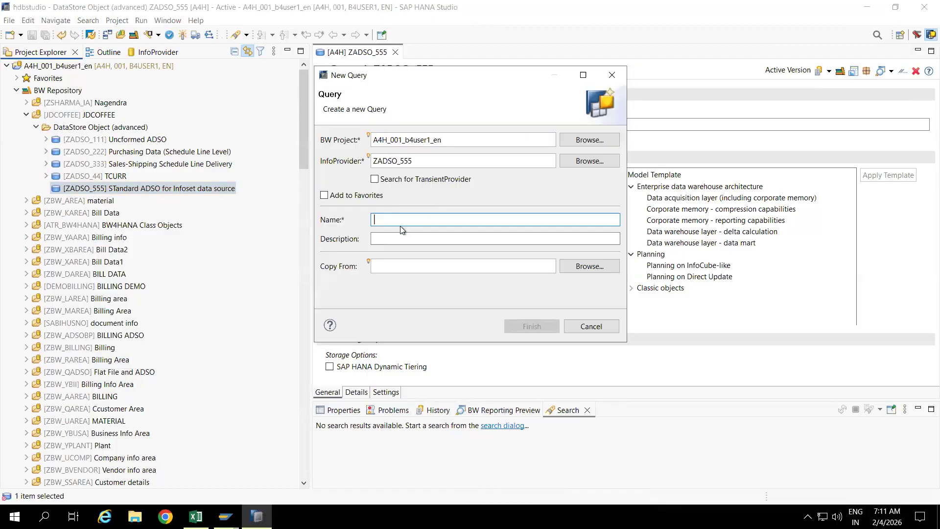
{"action": "type", "text": "ZDS_ZIS_JOIN_VBAP"}
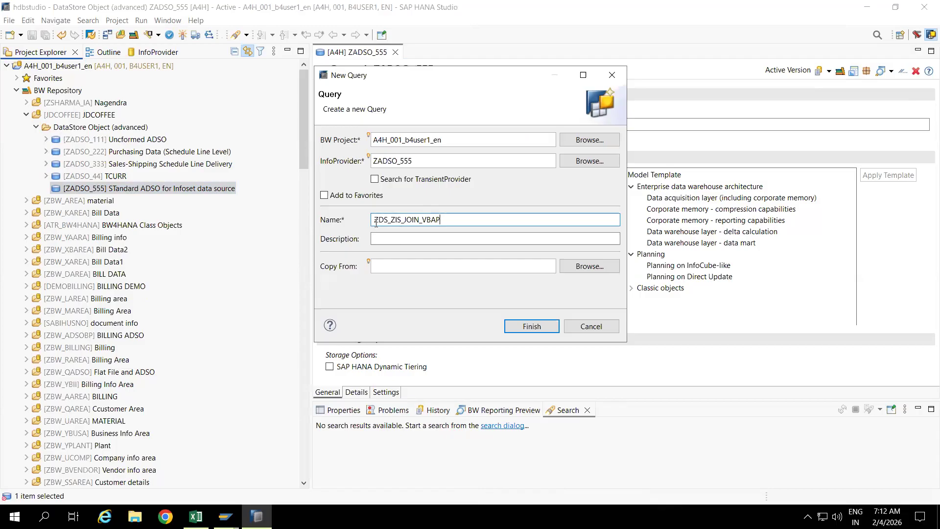
{"action": "type", "text": "_Q001"}
{"action": "key", "text": "BackSpace"}
{"action": "key", "text": "BackSpace"}
{"action": "key", "text": "BackSpace"}
{"action": "key", "text": "BackSpace"}
{"action": "key", "text": "BackSpace"}
{"action": "key", "text": "BackSpace"}
{"action": "key", "text": "BackSpace"}
{"action": "key", "text": "BackSpace"}
{"action": "key", "text": "BackSpace"}
{"action": "key", "text": "BackSpace"}
{"action": "key", "text": "BackSpace"}
{"action": "key", "text": "BackSpace"}
{"action": "key", "text": "BackSpace"}
{"action": "key", "text": "BackSpace"}
{"action": "key", "text": "BackSpace"}
{"action": "key", "text": "BackSpace"}
{"action": "key", "text": "BackSpace"}
{"action": "key", "text": "BackSpace"}
{"action": "key", "text": "BackSpace"}
{"action": "key", "text": "BackSpace"}
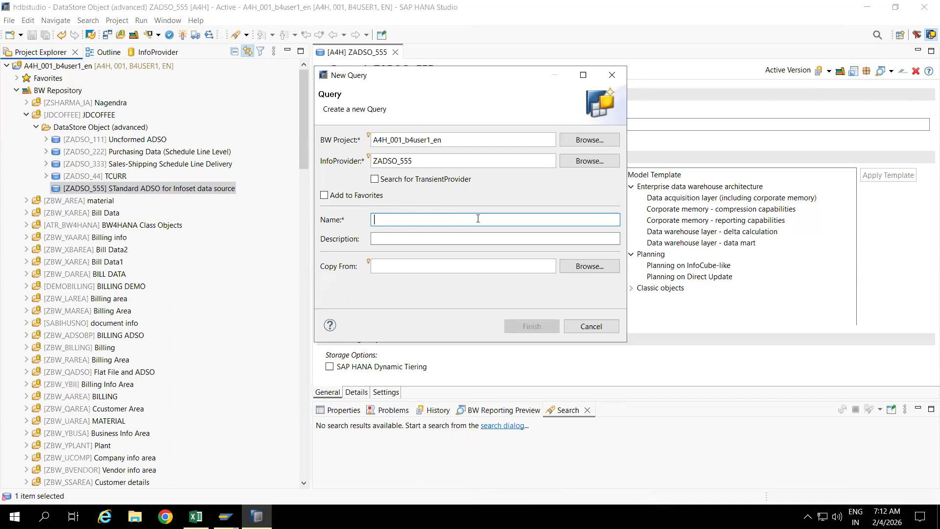
- Create the query with the name ZADSO_555_Q0001 and the description Infoset Query
{"action": "type", "text": "ZADSO_555_Q0001"}
{"action": "left_click", "coordinate": [432, 239]}
{"action": "type", "text": "Infos"}
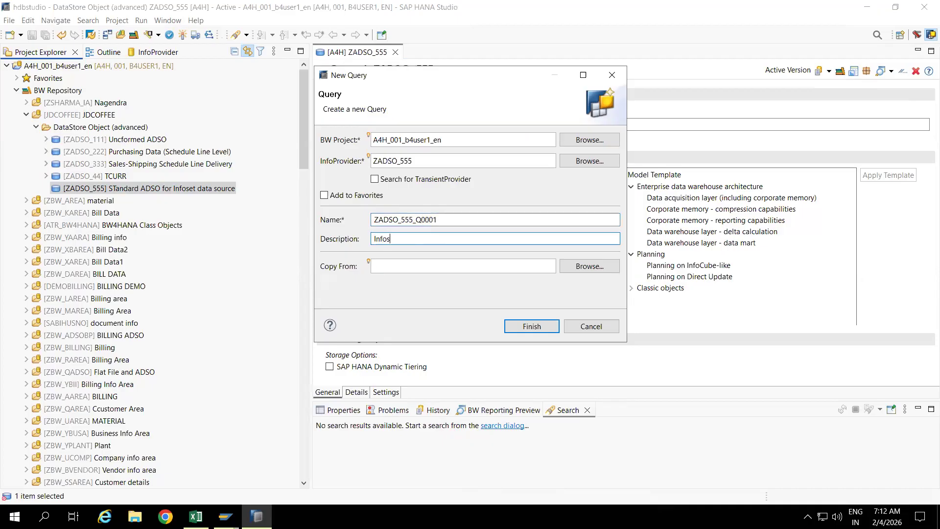
{"action": "type", "text": "et Query"}
{"action": "left_click_drag", "start_coordinate": [448, 219], "coordinate": [347, 234]}
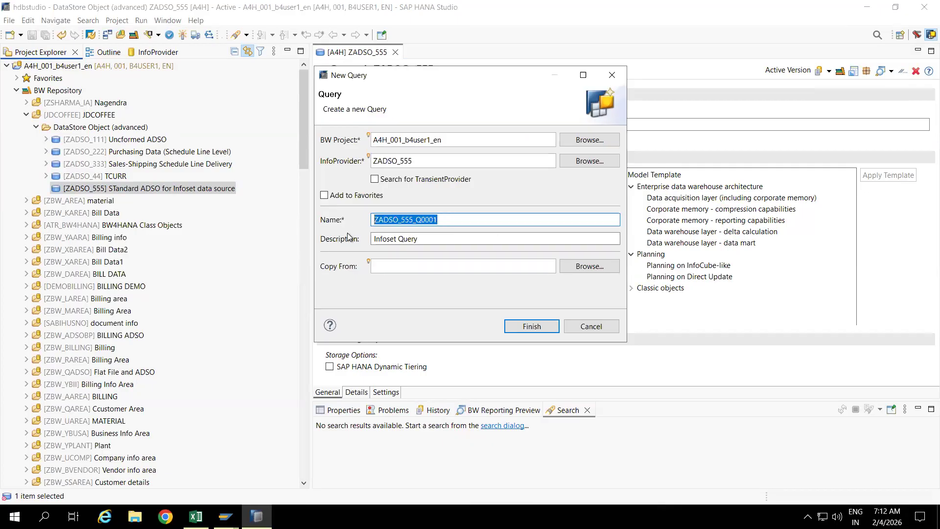
{"action": "left_click", "coordinate": [515, 326]}
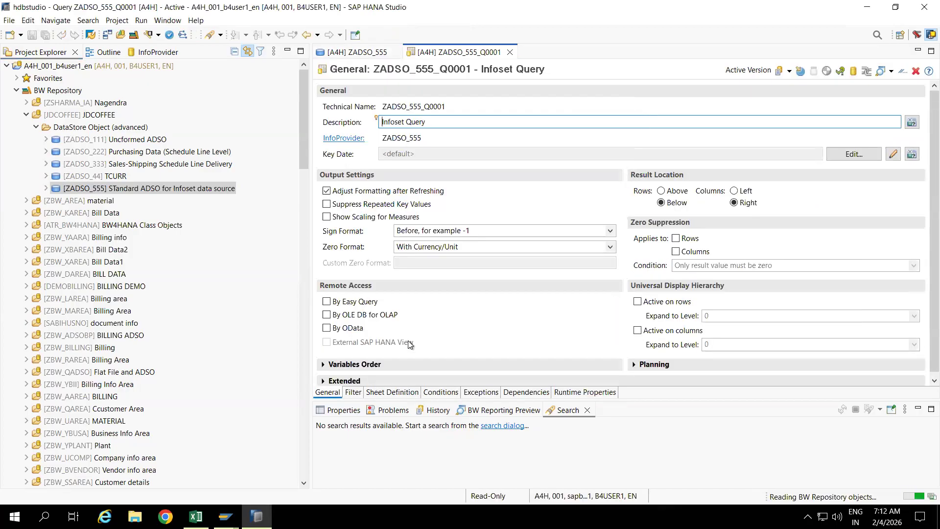
- Lay out the query with Sales Document (VBELN) and Sales Document Item (POSNR) in rows and Cumulative Order Quantity (KWMENG) in columns, and save it
{"action": "left_click", "coordinate": [389, 392]}
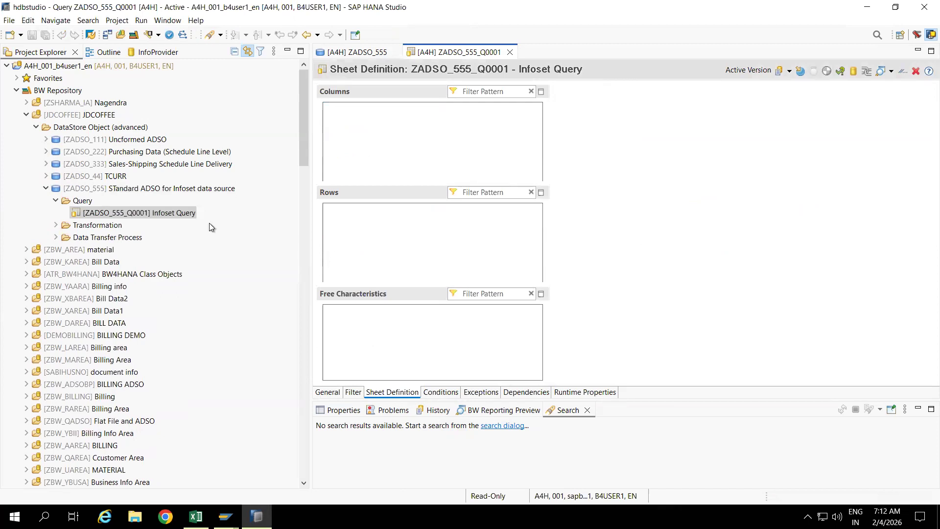
{"action": "left_click", "coordinate": [155, 54]}
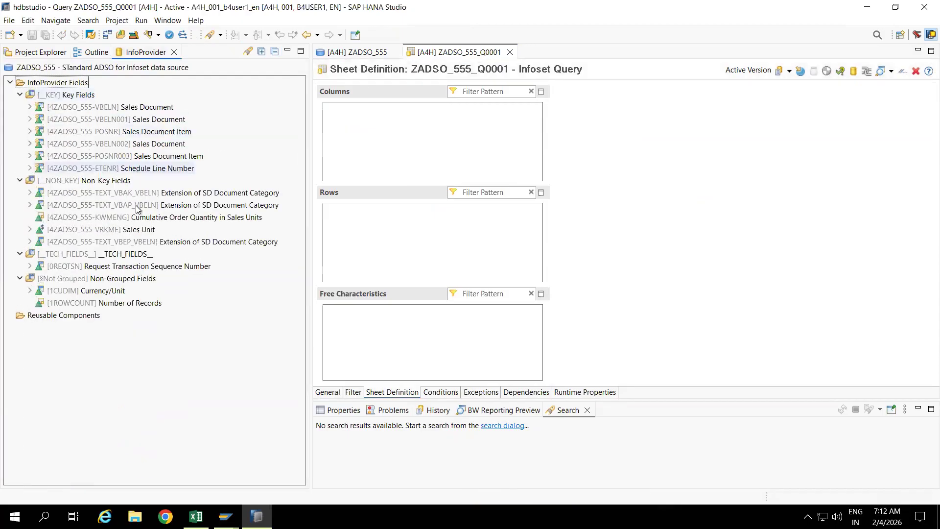
{"action": "left_click", "coordinate": [122, 108]}
{"action": "left_click_drag", "start_coordinate": [122, 110], "coordinate": [404, 242]}
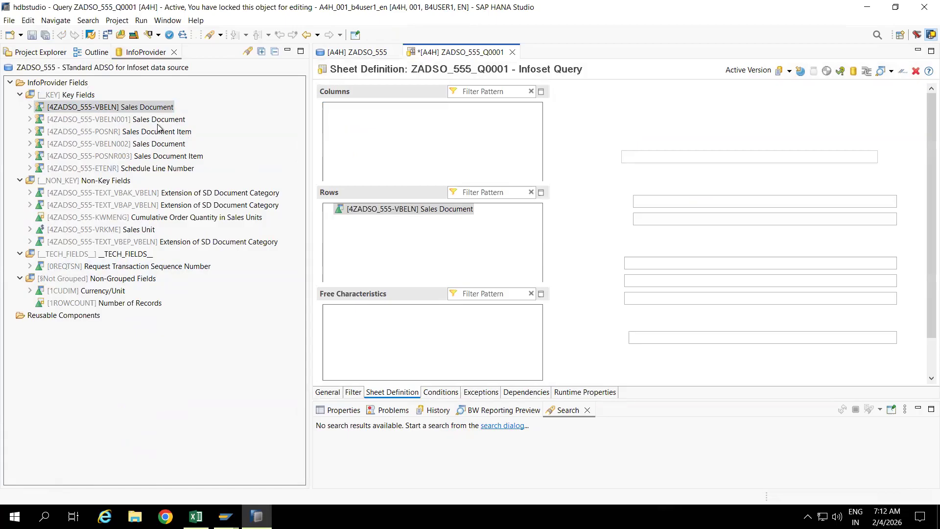
{"action": "left_click_drag", "start_coordinate": [140, 135], "coordinate": [343, 255]}
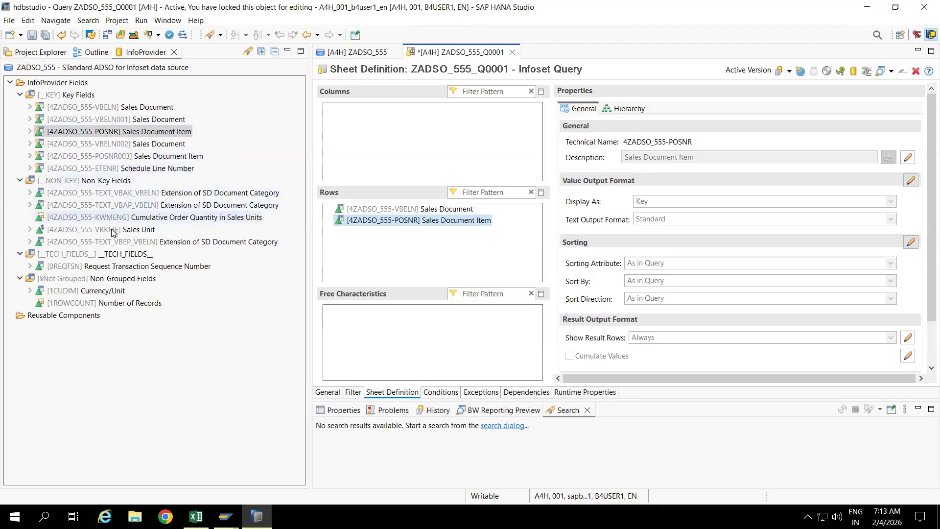
{"action": "left_click_drag", "start_coordinate": [116, 218], "coordinate": [388, 141]}
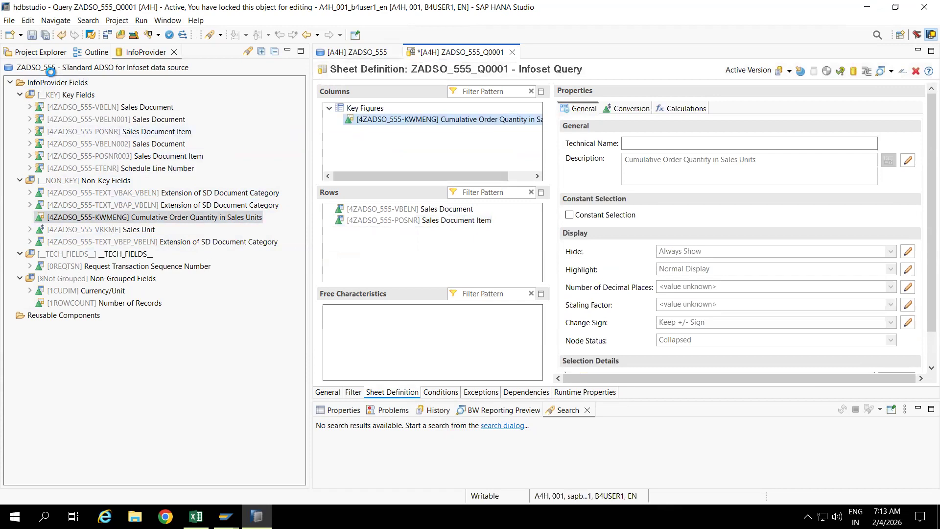
{"action": "left_click", "coordinate": [32, 35]}
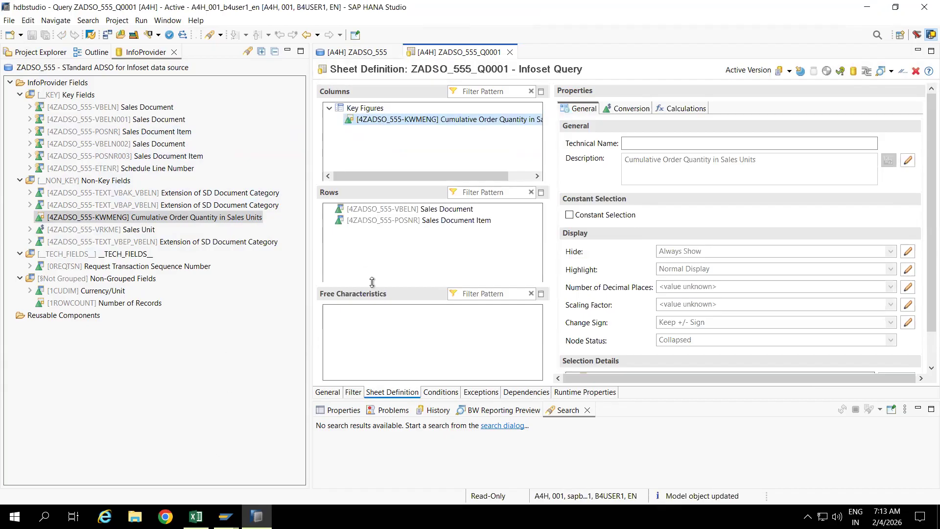
- Copy the technical name from the query's general properties, switch to Excel and add a new worksheet to Book1
{"action": "left_click", "coordinate": [327, 392]}
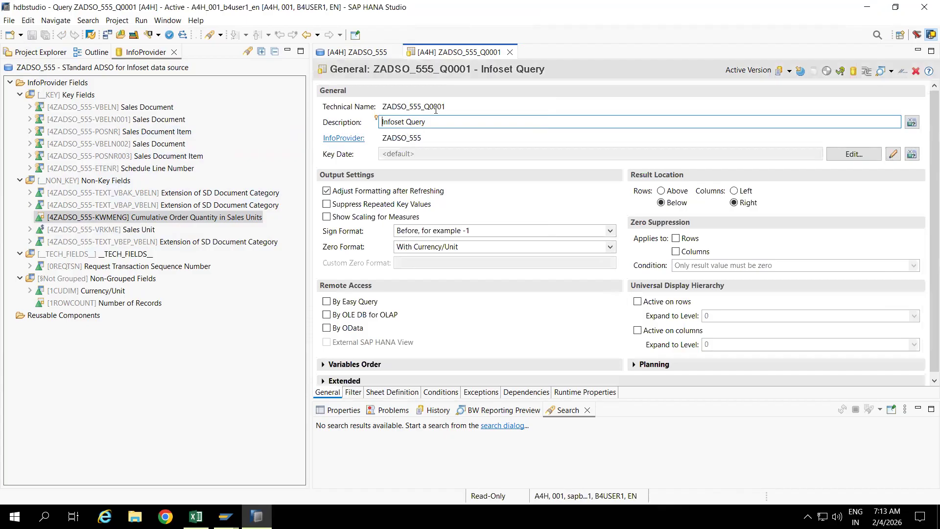
{"action": "left_click_drag", "start_coordinate": [451, 107], "coordinate": [367, 109]}
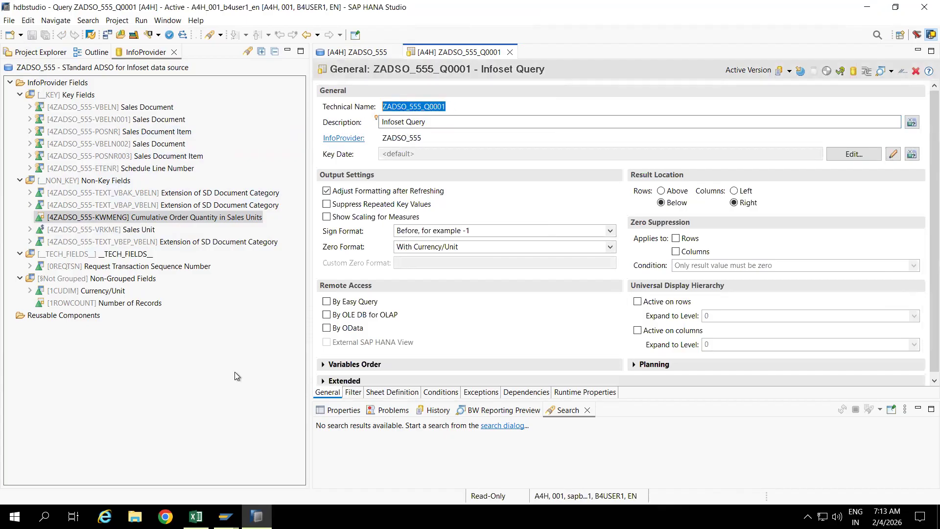
{"action": "left_click", "coordinate": [196, 517]}
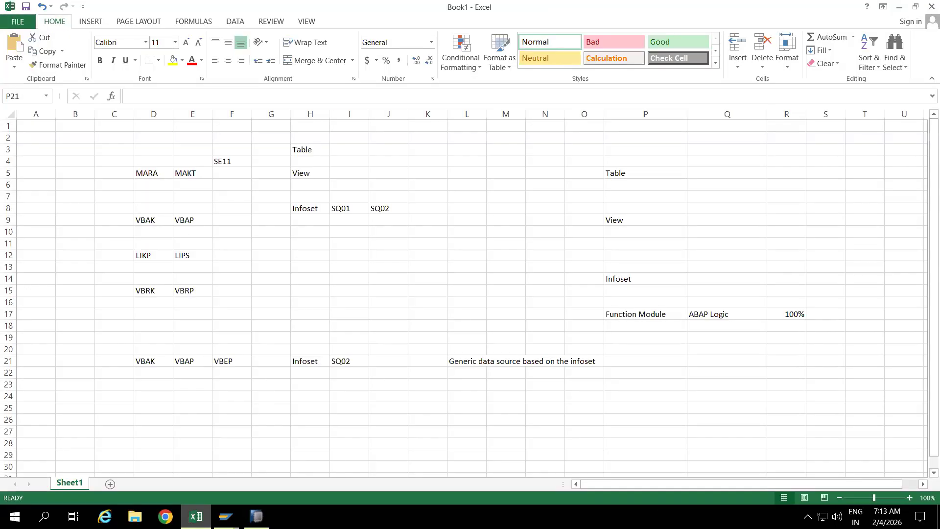
{"action": "left_click", "coordinate": [111, 484]}
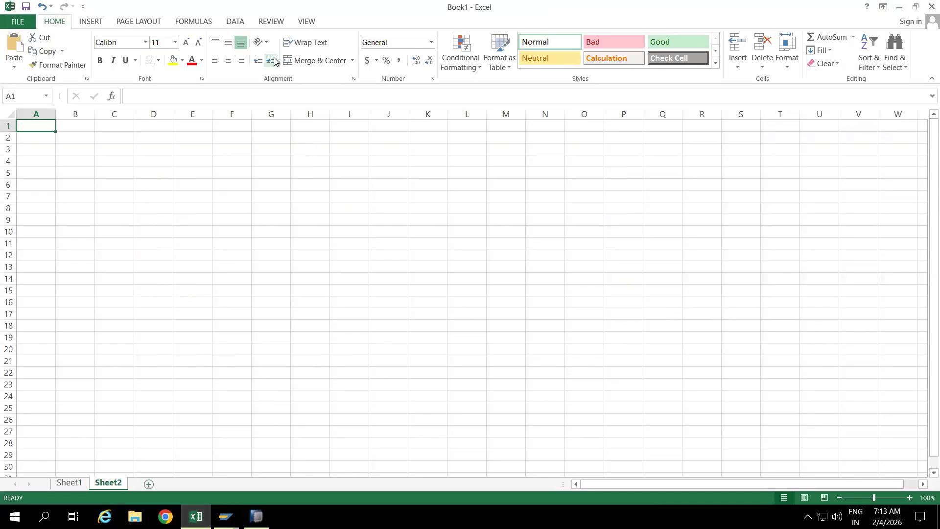
- Enable the Analysis COM add-in in the Excel options
{"action": "left_click", "coordinate": [18, 22]}
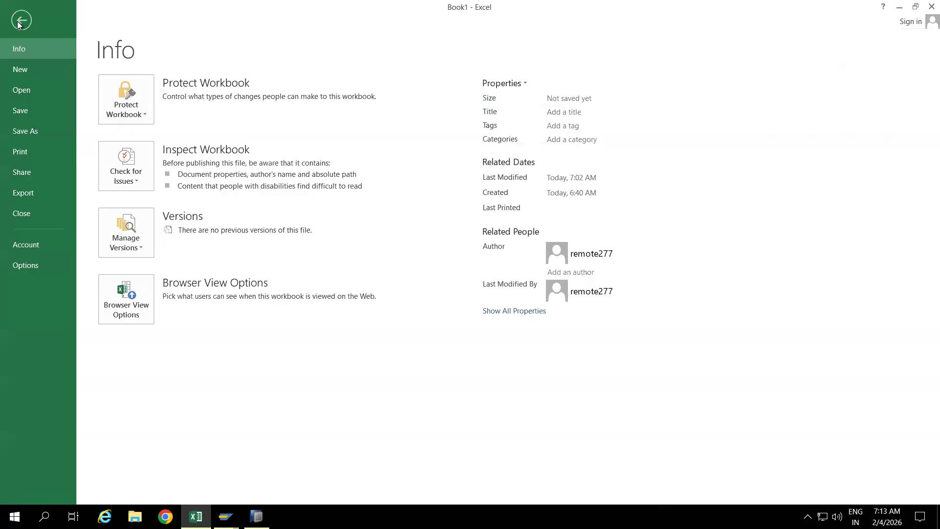
{"action": "key", "text": "Escape"}
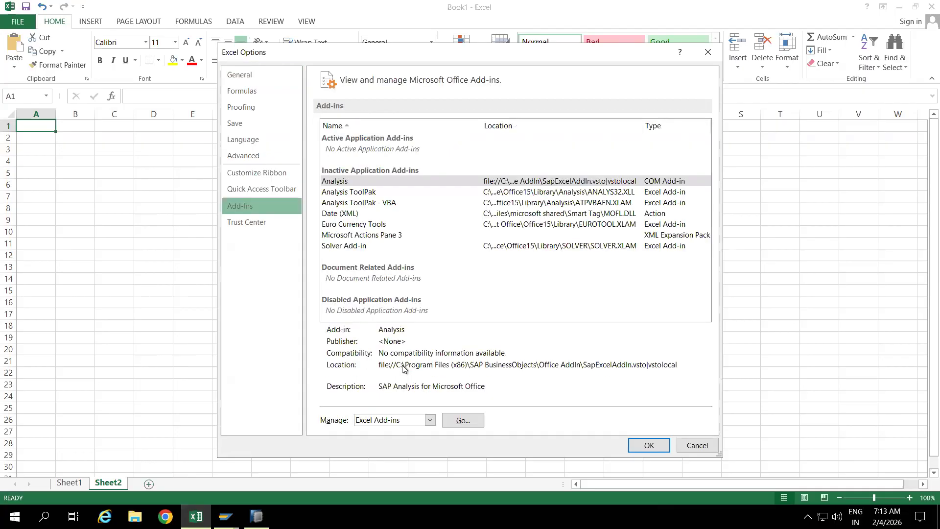
{"action": "left_click", "coordinate": [431, 422]}
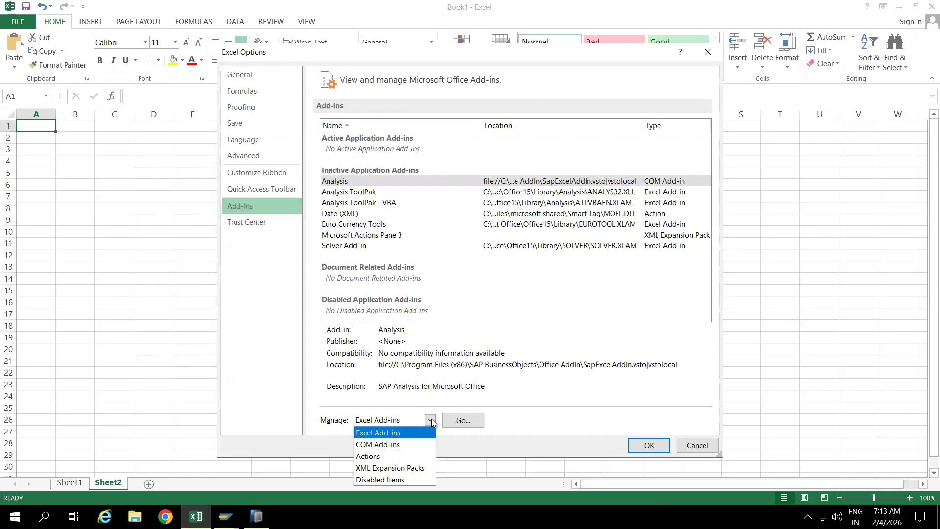
{"action": "left_click", "coordinate": [381, 445]}
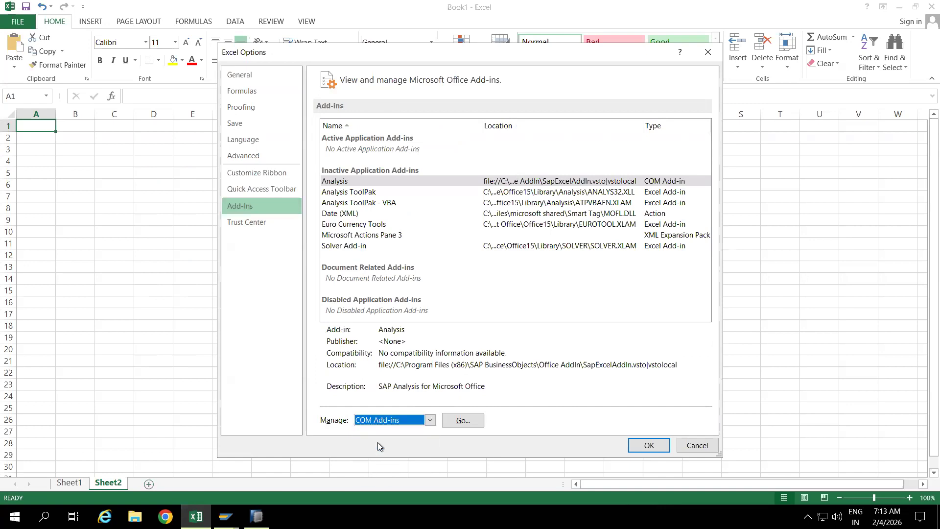
{"action": "left_click", "coordinate": [460, 422]}
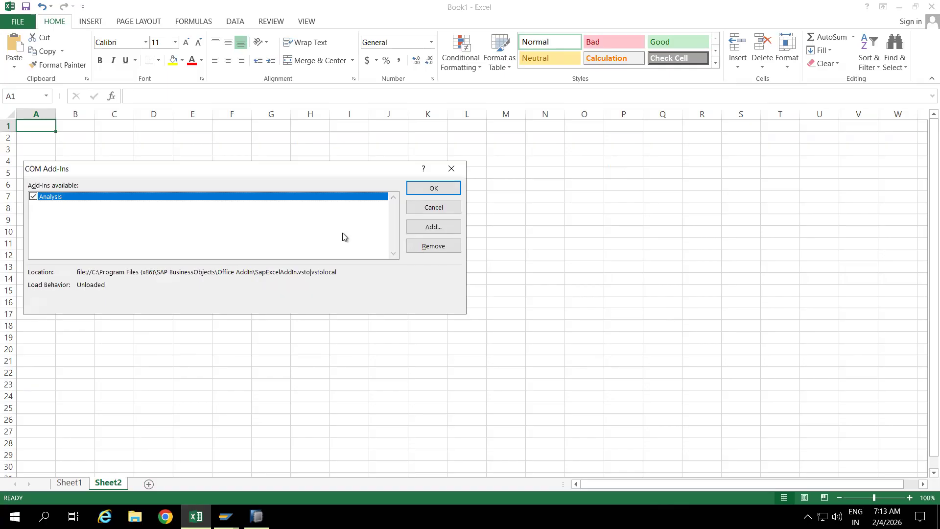
{"action": "left_click", "coordinate": [436, 230]}
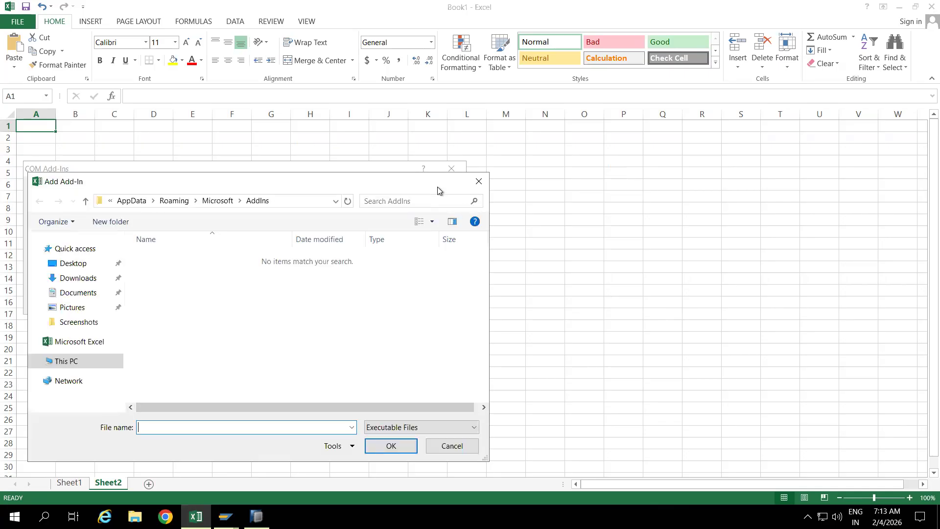
{"action": "left_click", "coordinate": [479, 181]}
{"action": "left_click", "coordinate": [428, 192]}
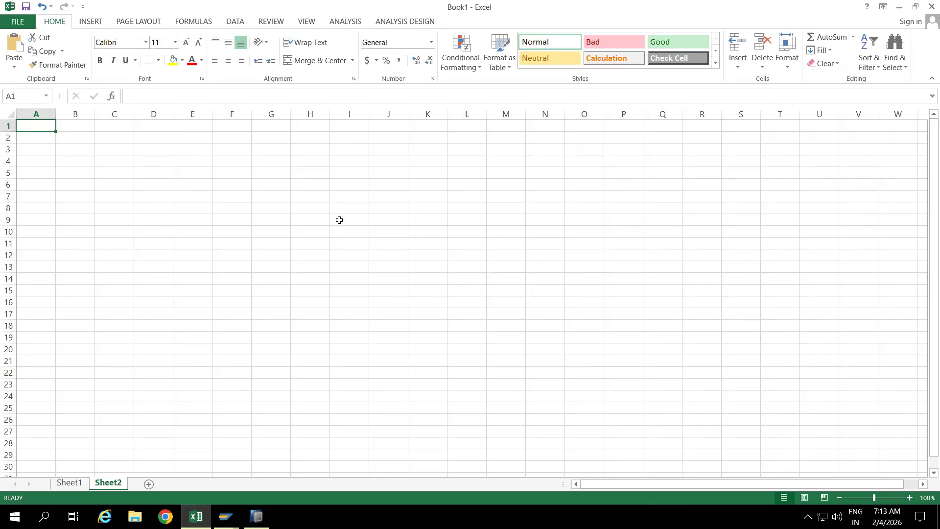
- Start selecting a data source for analysis, skip the BI platform logon, and choose the BWonHANA system
{"action": "left_click", "coordinate": [346, 24]}
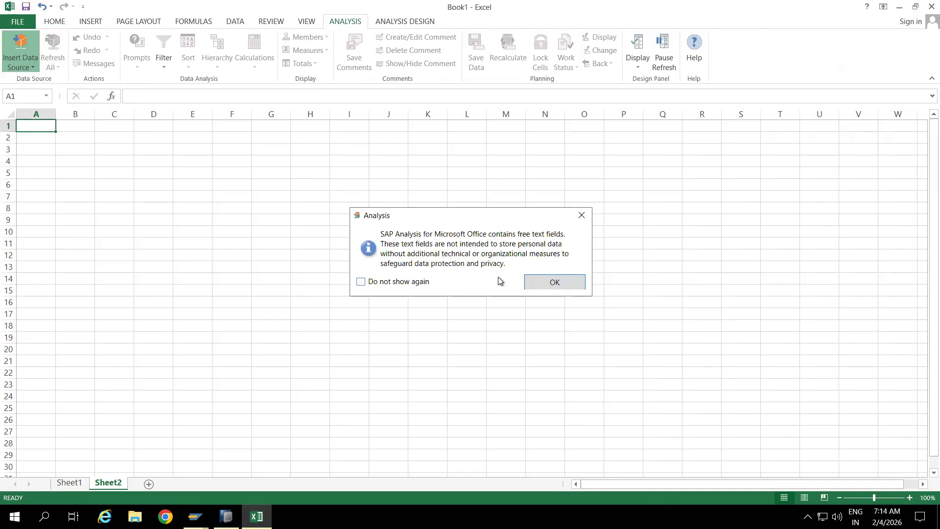
{"action": "left_click", "coordinate": [567, 280]}
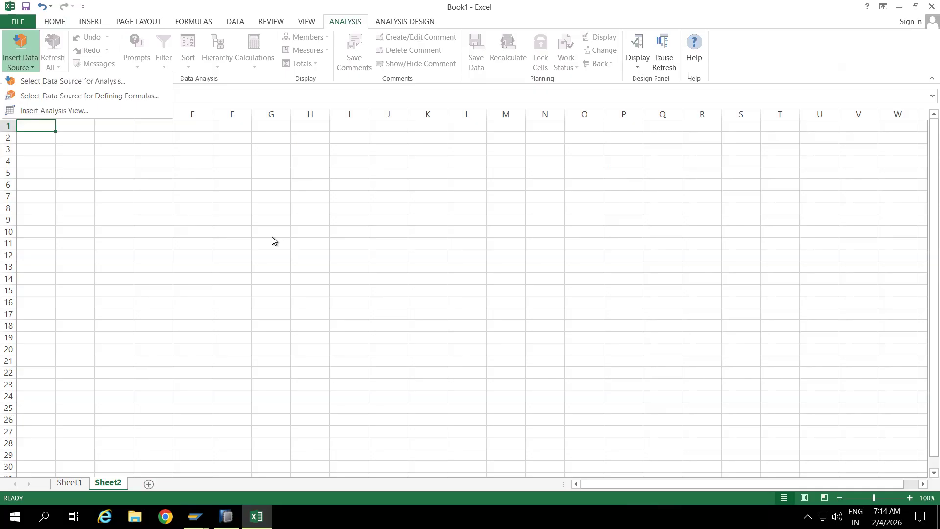
{"action": "left_click", "coordinate": [68, 81]}
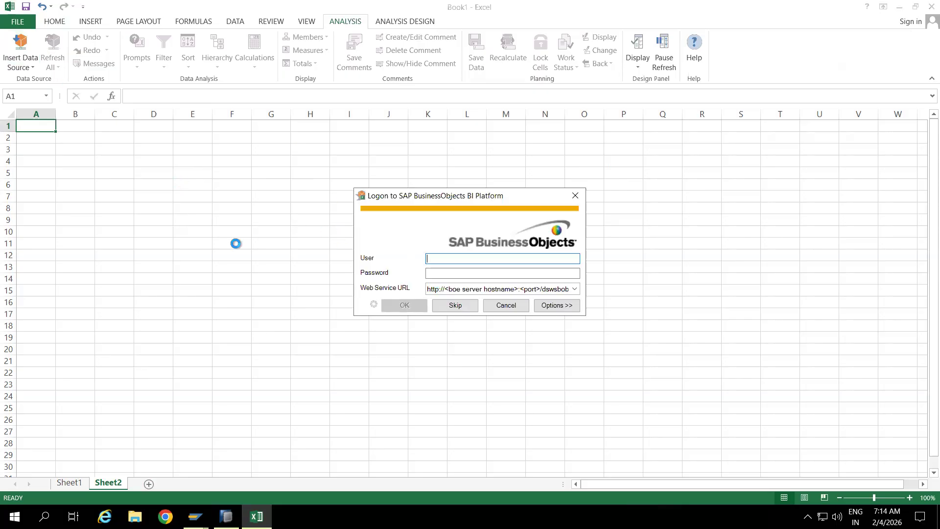
{"action": "left_click", "coordinate": [447, 306]}
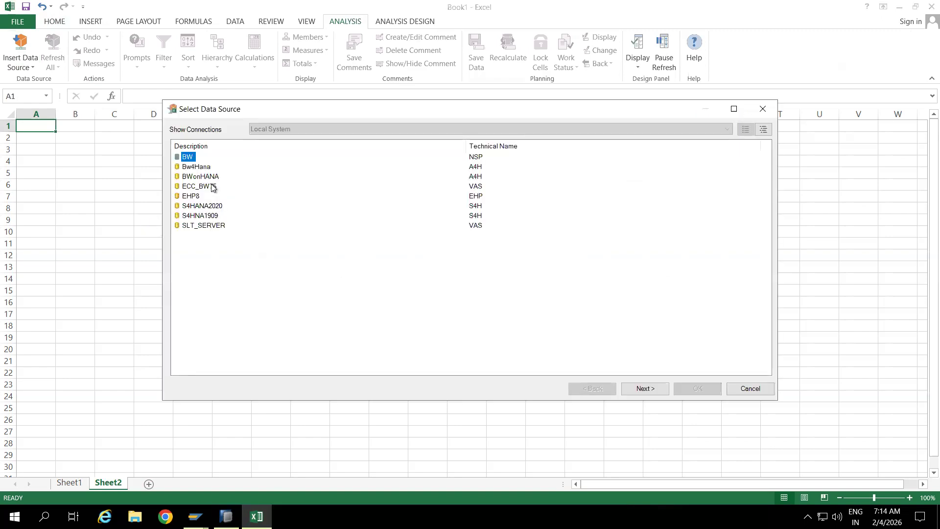
{"action": "double_click", "coordinate": [196, 177]}
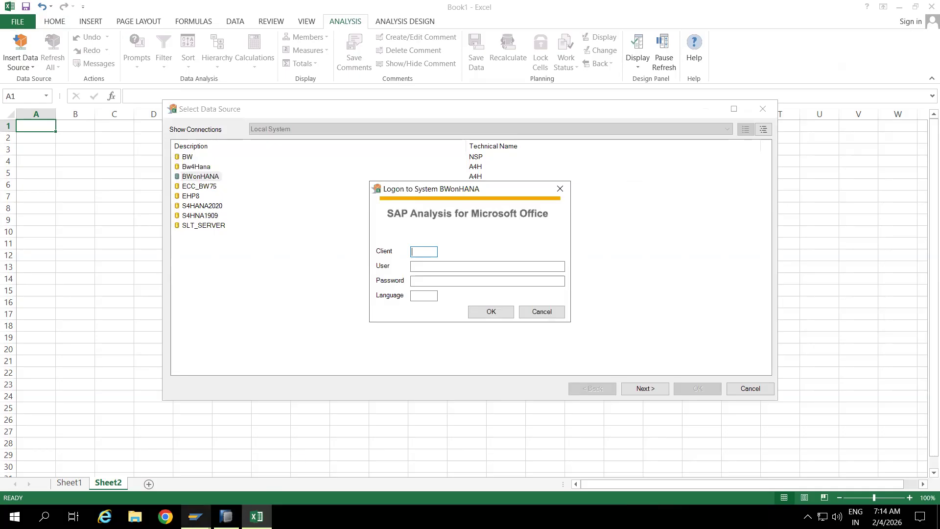
- Look up the client and user in the system information of the SAP GUI session, and return to Excel
{"action": "left_click", "coordinate": [195, 517]}
{"action": "left_click", "coordinate": [338, 460]}
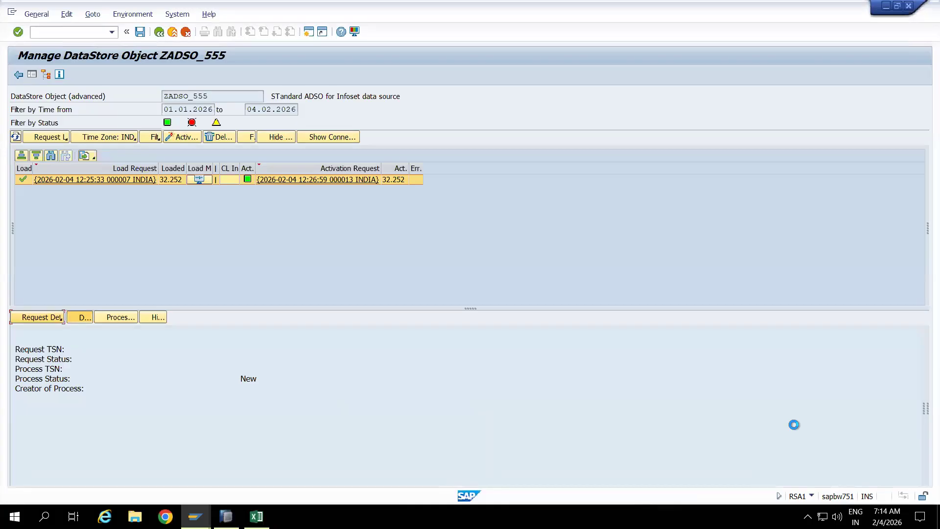
{"action": "left_click", "coordinate": [812, 497]}
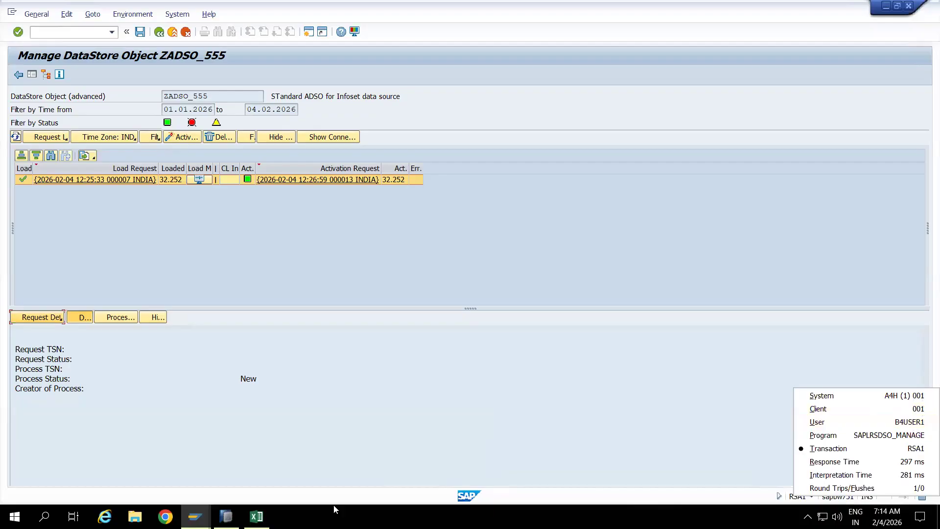
{"action": "left_click", "coordinate": [257, 517]}
- Log on to BWonHANA with client 001, the user ID, the account password and language EN, accepting the insecure connection
{"action": "type", "text": "001"}
{"action": "left_click", "coordinate": [430, 266]}
{"action": "type", "text": "B4USER1"}
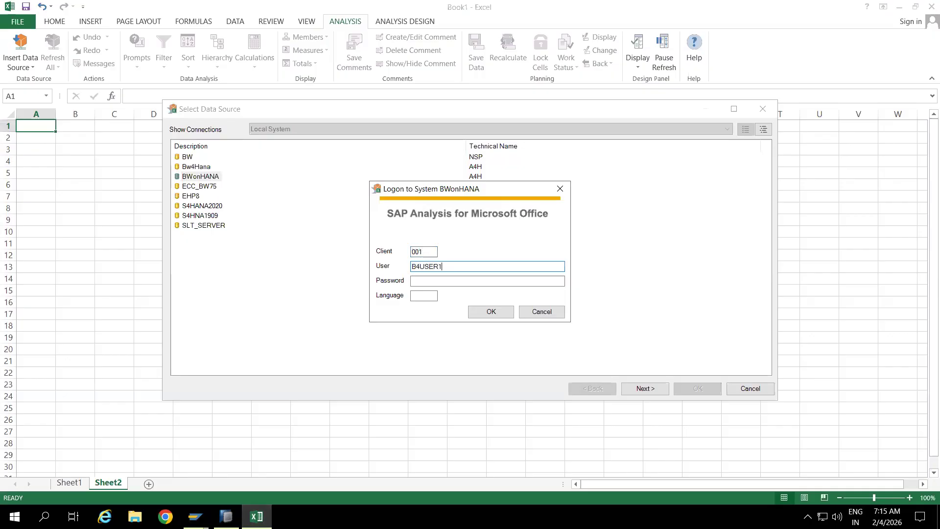
{"action": "left_click", "coordinate": [443, 281]}
{"action": "type", "text": "***********"}
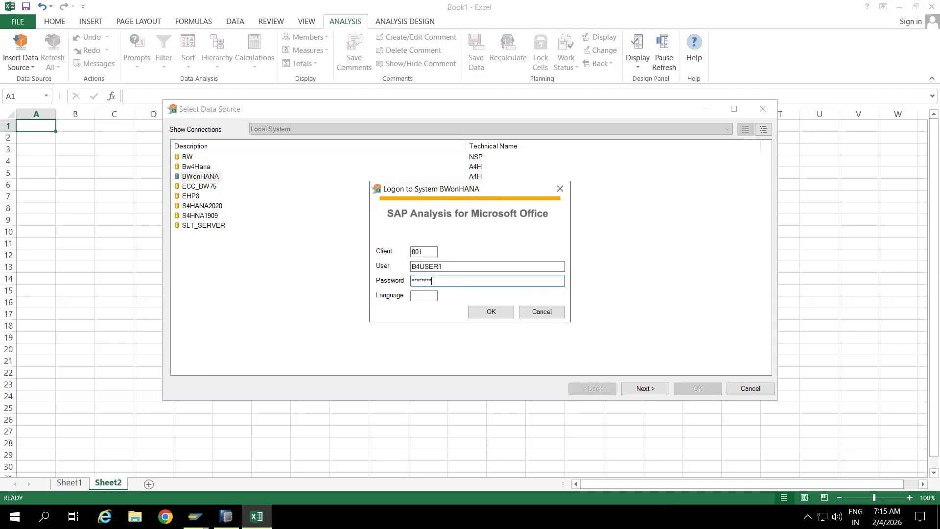
{"action": "left_click", "coordinate": [424, 296]}
{"action": "type", "text": "EN"}
{"action": "left_click", "coordinate": [491, 311]}
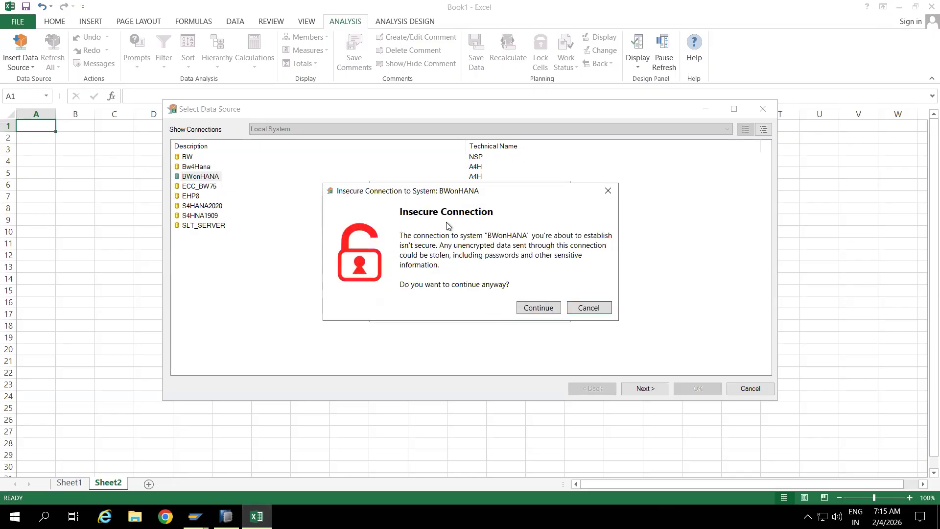
{"action": "left_click", "coordinate": [540, 307]}
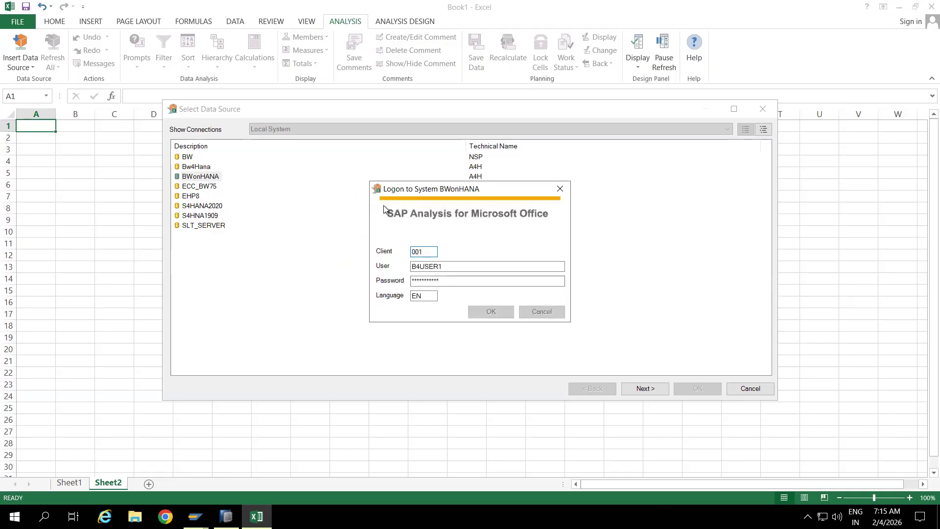
{"action": "key", "text": "Return"}
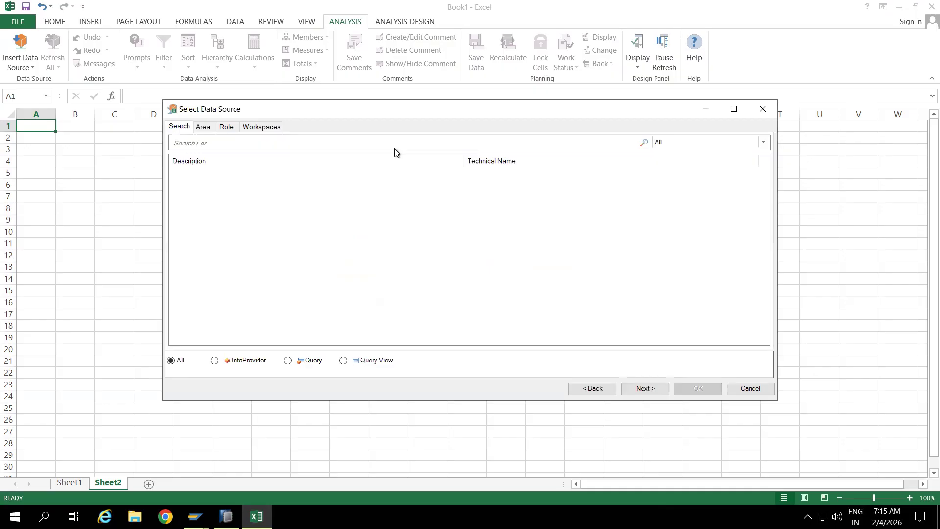
- Search the data sources for ZADSO_555_Q0001, insert the Infoset Query into the sheet, and widen column A
{"action": "left_click", "coordinate": [295, 143]}
{"action": "type", "text": "ZADSO_555_Q0001"}
{"action": "key", "text": "Return"}
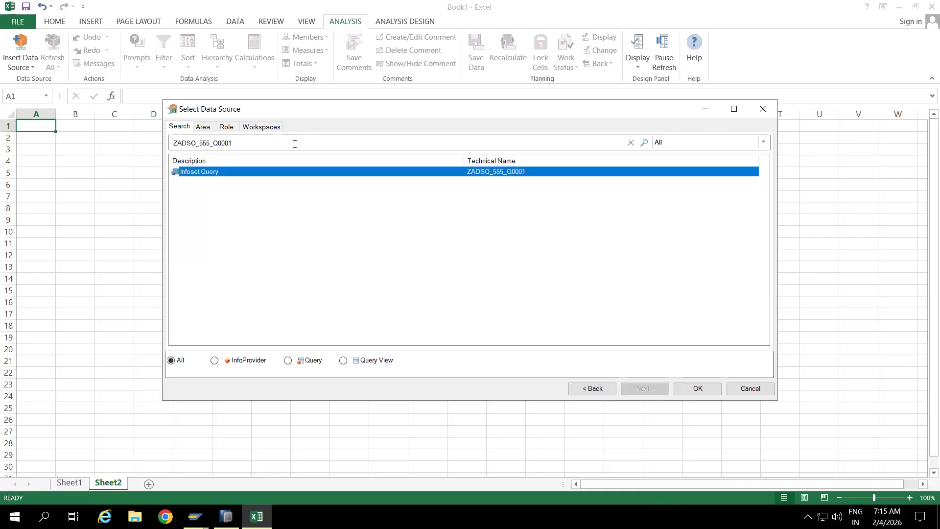
{"action": "double_click", "coordinate": [212, 176]}
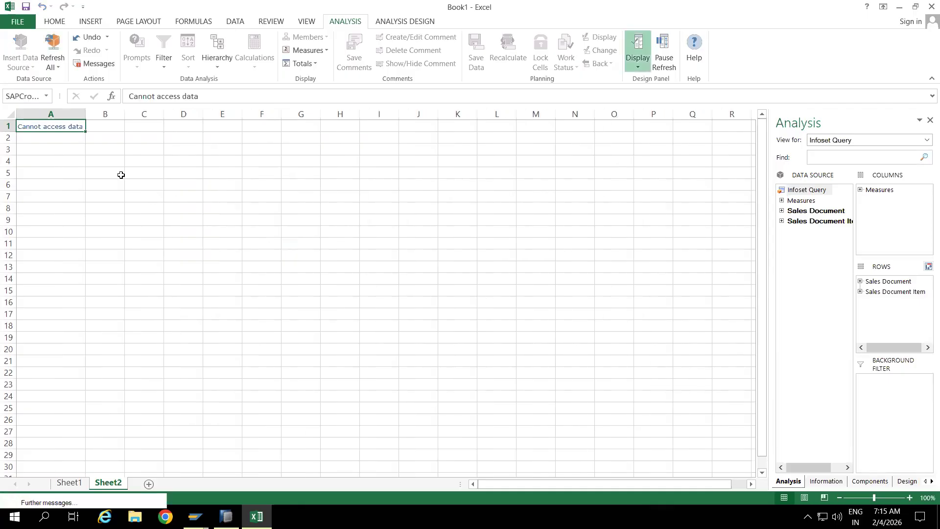
{"action": "left_click_drag", "start_coordinate": [86, 114], "coordinate": [136, 114]}
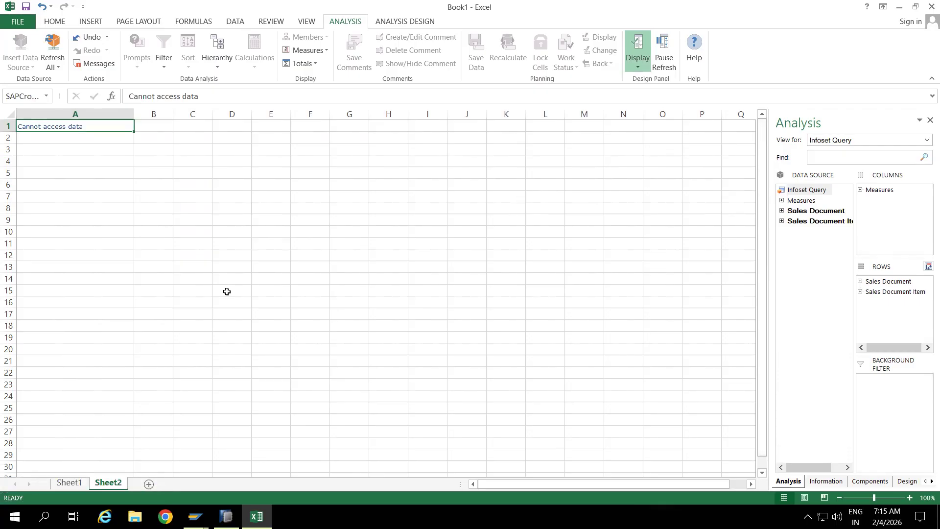
- Switch to SAP HANA Studio, allow remote access to the query by Easy Query and OLE DB for OLAP, and save it
{"action": "left_click", "coordinate": [227, 516]}
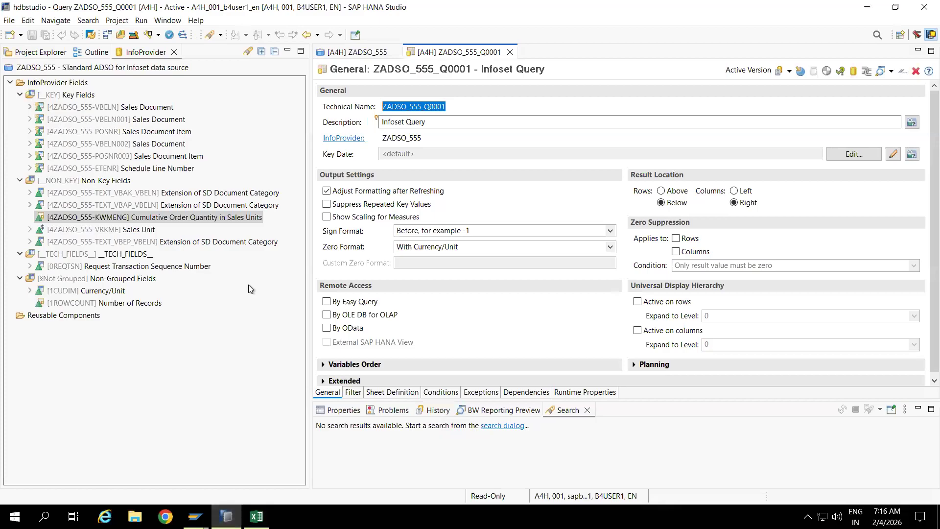
{"action": "left_click", "coordinate": [326, 315]}
{"action": "left_click", "coordinate": [326, 316]}
{"action": "left_click", "coordinate": [327, 302]}
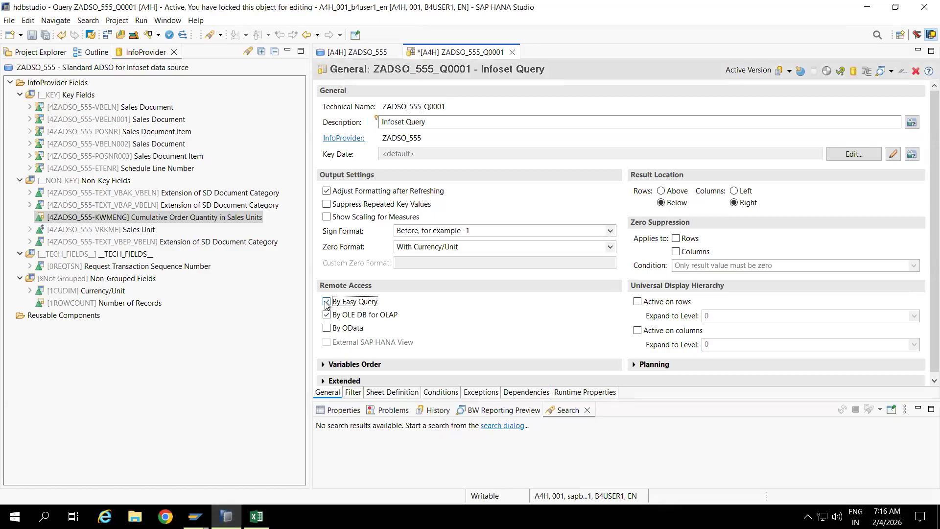
{"action": "left_click", "coordinate": [32, 34]}
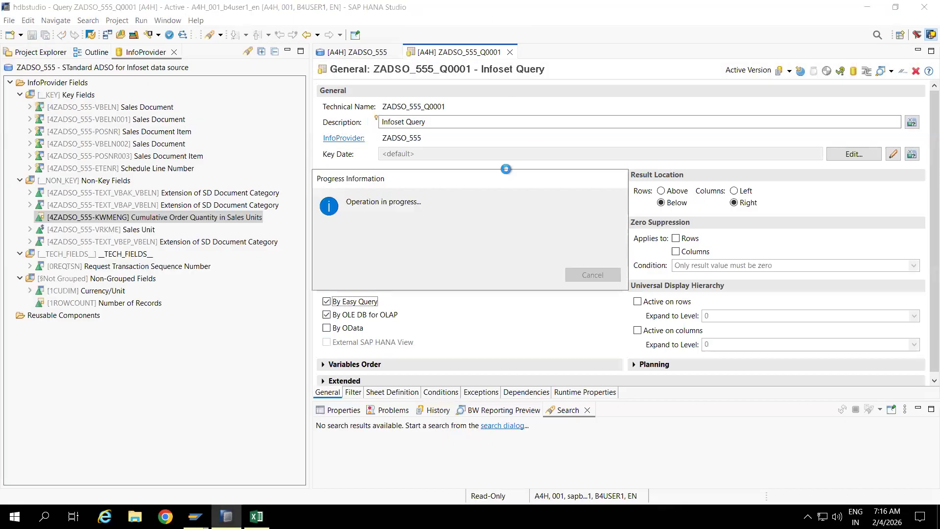
- Switch back to Excel, refresh all Analysis data, and widen the Analysis design panel and column A
{"action": "key", "text": "alt+Tab"}
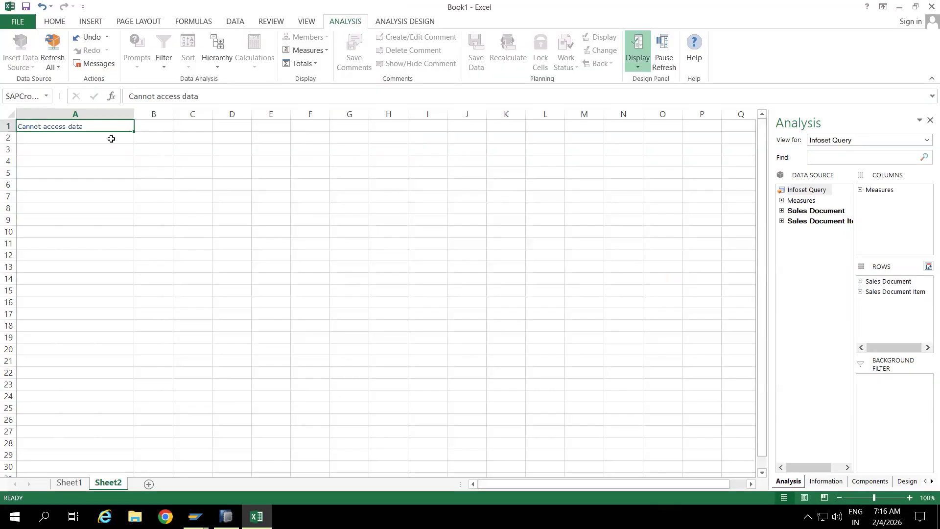
{"action": "left_click", "coordinate": [58, 68]}
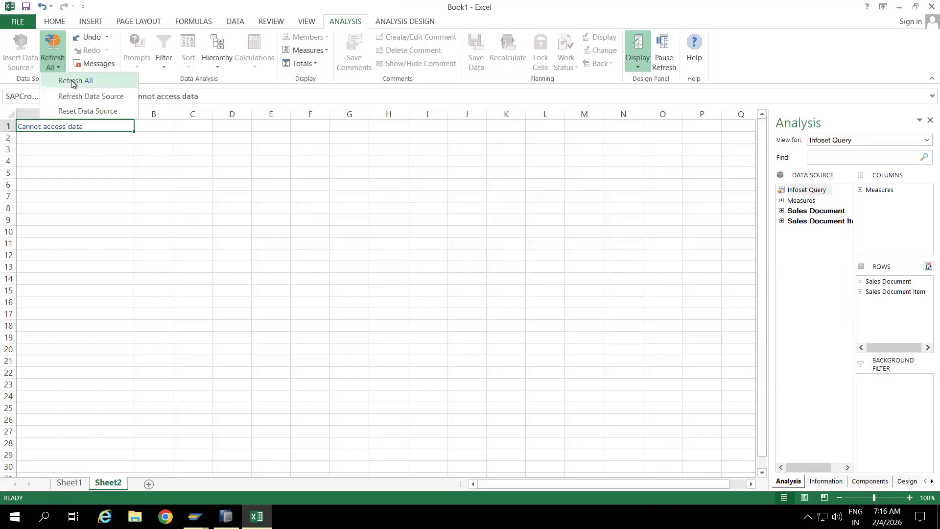
{"action": "left_click", "coordinate": [74, 81]}
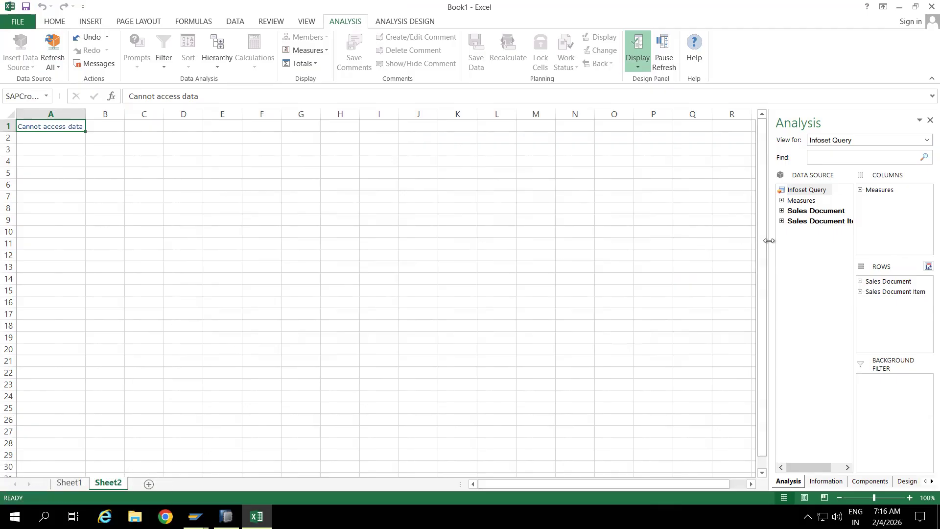
{"action": "left_click_drag", "start_coordinate": [769, 241], "coordinate": [584, 258]}
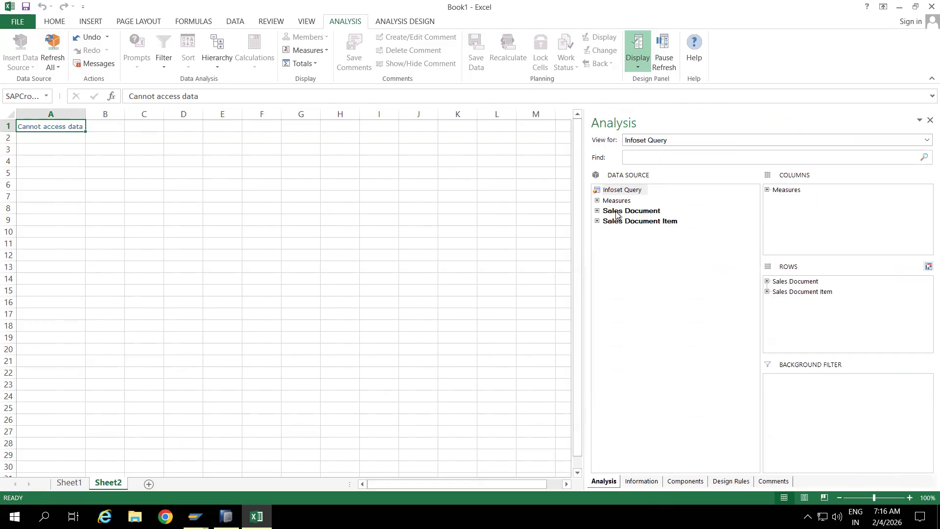
{"action": "left_click_drag", "start_coordinate": [86, 115], "coordinate": [111, 115]}
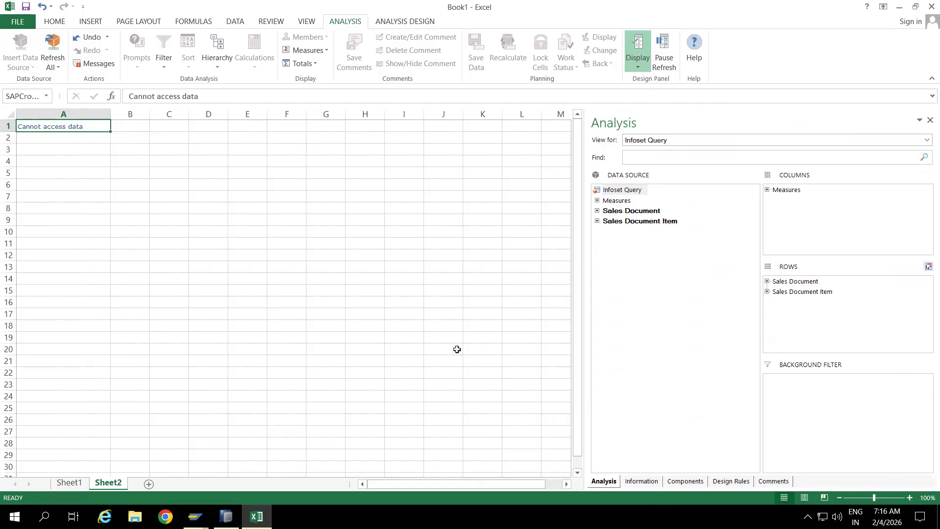
- Close the Excel workbook without saving it and switch to the SAP GUI session managing DataStore Object ZADSO_555
{"action": "left_click", "coordinate": [922, 7]}
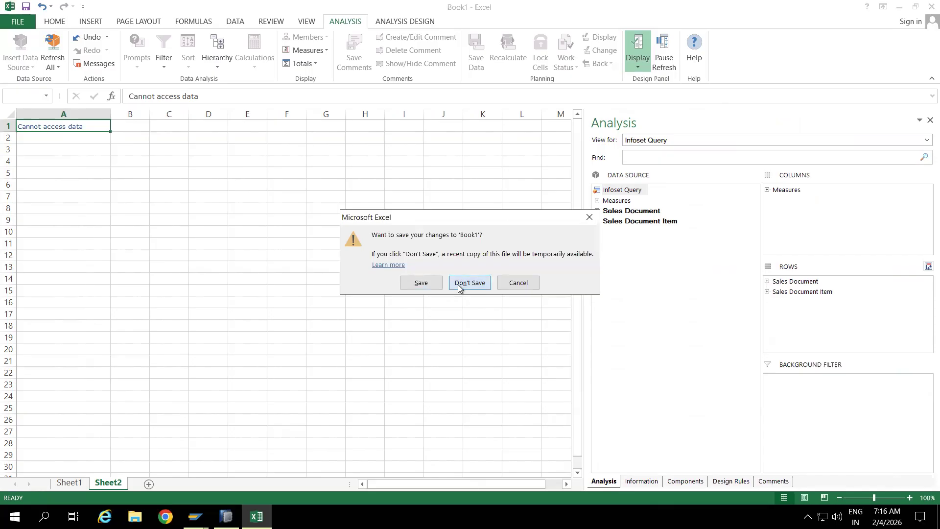
{"action": "left_click", "coordinate": [459, 284]}
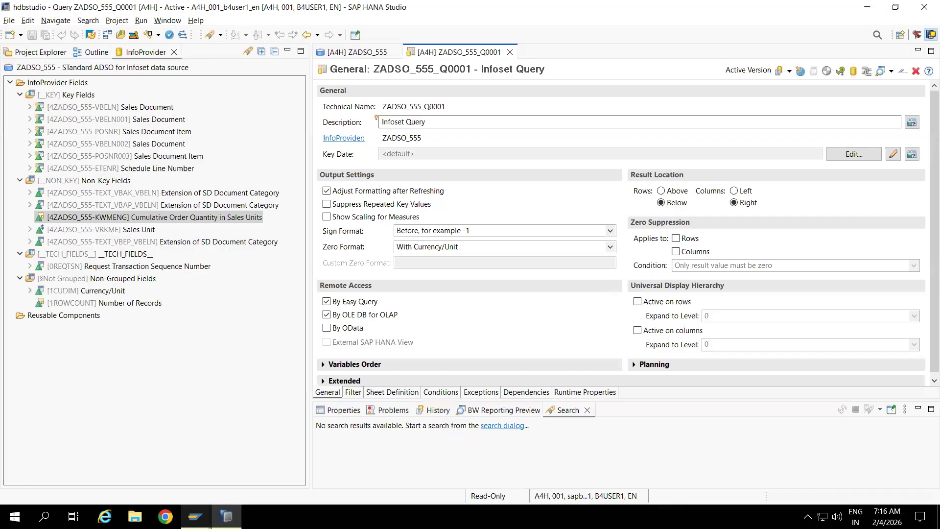
{"action": "left_click", "coordinate": [404, 460]}
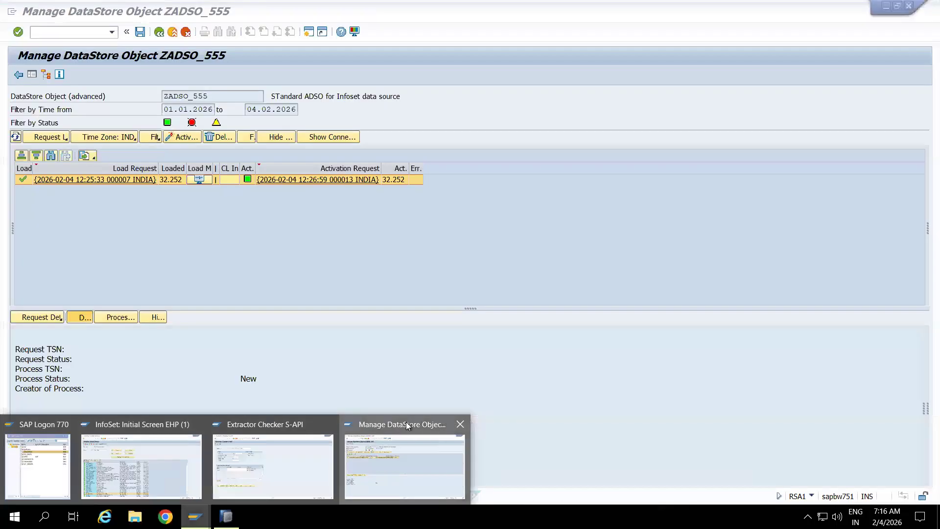
- Start transaction RSRT in a new session, enter query ZADSO_555_Q0001 and set the query display to HTML
{"action": "left_click", "coordinate": [77, 33]}
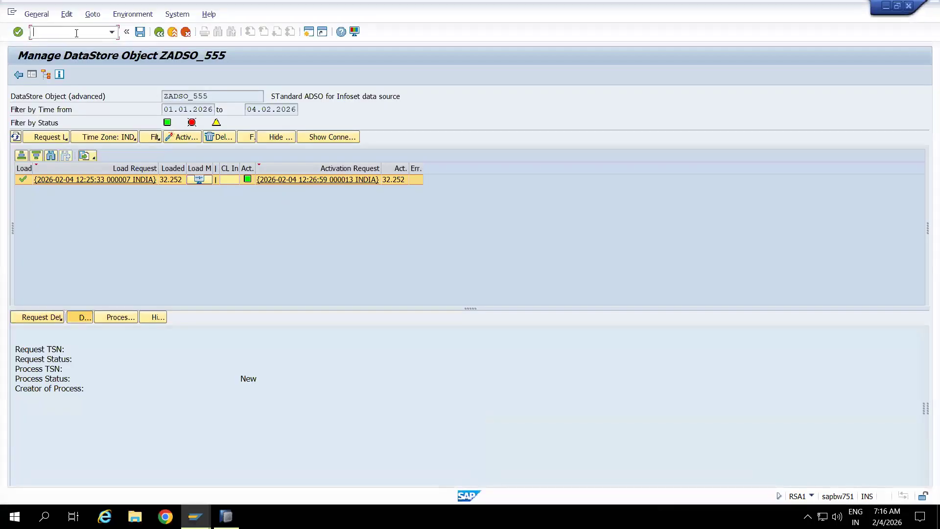
{"action": "type", "text": "/orsrt"}
{"action": "key", "text": "Return"}
{"action": "type", "text": "ZADSO_555_Q0001"}
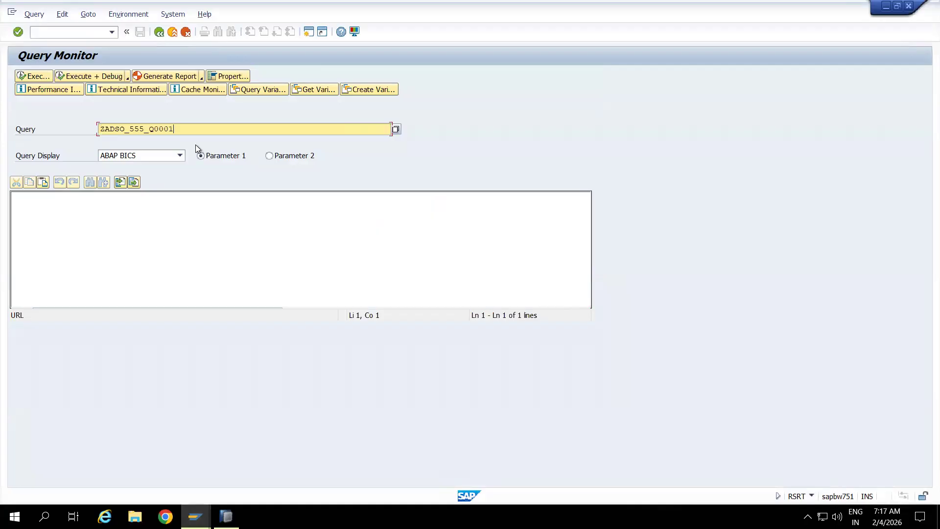
{"action": "left_click", "coordinate": [157, 155]}
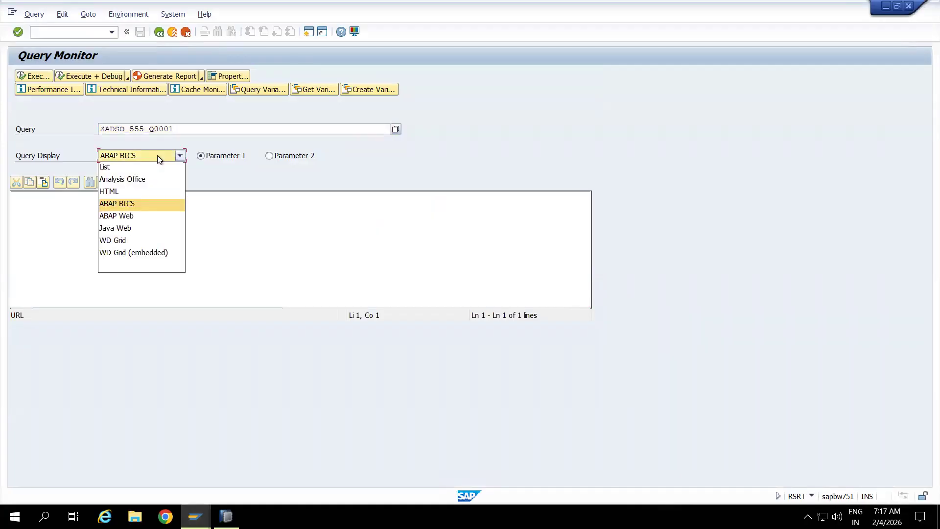
{"action": "left_click", "coordinate": [113, 193]}
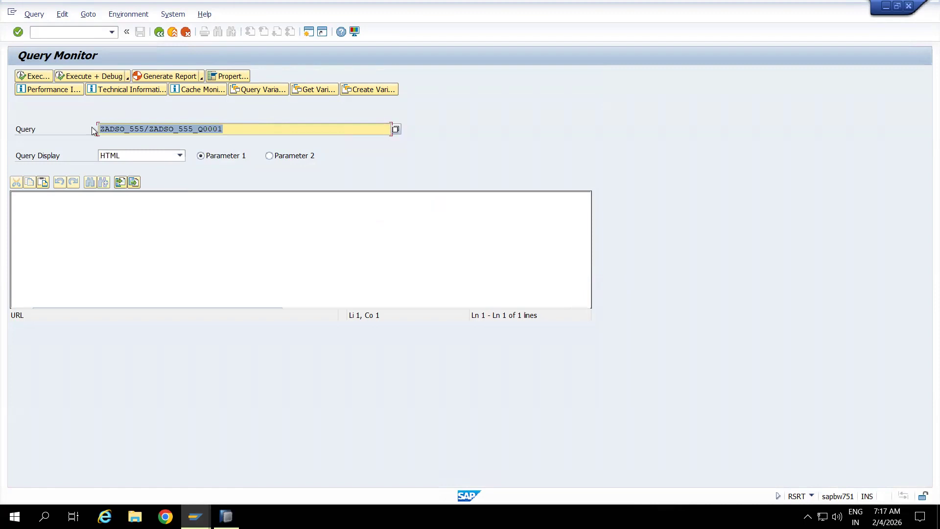
{"action": "left_click", "coordinate": [279, 123]}
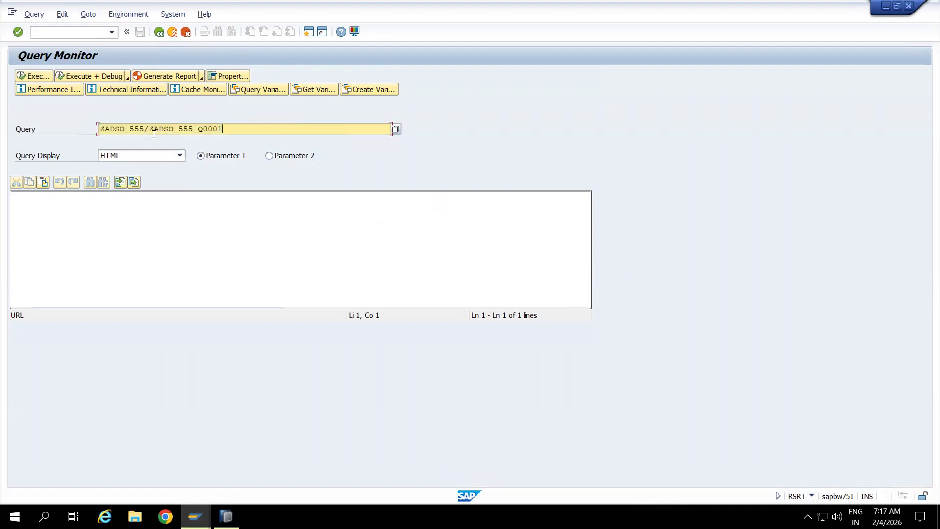
{"action": "left_click_drag", "start_coordinate": [149, 129], "coordinate": [253, 127]}
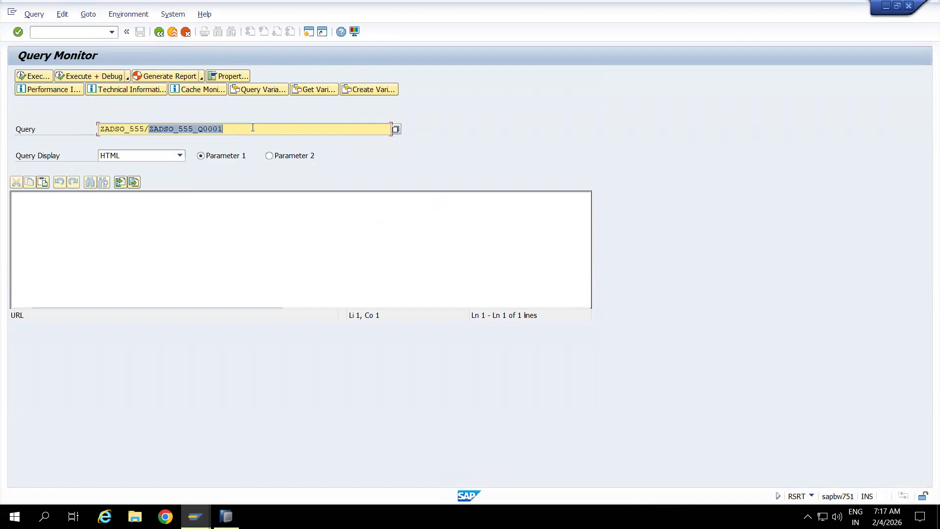
{"action": "left_click_drag", "start_coordinate": [143, 129], "coordinate": [80, 131]}
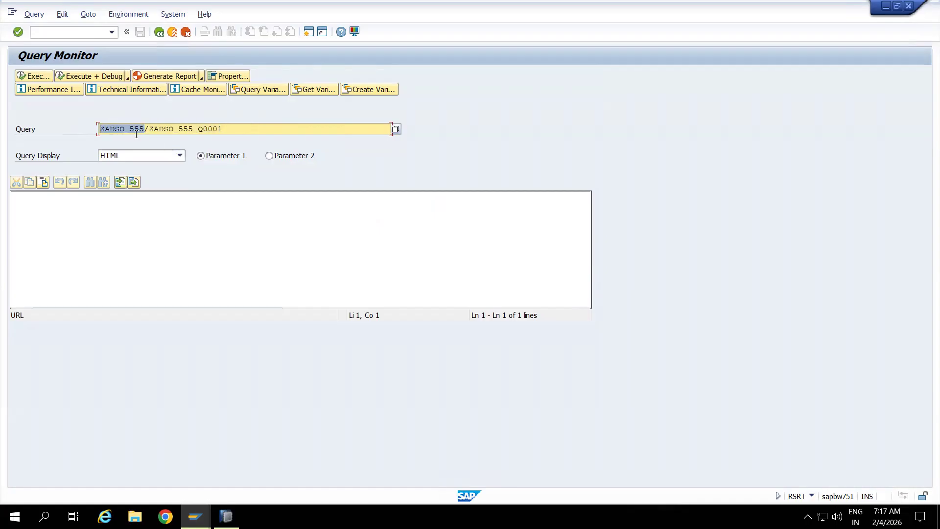
{"action": "left_click_drag", "start_coordinate": [238, 129], "coordinate": [150, 137]}
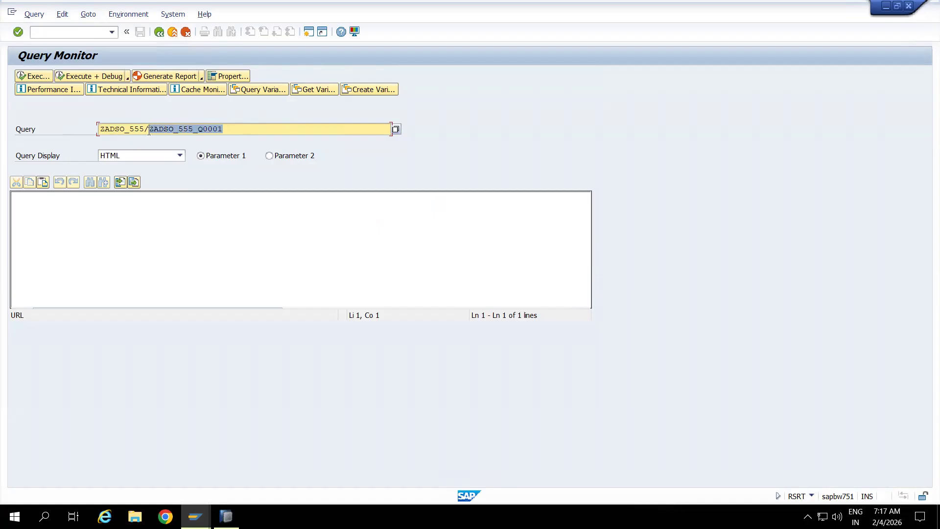
{"action": "left_click", "coordinate": [148, 131]}
{"action": "left_click_drag", "start_coordinate": [233, 129], "coordinate": [98, 132]}
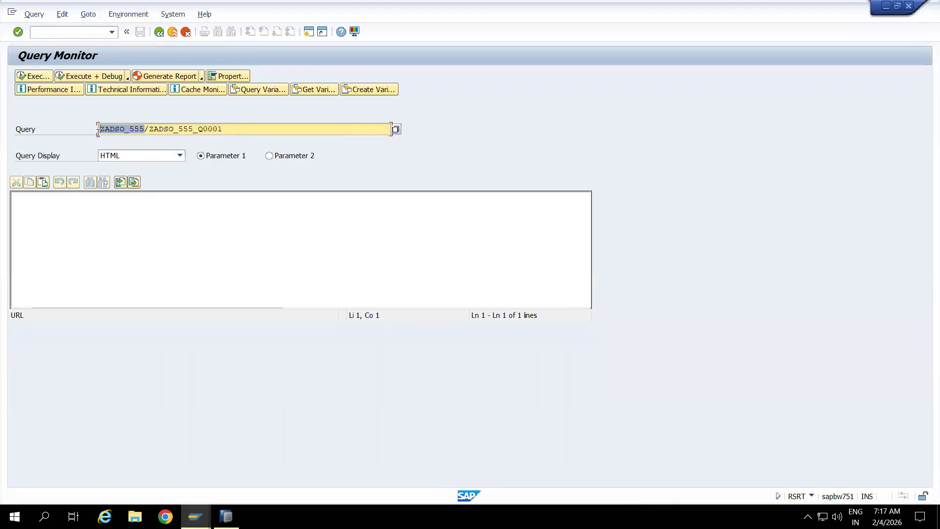
{"action": "left_click", "coordinate": [69, 128]}
- Execute query ZADSO_555/ZADSO_555_Q0001, continue past the debugger breakpoint to its output, and return to the Query Monitor
{"action": "left_click", "coordinate": [39, 76]}
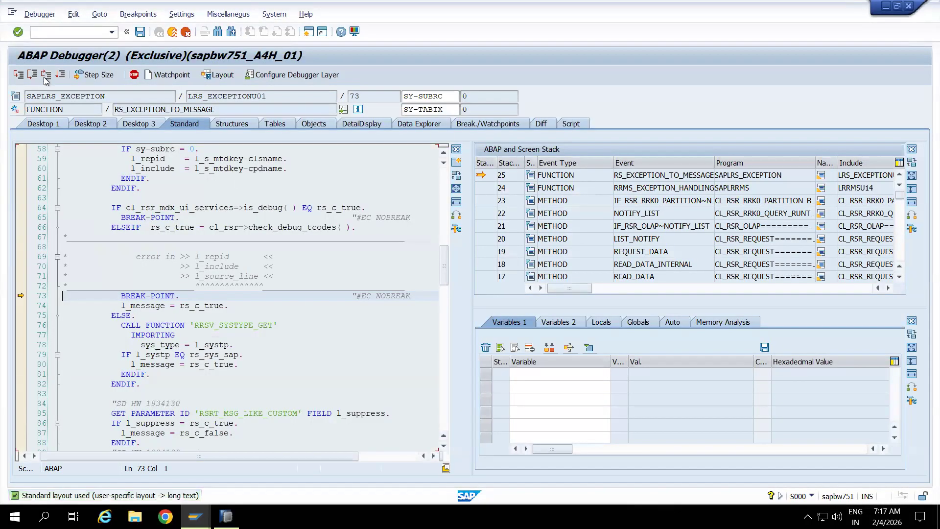
{"action": "left_click", "coordinate": [64, 75]}
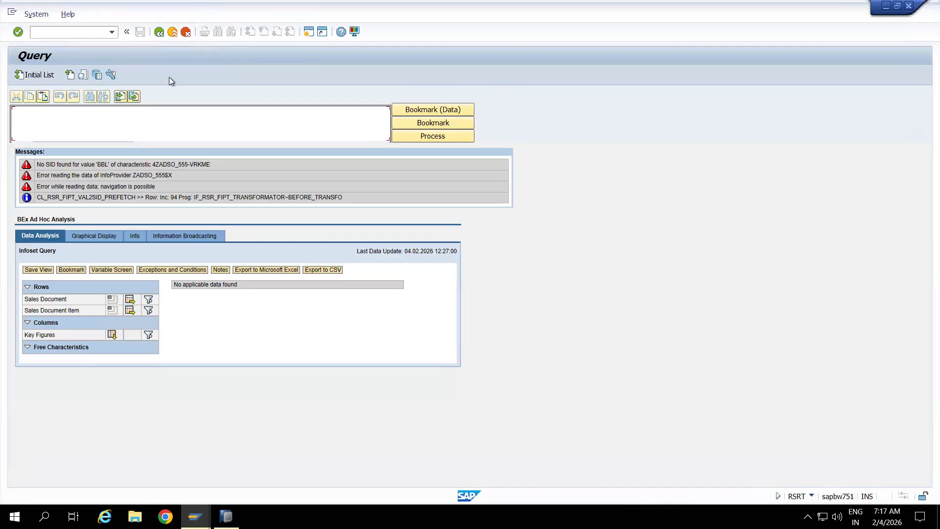
{"action": "left_click", "coordinate": [159, 32]}
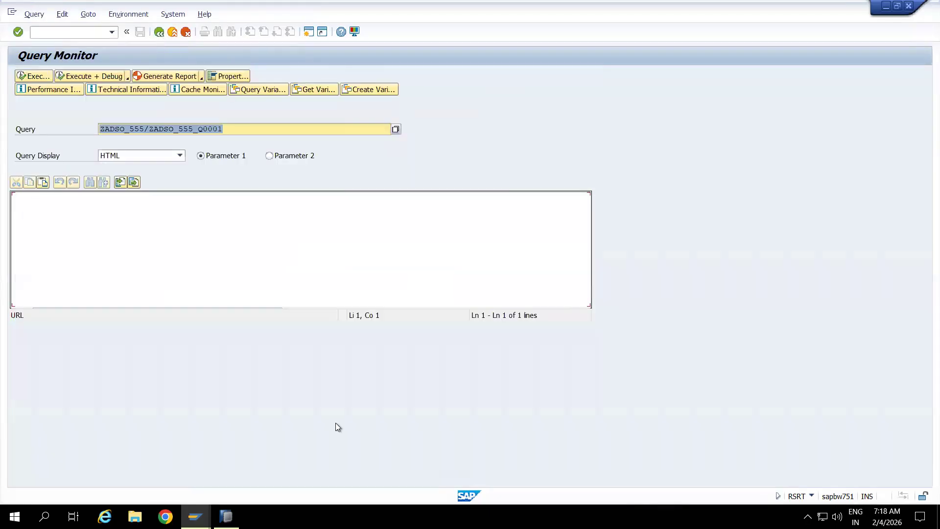
- Display the new data of ZADSO_555 from its manage session, and return to its entry in the modeling InfoProvider tree
{"action": "left_click", "coordinate": [231, 513]}
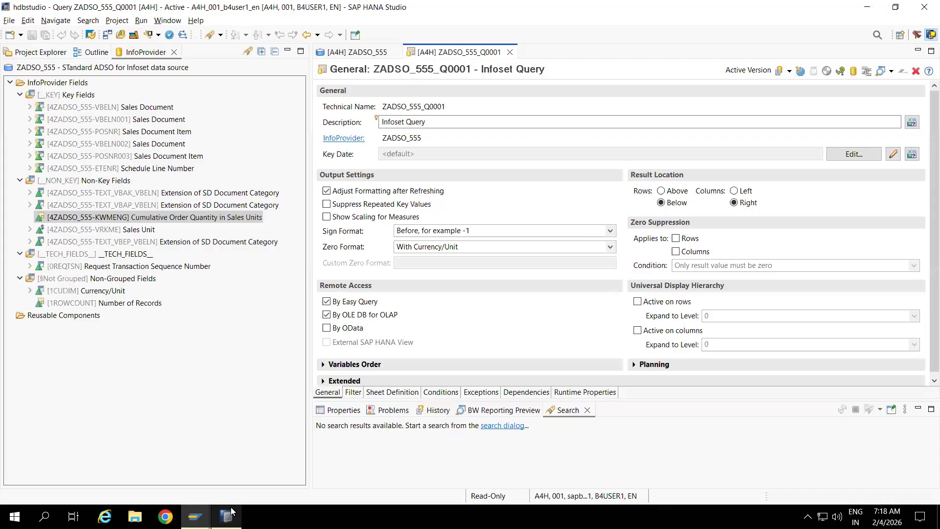
{"action": "left_click", "coordinate": [196, 517]}
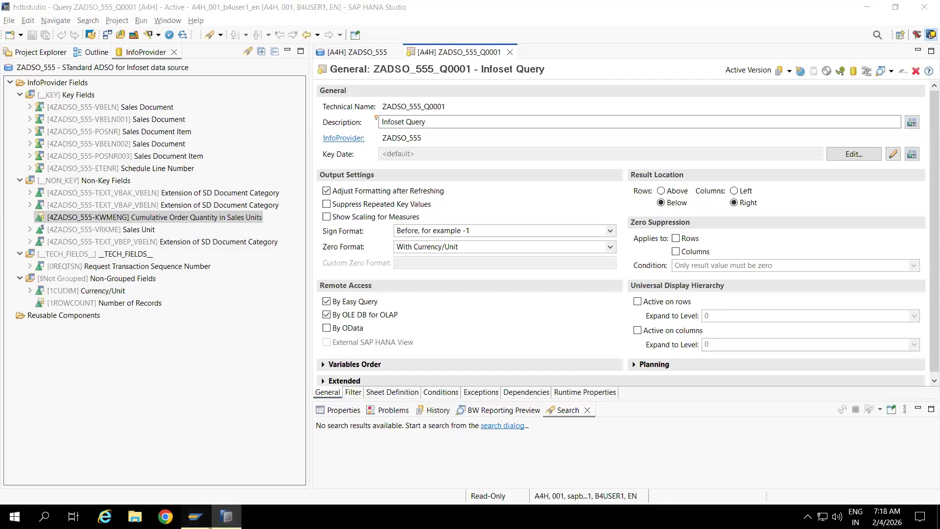
{"action": "mouse_move", "coordinate": [463, 426]}
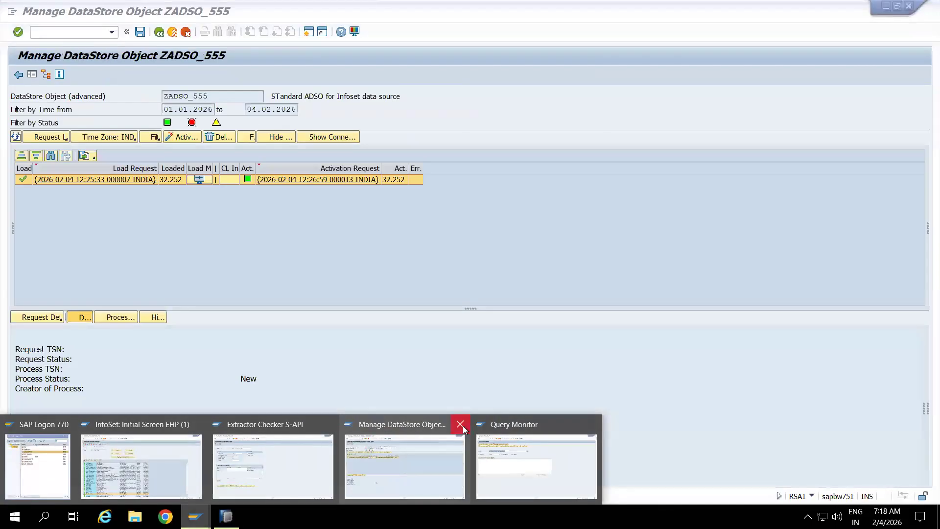
{"action": "left_click", "coordinate": [424, 431]}
{"action": "left_click", "coordinate": [123, 14]}
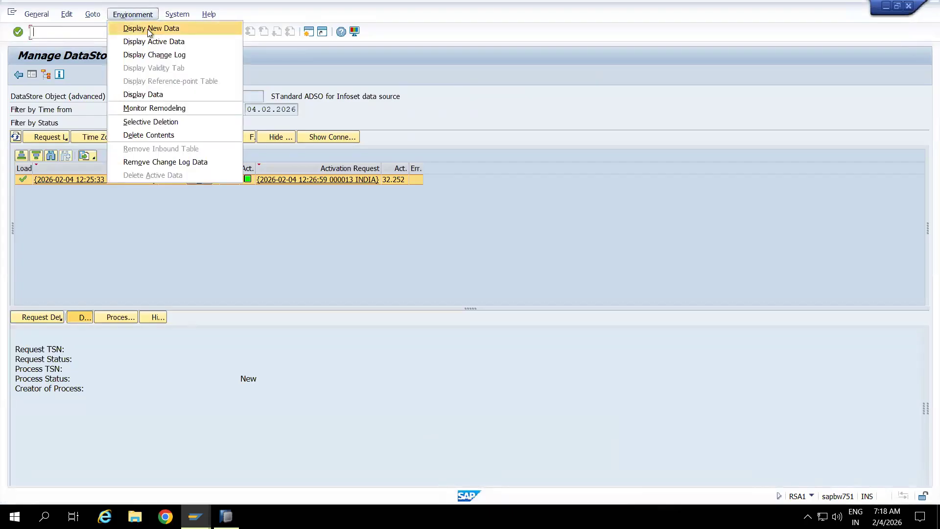
{"action": "left_click", "coordinate": [148, 28]}
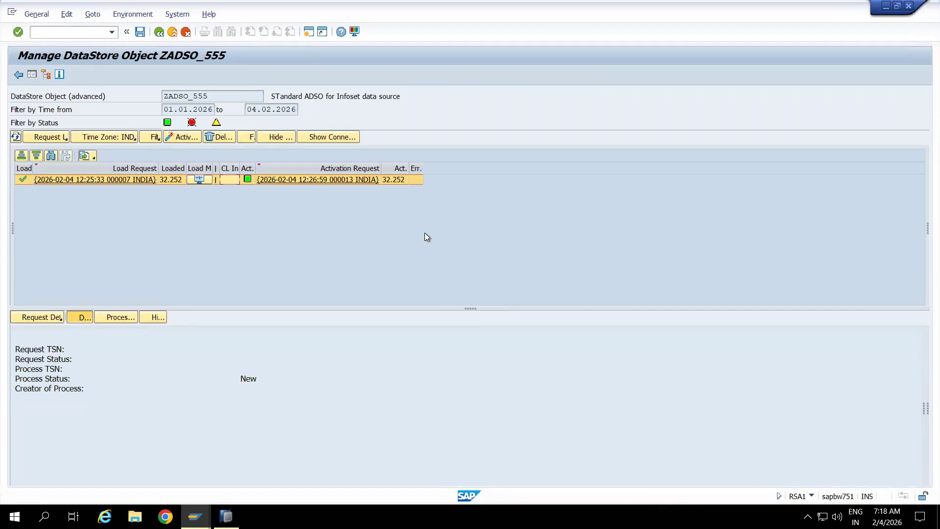
{"action": "left_click", "coordinate": [172, 32]}
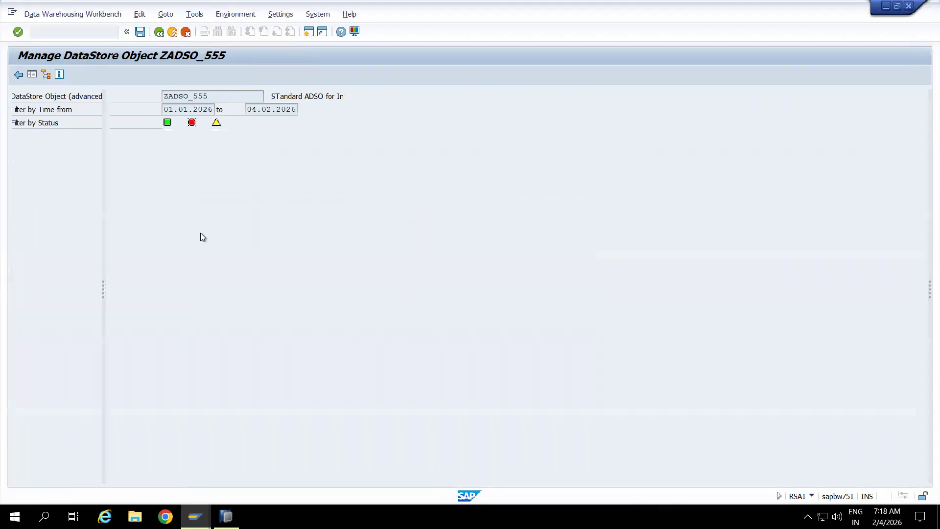
{"action": "left_click", "coordinate": [134, 149]}
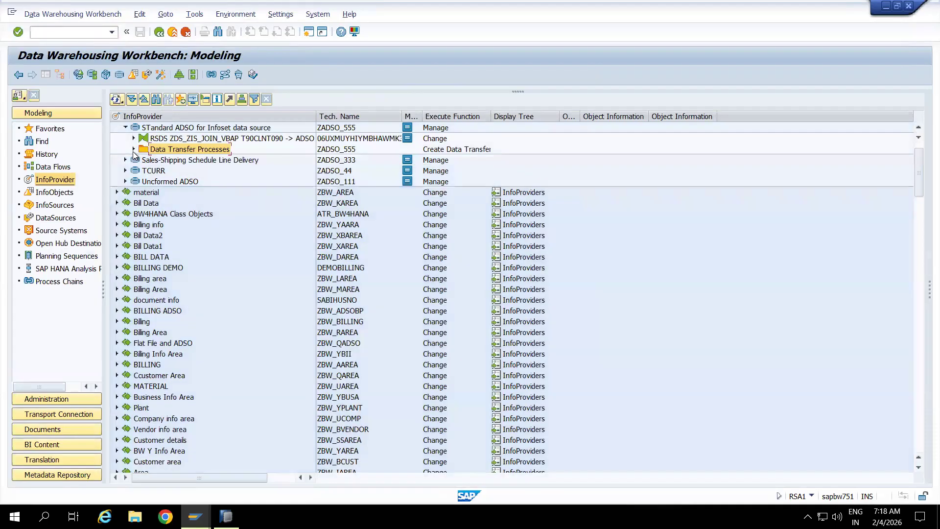
- Switch to SAP HANA Studio, collapse the ZADSO_555 node in the project tree, and open that ADSO's definition
{"action": "left_click", "coordinate": [226, 517]}
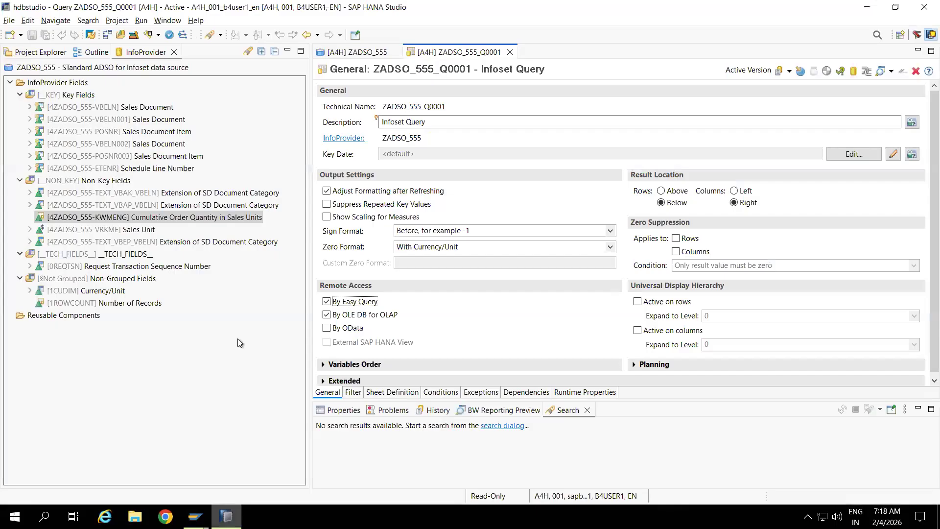
{"action": "left_click", "coordinate": [43, 52]}
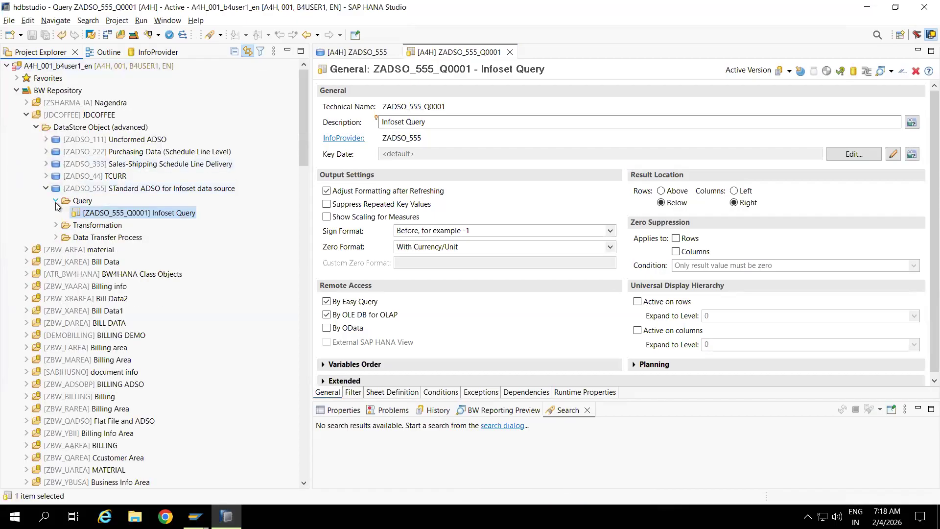
{"action": "left_click", "coordinate": [56, 201]}
{"action": "left_click", "coordinate": [46, 189]}
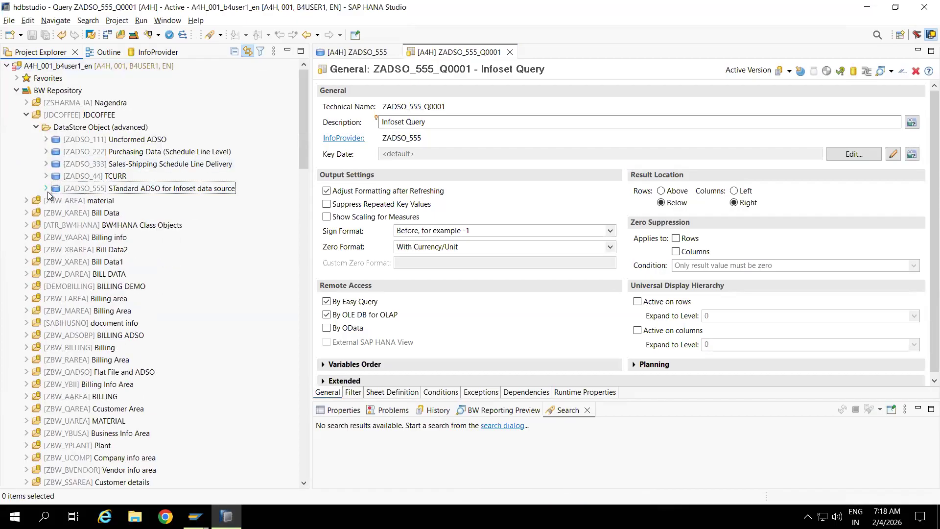
{"action": "double_click", "coordinate": [89, 191]}
- Start a new CompositeProvider in InfoArea JDCOFFEE named ZCP_555 with description INfoset, and proceed to PartProvider selection
{"action": "right_click", "coordinate": [78, 117]}
{"action": "mouse_move", "coordinate": [209, 126]}
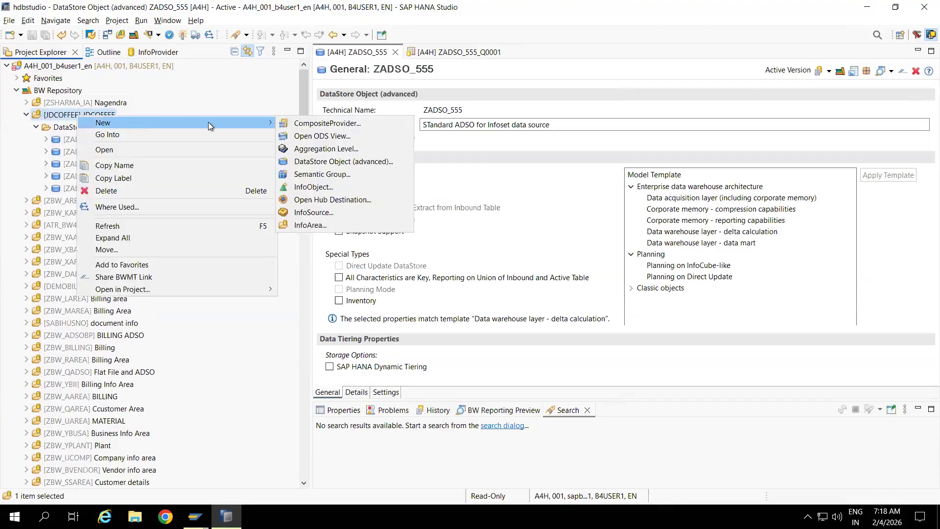
{"action": "left_click", "coordinate": [325, 123]}
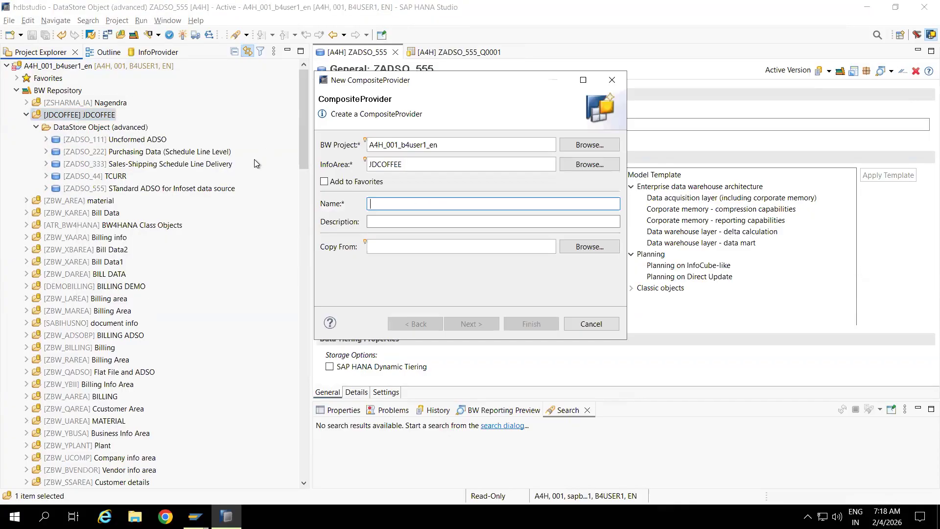
{"action": "type", "text": "Z"}
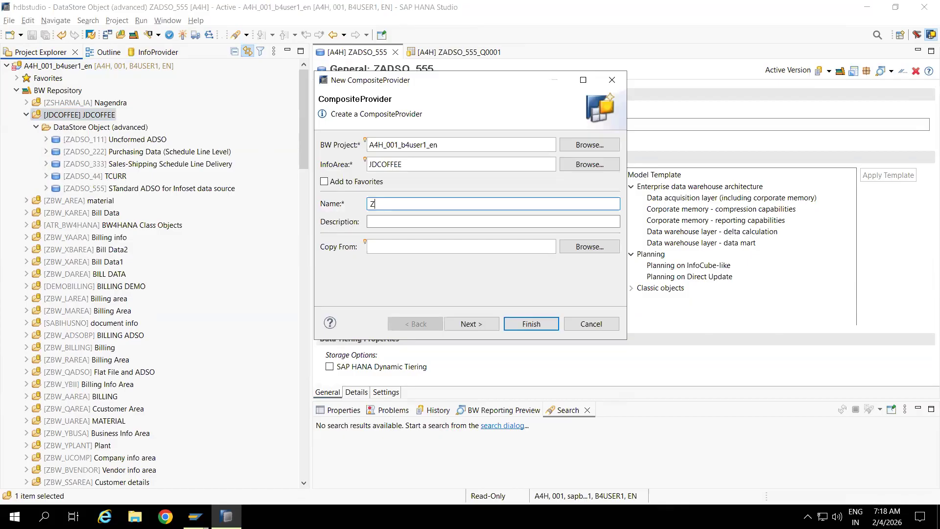
{"action": "type", "text": "CP_555"}
{"action": "left_click", "coordinate": [385, 222]}
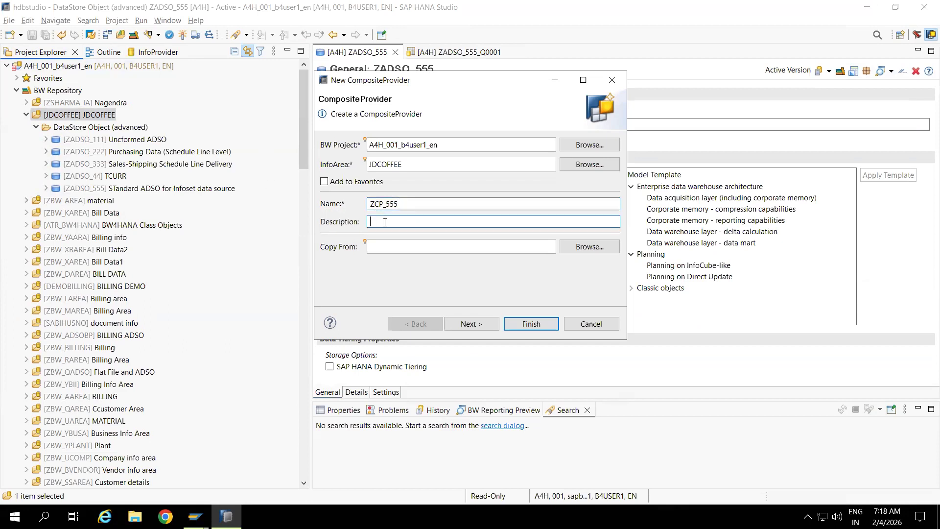
{"action": "type", "text": "INfoset"}
{"action": "left_click", "coordinate": [489, 323]}
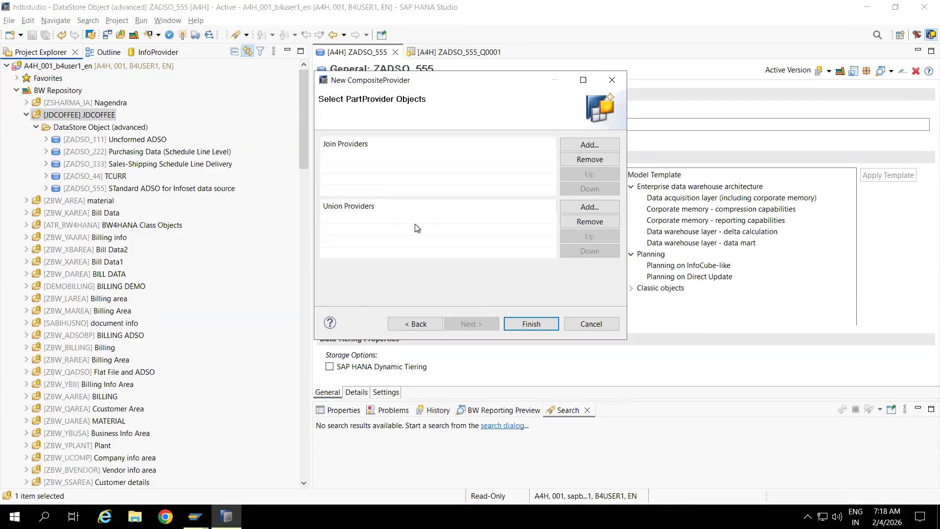
- Add the advanced DataStore Object ZADSO_555 as a union provider and finish creating the CompositeProvider
{"action": "left_click", "coordinate": [589, 207]}
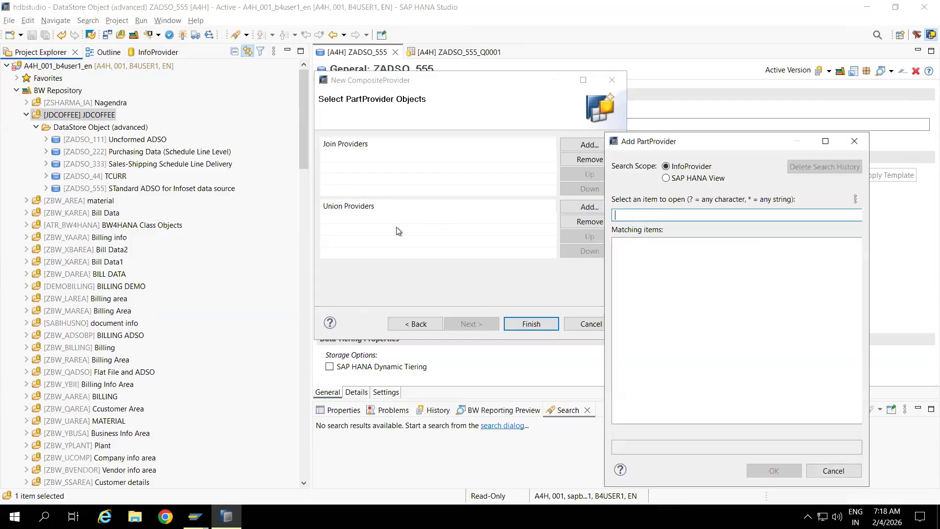
{"action": "type", "text": "ZADS"}
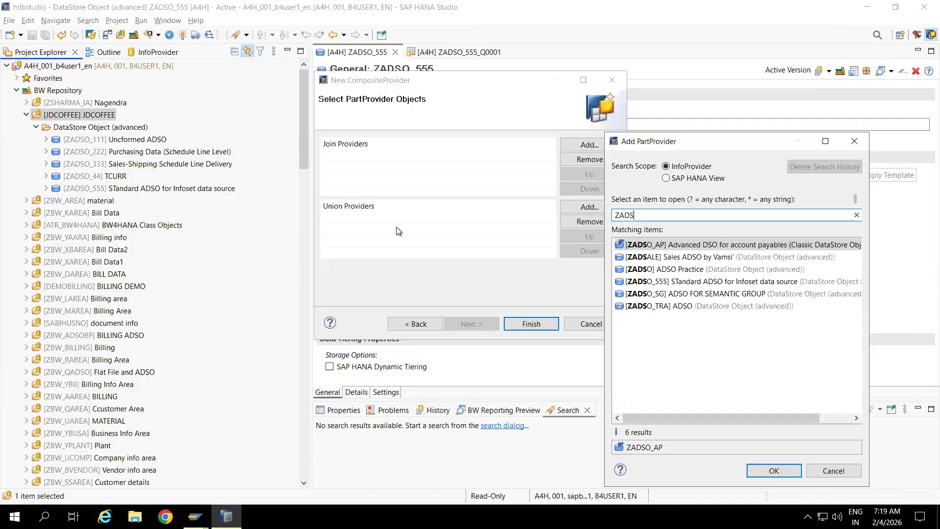
{"action": "type", "text": "O"}
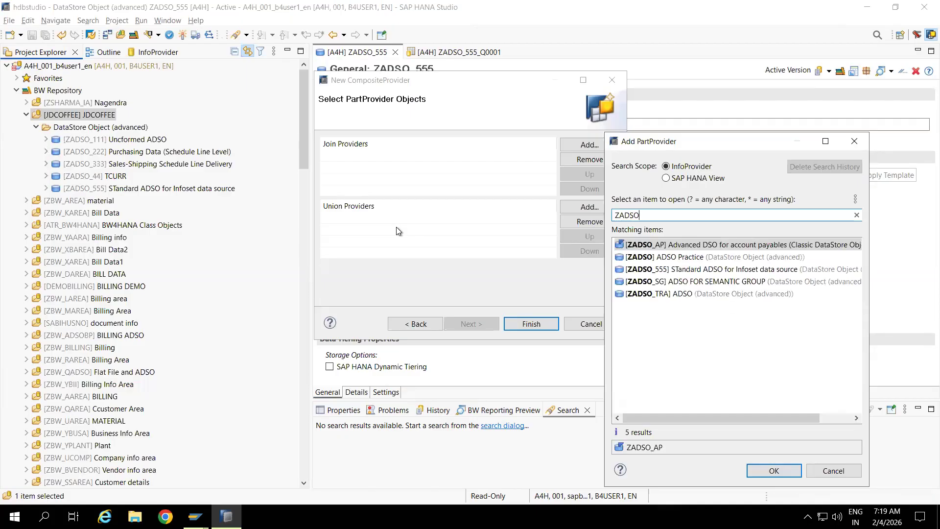
{"action": "double_click", "coordinate": [644, 269]}
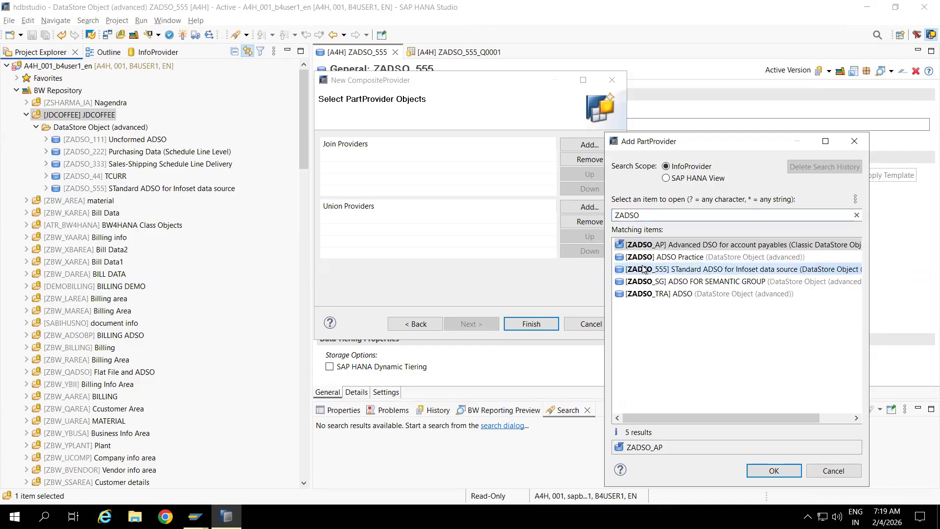
{"action": "left_click", "coordinate": [527, 325]}
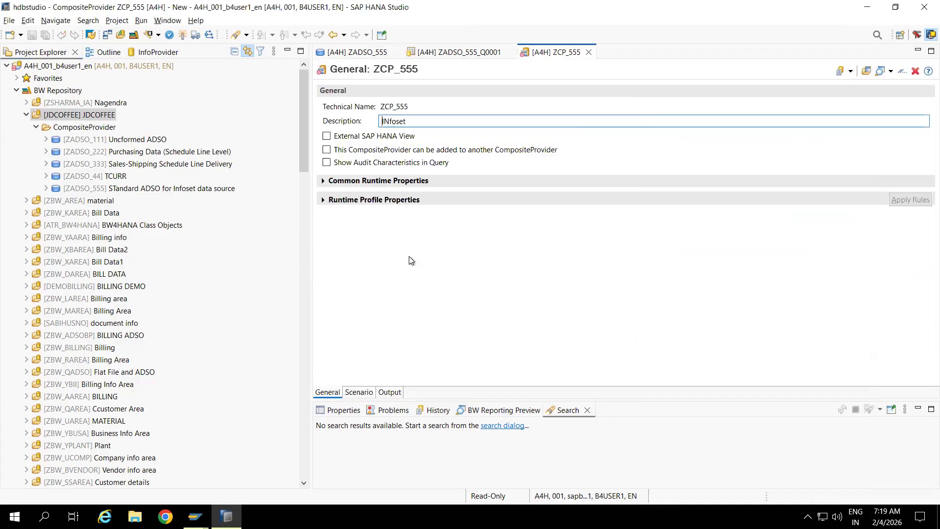
- Open the scenario of ZCP_555, widen the source and target mapping areas, and expand the key and non-key fields of source ZADSO_555
{"action": "left_click", "coordinate": [358, 392]}
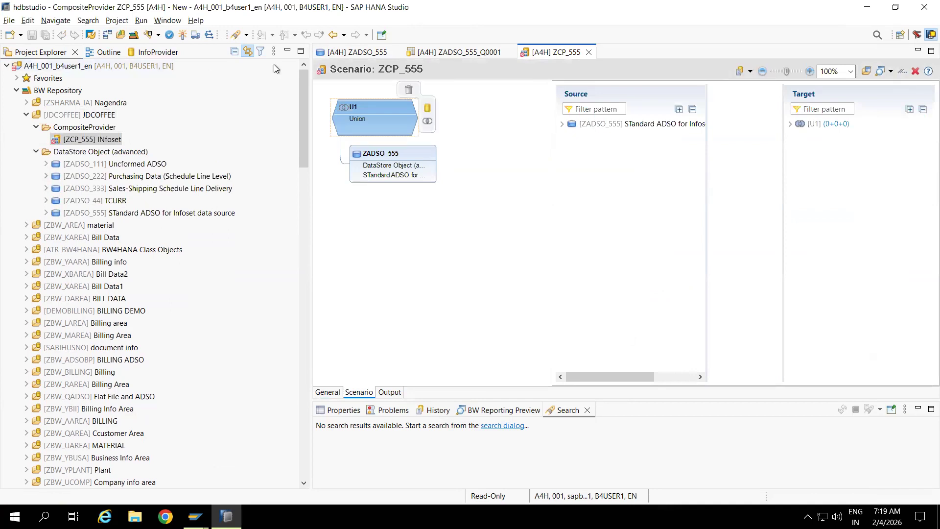
{"action": "left_click", "coordinate": [284, 52]}
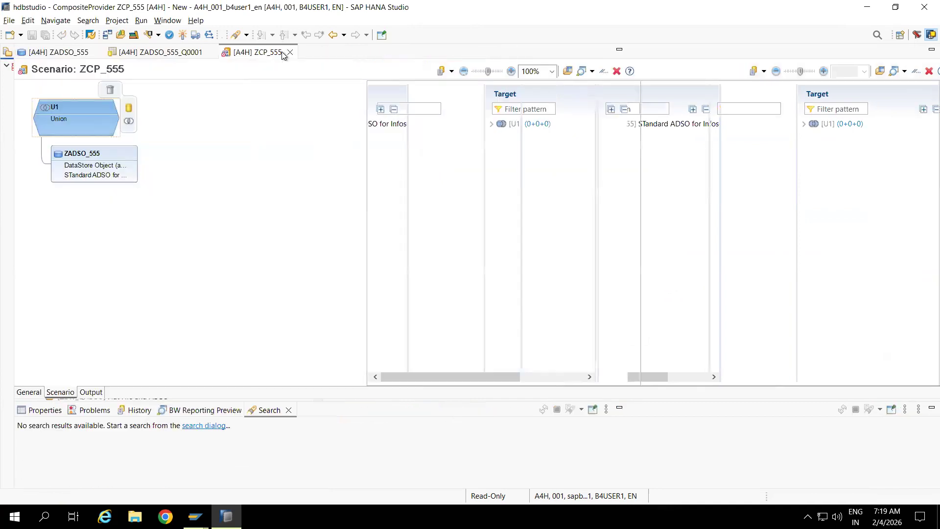
{"action": "left_click_drag", "start_coordinate": [366, 160], "coordinate": [241, 173]}
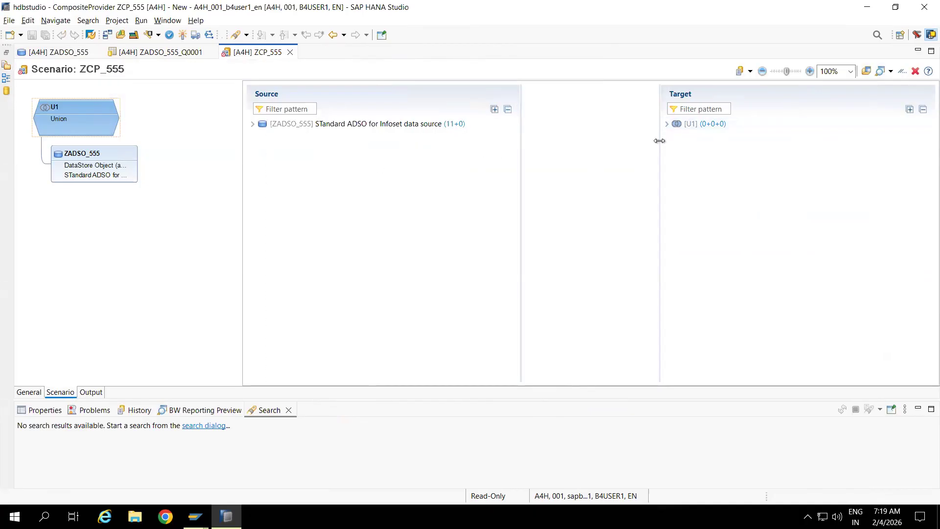
{"action": "left_click_drag", "start_coordinate": [660, 140], "coordinate": [617, 156]}
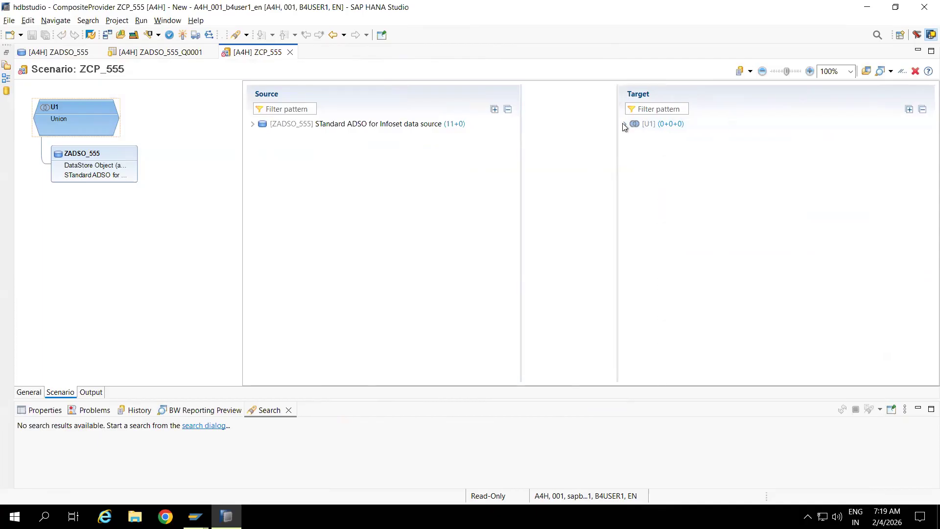
{"action": "left_click", "coordinate": [252, 124]}
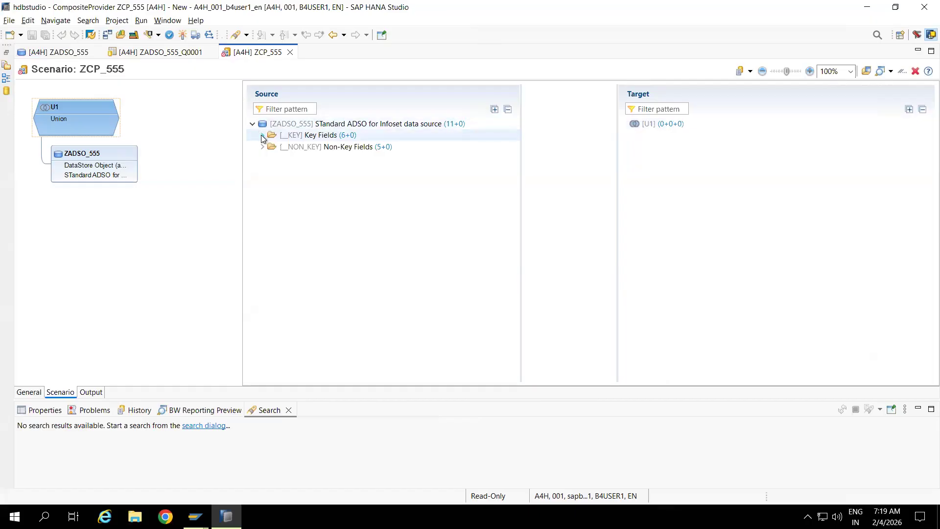
{"action": "left_click", "coordinate": [262, 137]}
{"action": "left_click", "coordinate": [263, 223]}
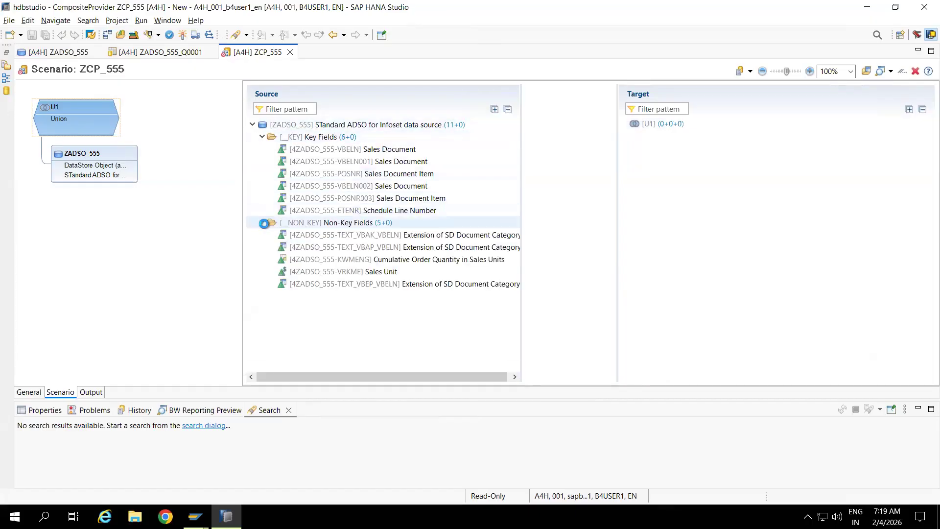
- Create assignments for all fields of source ZADSO_555 to union U1
{"action": "left_click", "coordinate": [355, 149]}
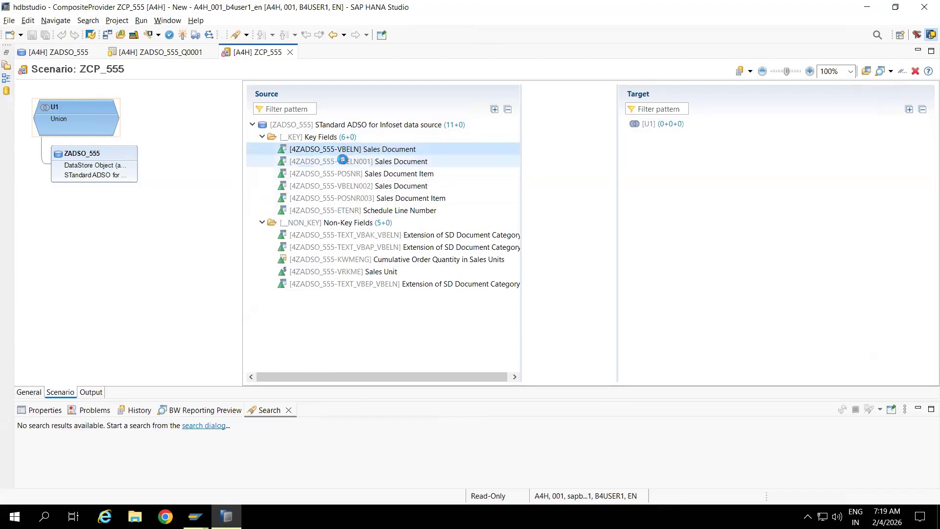
{"action": "right_click", "coordinate": [318, 123]}
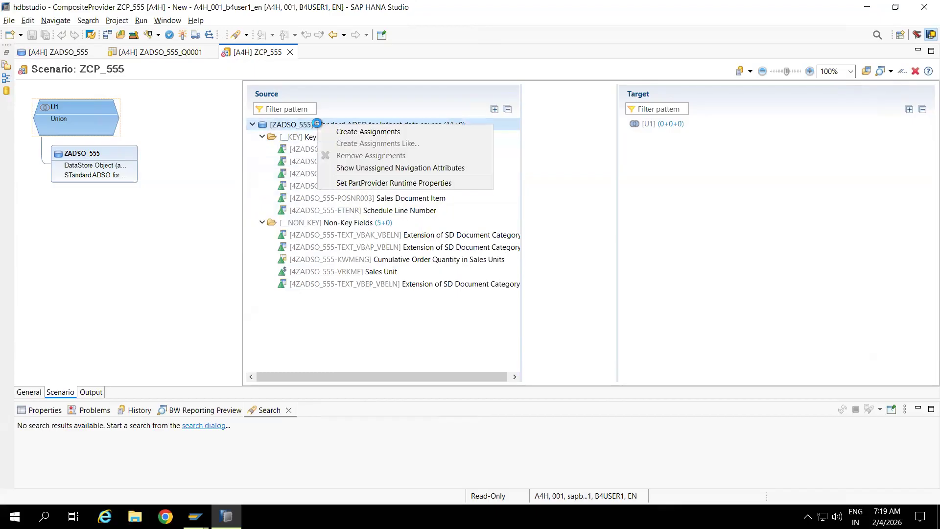
{"action": "left_click", "coordinate": [347, 132]}
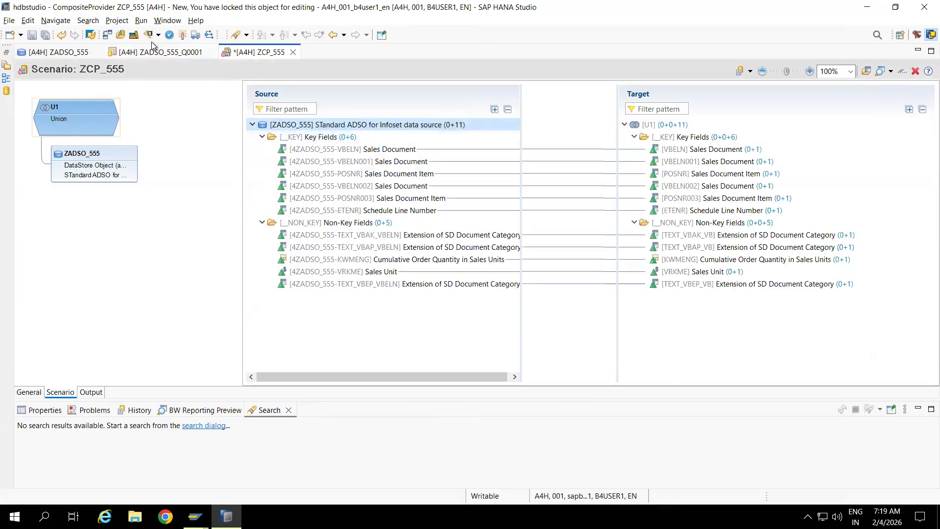
- Try to activate ZCP_555, and expand the reported errors so that their full descriptions can be read
{"action": "left_click", "coordinate": [182, 36]}
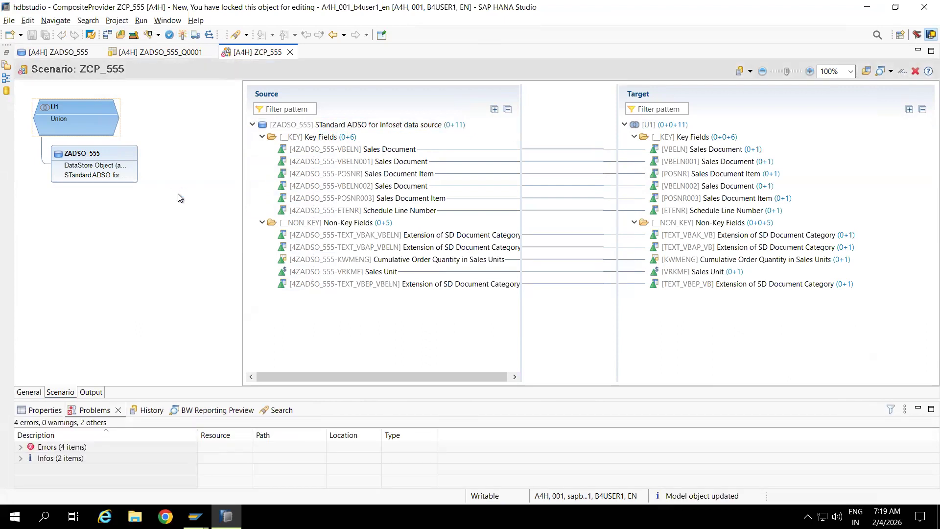
{"action": "left_click", "coordinate": [20, 448]}
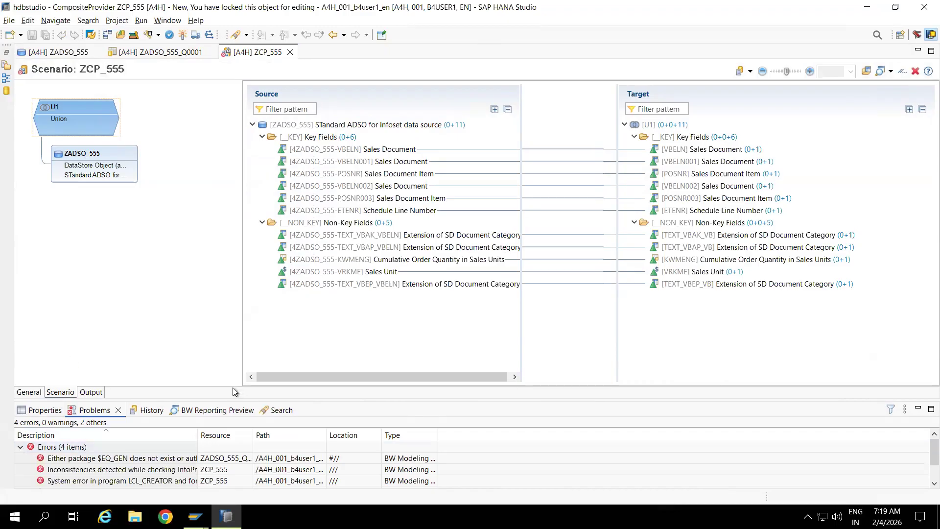
{"action": "left_click_drag", "start_coordinate": [225, 400], "coordinate": [219, 310]}
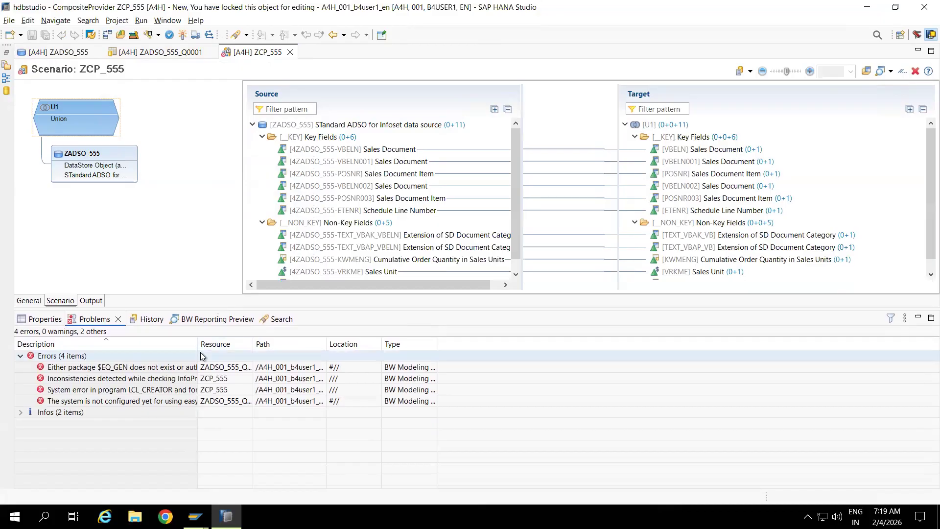
{"action": "left_click_drag", "start_coordinate": [199, 344], "coordinate": [413, 345]}
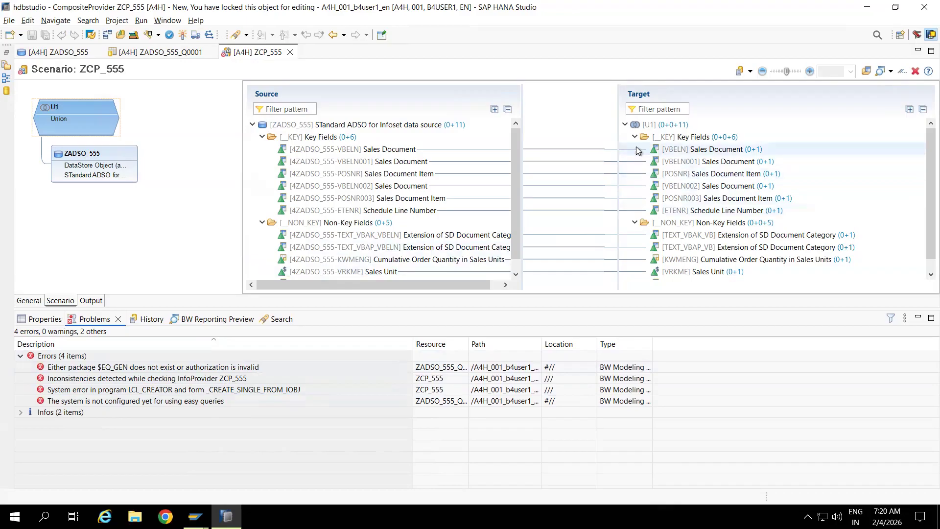
- Remove all target fields from union U1, and create assignments only for source fields VBELN, POSNR and KWMENG
{"action": "right_click", "coordinate": [667, 126]}
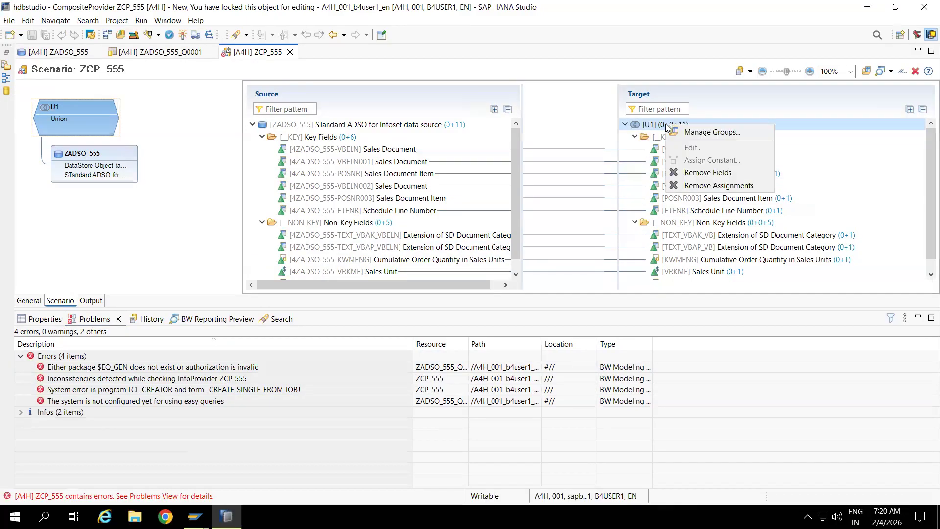
{"action": "left_click", "coordinate": [698, 174]}
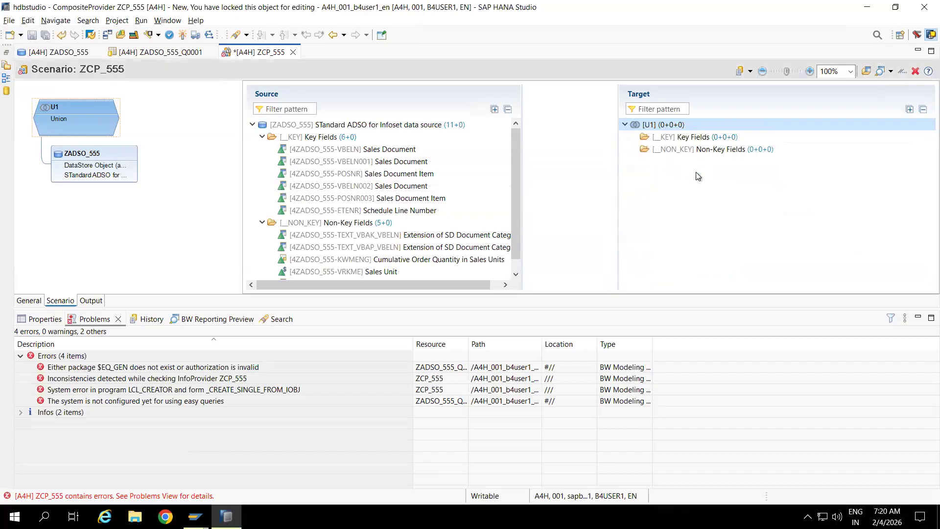
{"action": "right_click", "coordinate": [356, 150]}
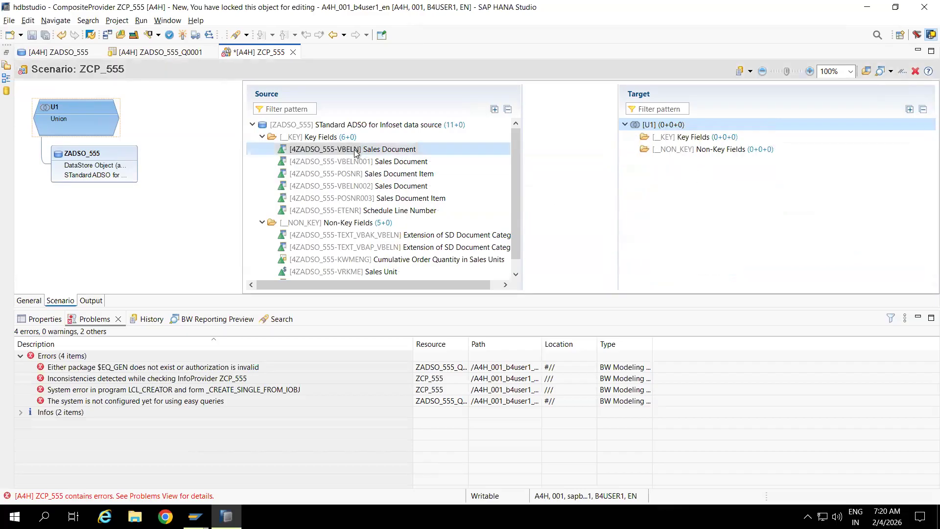
{"action": "left_click", "coordinate": [391, 158]}
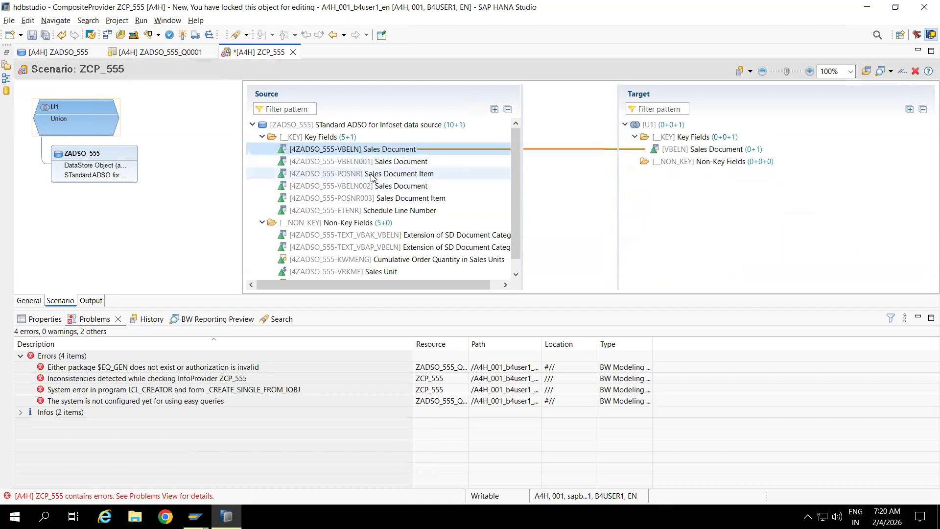
{"action": "right_click", "coordinate": [371, 175]}
{"action": "left_click", "coordinate": [407, 182]}
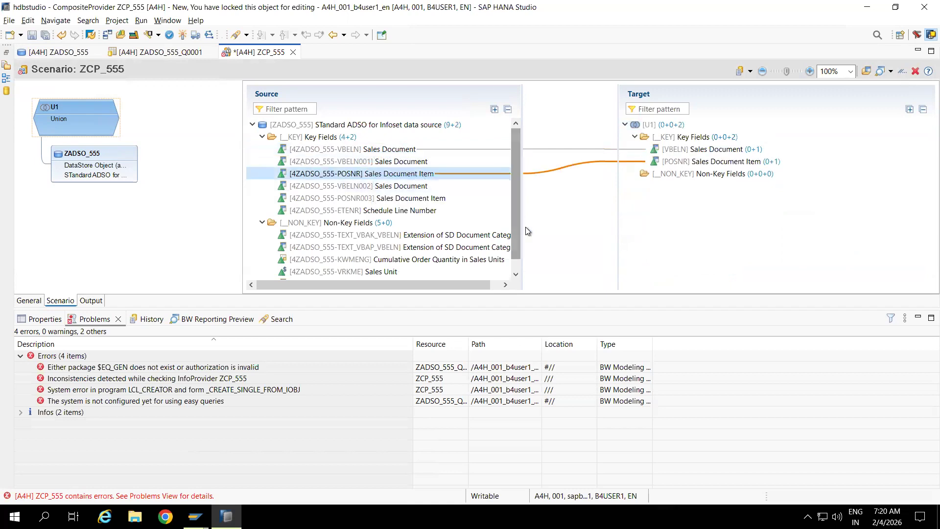
{"action": "scroll", "coordinate": [517, 265], "scroll_direction": "down", "scroll_amount": 2}
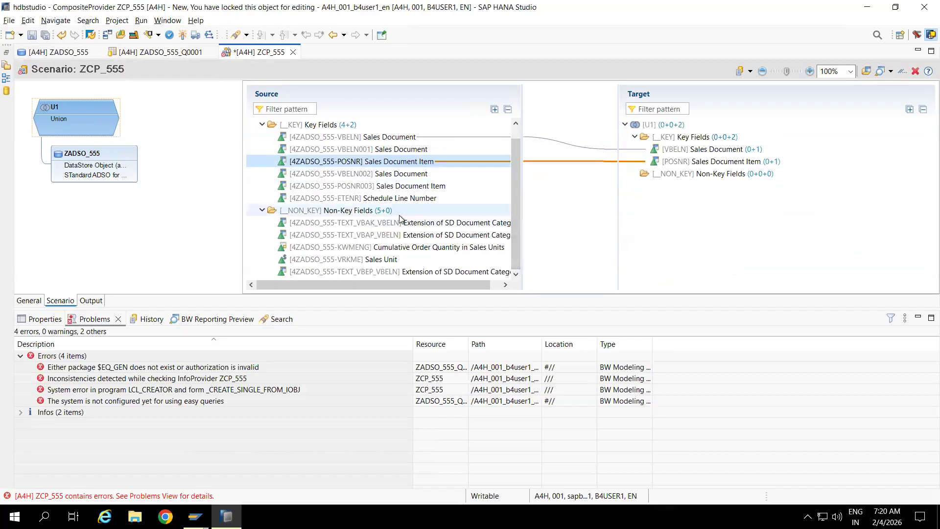
{"action": "right_click", "coordinate": [355, 248]}
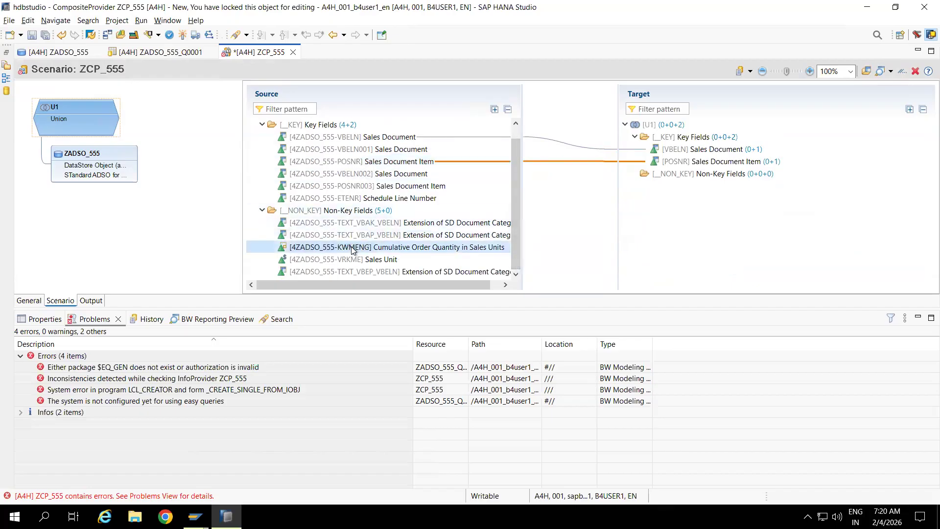
{"action": "left_click", "coordinate": [387, 256]}
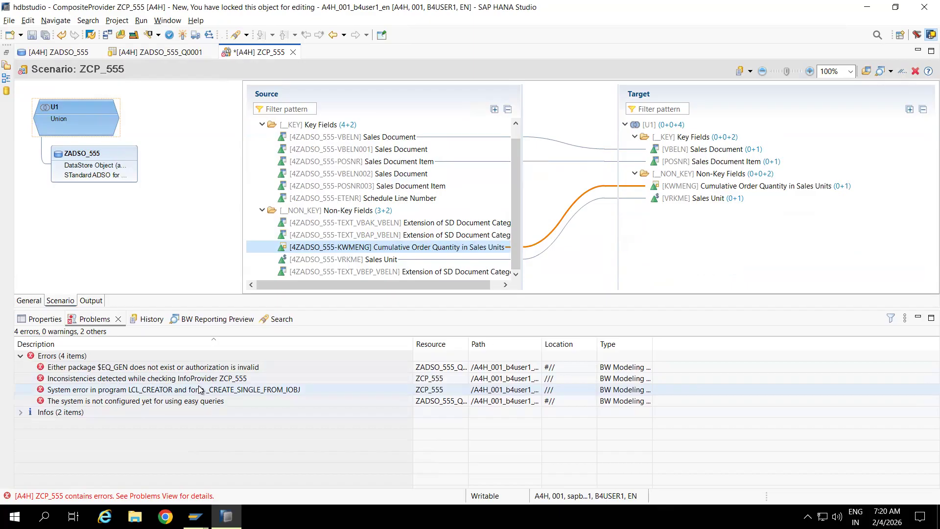
- Review the listed errors for ZCP_555 and its related query, and try to activate the CompositeProvider again with the reduced assignments
{"action": "left_click", "coordinate": [240, 378]}
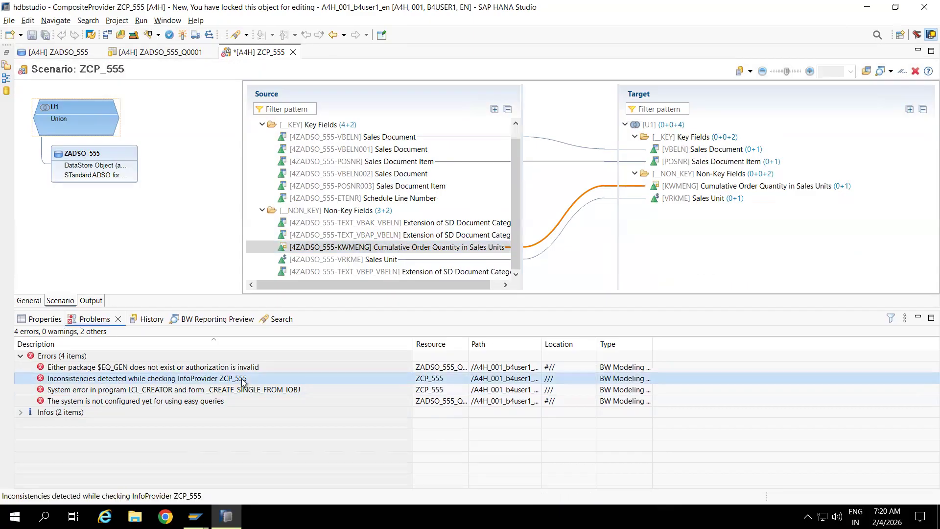
{"action": "left_click", "coordinate": [201, 368]}
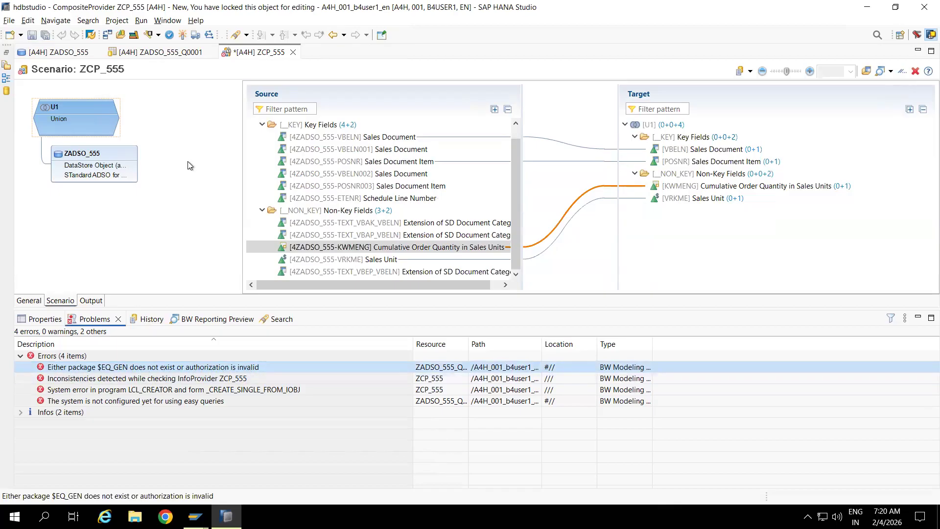
{"action": "left_click", "coordinate": [182, 37]}
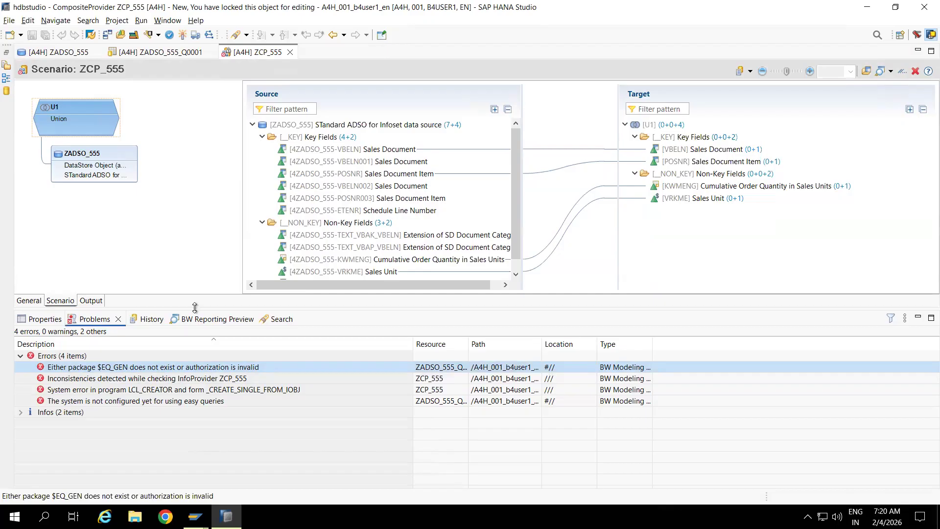
- Enlarge the problem list and examine the error about package $EQ_GEN
{"action": "left_click_drag", "start_coordinate": [195, 307], "coordinate": [195, 275]}
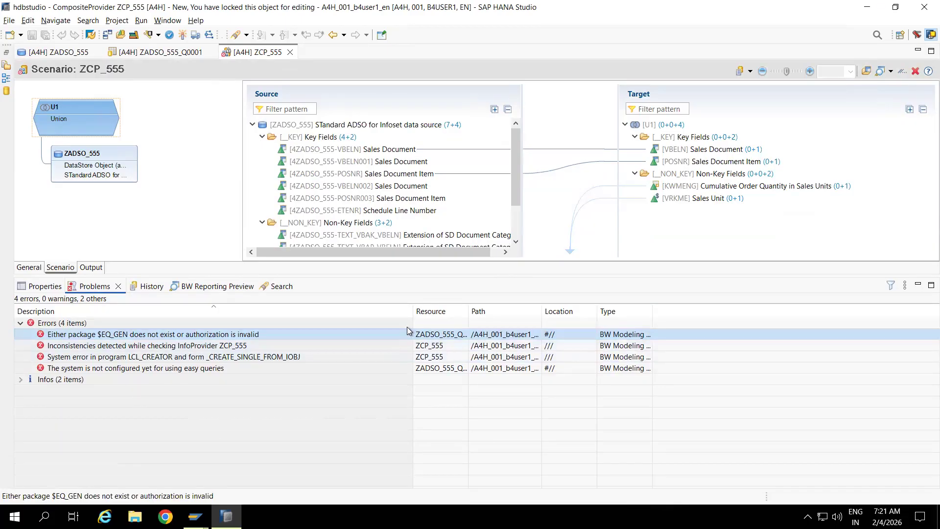
{"action": "right_click", "coordinate": [342, 319]}
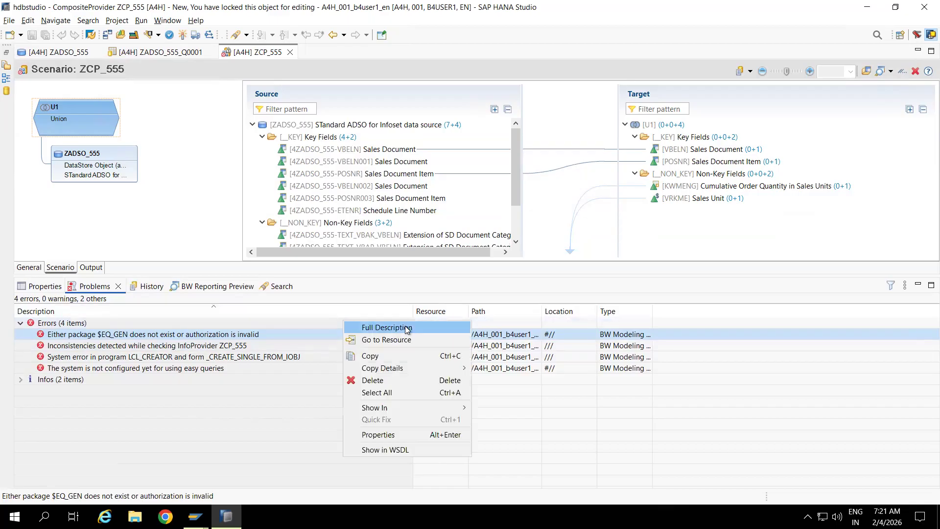
{"action": "left_click", "coordinate": [567, 230]}
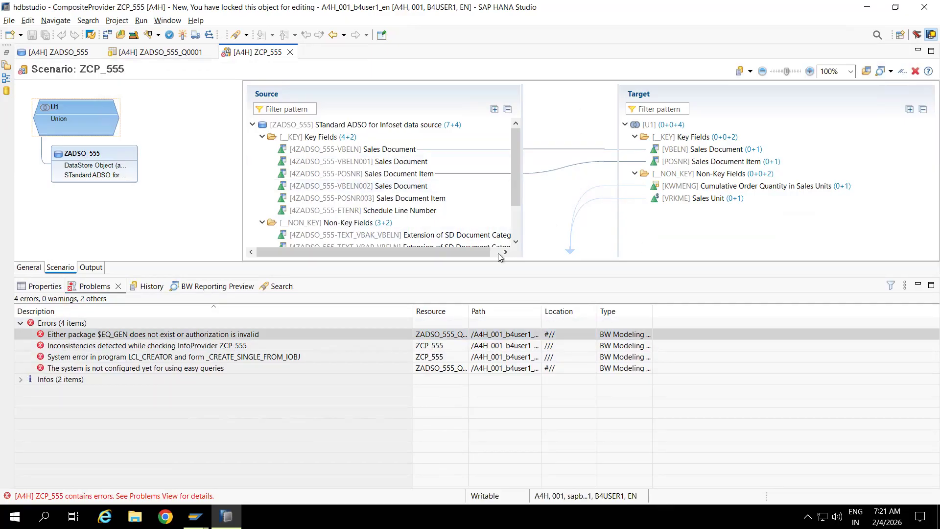
{"action": "left_click", "coordinate": [184, 338]}
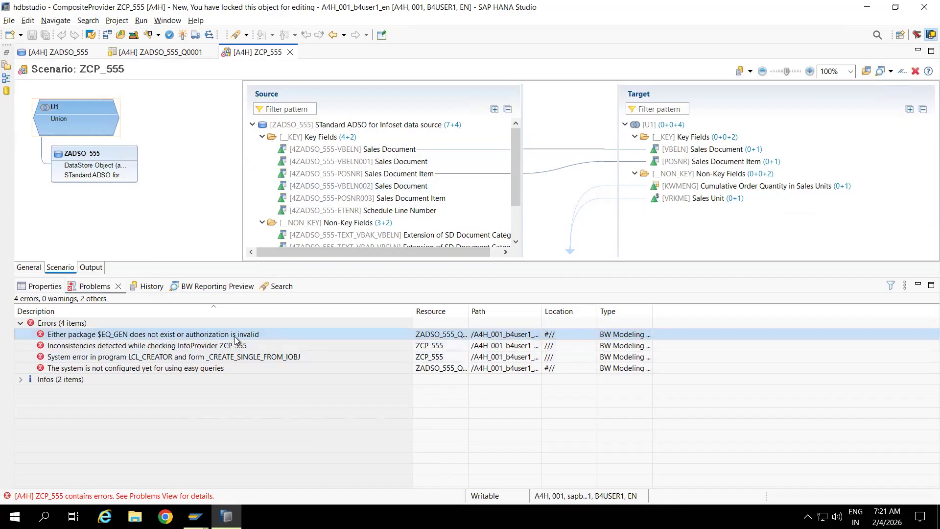
{"action": "left_click", "coordinate": [203, 202]}
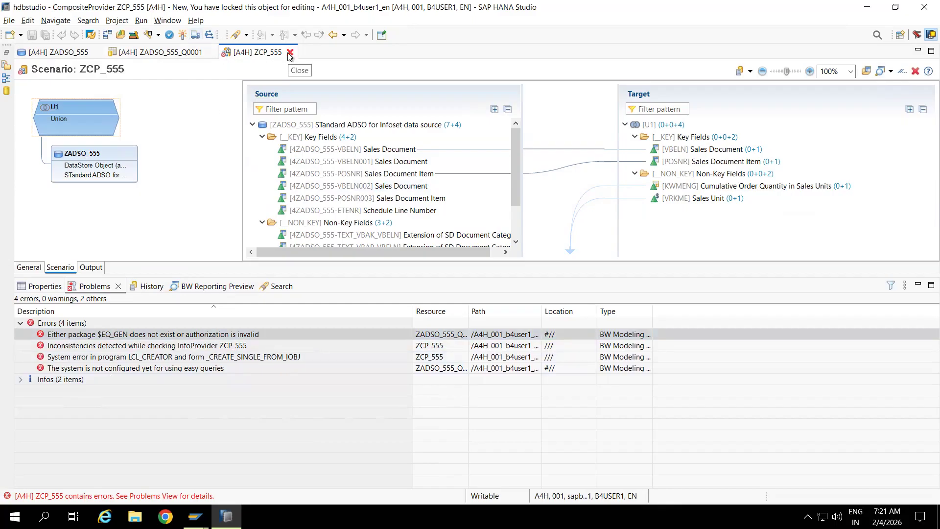
- Close the editors of ZCP_555, query ZADSO_555_Q0001 and ADSO ZADSO_555, and restore the project tree
{"action": "left_click", "coordinate": [289, 51]}
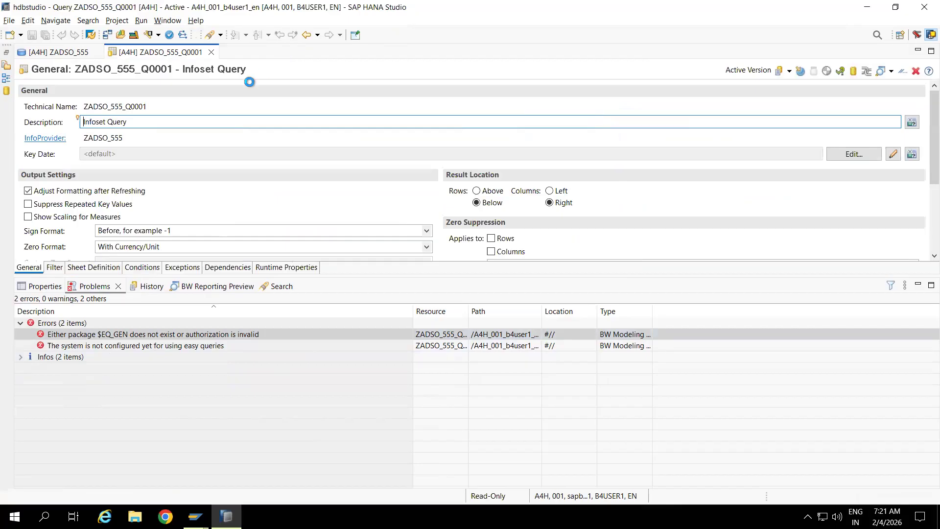
{"action": "left_click", "coordinate": [211, 52]}
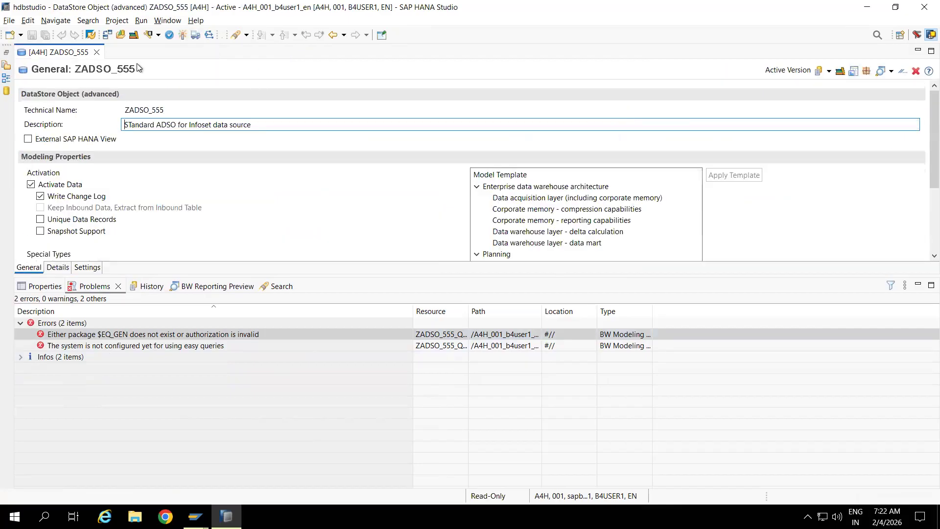
{"action": "left_click", "coordinate": [98, 53]}
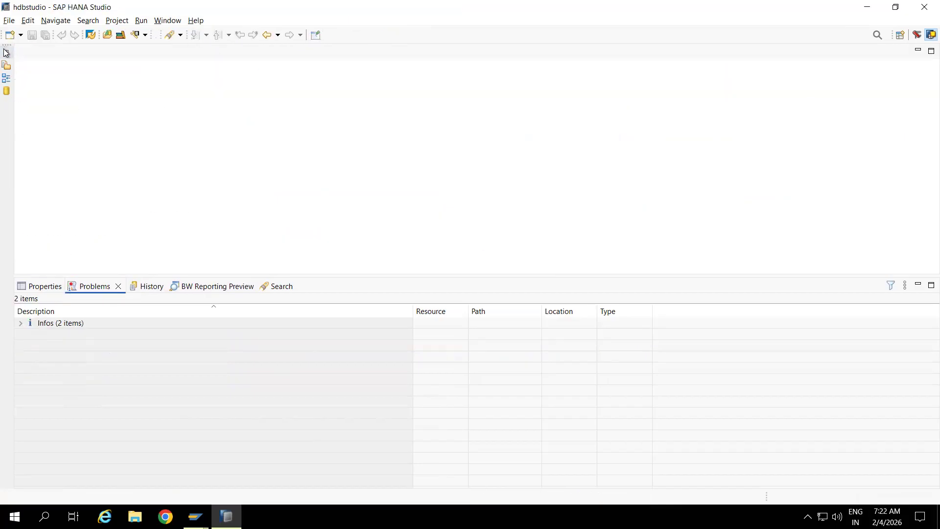
{"action": "left_click", "coordinate": [6, 54]}
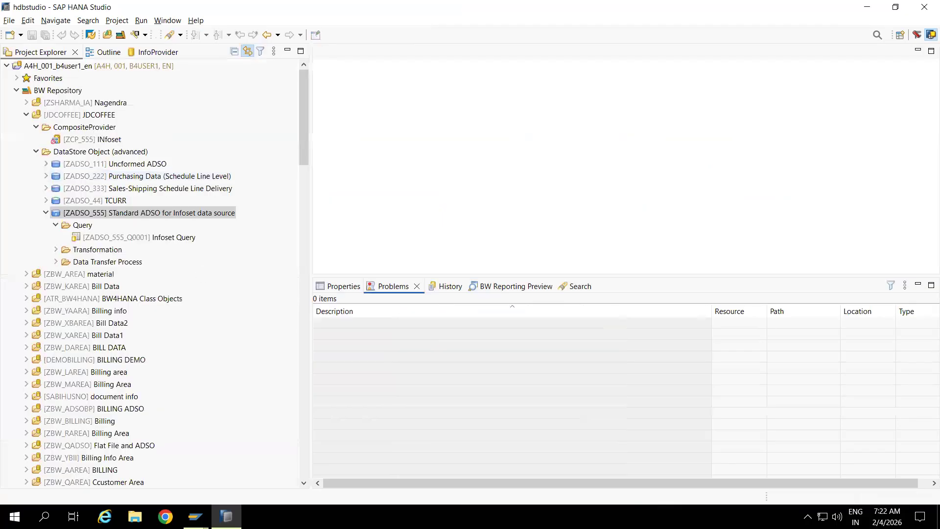
- Switch to the SAP GUI InfoSet session, open transaction SE37 in it, and choose function module RSAX_BIW_GET_DATA_SIMPLE
{"action": "mouse_move", "coordinate": [196, 517]}
{"action": "left_click", "coordinate": [140, 441]}
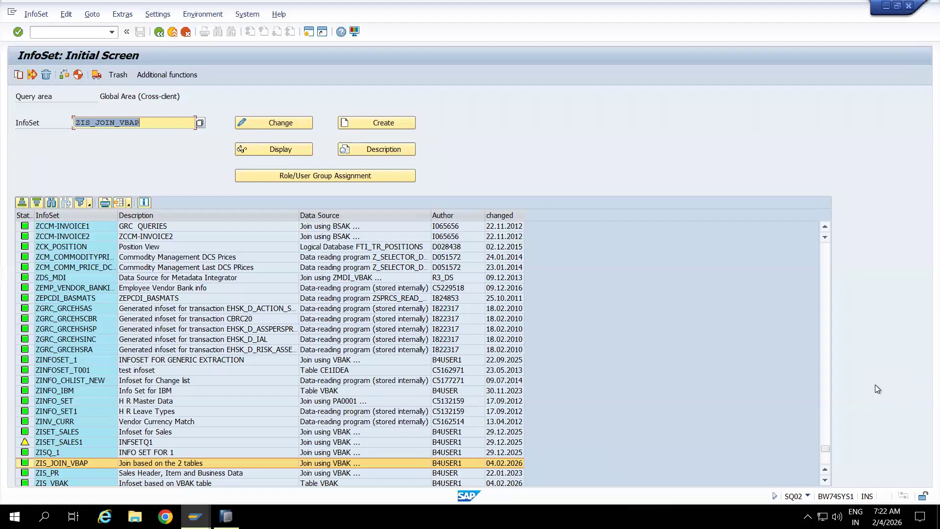
{"action": "left_click", "coordinate": [74, 30]}
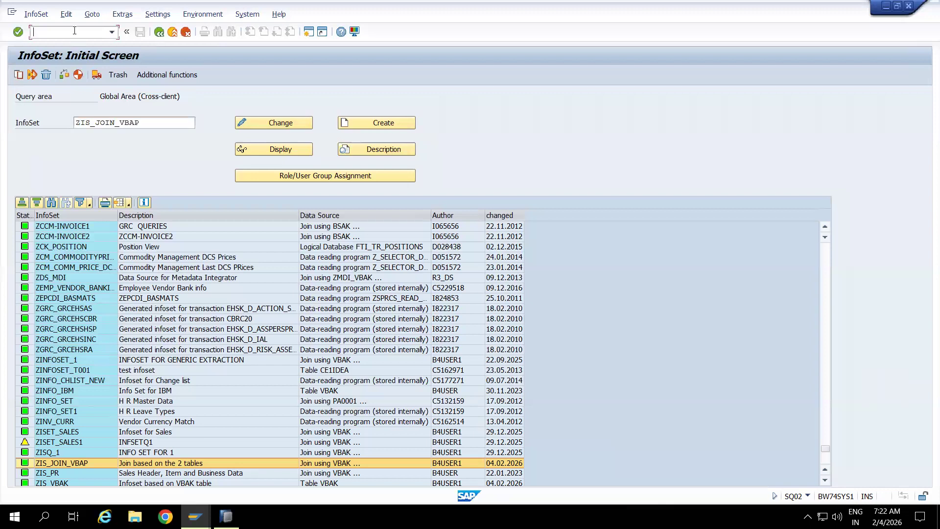
{"action": "type", "text": "/nse37"}
{"action": "key", "text": "Return"}
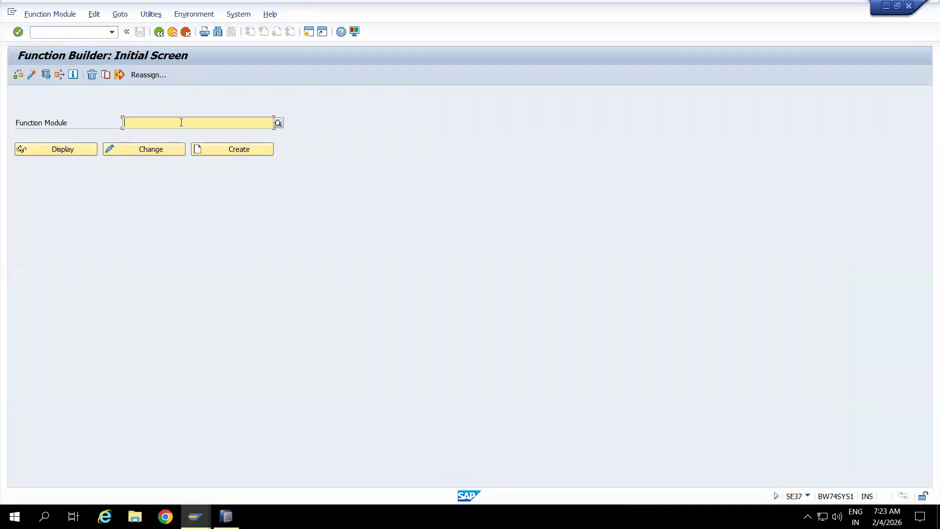
{"action": "type", "text": "RSAX_"}
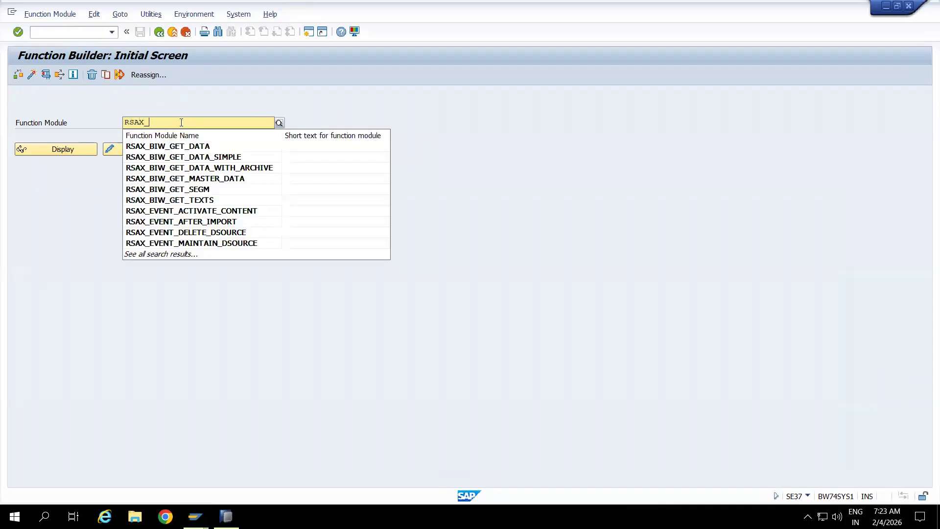
{"action": "left_click", "coordinate": [182, 158]}
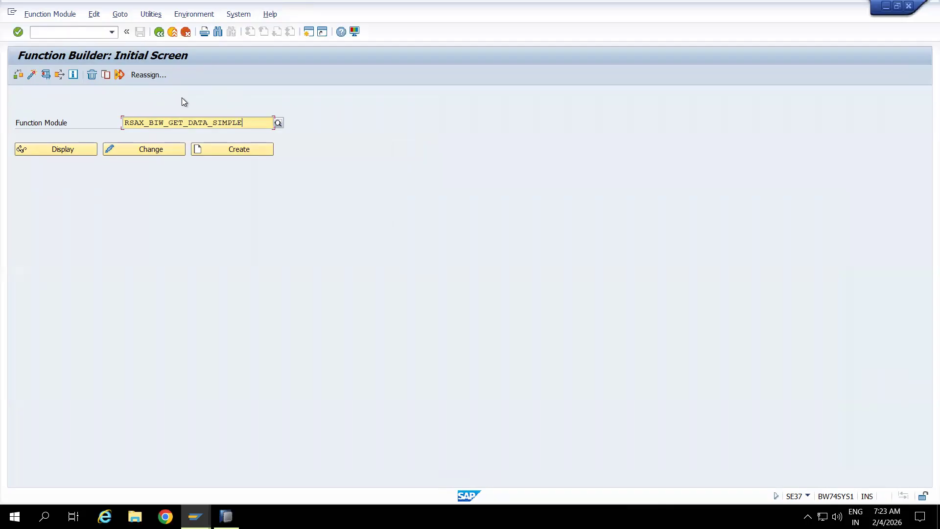
{"action": "left_click", "coordinate": [107, 74]}
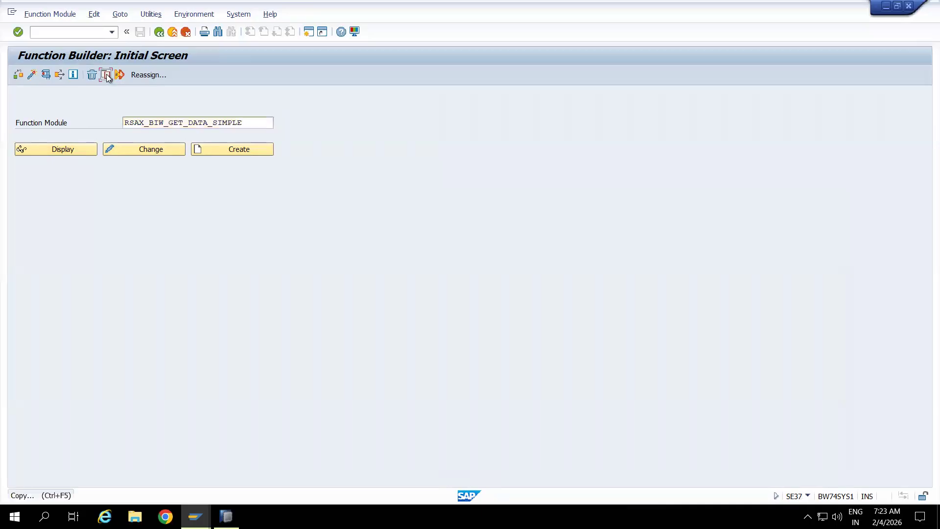
{"action": "left_click_drag", "start_coordinate": [171, 157], "coordinate": [219, 240]}
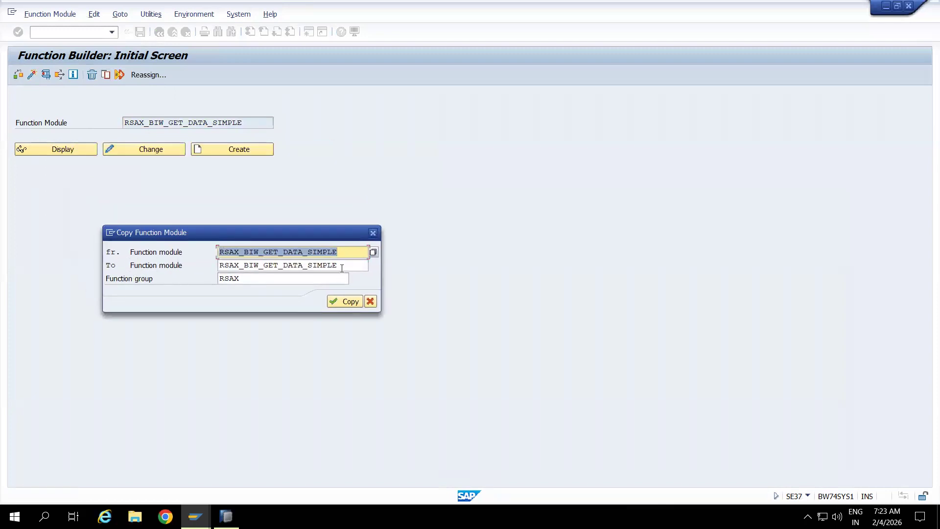
{"action": "left_click_drag", "start_coordinate": [342, 267], "coordinate": [201, 253]}
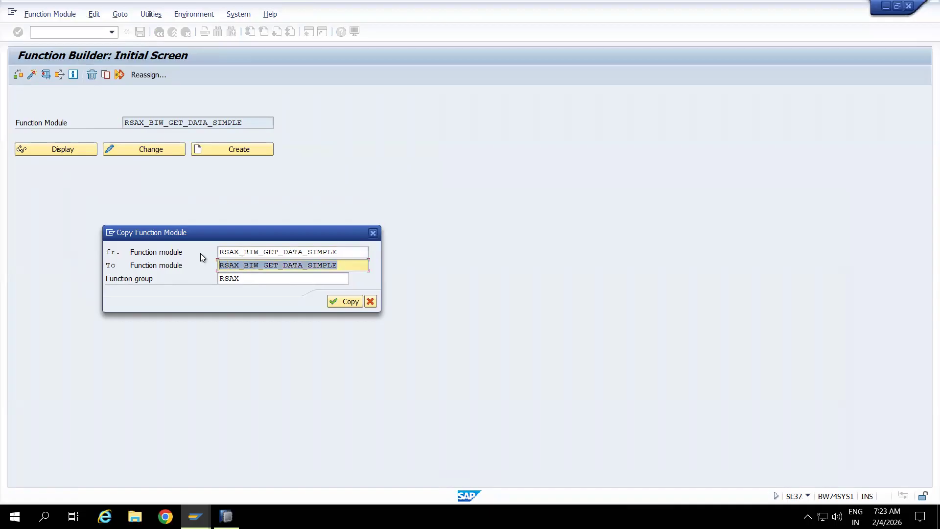
{"action": "left_click", "coordinate": [374, 233]}
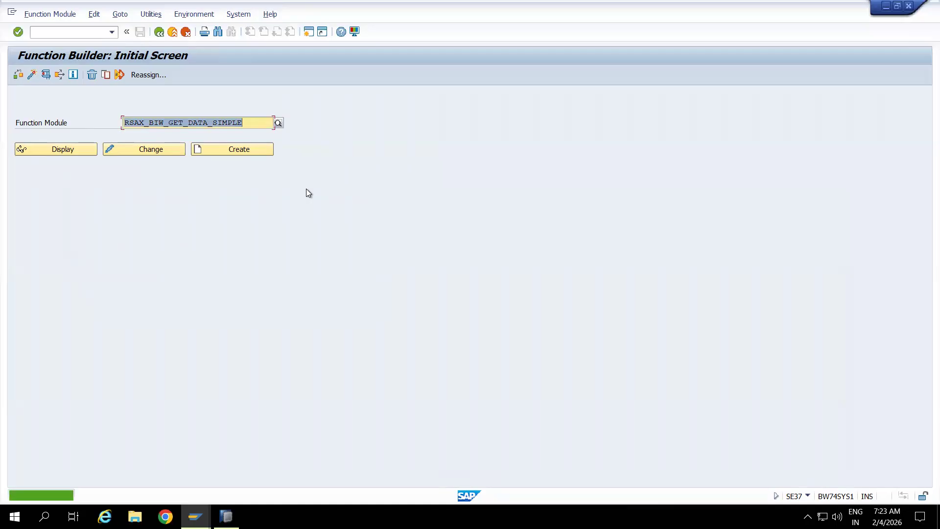